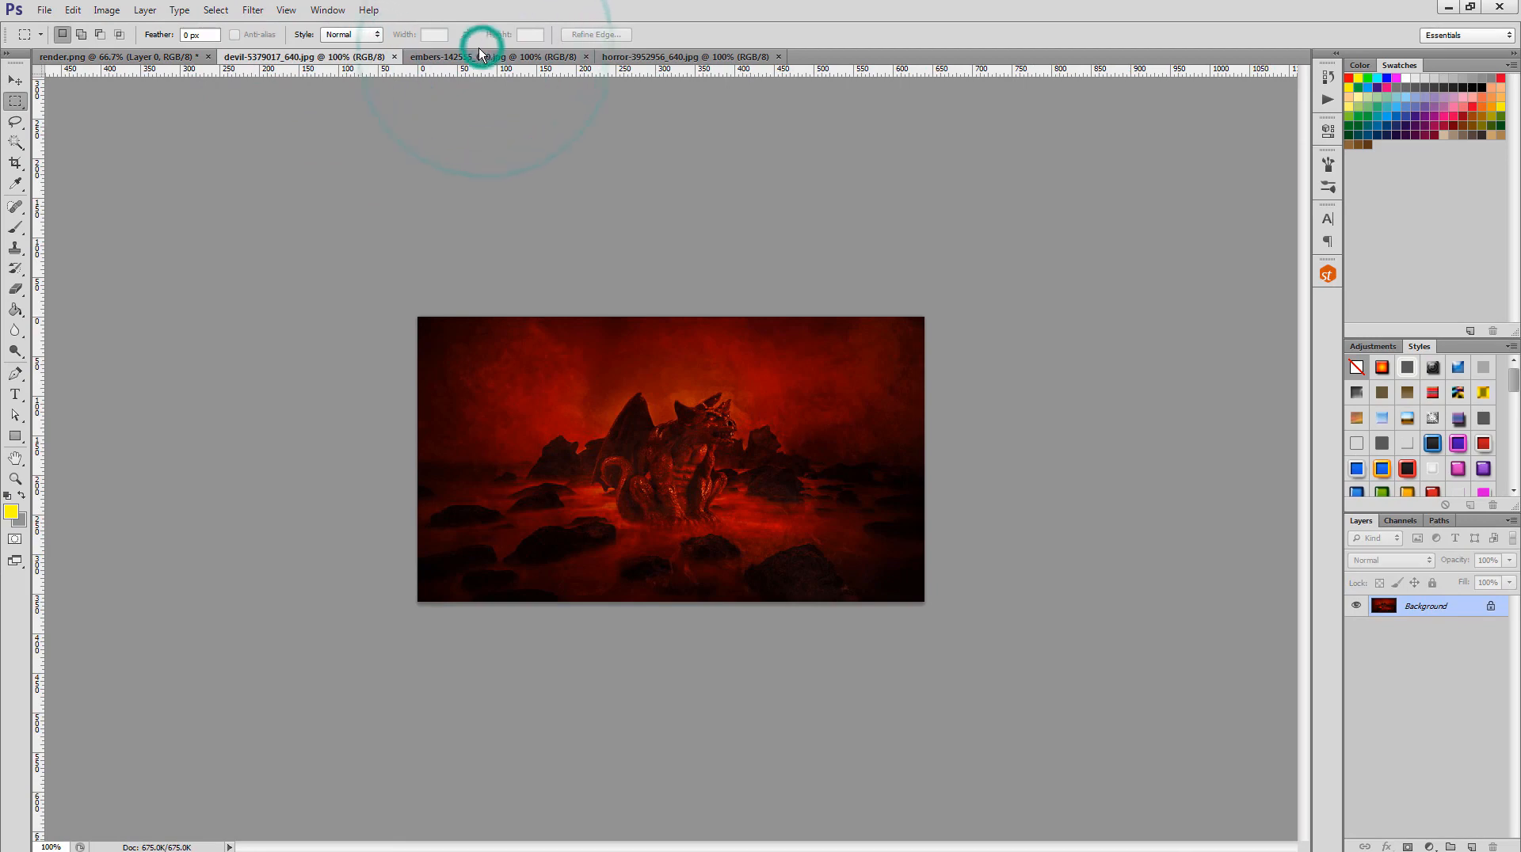
- Copy the entire horned skull image from horror-3952956_640.jpg and paste it into render.png as a new layer
left_click(489, 56)
left_click(679, 57)
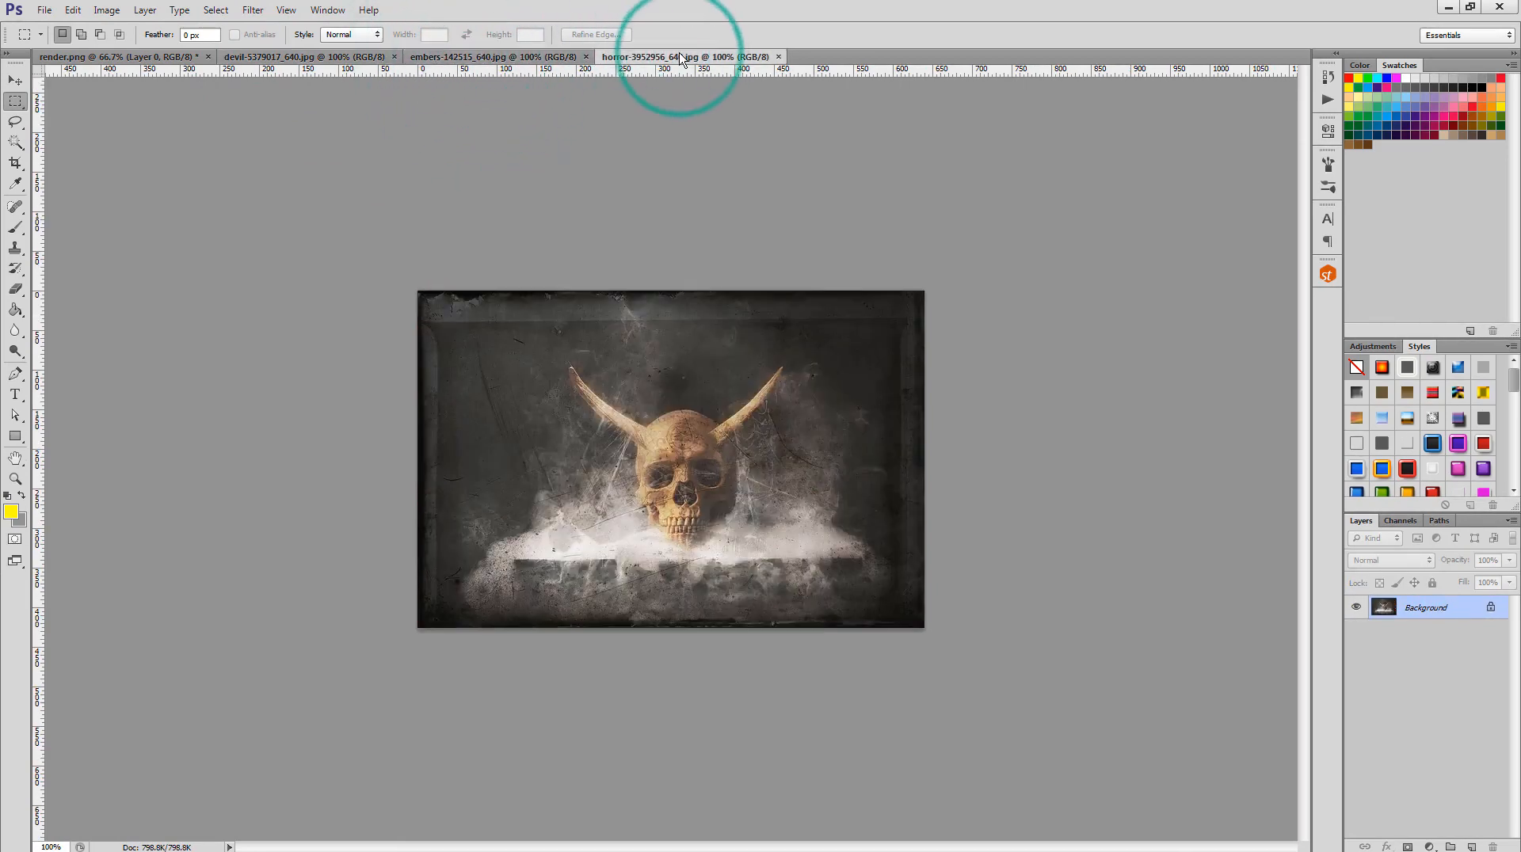
left_click(292, 61)
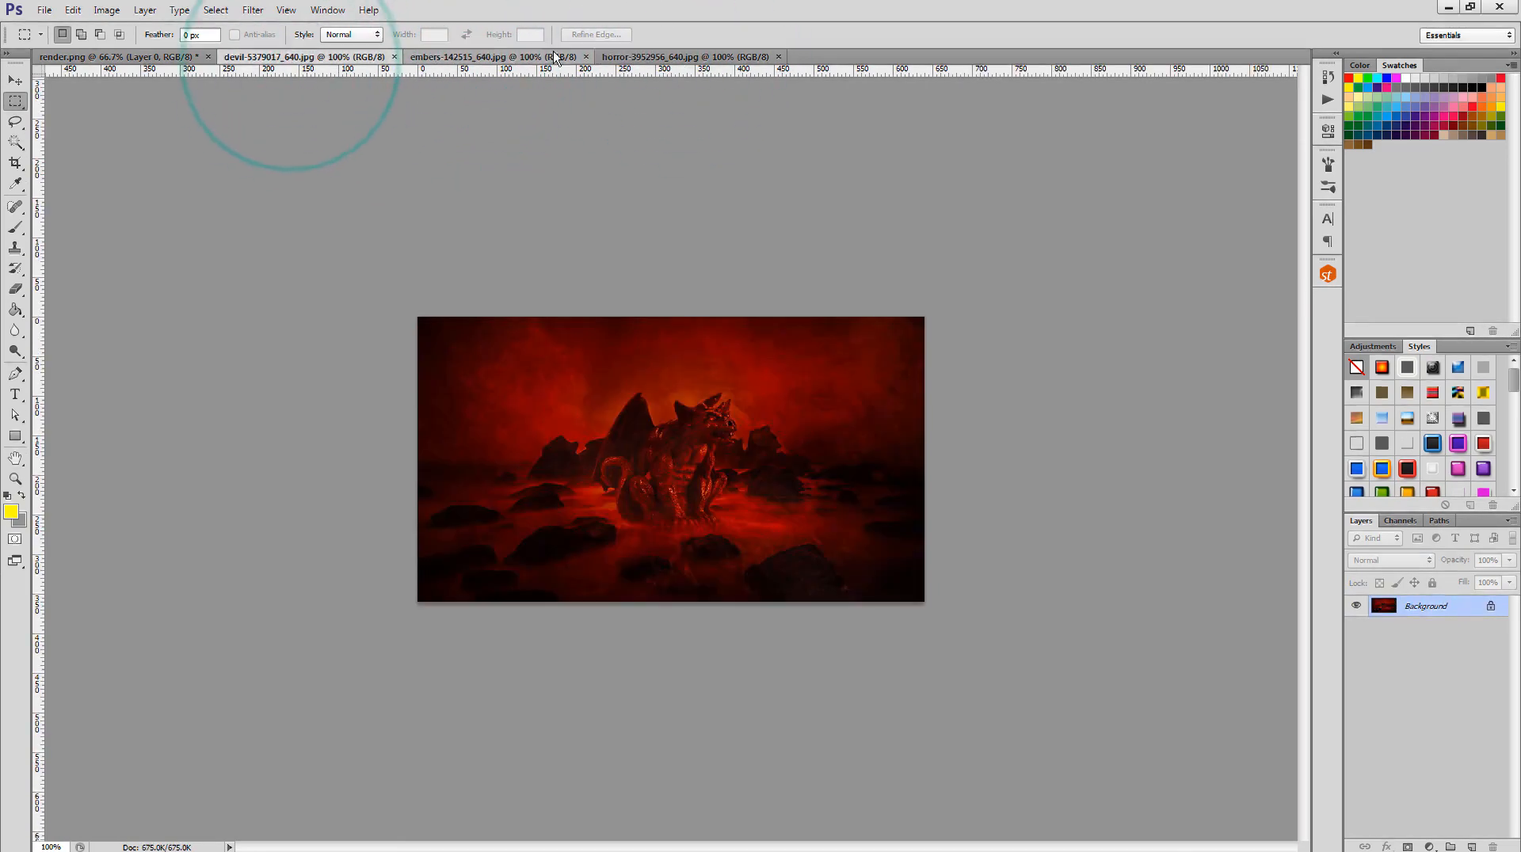
left_click(708, 57)
key("ctrl+a")
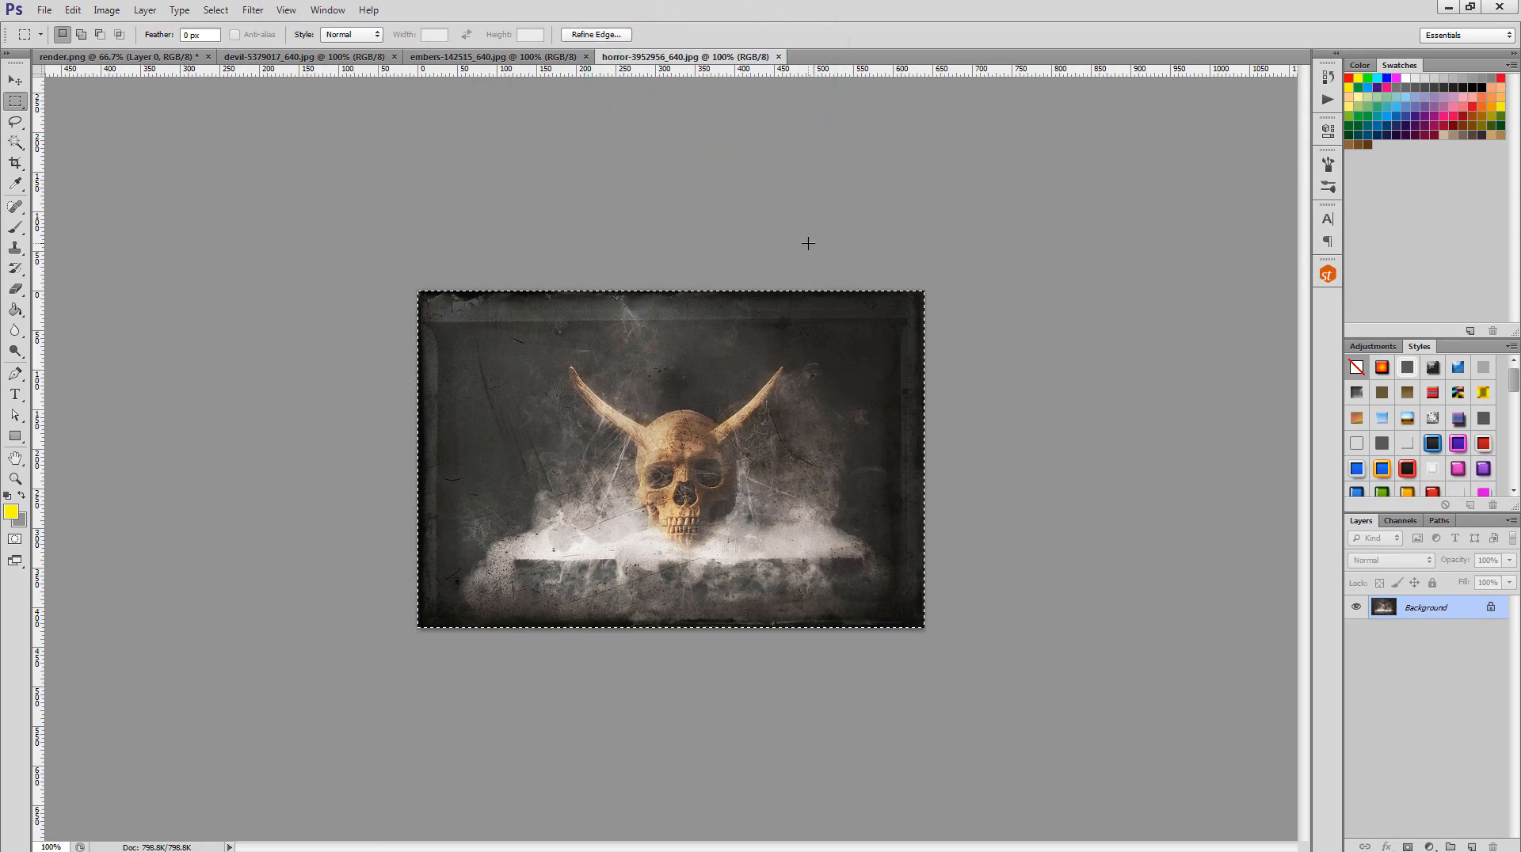
left_click(117, 57)
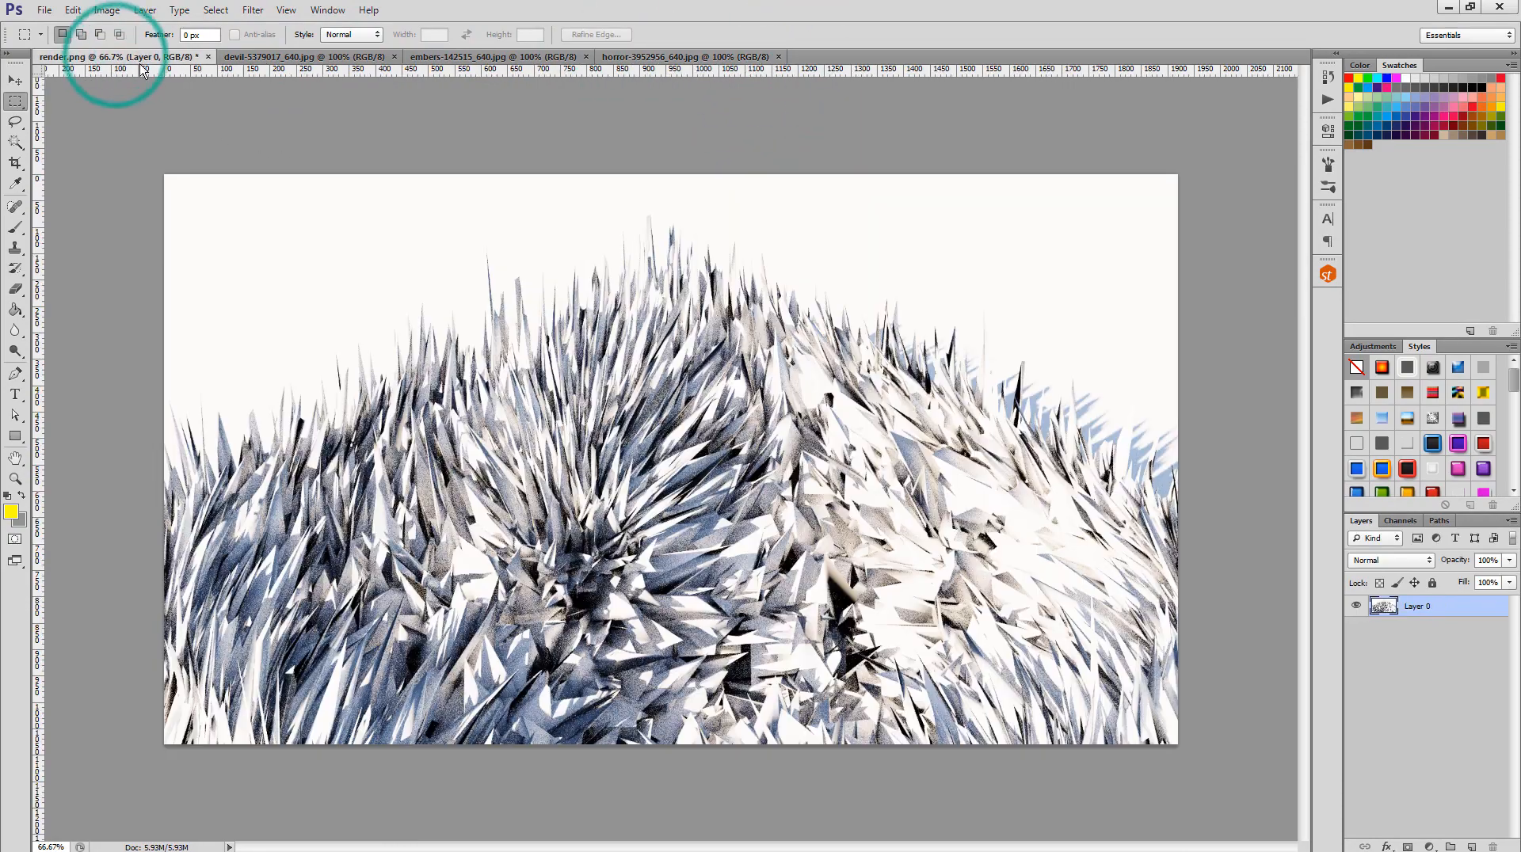
key("ctrl+v")
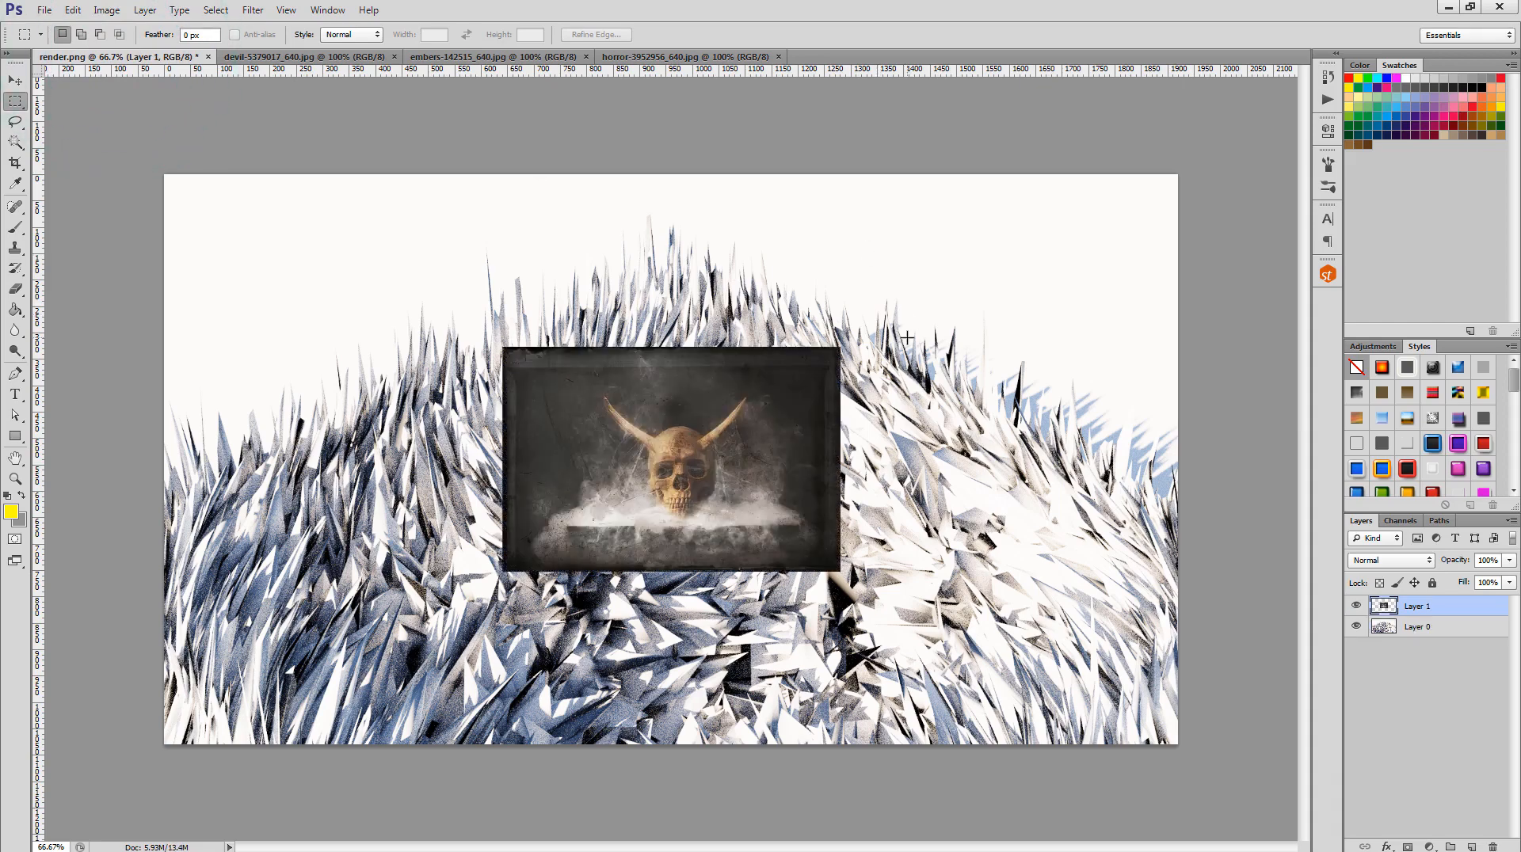
- Enlarge the pasted skull layer proportionally from its center until it covers the whole canvas
key("ctrl+t")
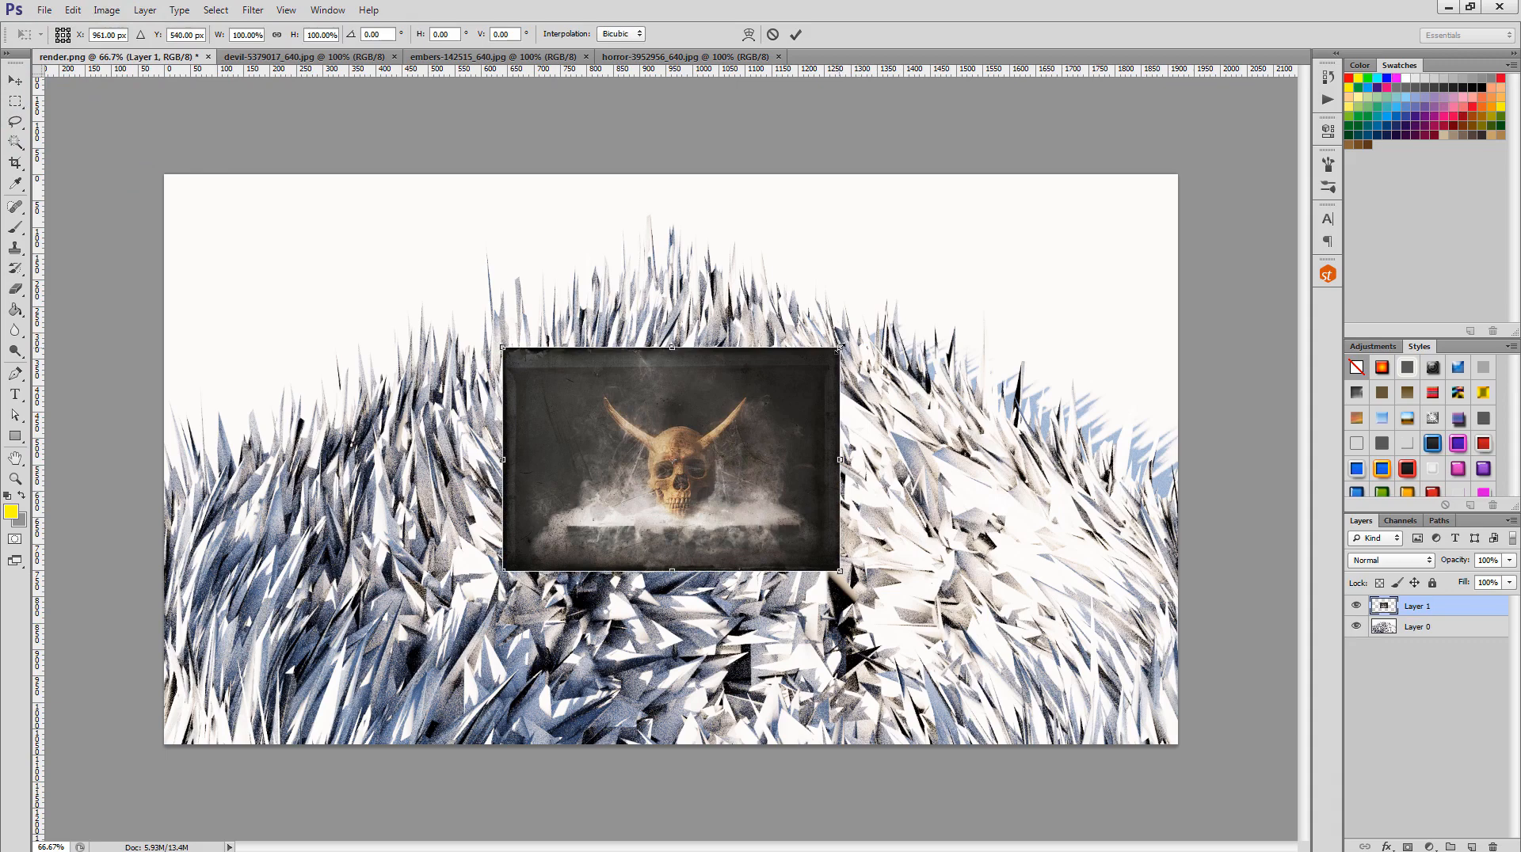
left_click_drag(840, 347, 1256, 235)
key("Return")
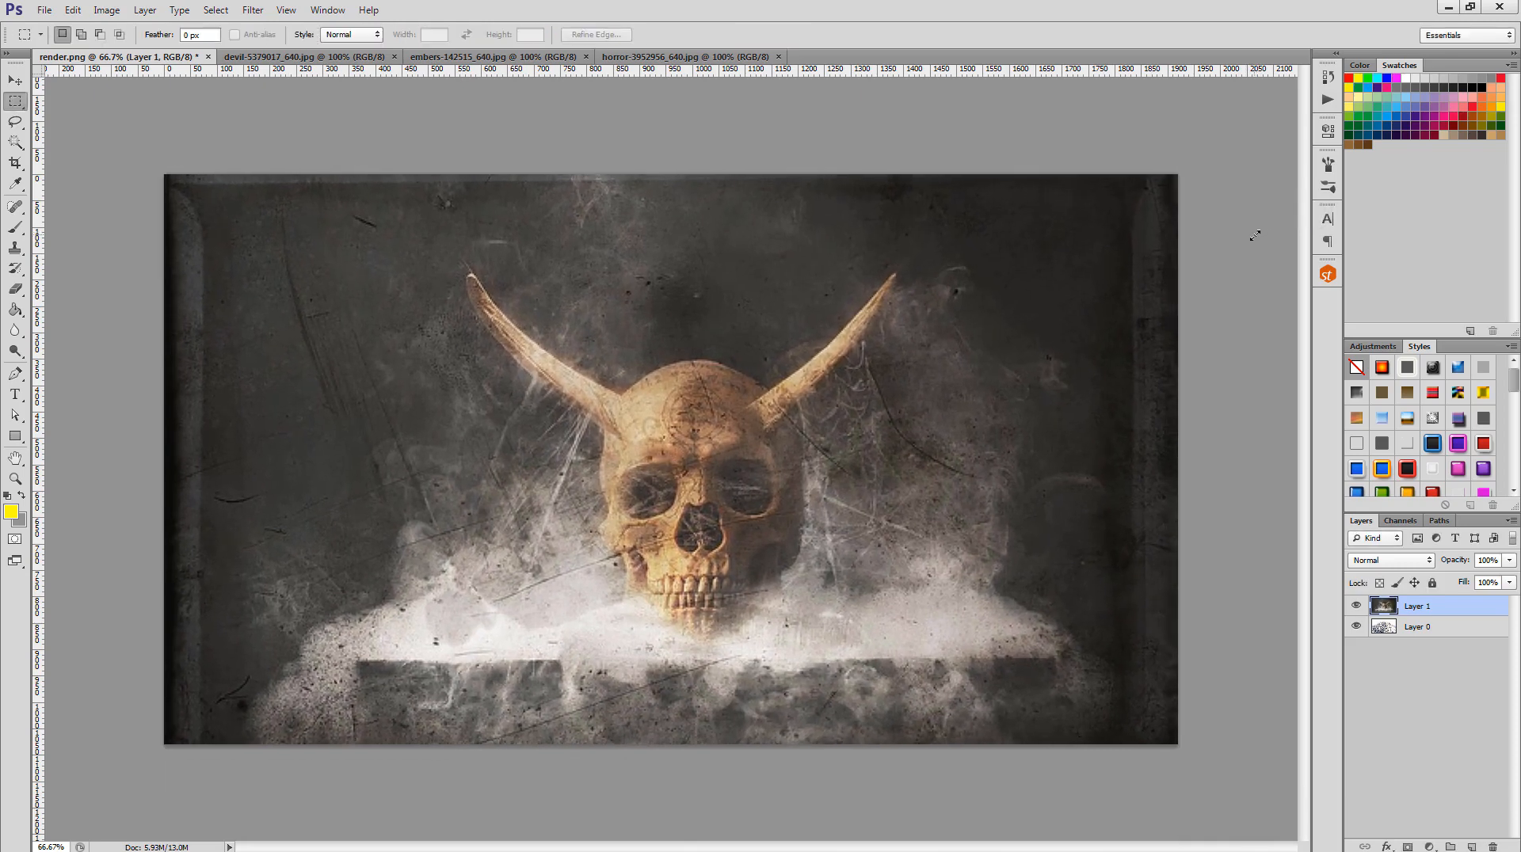
- Copy the entire red devil image from devil-5379017_640.jpg and paste it into render.png as a new layer
left_click(458, 56)
left_click(354, 57)
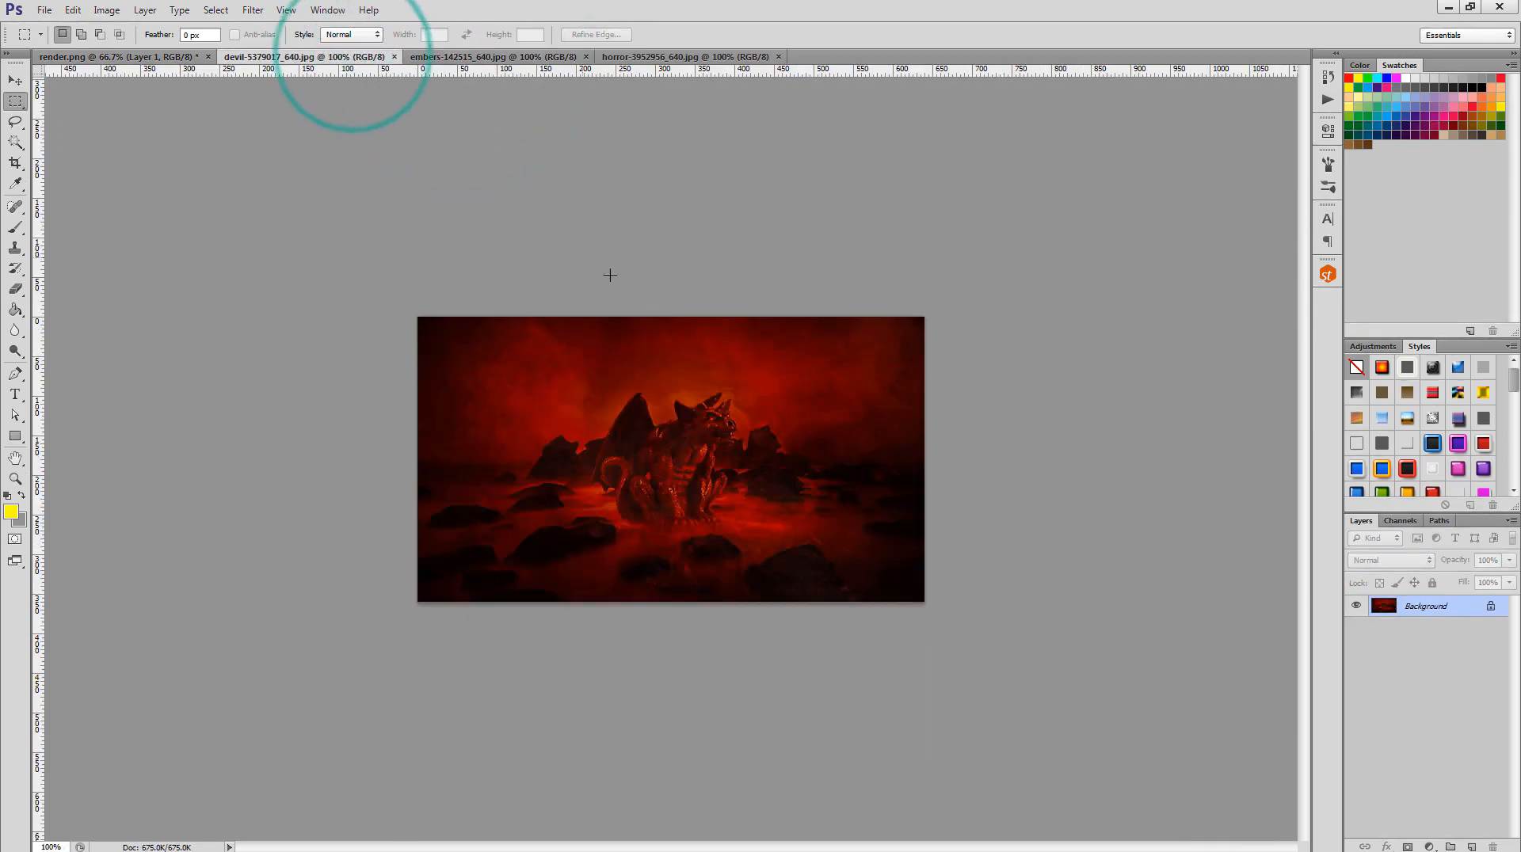
key("ctrl+a")
key("ctrl+c")
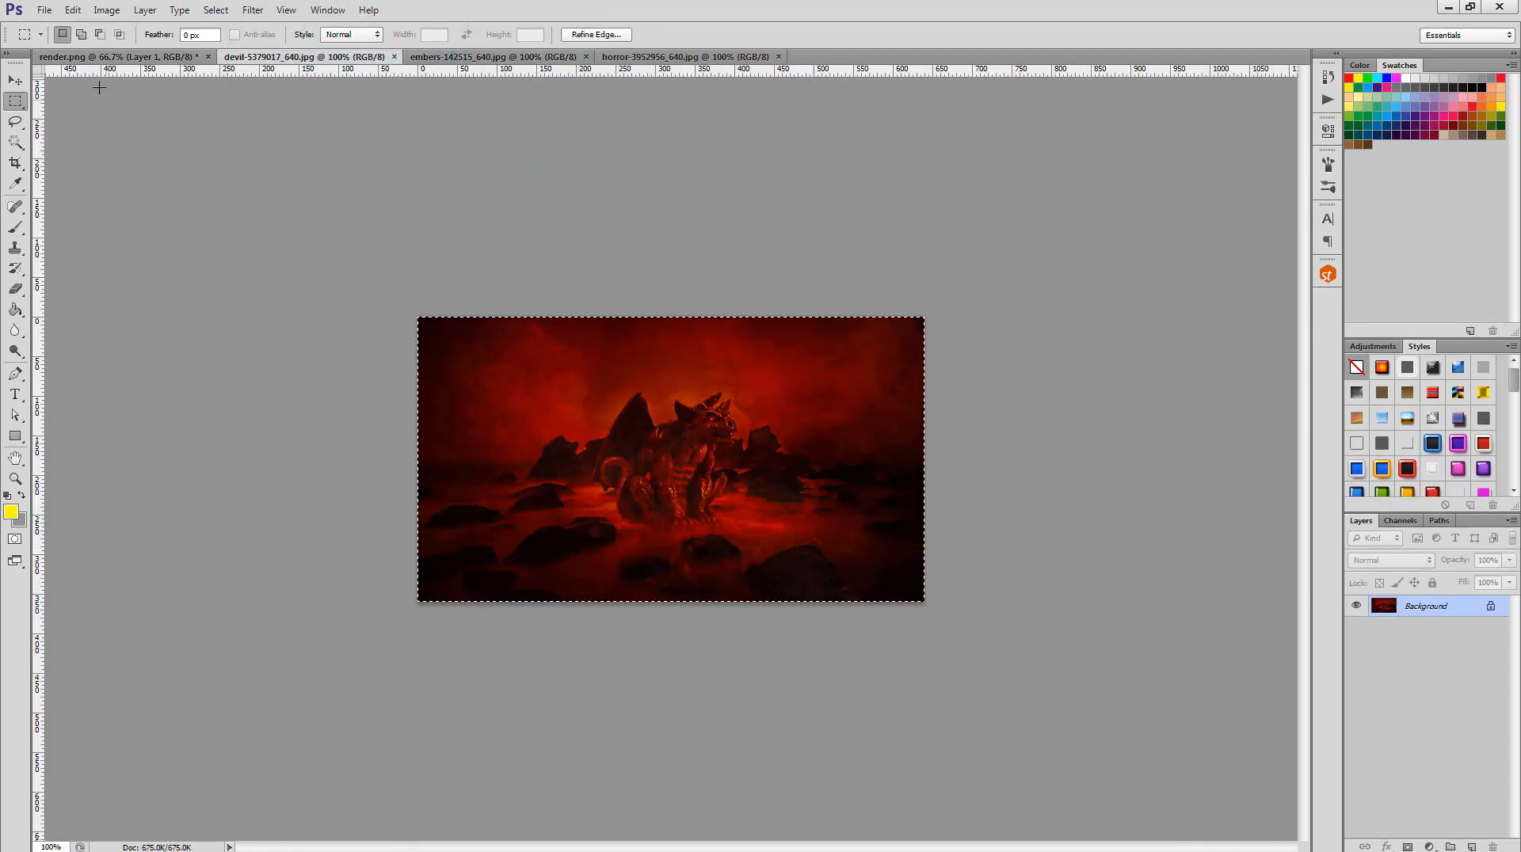
left_click(105, 56)
key("ctrl+v")
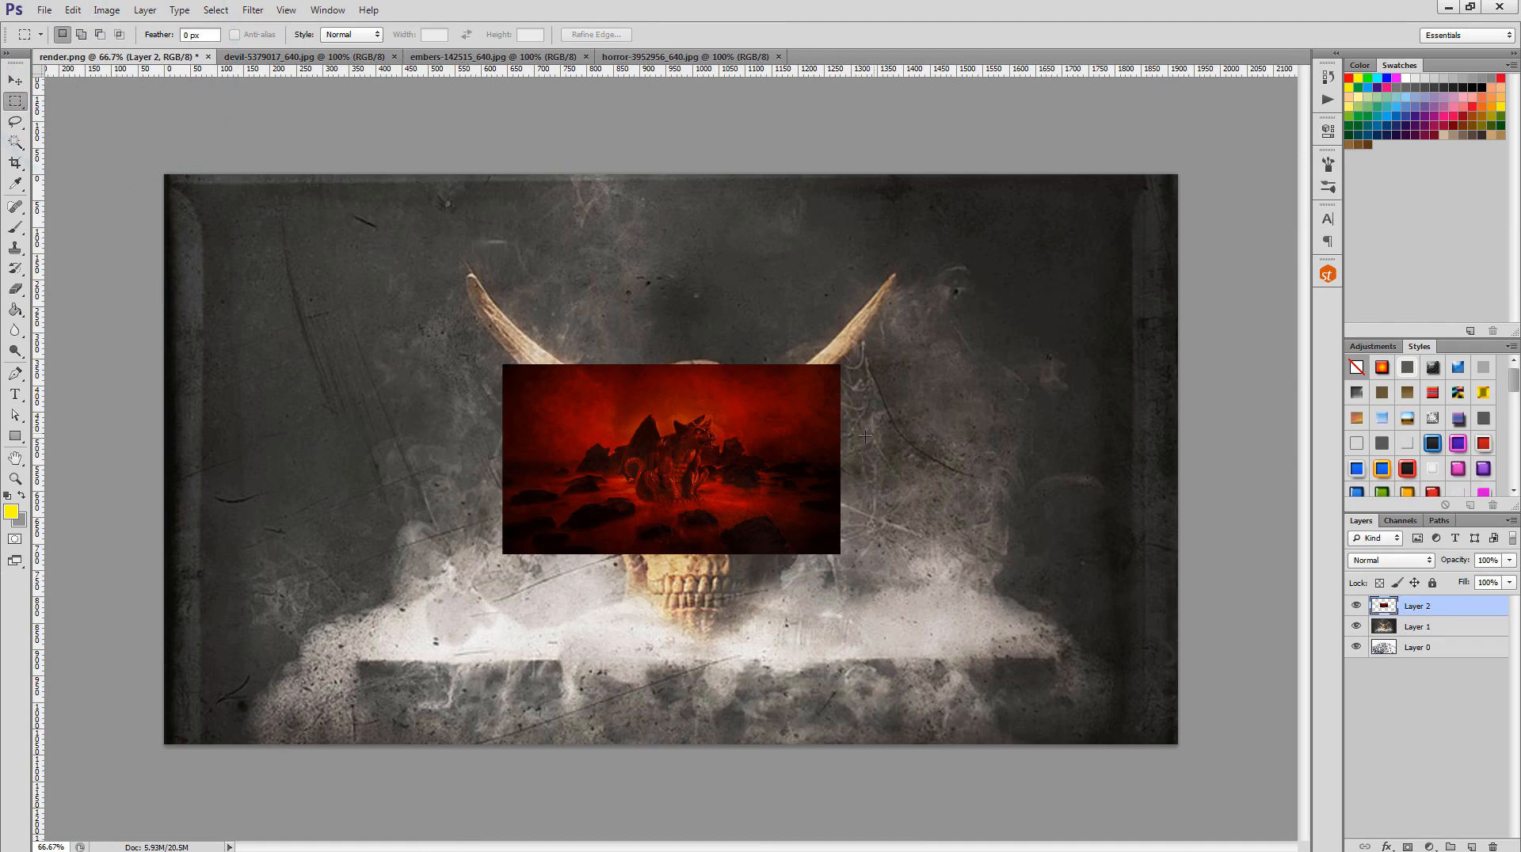
- Enlarge the pasted devil layer around its center, leaving a border of the skull image around it
key("ctrl+t")
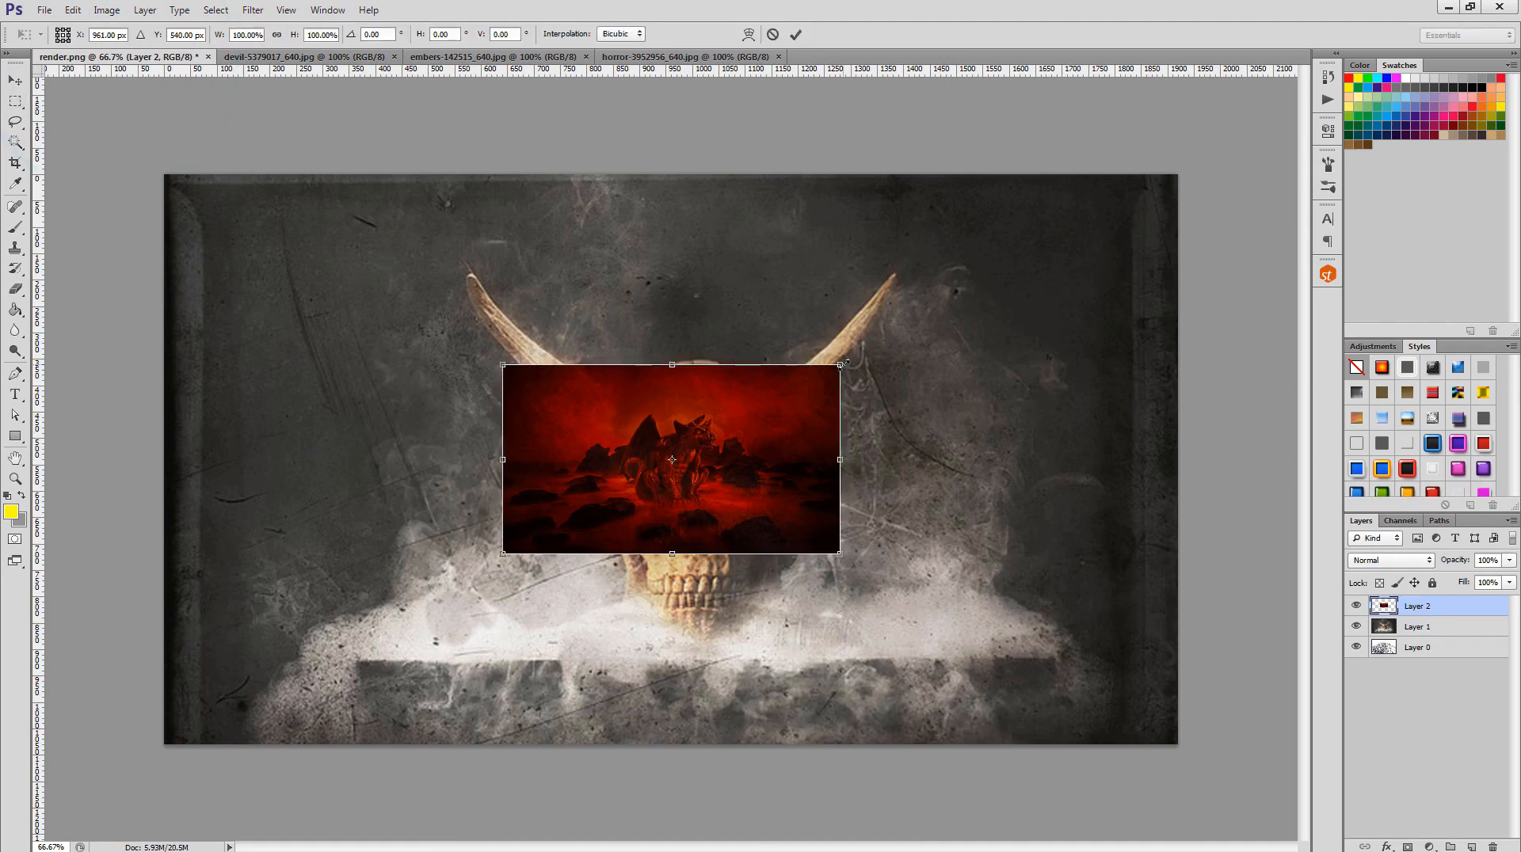
left_click_drag(841, 364, 1065, 251)
key("Return")
key("m")
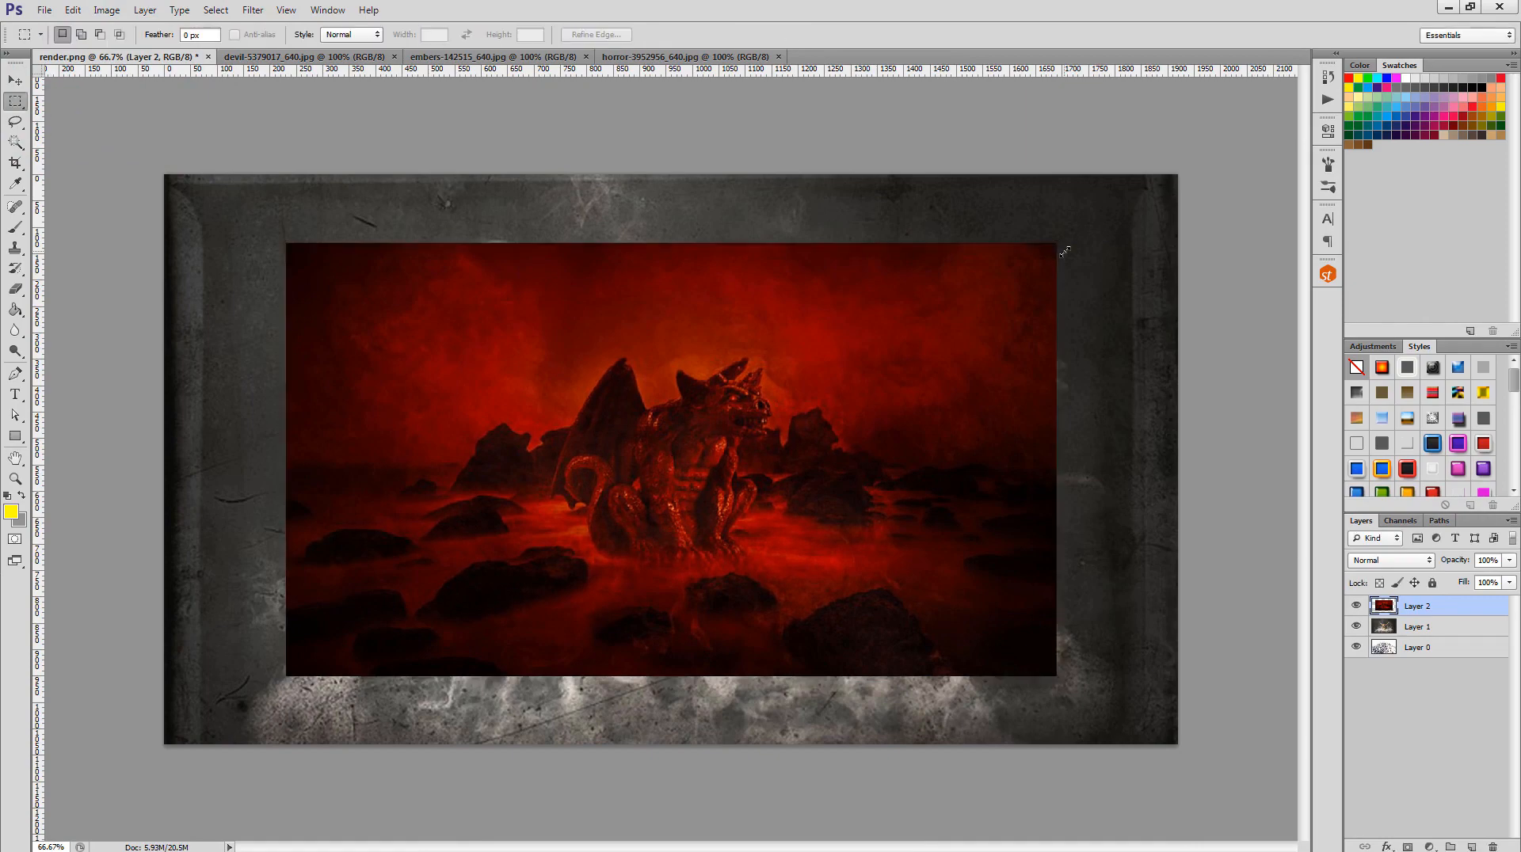
- Copy the entire fire image from embers-142515_640.jpg and paste it above the devil layer in render.png
left_click(301, 57)
left_click(475, 56)
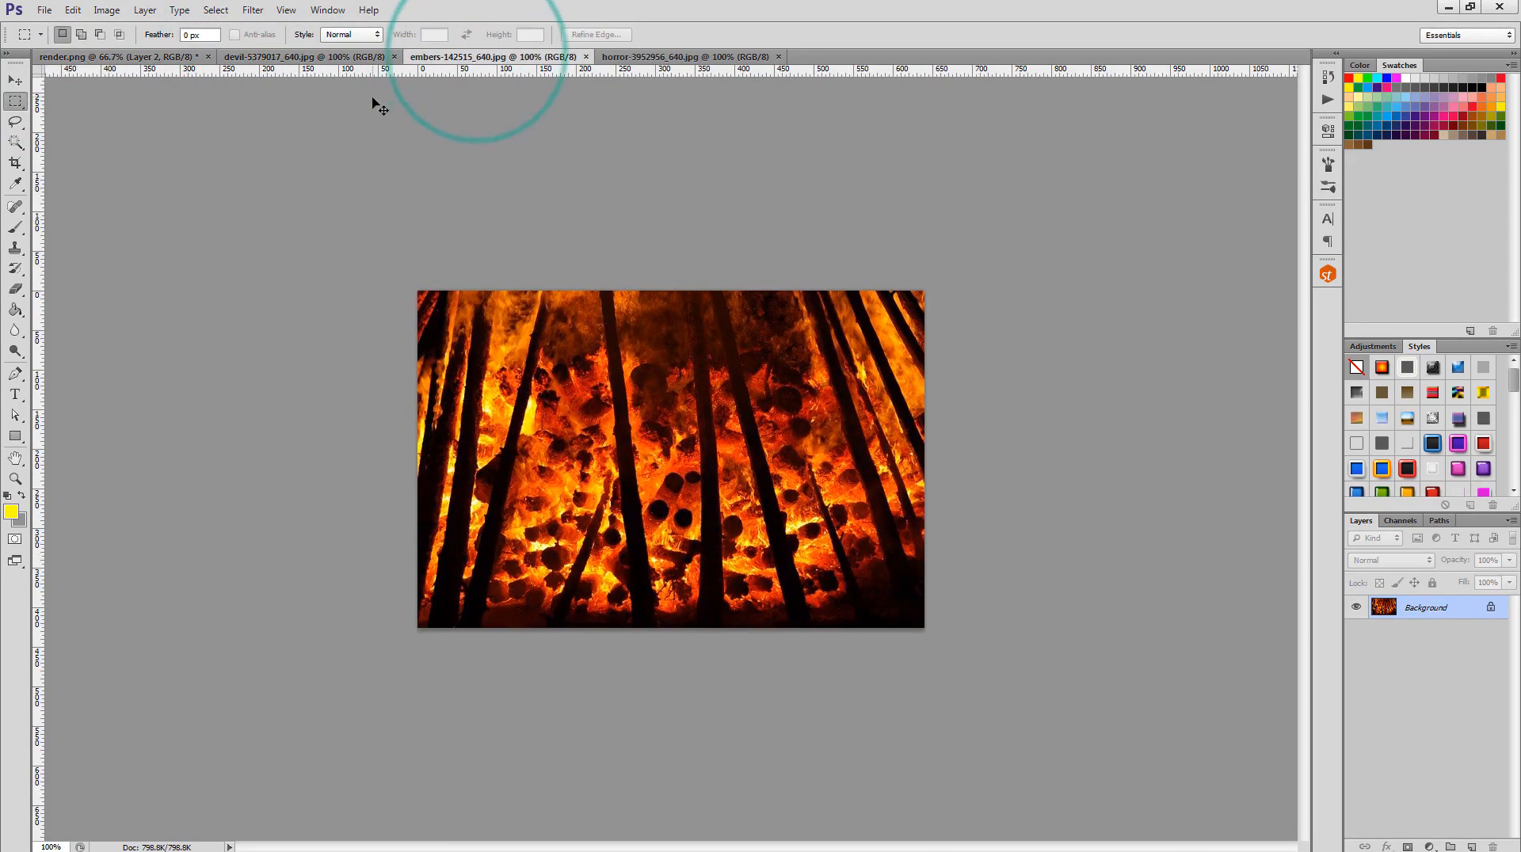
left_click(136, 57)
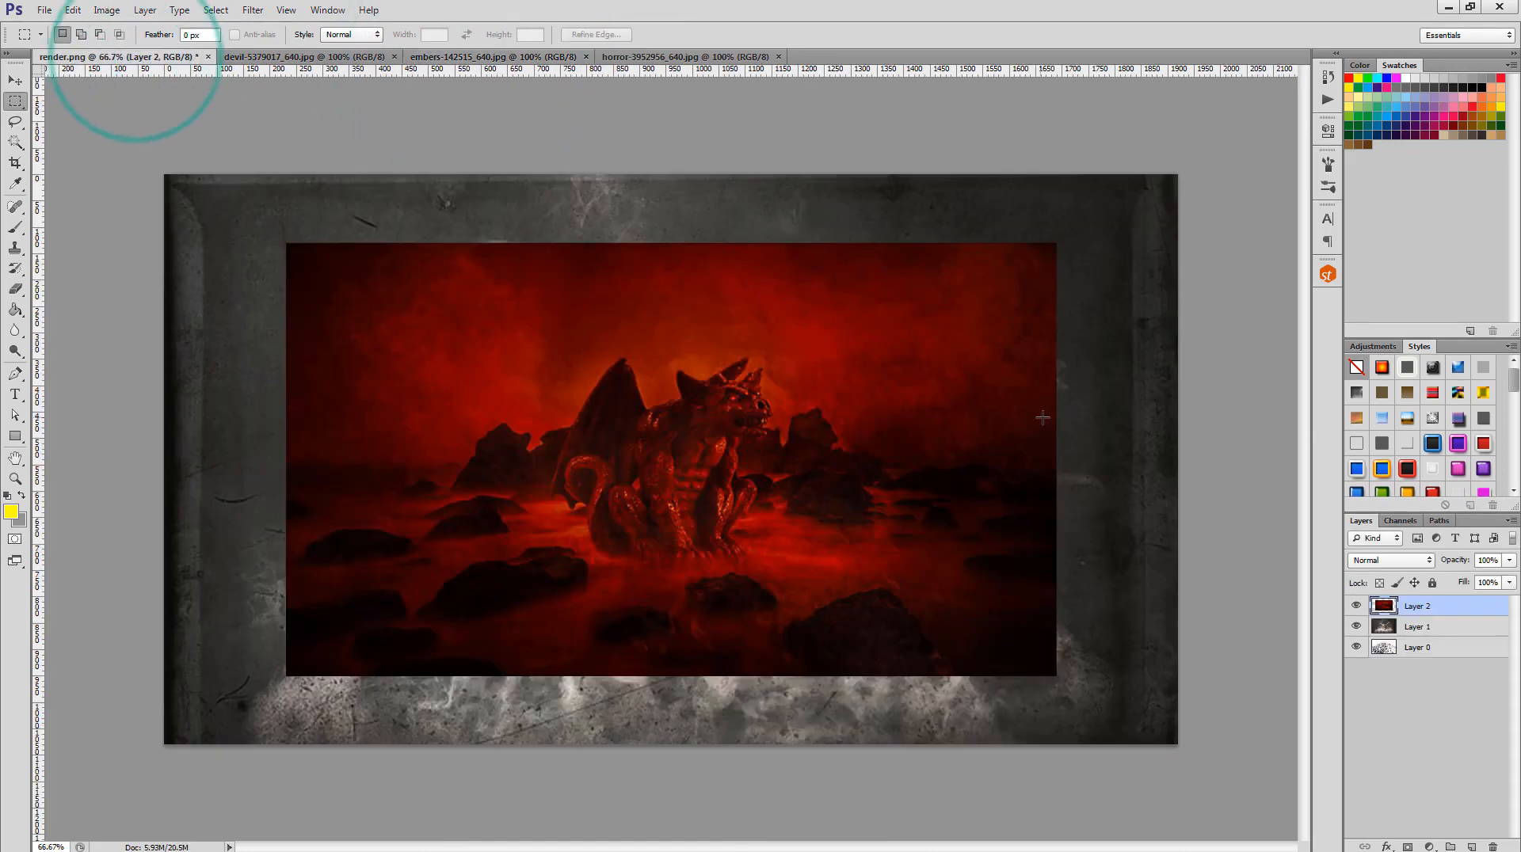
key("ctrl+t")
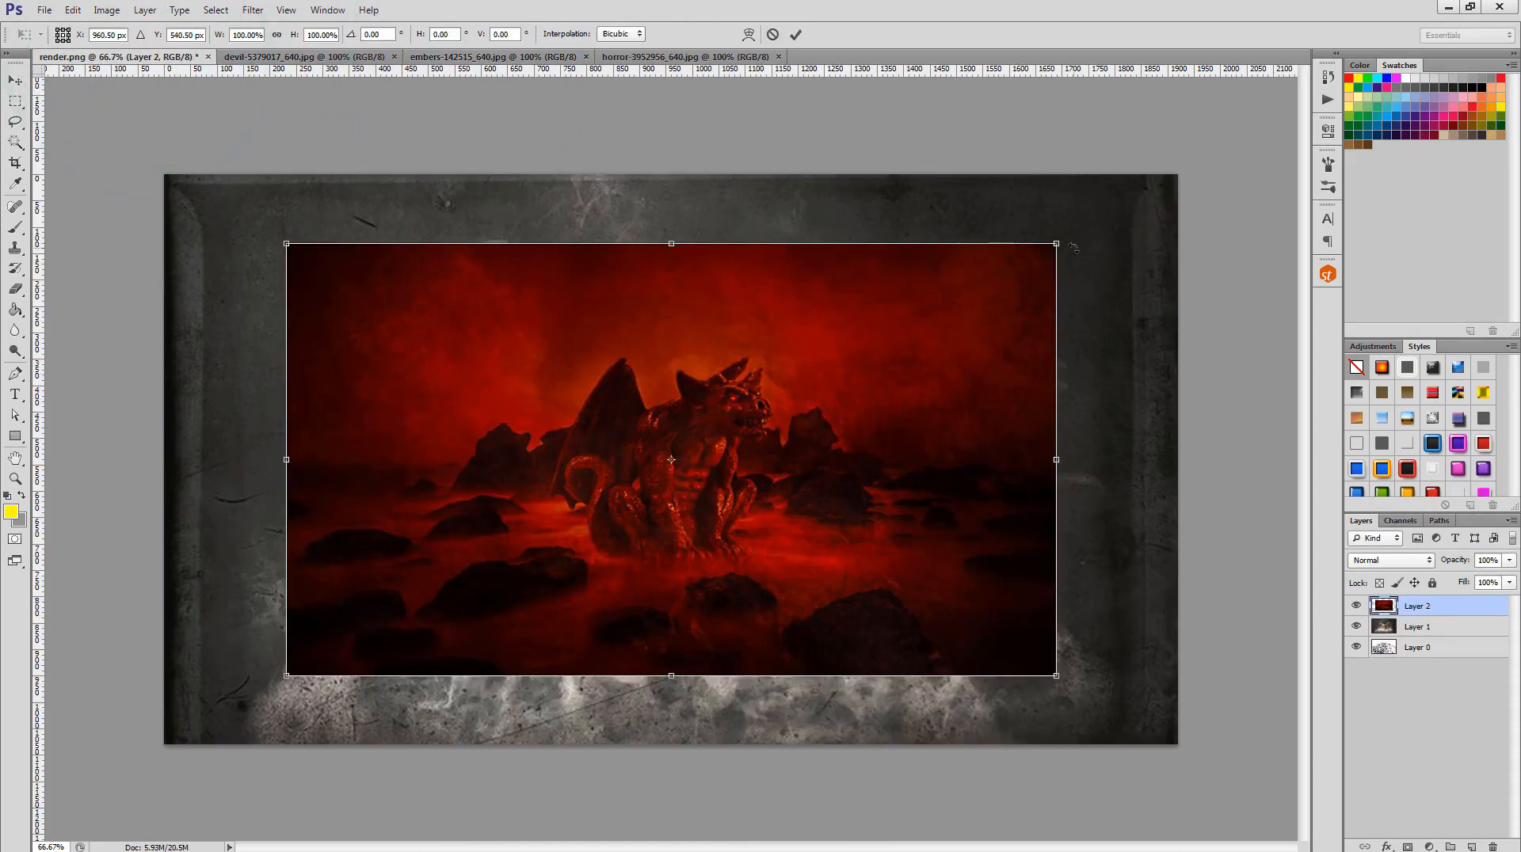
key("Return")
key("m")
key("ctrl+v")
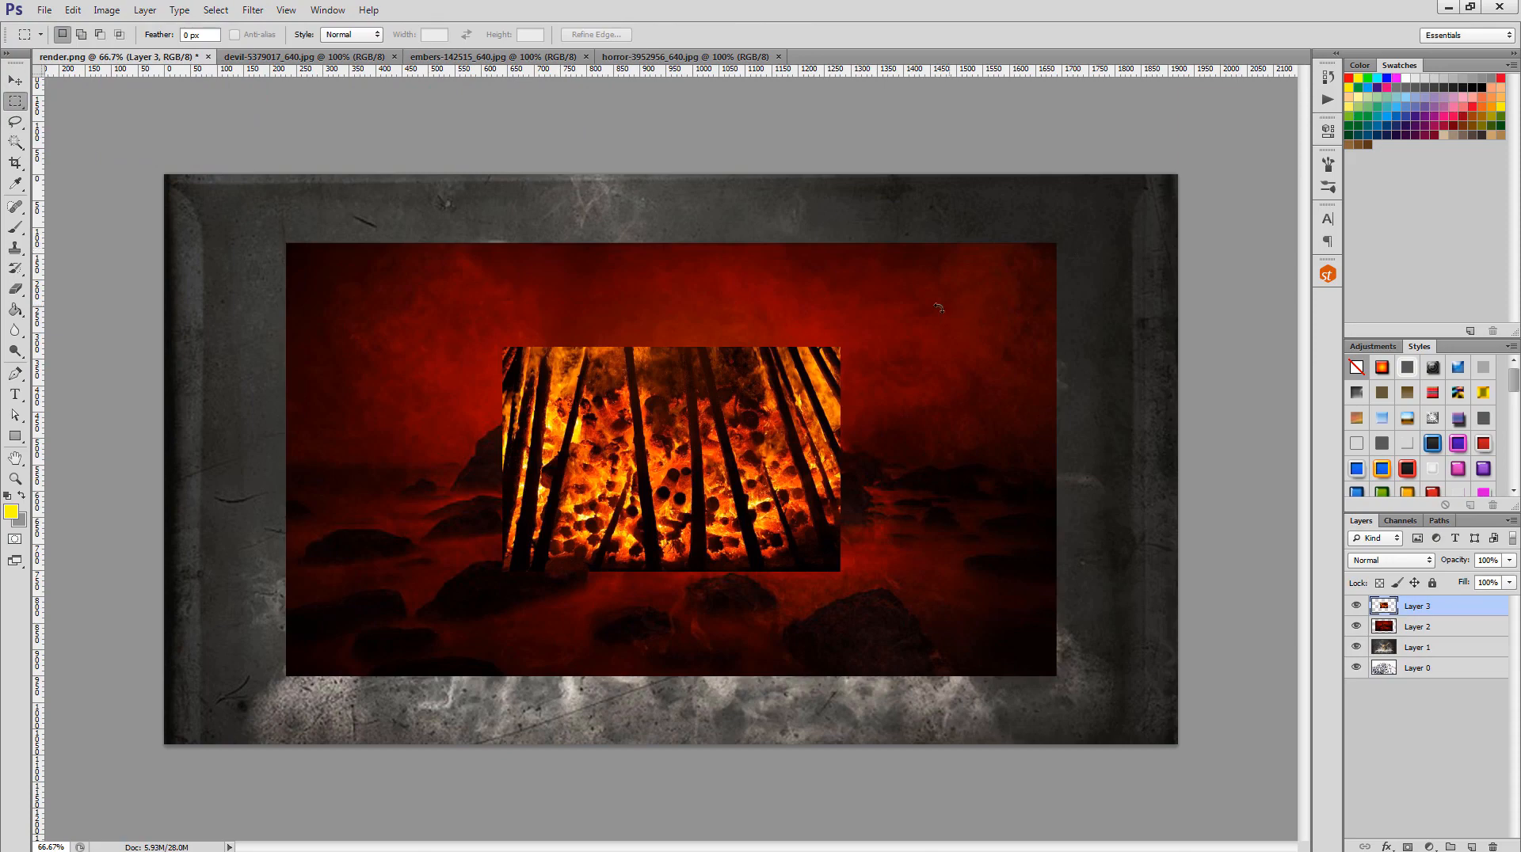
- Enlarge the pasted embers layer proportionally from its center until it fills the whole canvas
key("ctrl+t")
left_click_drag(839, 345, 1241, 187)
key("Return")
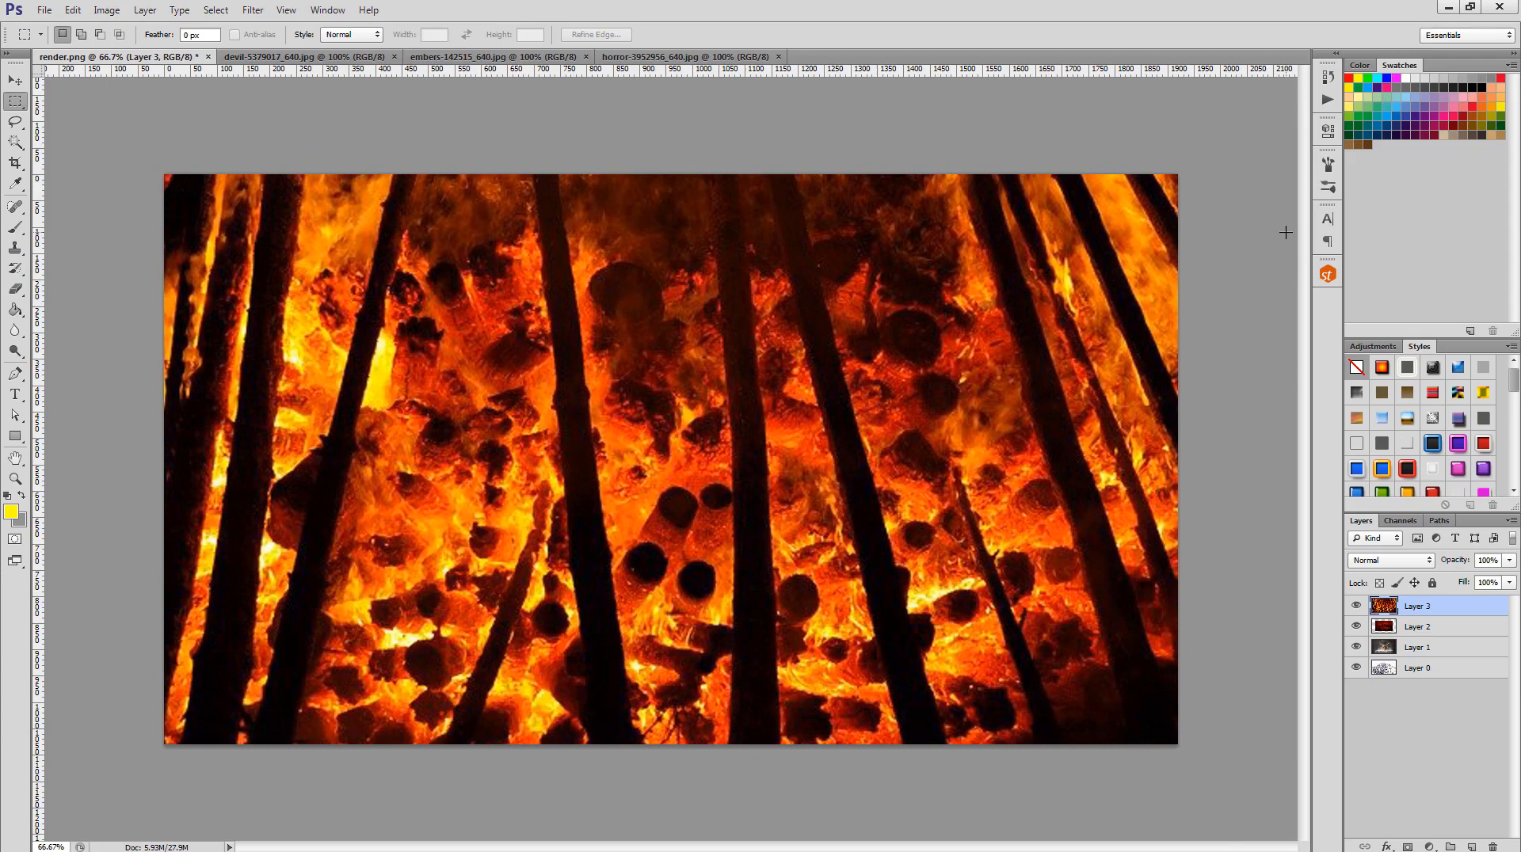
- Add a Hue/Saturation adjustment directly above Layer 0 and set its saturation to -100
left_click(1419, 669)
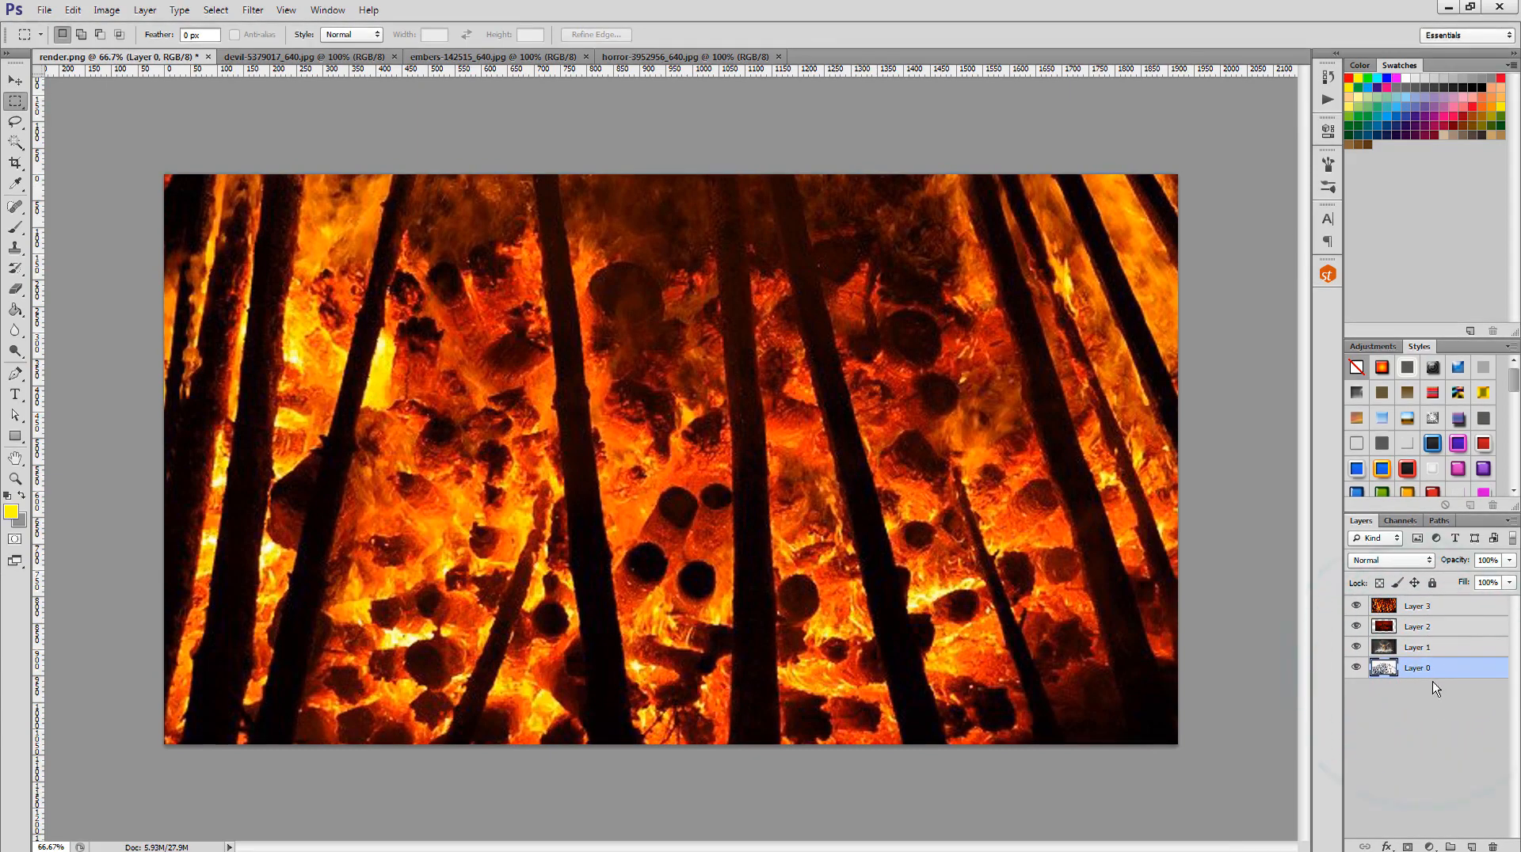
left_click(1371, 347)
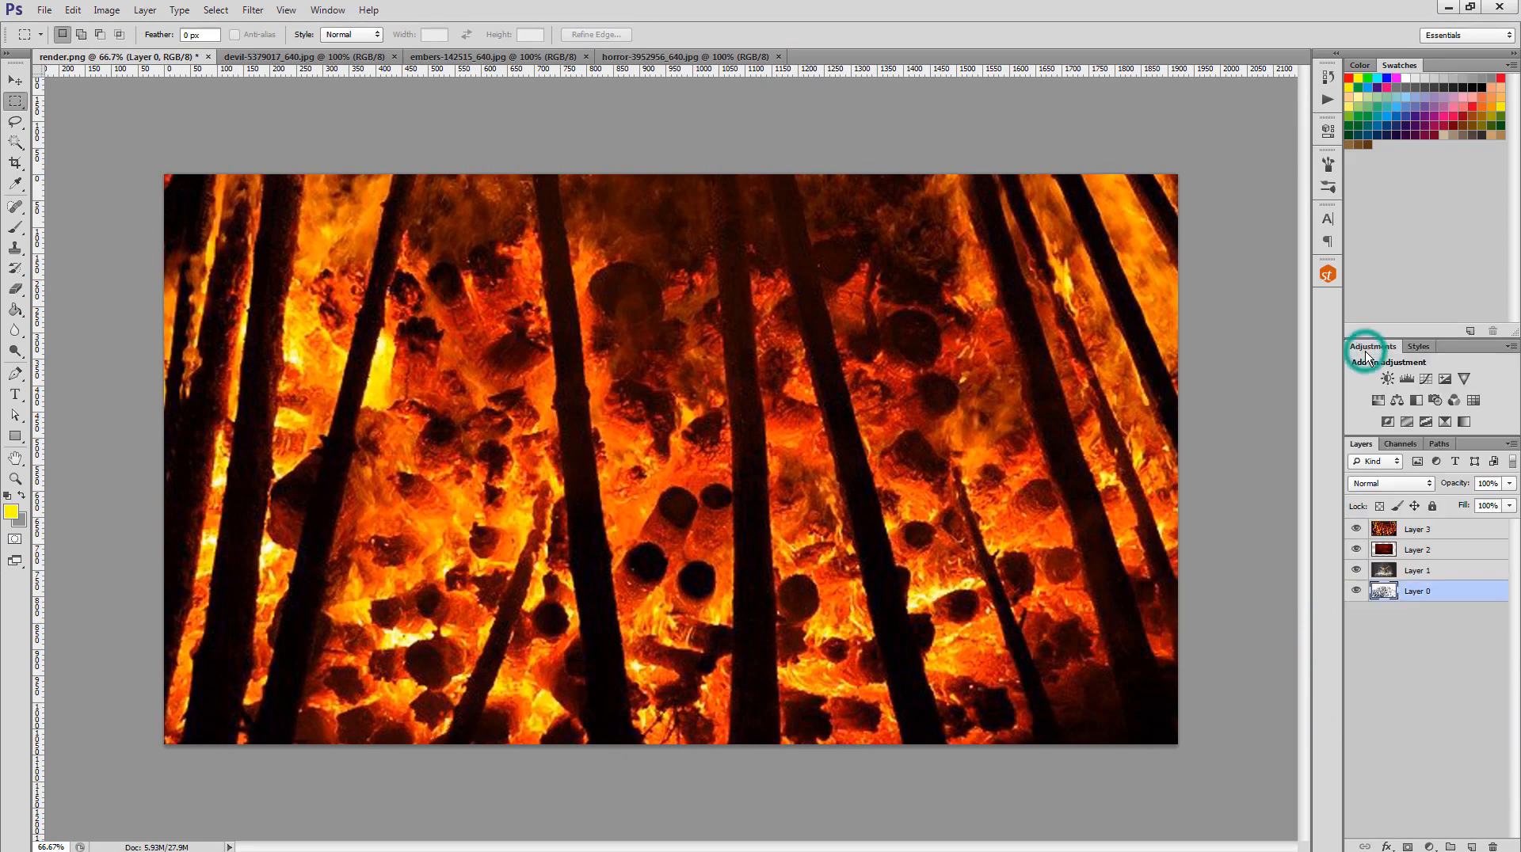
left_click(1379, 401)
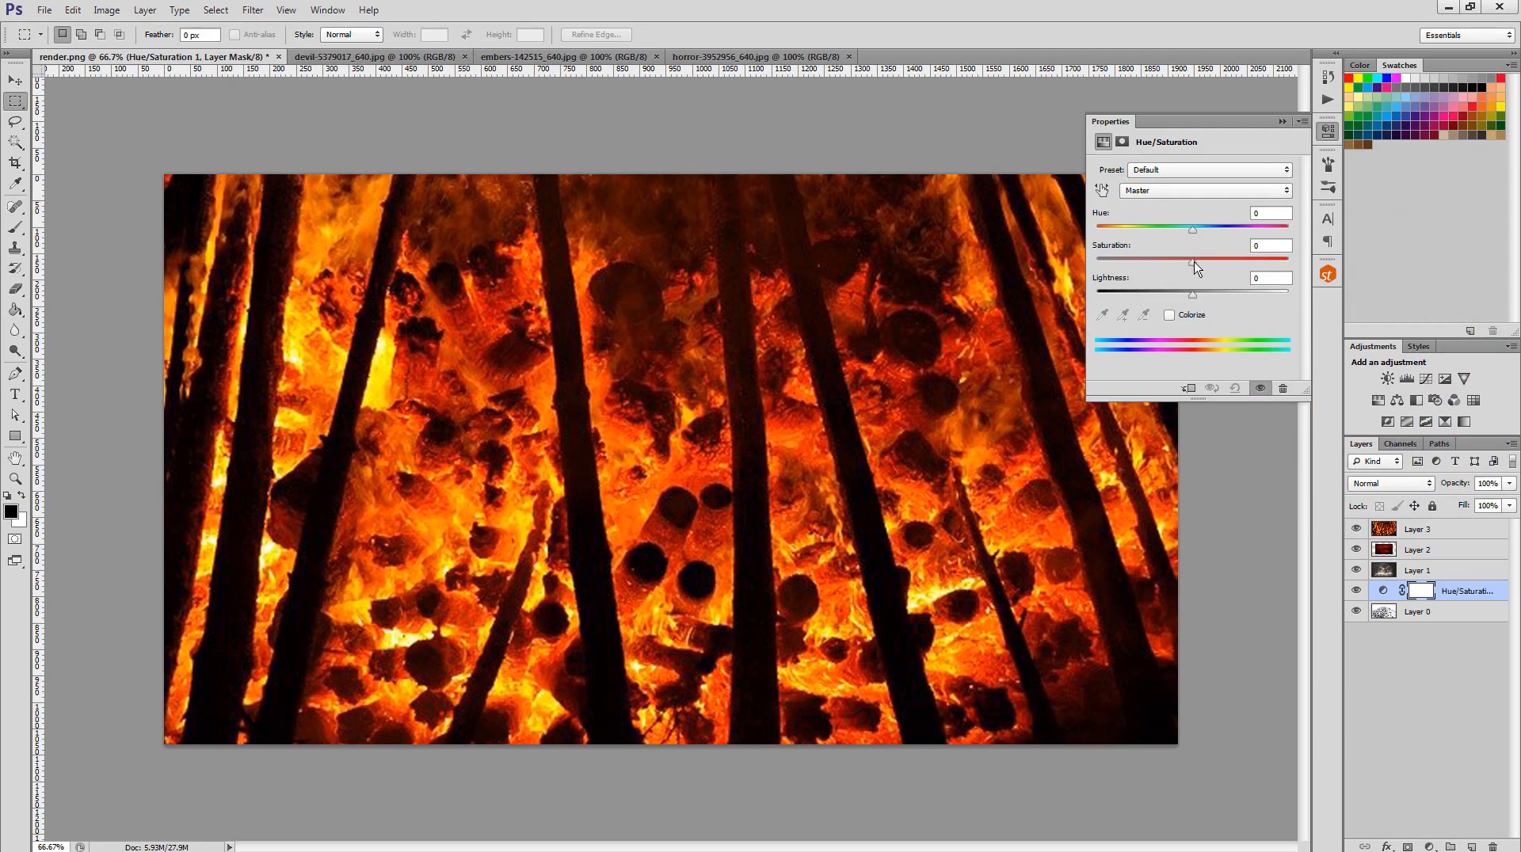
left_click_drag(1196, 264, 986, 264)
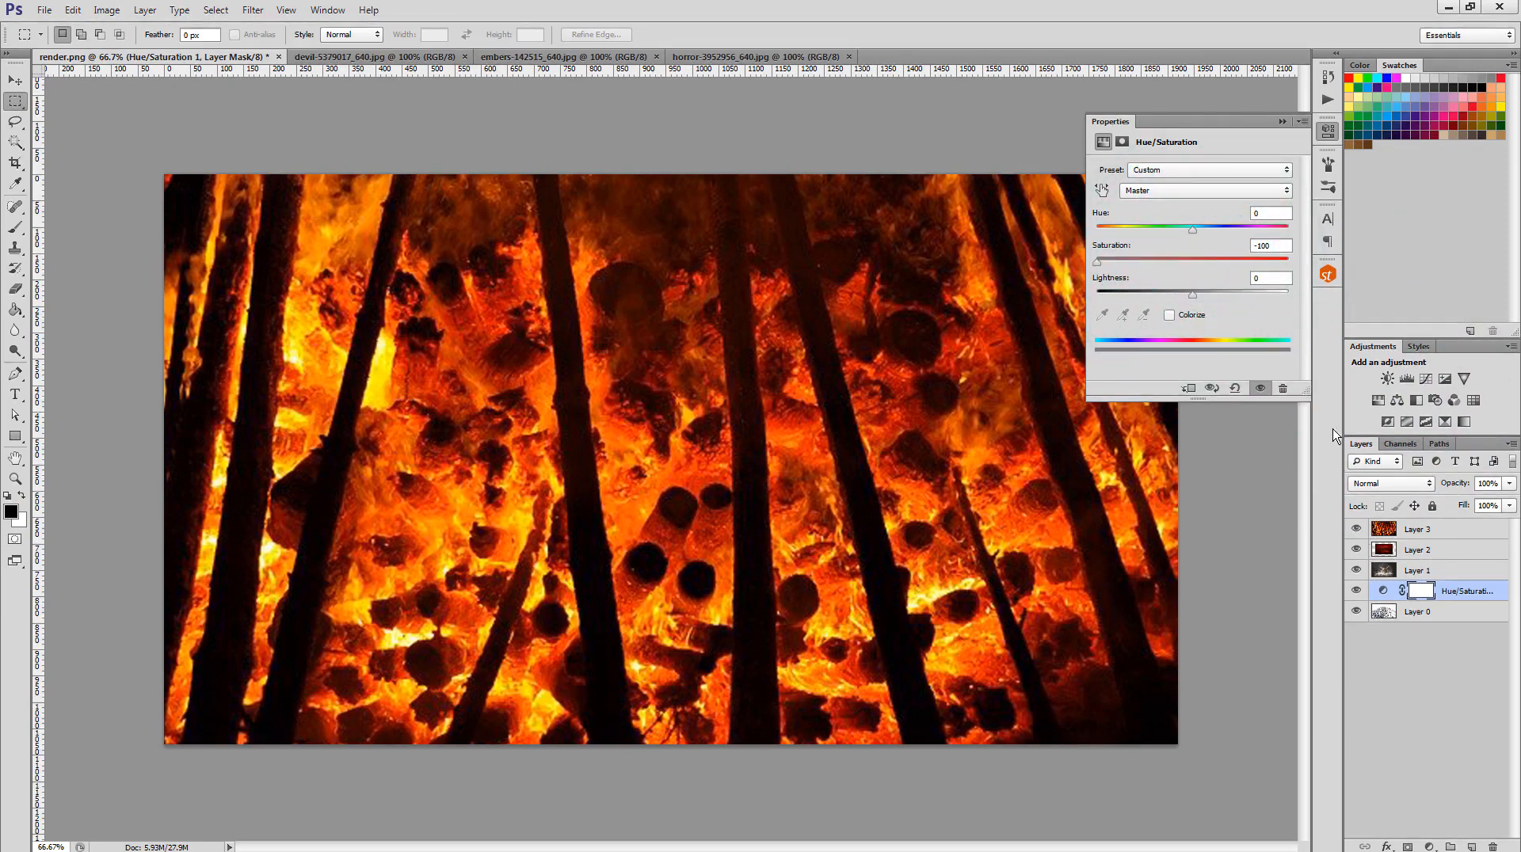
- Hide the embers, devil and skull layers (Layer 3, Layer 2 and Layer 1) to reveal the desaturated render
left_click(1356, 529)
left_click(1356, 549)
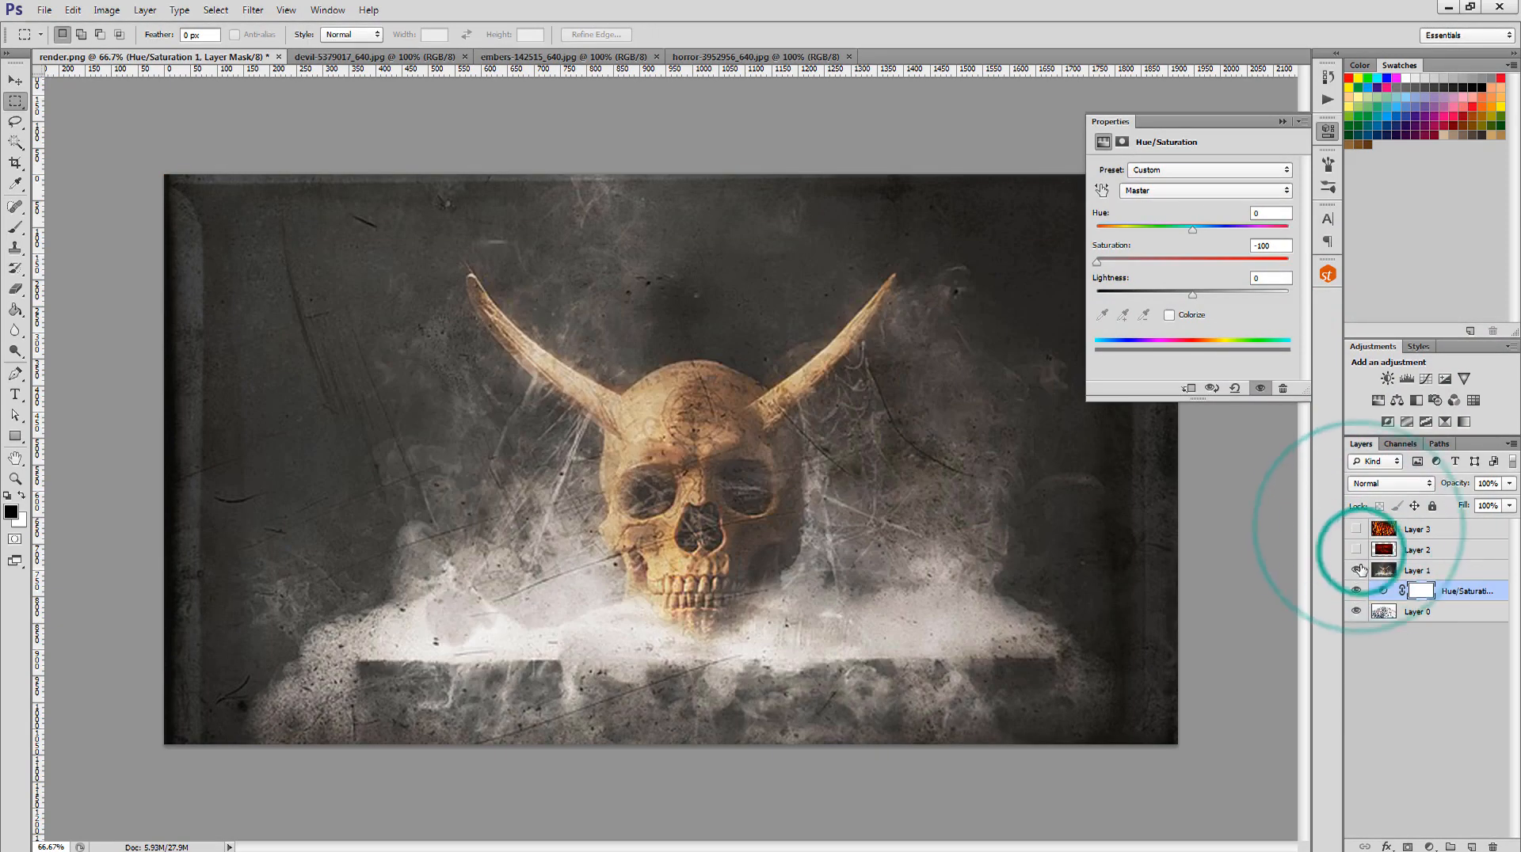
left_click(1356, 571)
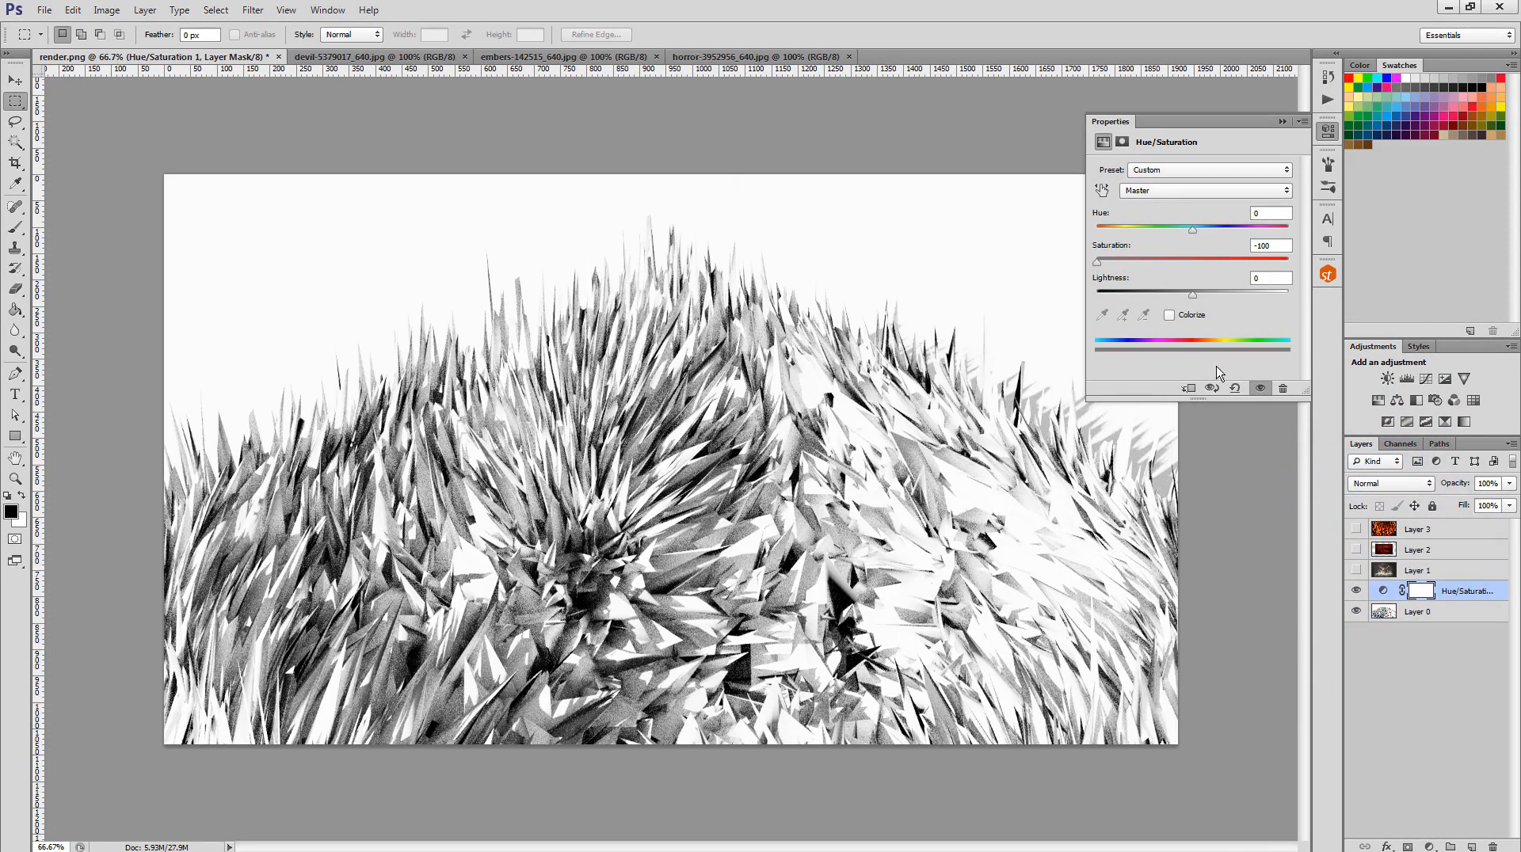
left_click_drag(1098, 263, 974, 274)
- Add a second Hue/Saturation adjustment above the first, with Colorize on, hue 0, saturation 100 and lightness -28
left_click(1383, 593)
left_click(1401, 612)
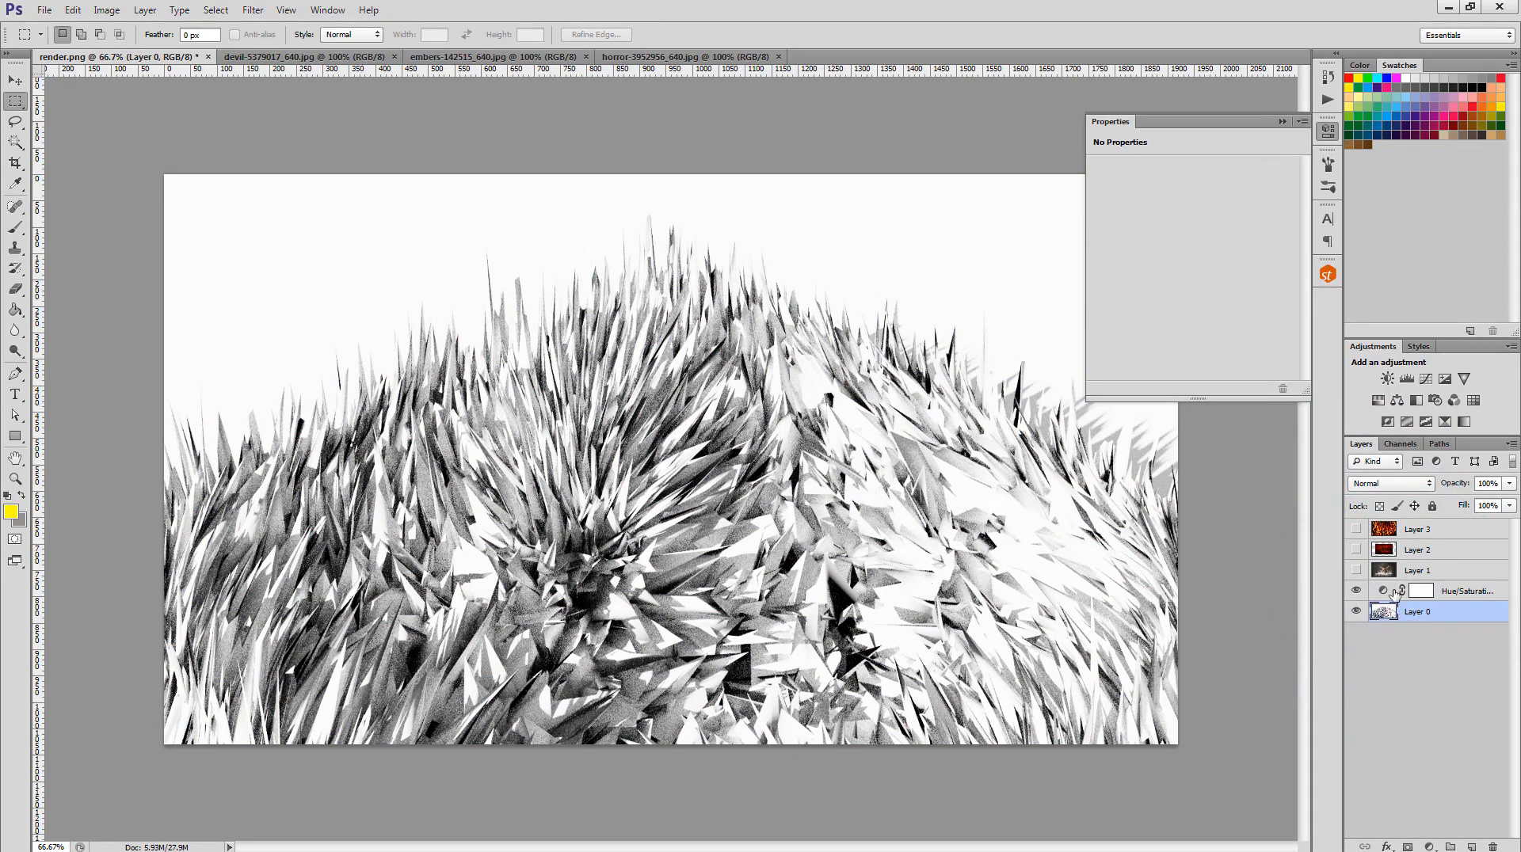
left_click(1394, 592)
left_click(1378, 402)
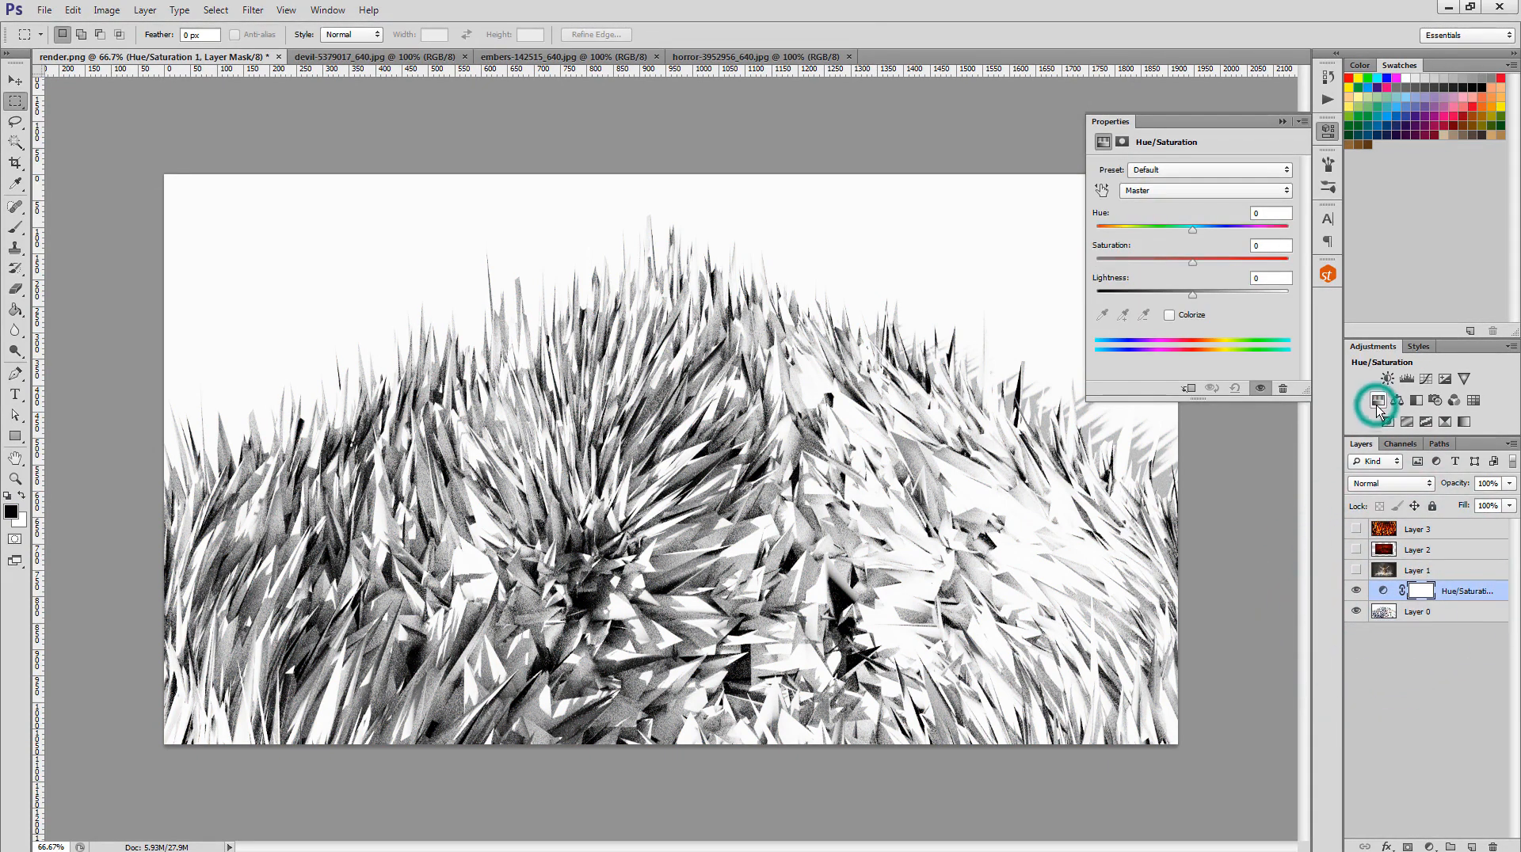
left_click(1169, 315)
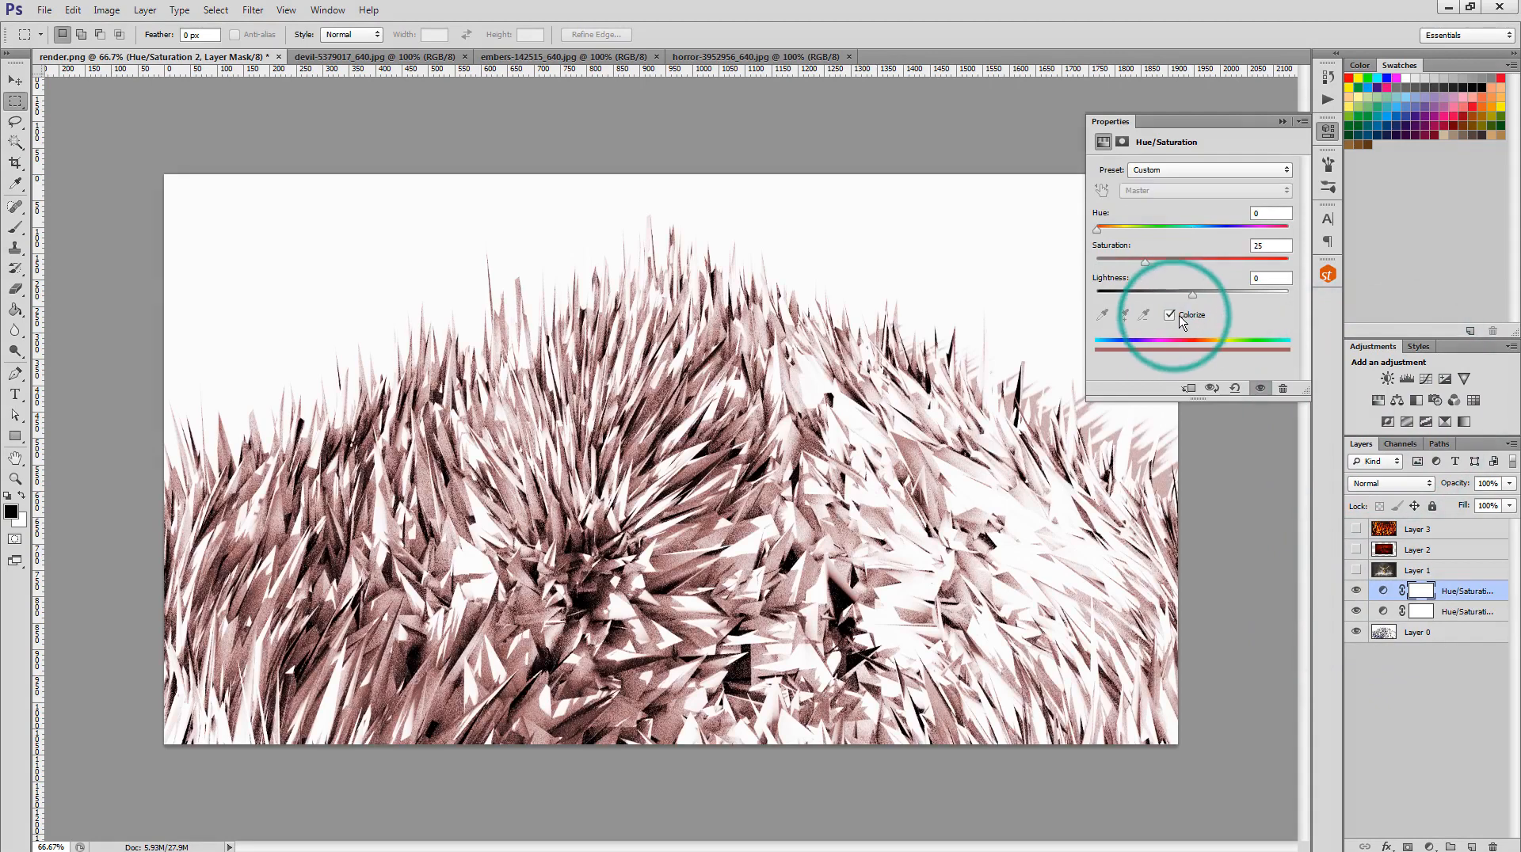
left_click_drag(1198, 266, 1287, 268)
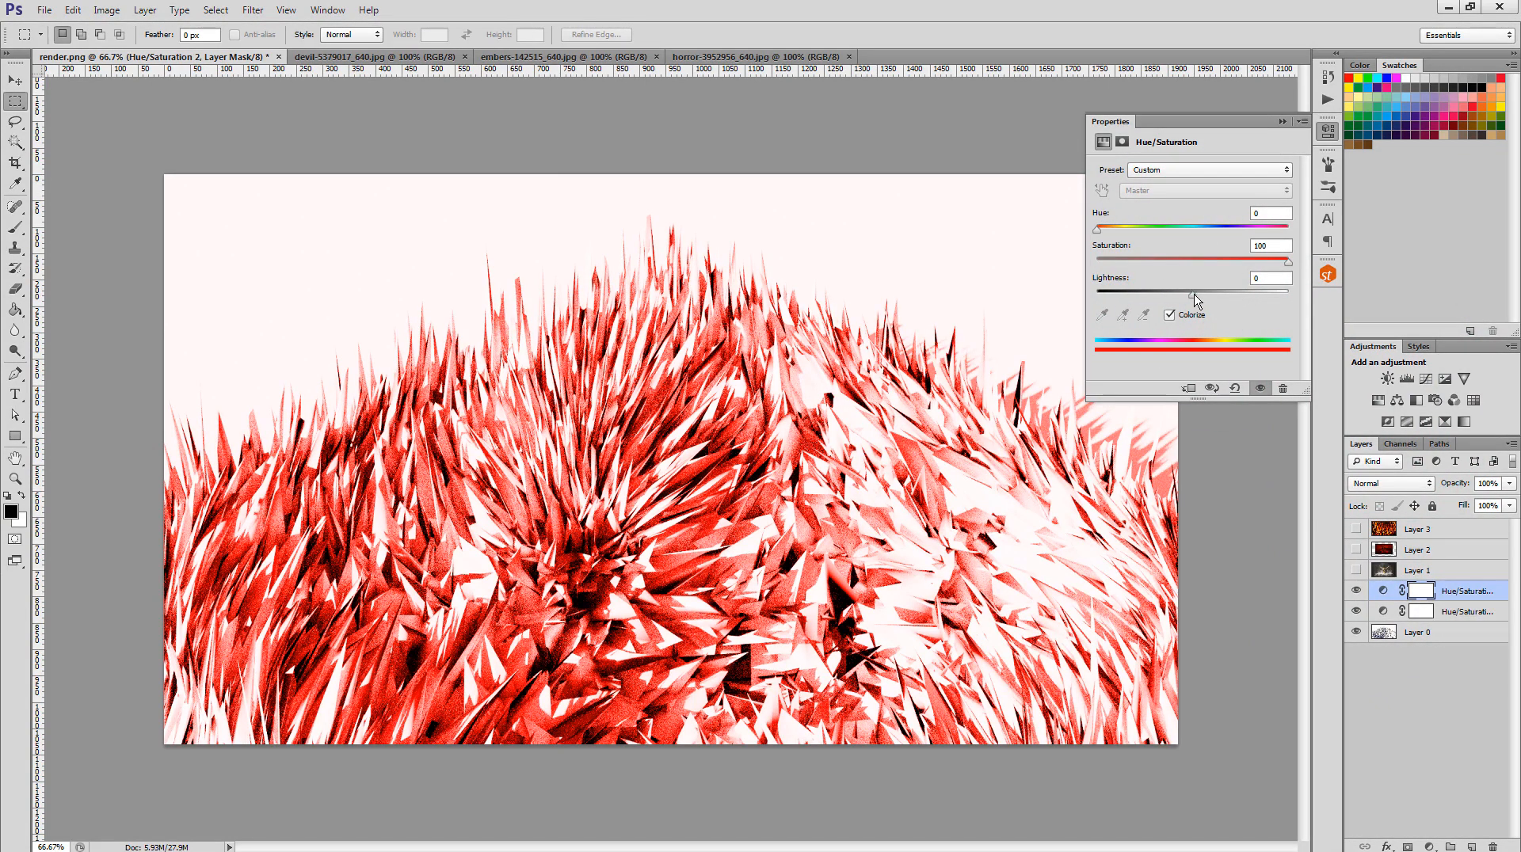
left_click_drag(1194, 295, 1167, 312)
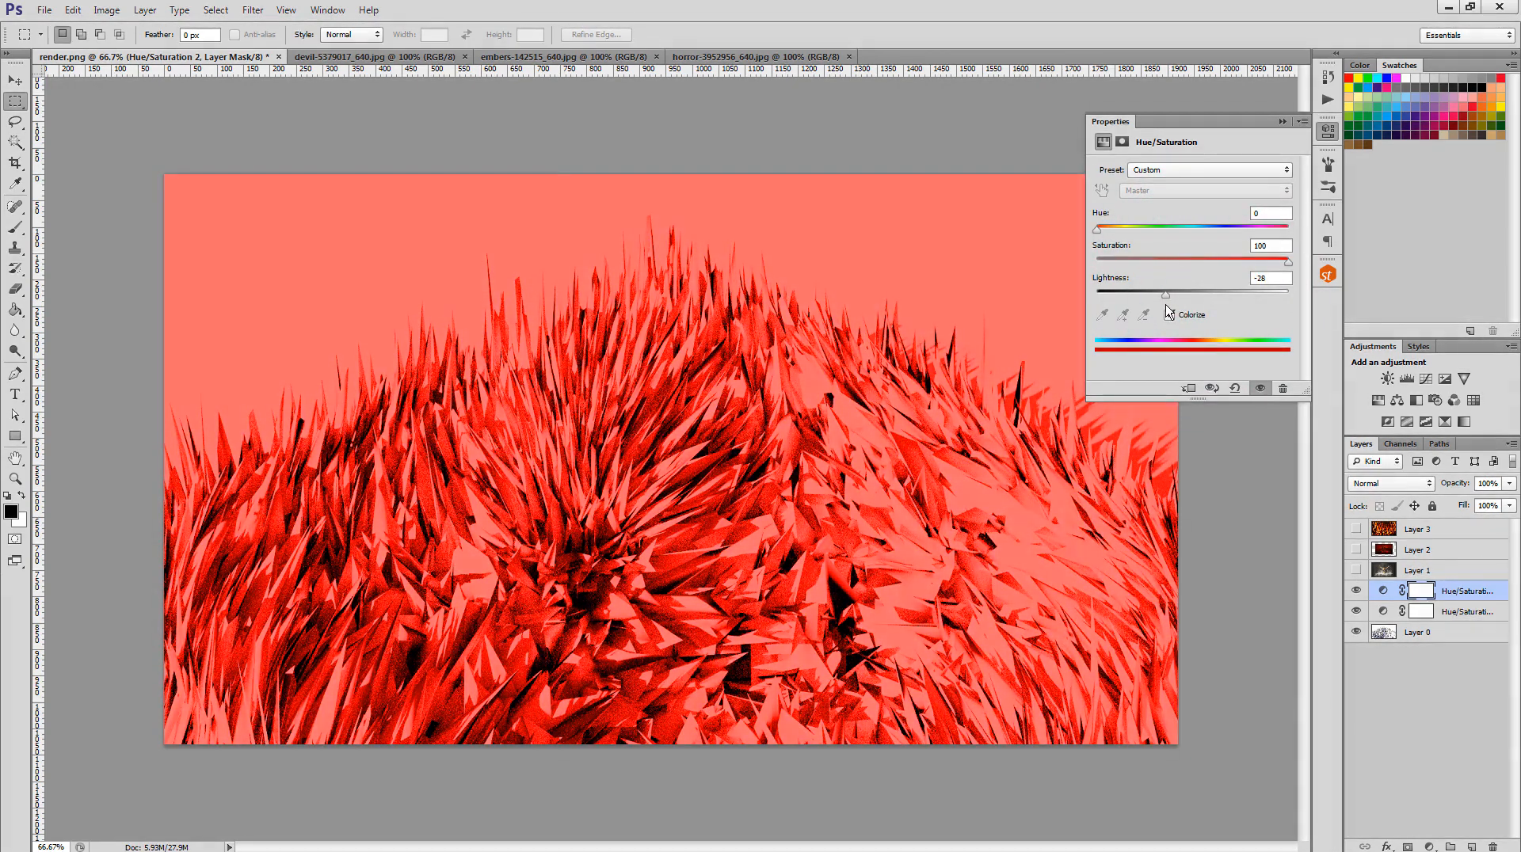
- Hide both Hue/Saturation adjustment layers so that only the original spiky render is displayed
left_click(1460, 633)
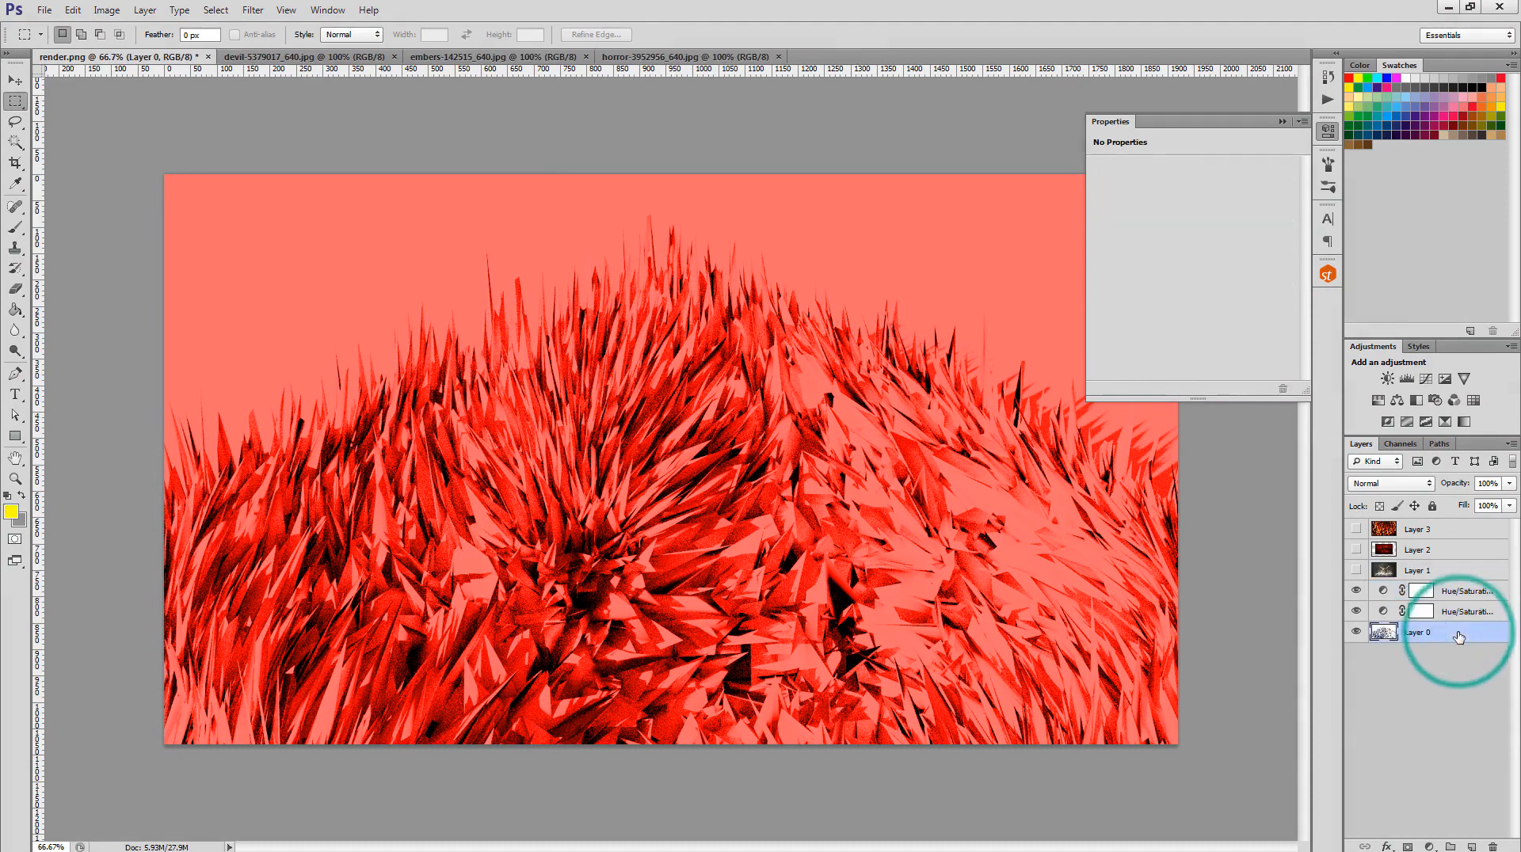
left_click(1461, 611)
left_click(1355, 591)
left_click(1356, 611)
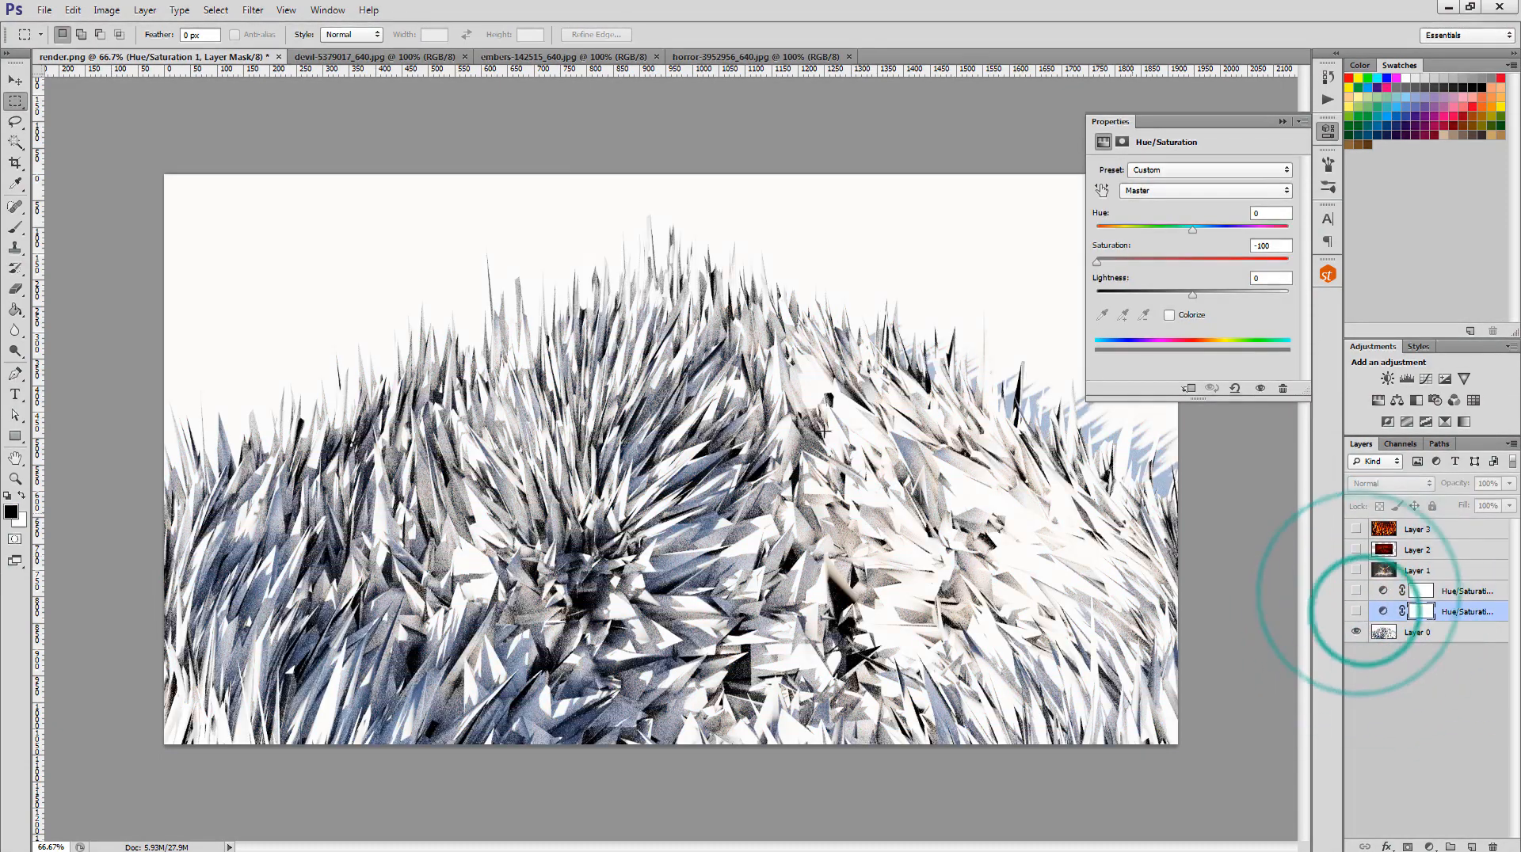
- Delete the white background of Layer 0 using a Magic Wand selection, deselect, and show both Hue/Saturation layers again
left_click(15, 141)
left_click(278, 244)
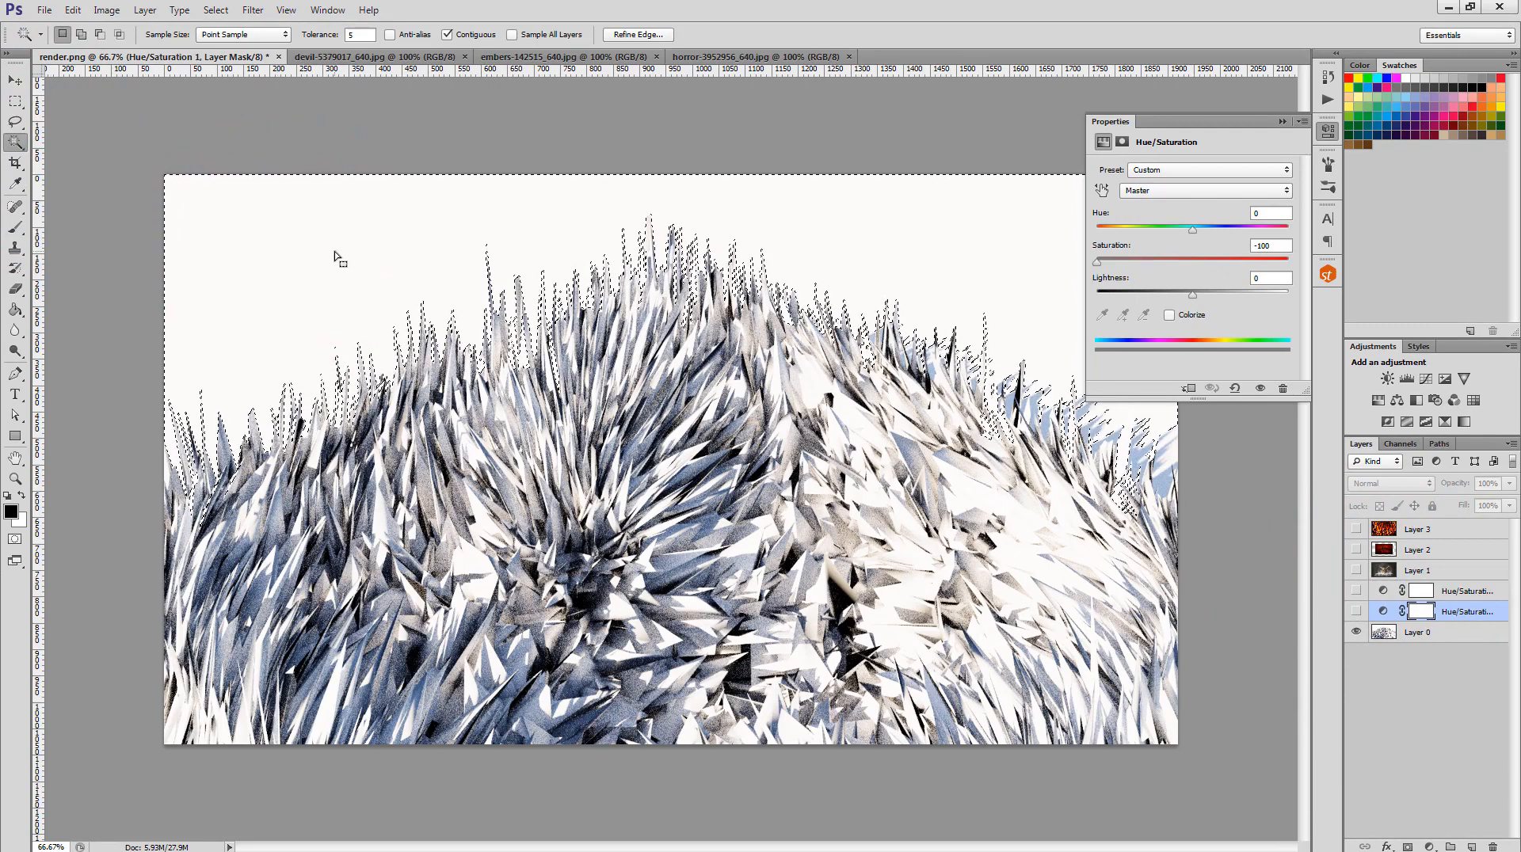
left_click(1401, 640)
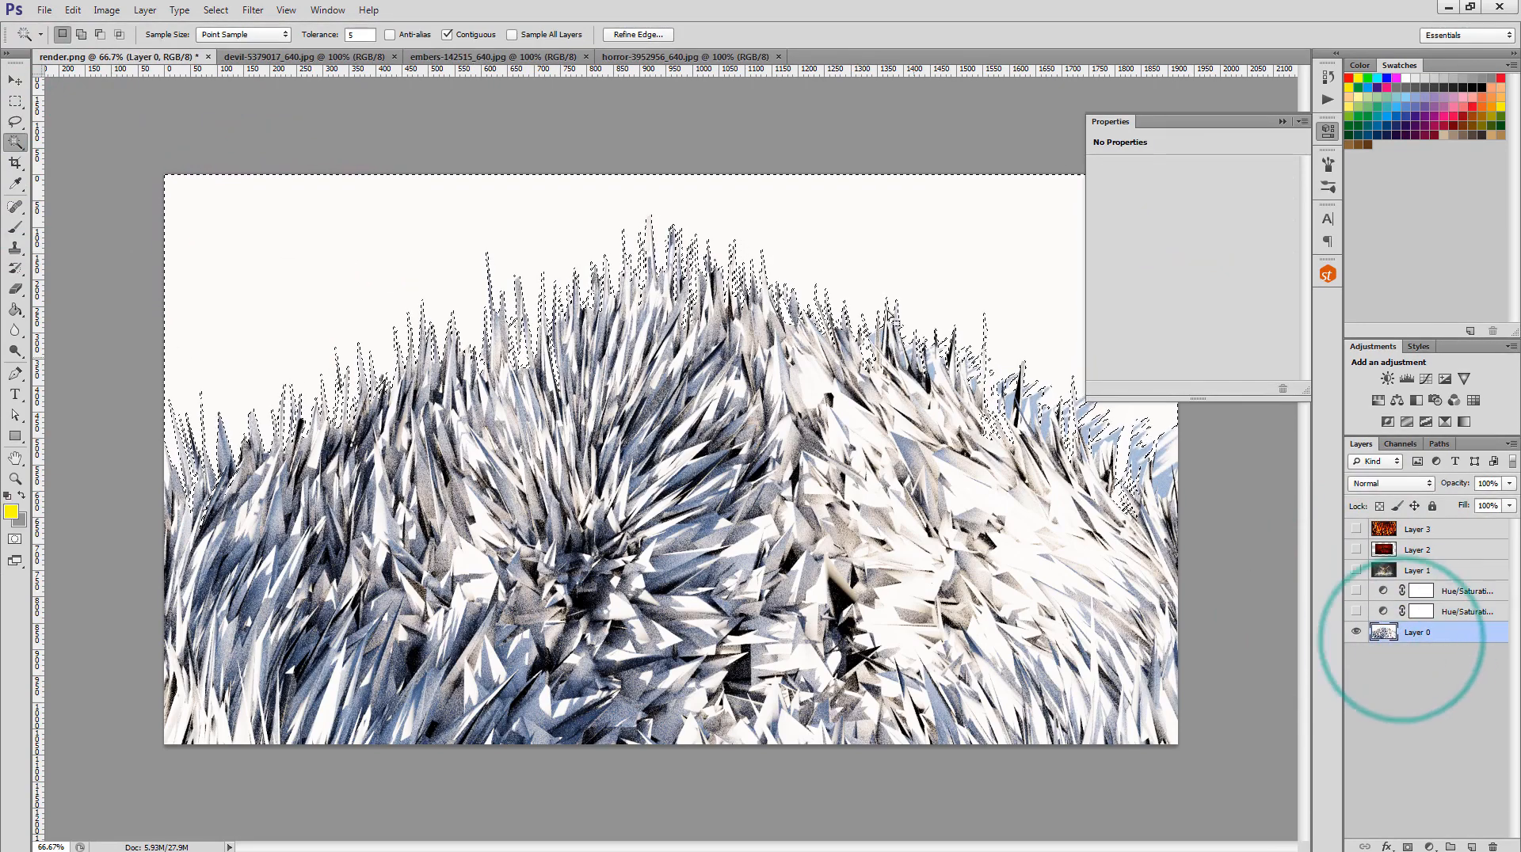
key("Delete")
key("ctrl+d")
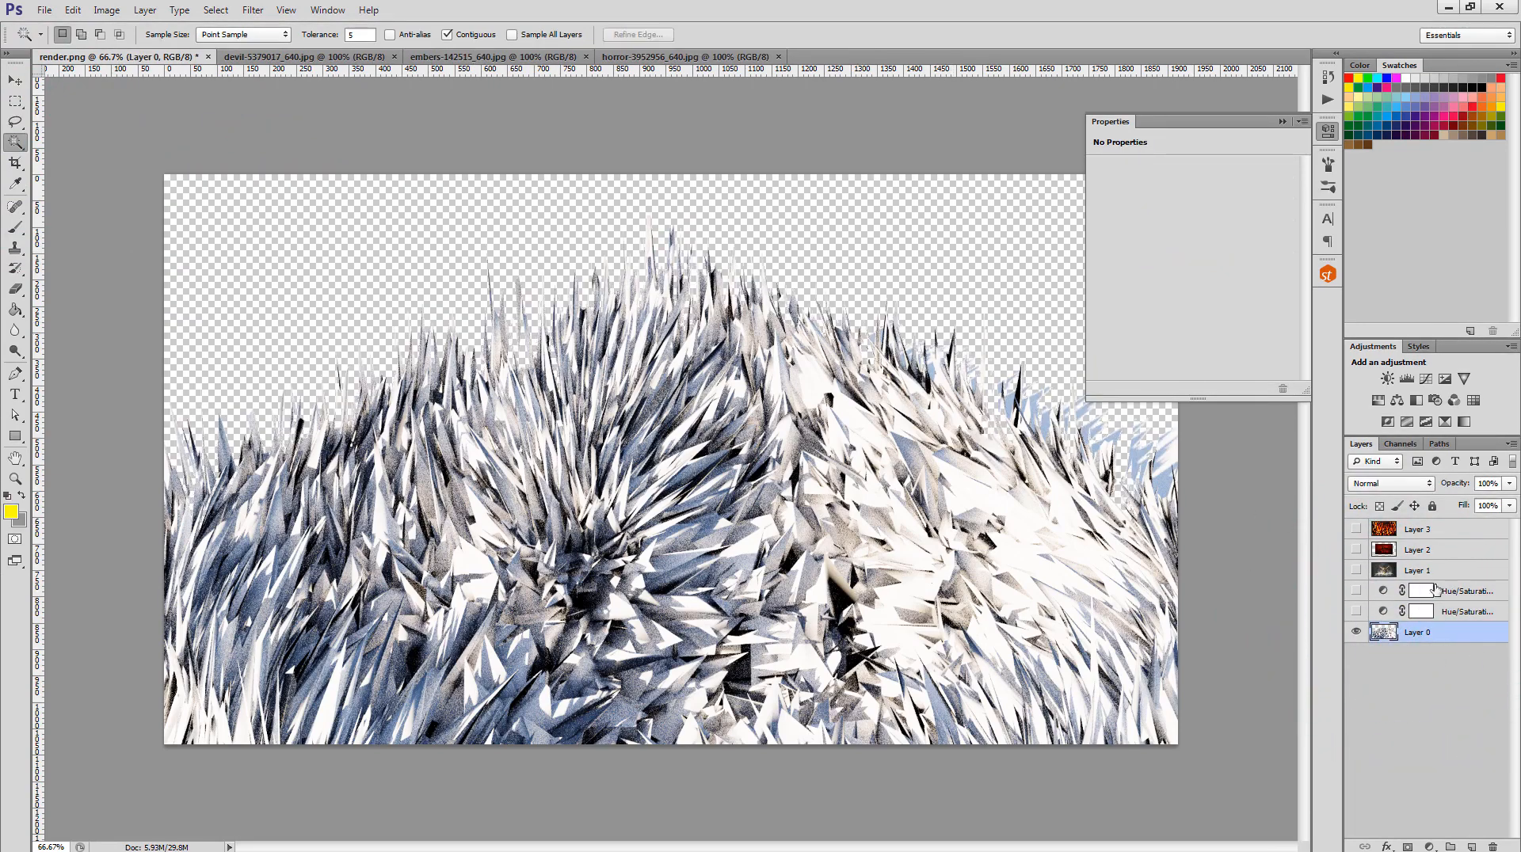
left_click(1356, 591)
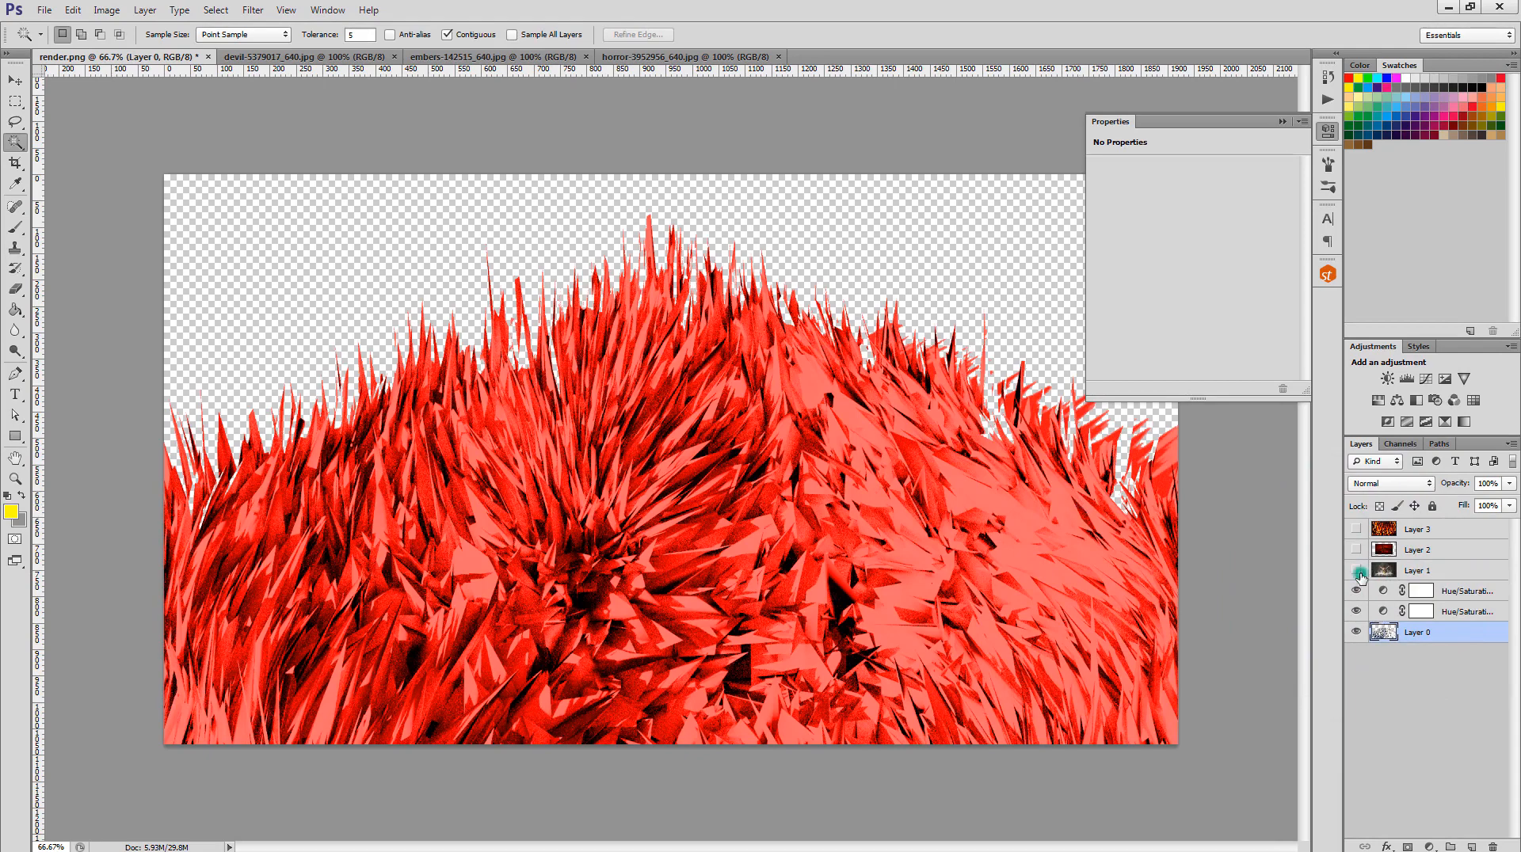
- Show the skull layer (Layer 1) and set its blend mode to Hard Light
left_click(1355, 571)
left_click(1394, 570)
left_click(1413, 489)
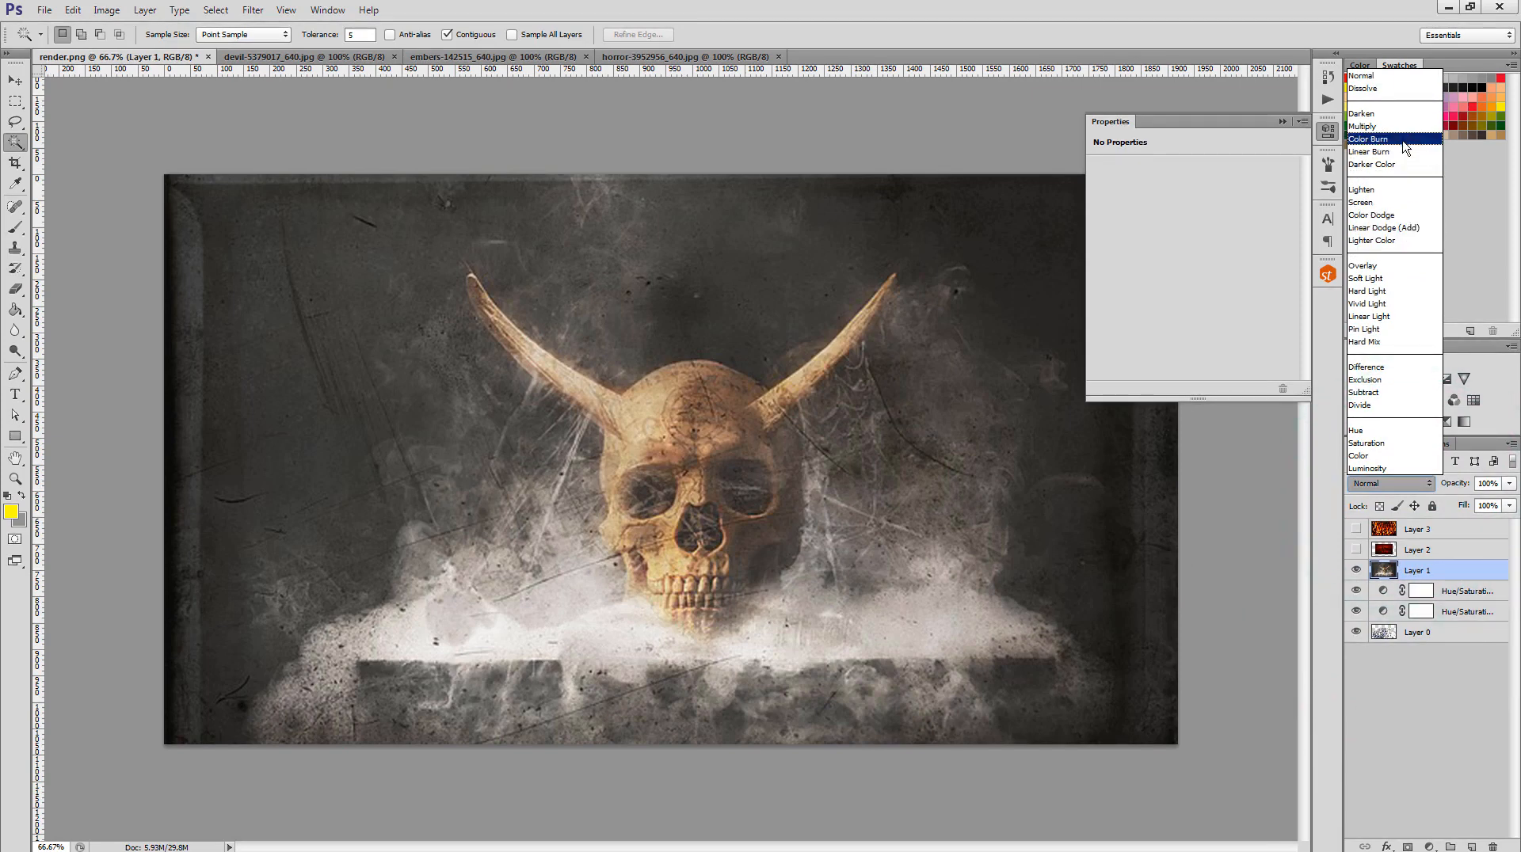
left_click(1400, 291)
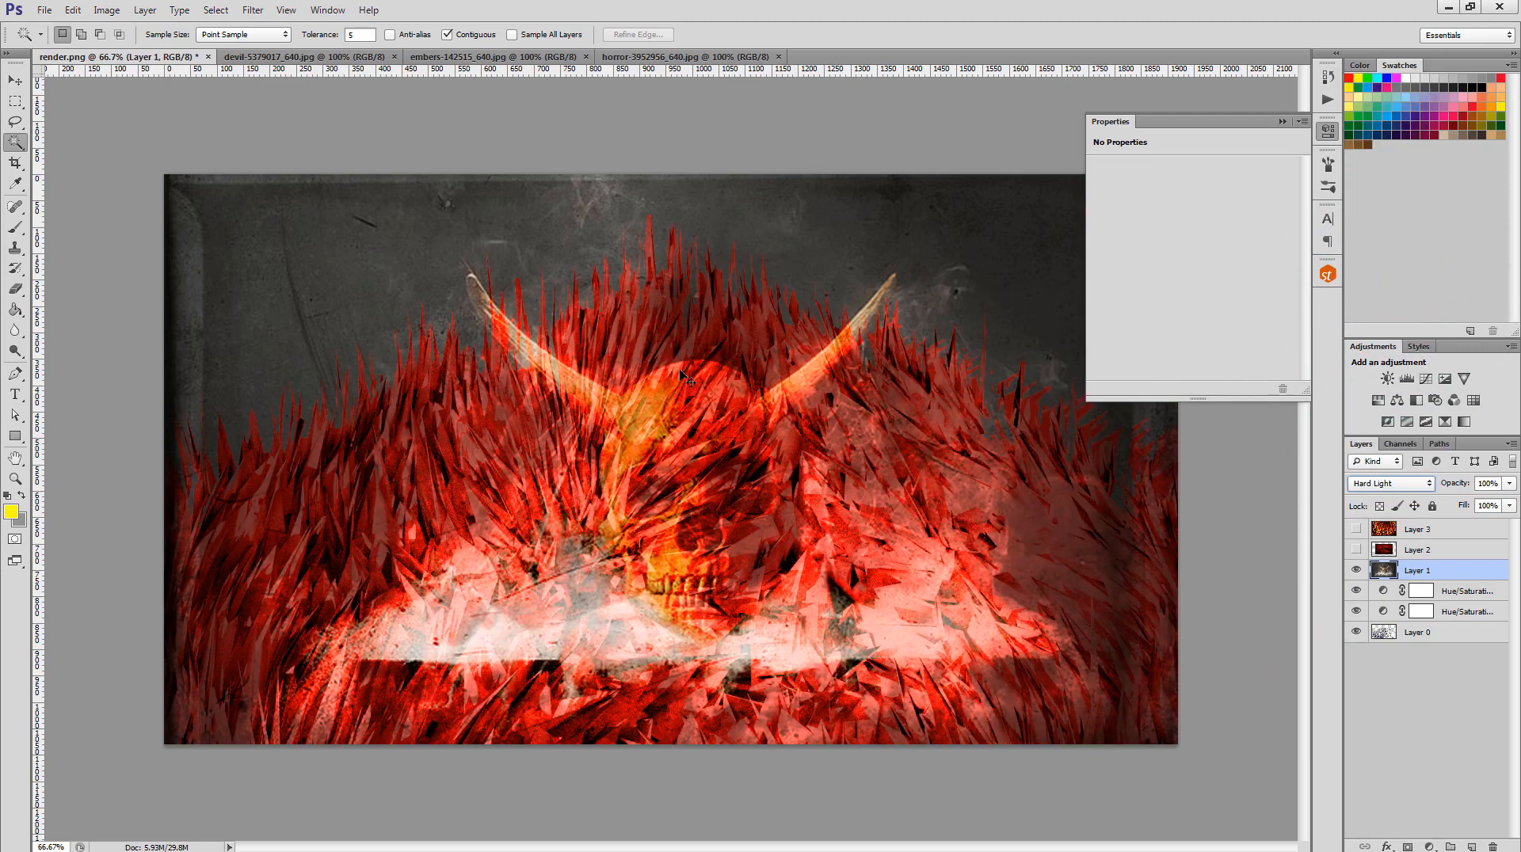
- Free Transform the skull layer, moving it down and scaling it up until it covers the whole canvas
key("ctrl+t")
left_click_drag(680, 413, 686, 501)
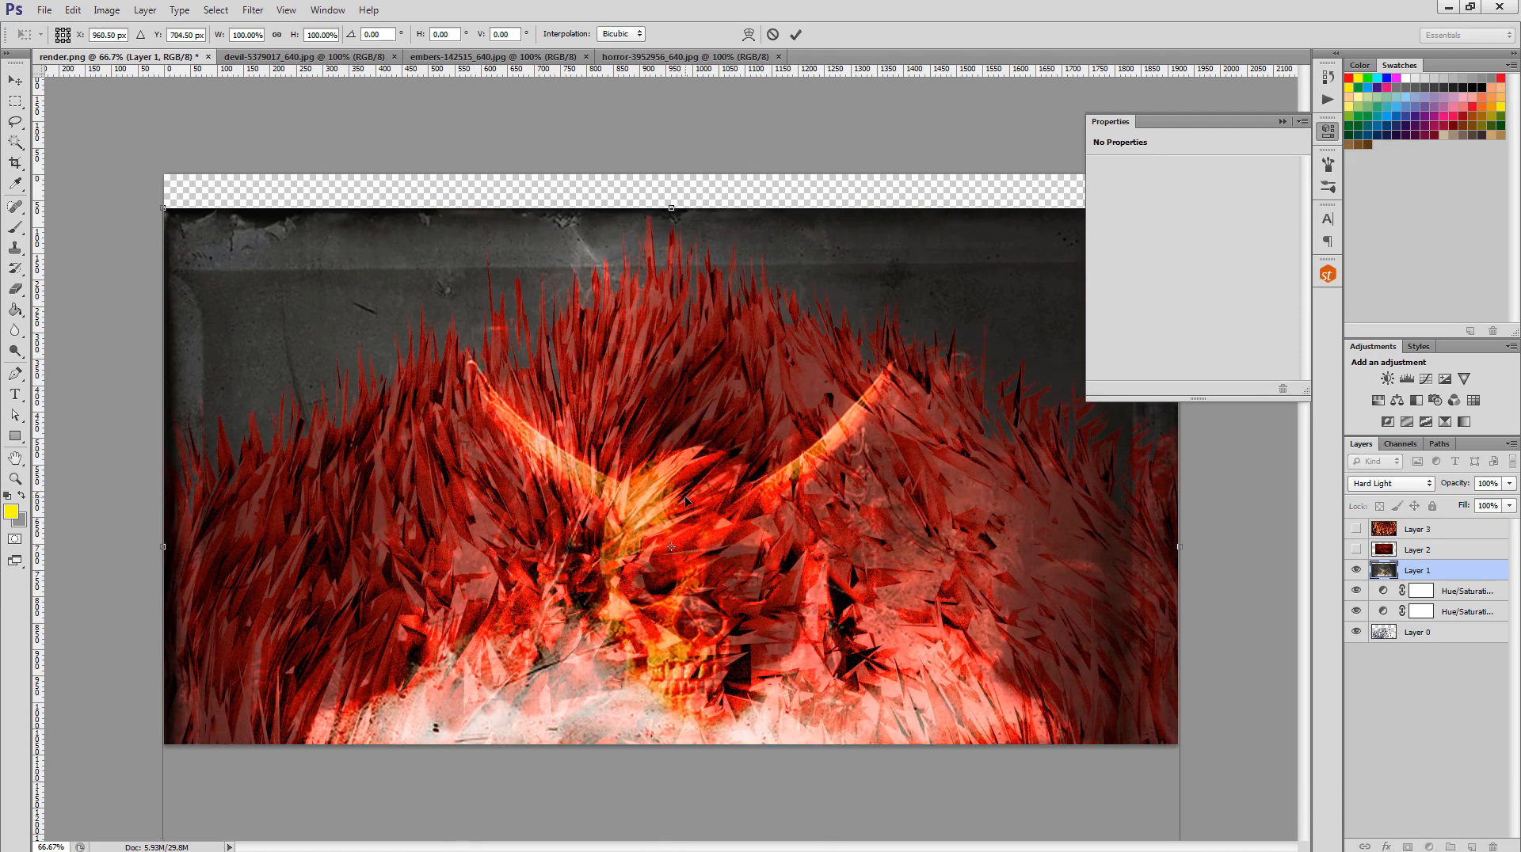
key("Return")
key("ctrl+t")
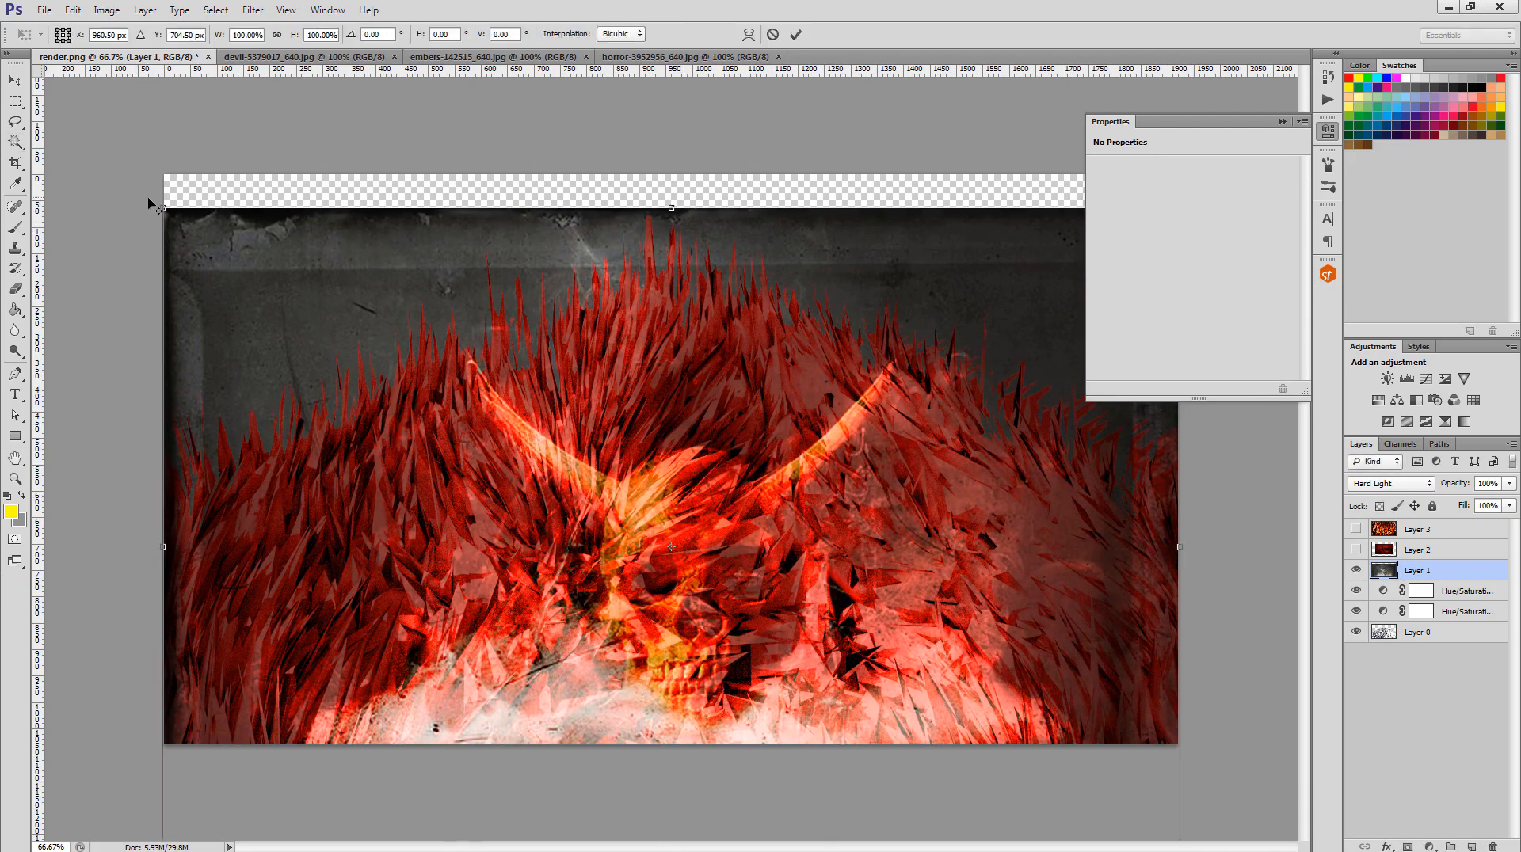
left_click_drag(158, 206, 107, 120)
key("Return")
- Move the skull layer up so that its horns rise above the red spikes
key("v")
mouse_move(717, 575)
left_mouse_down()
mouse_move(713, 537)
mouse_move(713, 554)
left_mouse_up()
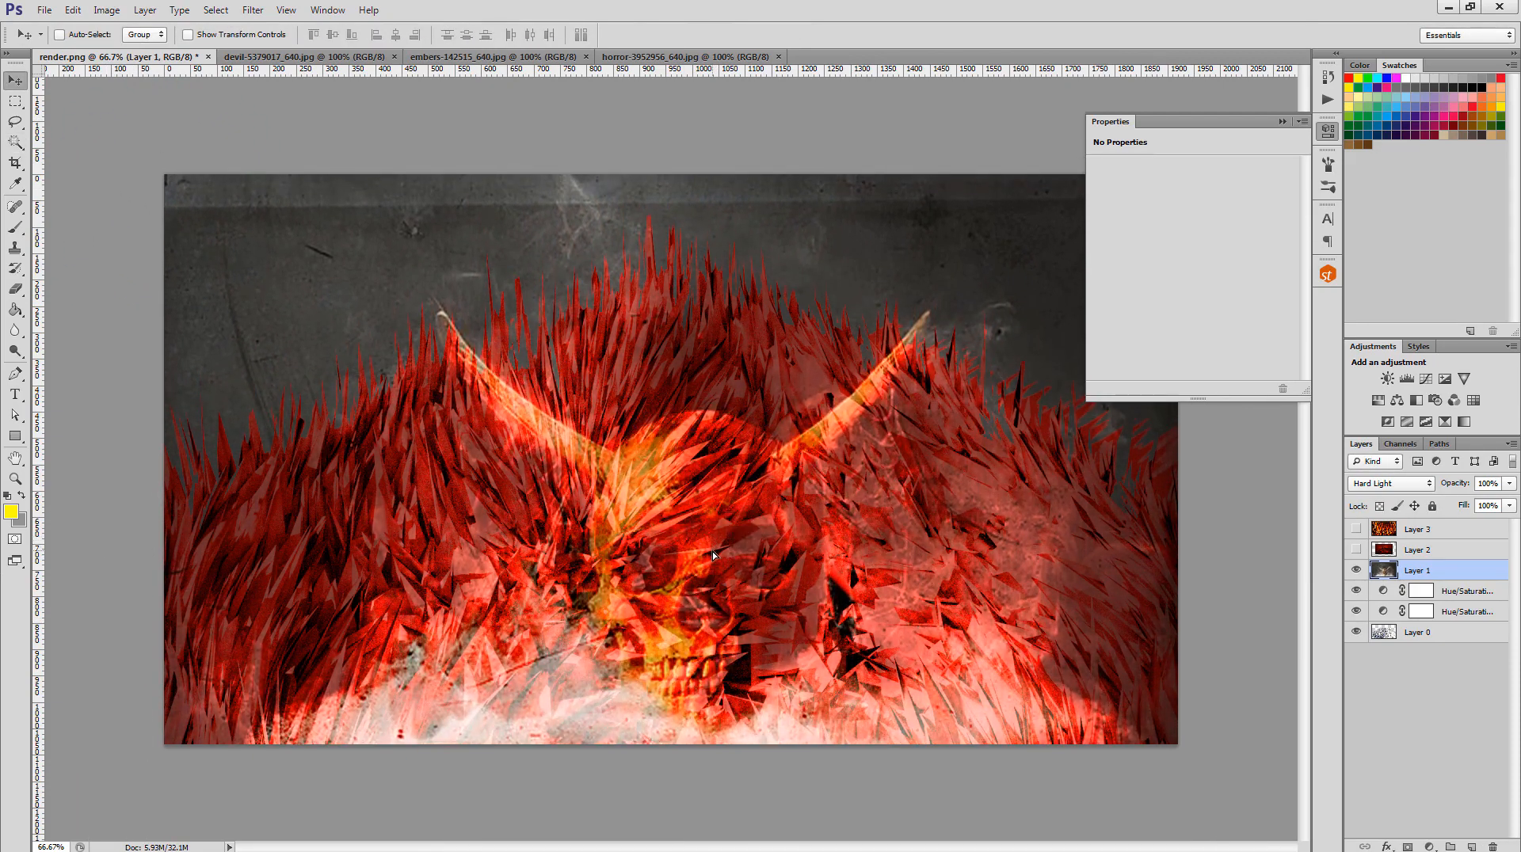
left_click(699, 437)
left_click_drag(674, 503, 673, 444)
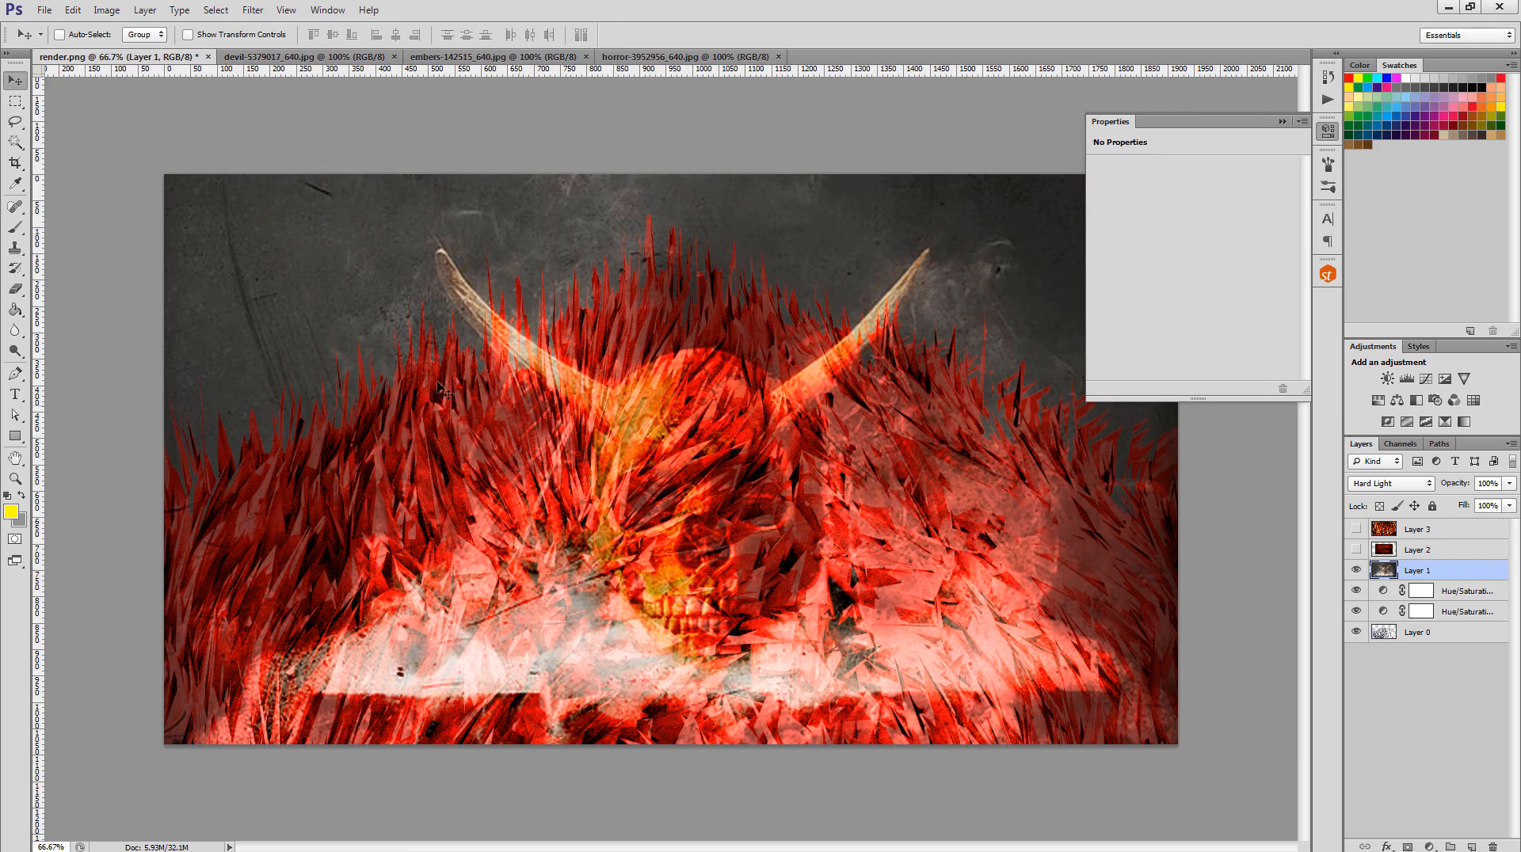
- Try another Free Transform on the skull layer, and revert the history to the state before the layer was moved up
key("ctrl+t")
key("ctrl+minus")
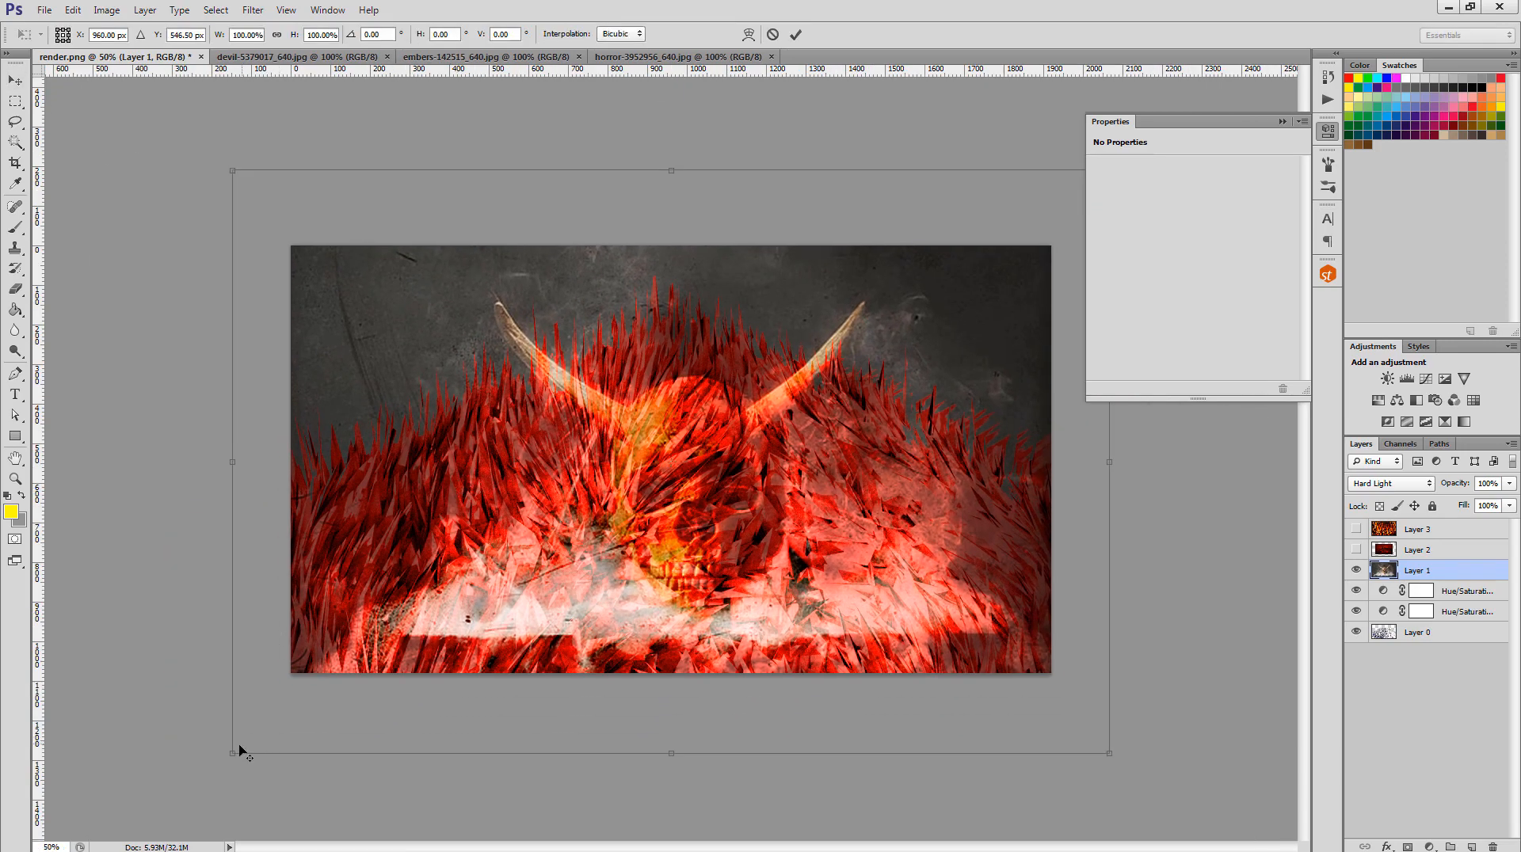
mouse_move(230, 766)
left_mouse_down()
mouse_move(198, 796)
mouse_move(220, 786)
left_mouse_up()
key("ctrl+z")
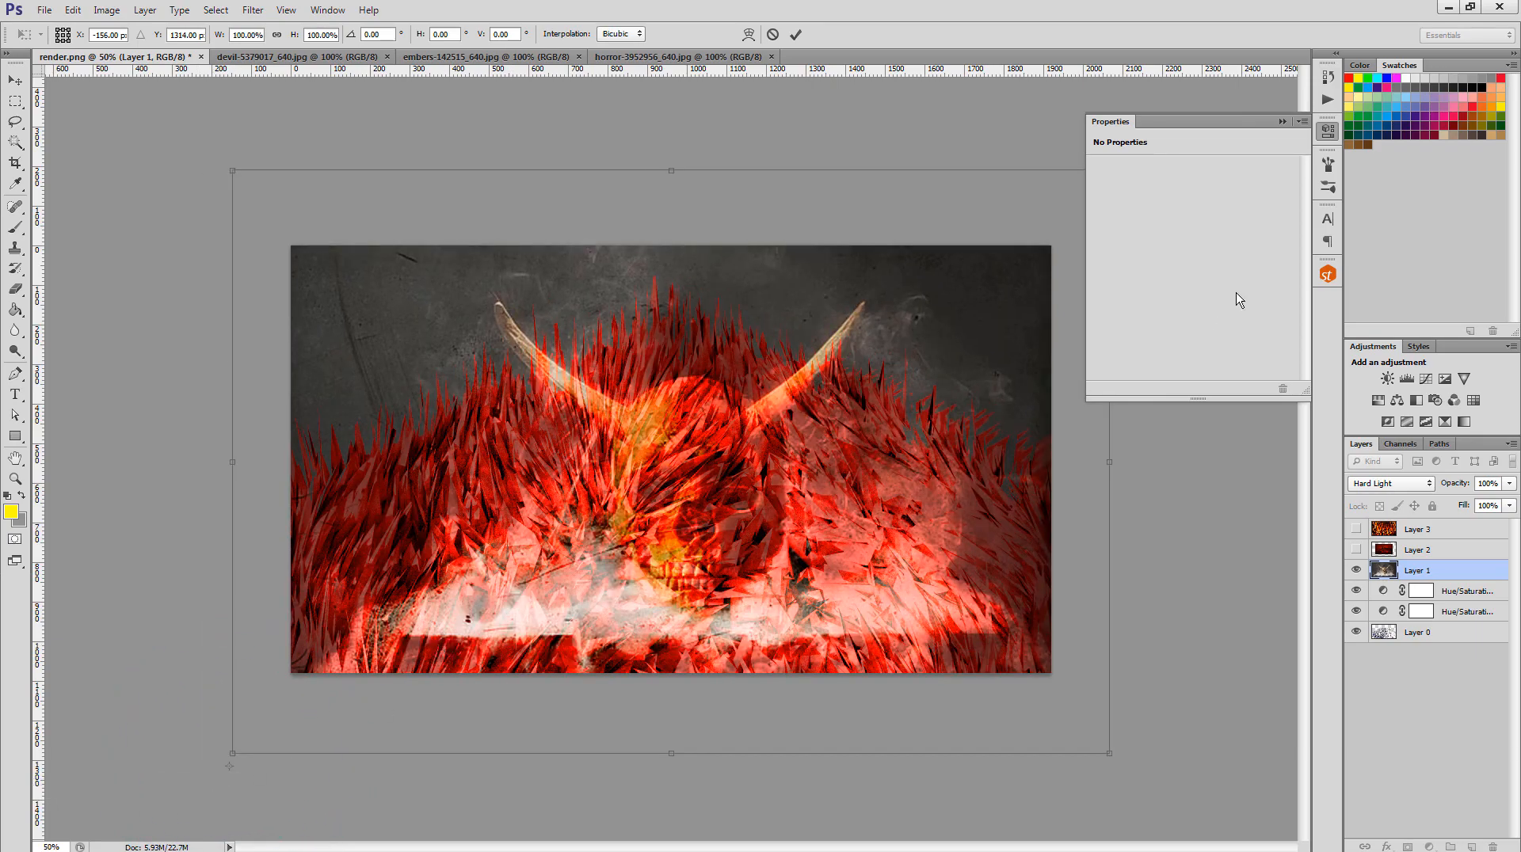
left_click(1327, 76)
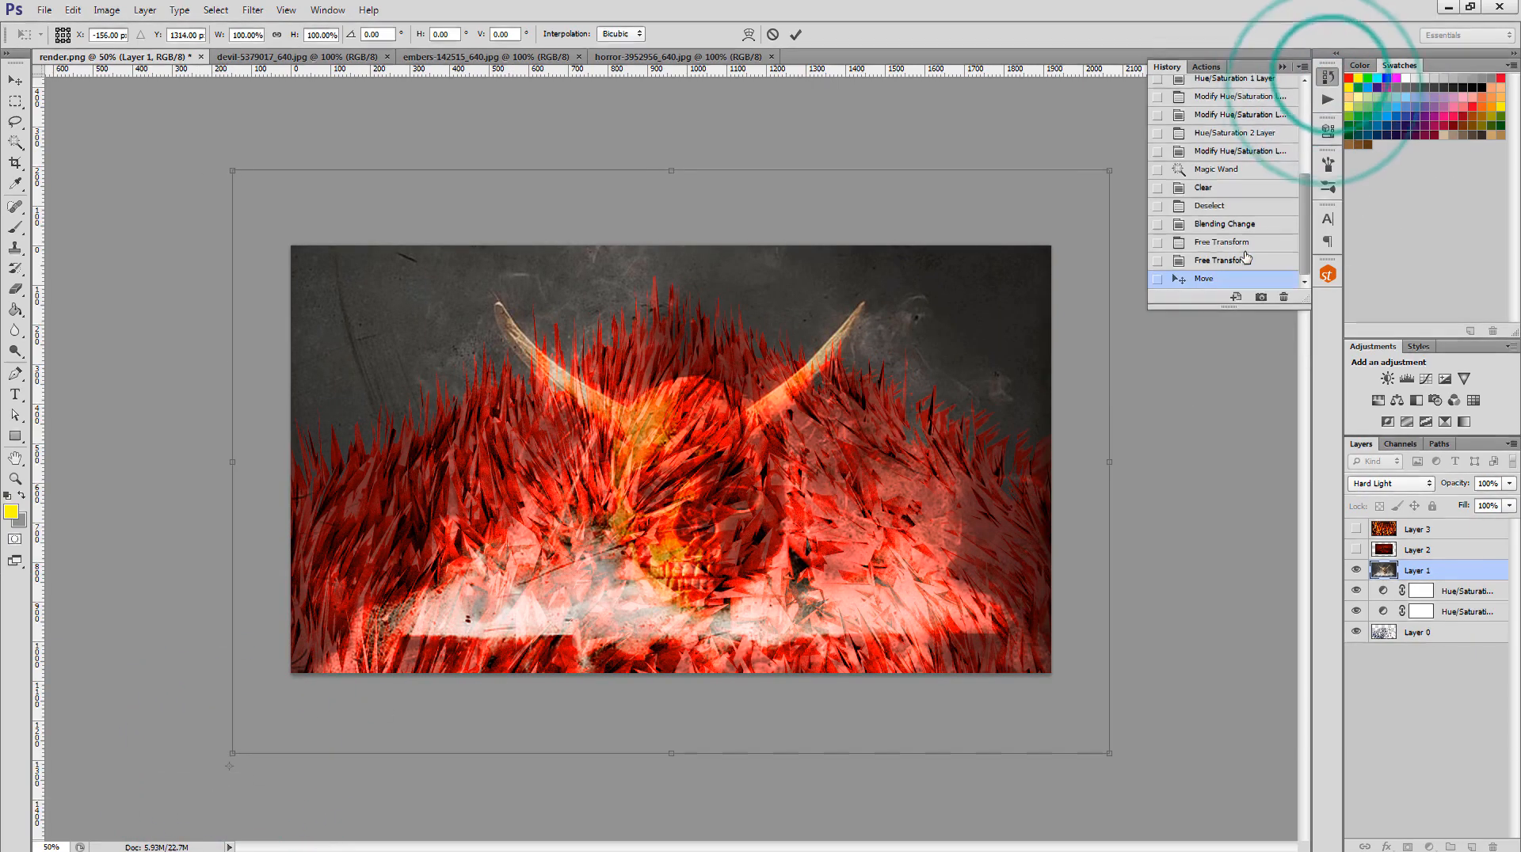
left_click(1197, 277)
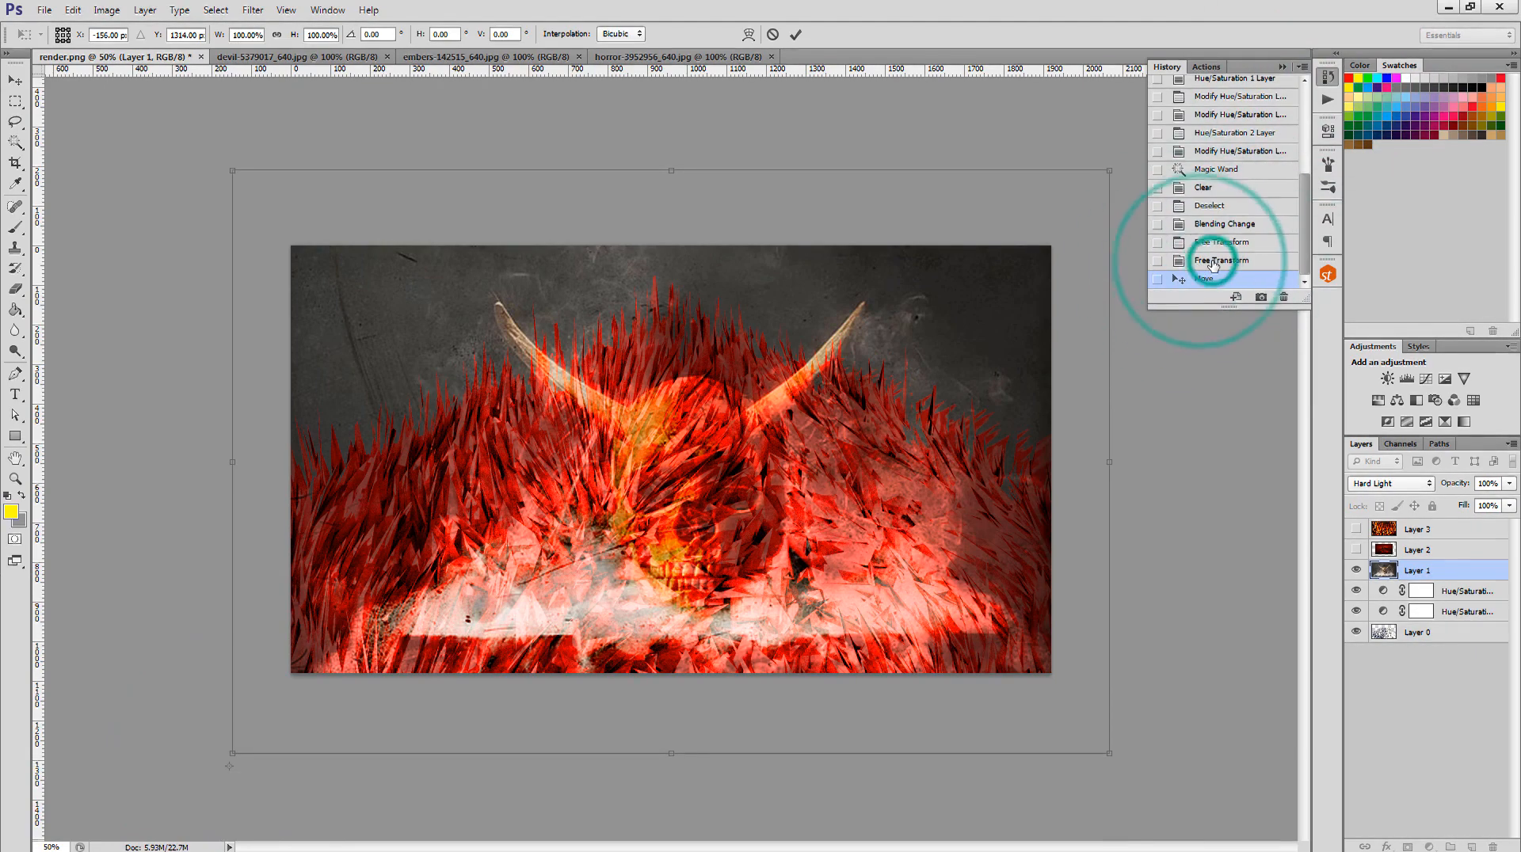
key("Return")
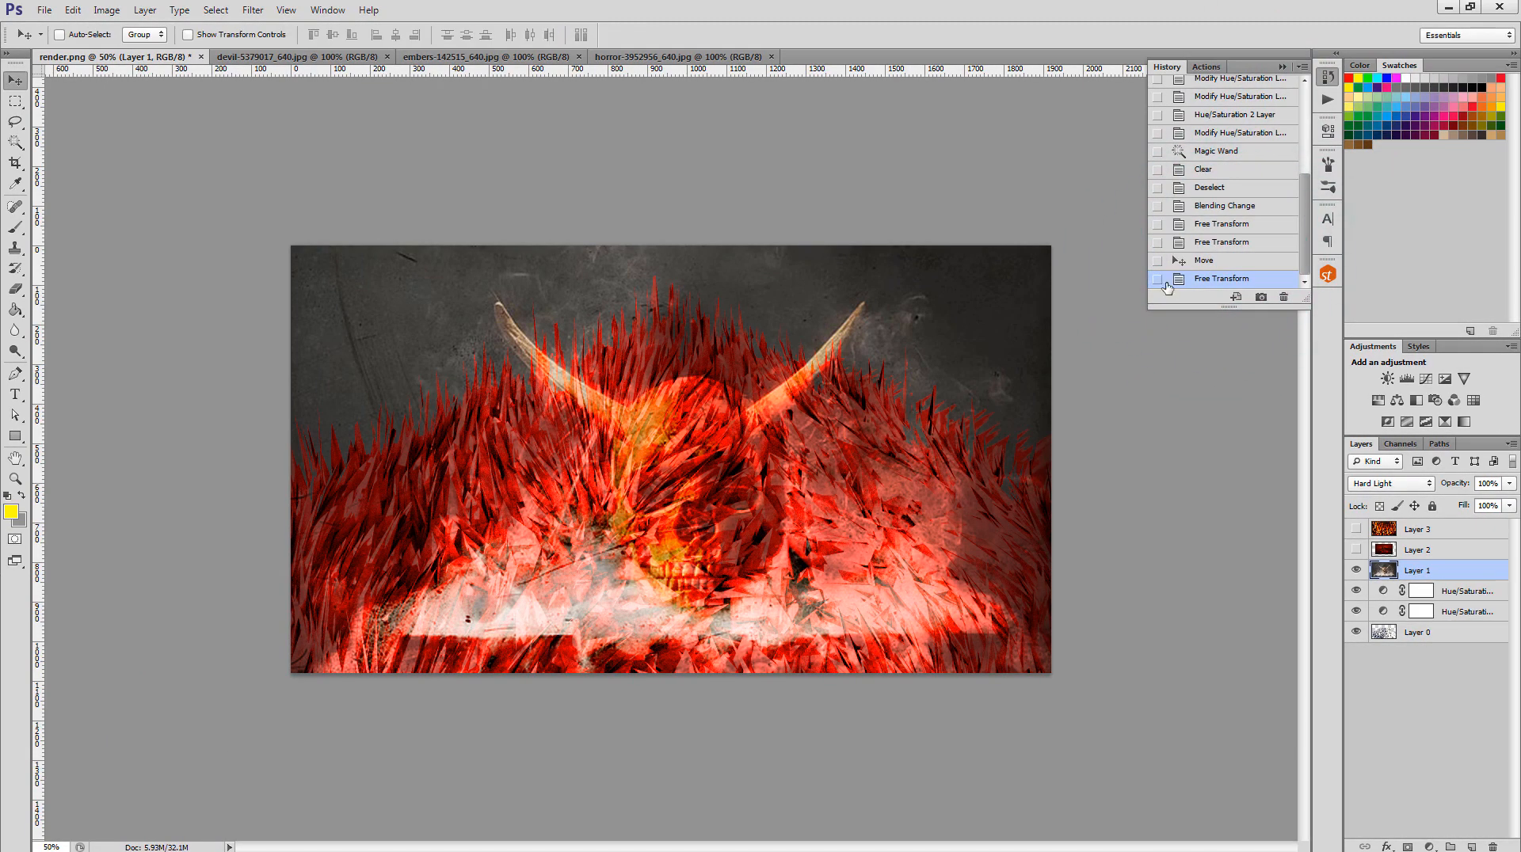
left_click(1198, 260)
left_click(1236, 244)
- Free Transform the skull layer, scaling it to about 133% and moving it up so the skull is centred over the spikes
key("ctrl+t")
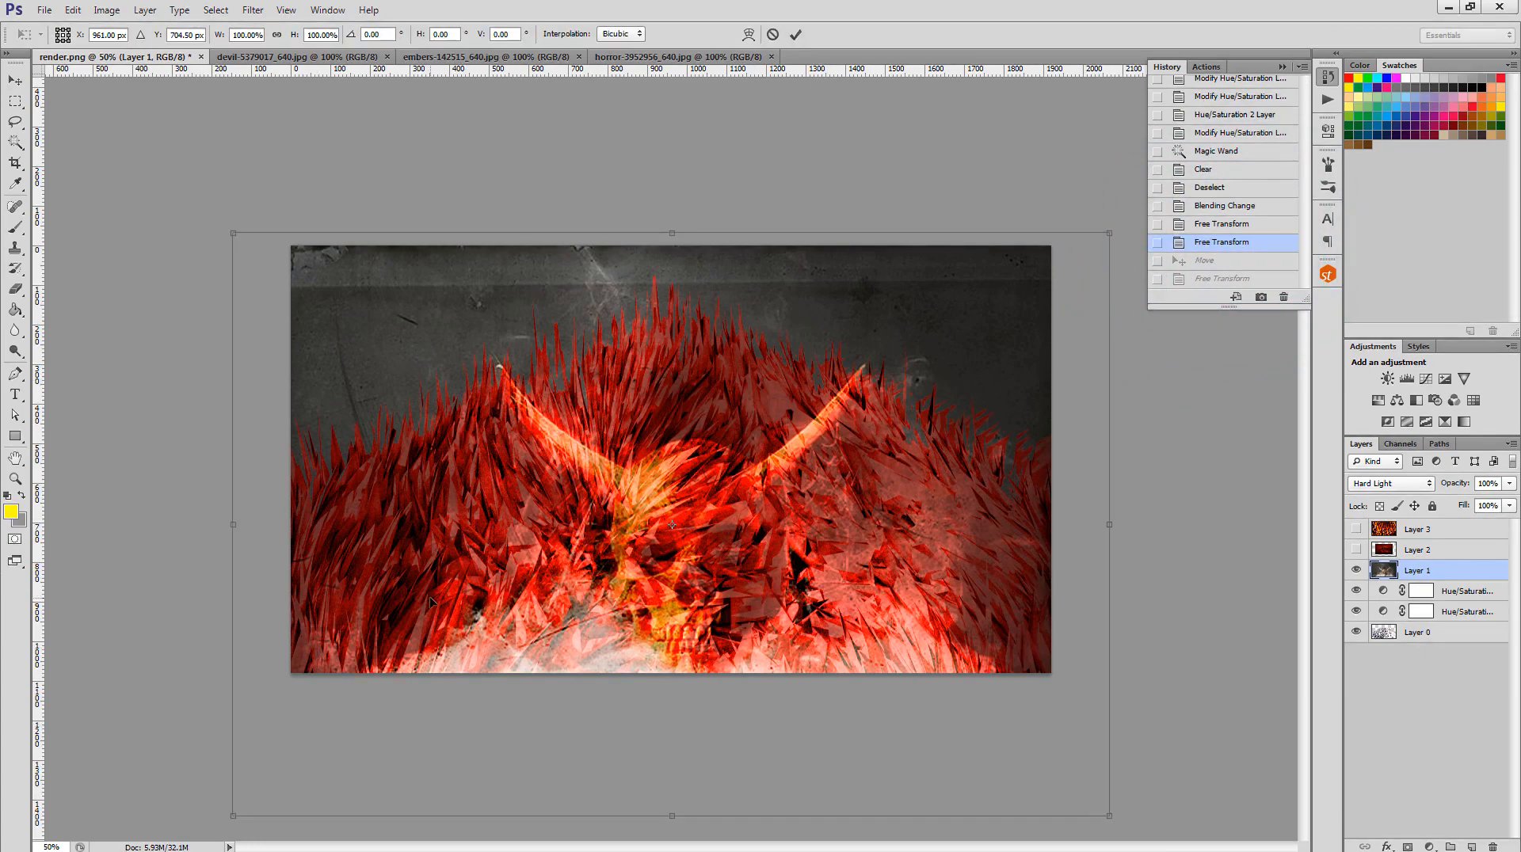
key("ctrl+minus")
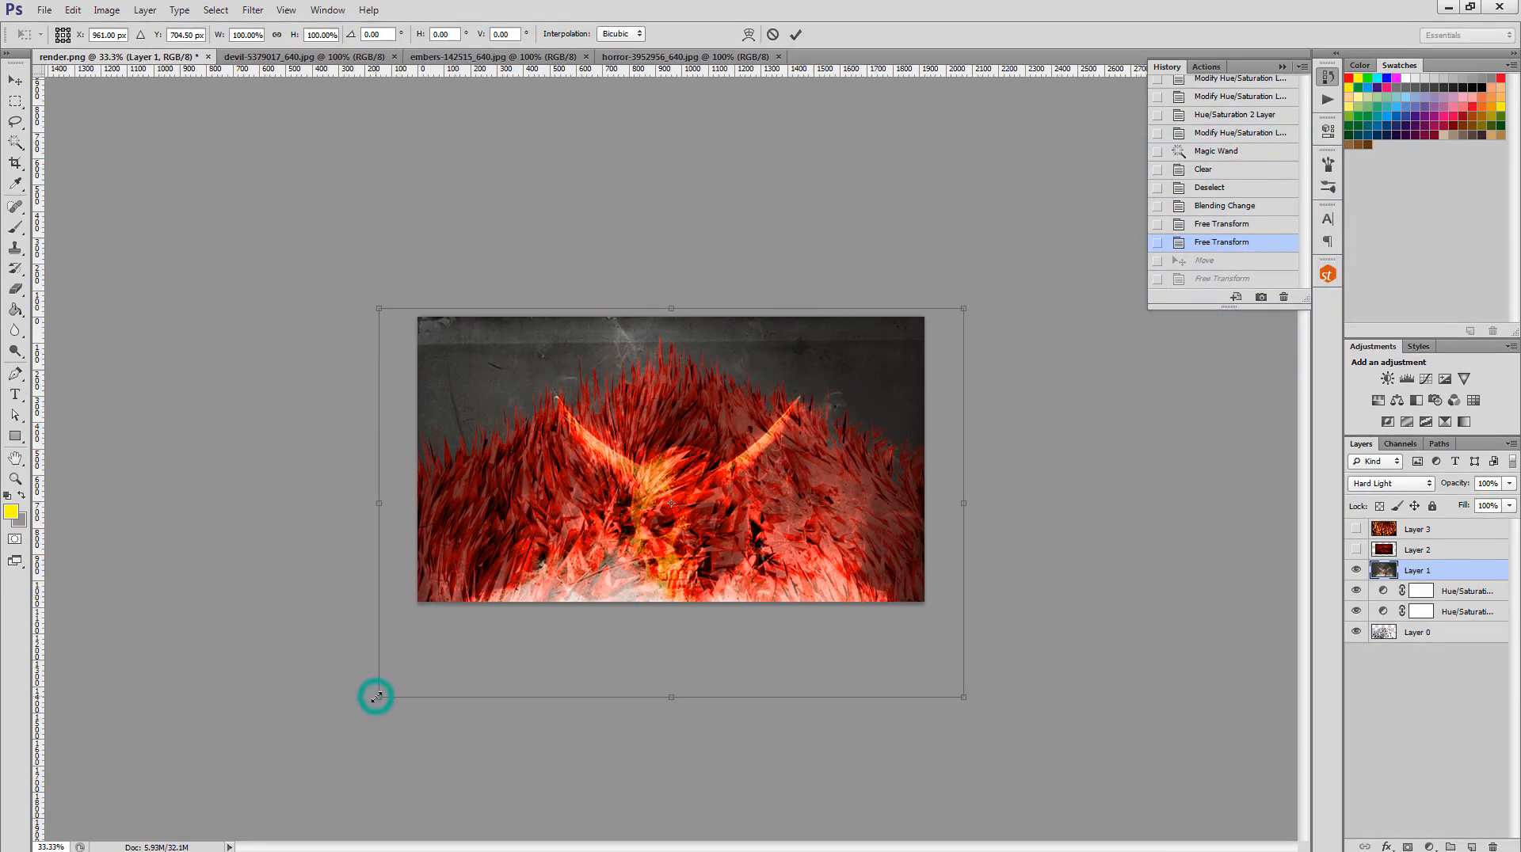
left_click_drag(376, 697, 283, 761)
left_click_drag(685, 504, 701, 445)
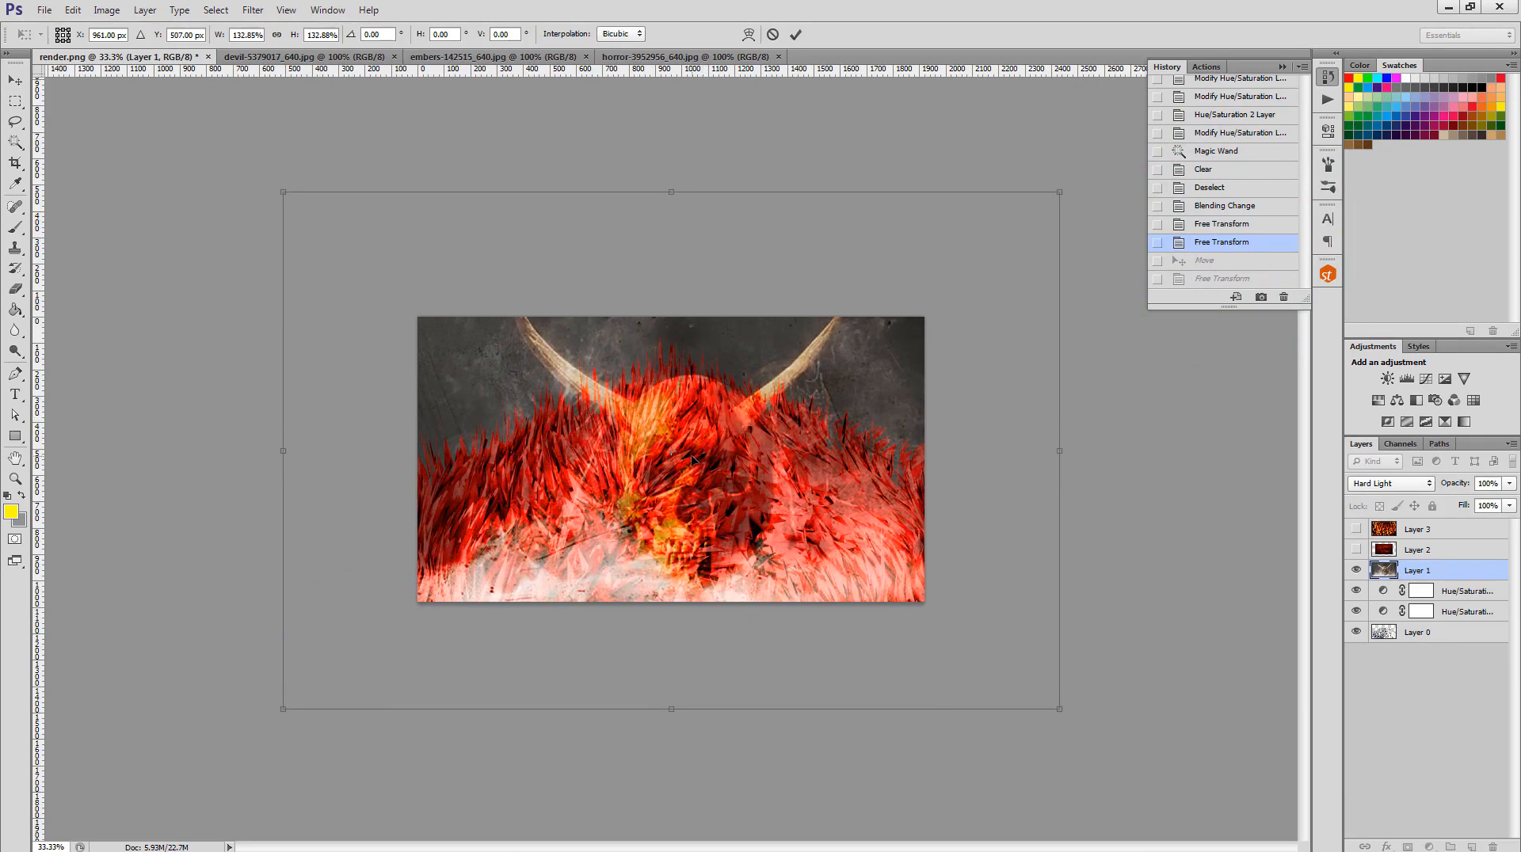
key("Return")
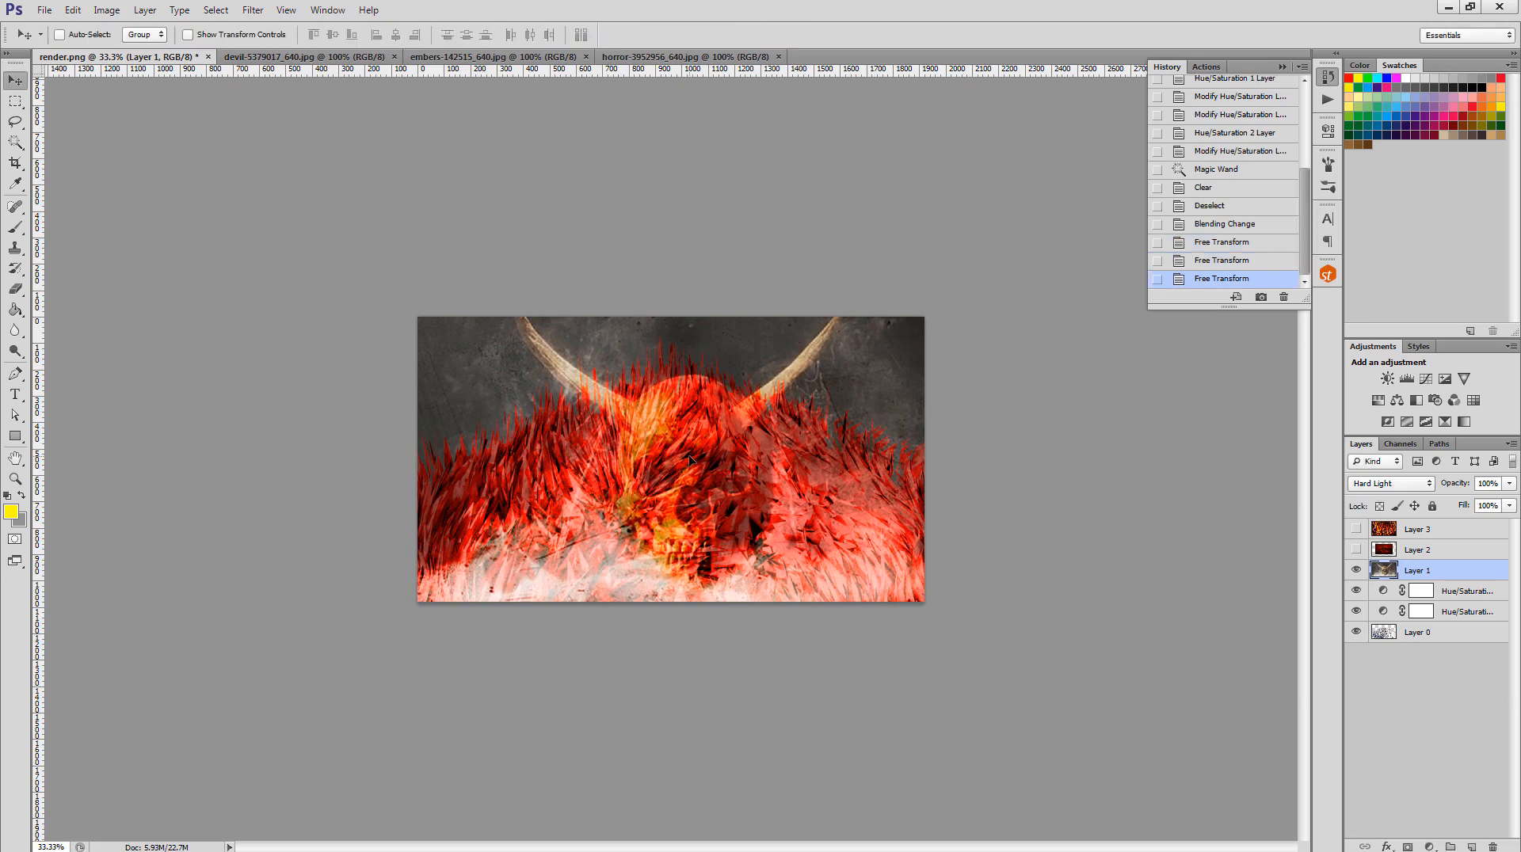
- Nudge the skull layer slightly to the left
key("shift+Left")
key("shift+Left")
key("shift+Left")
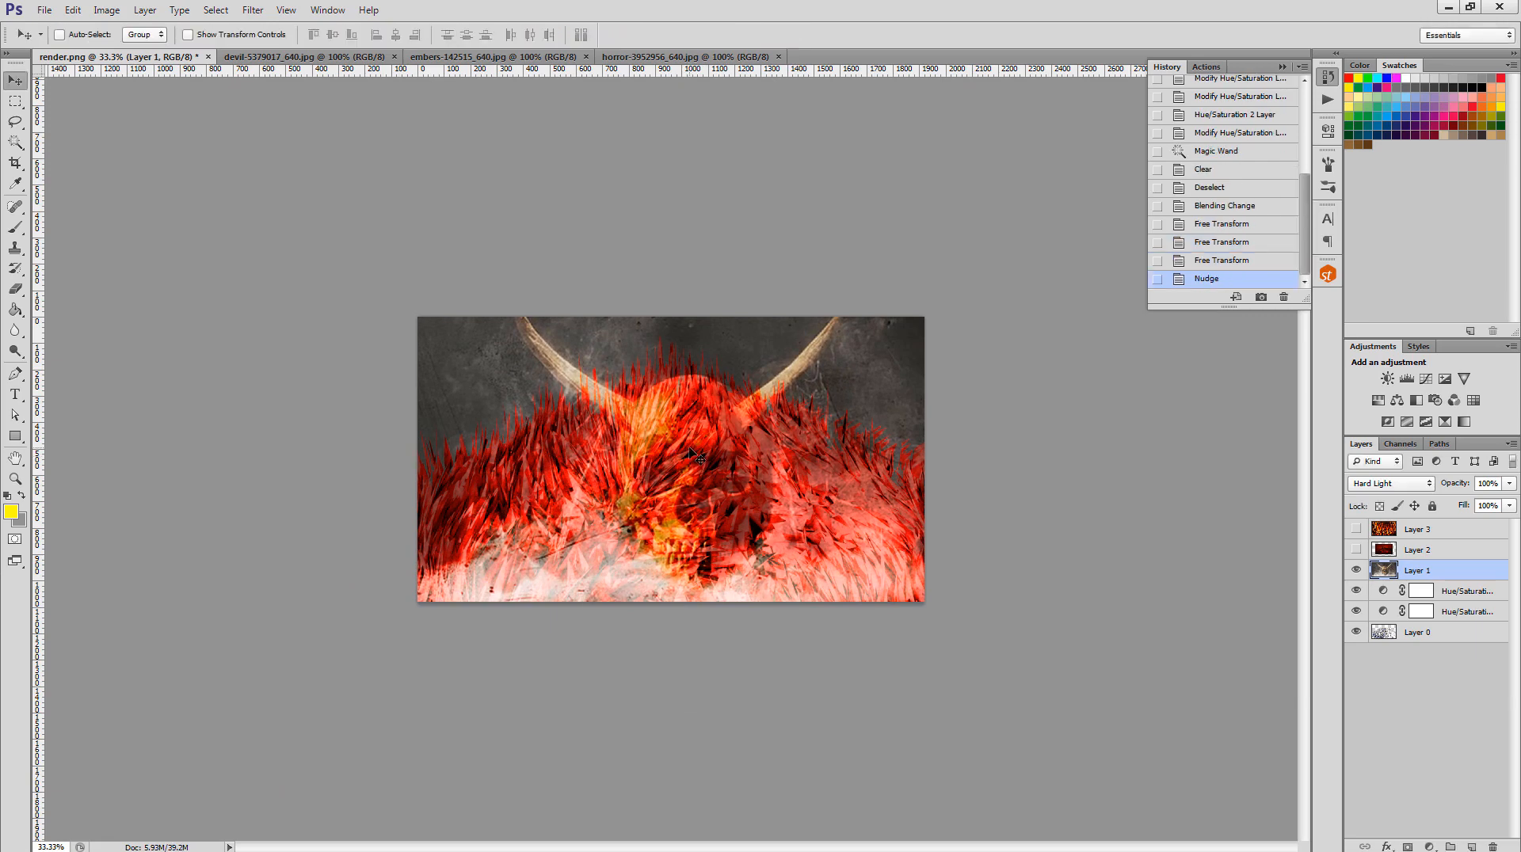
key("shift+Right")
key("shift+Right")
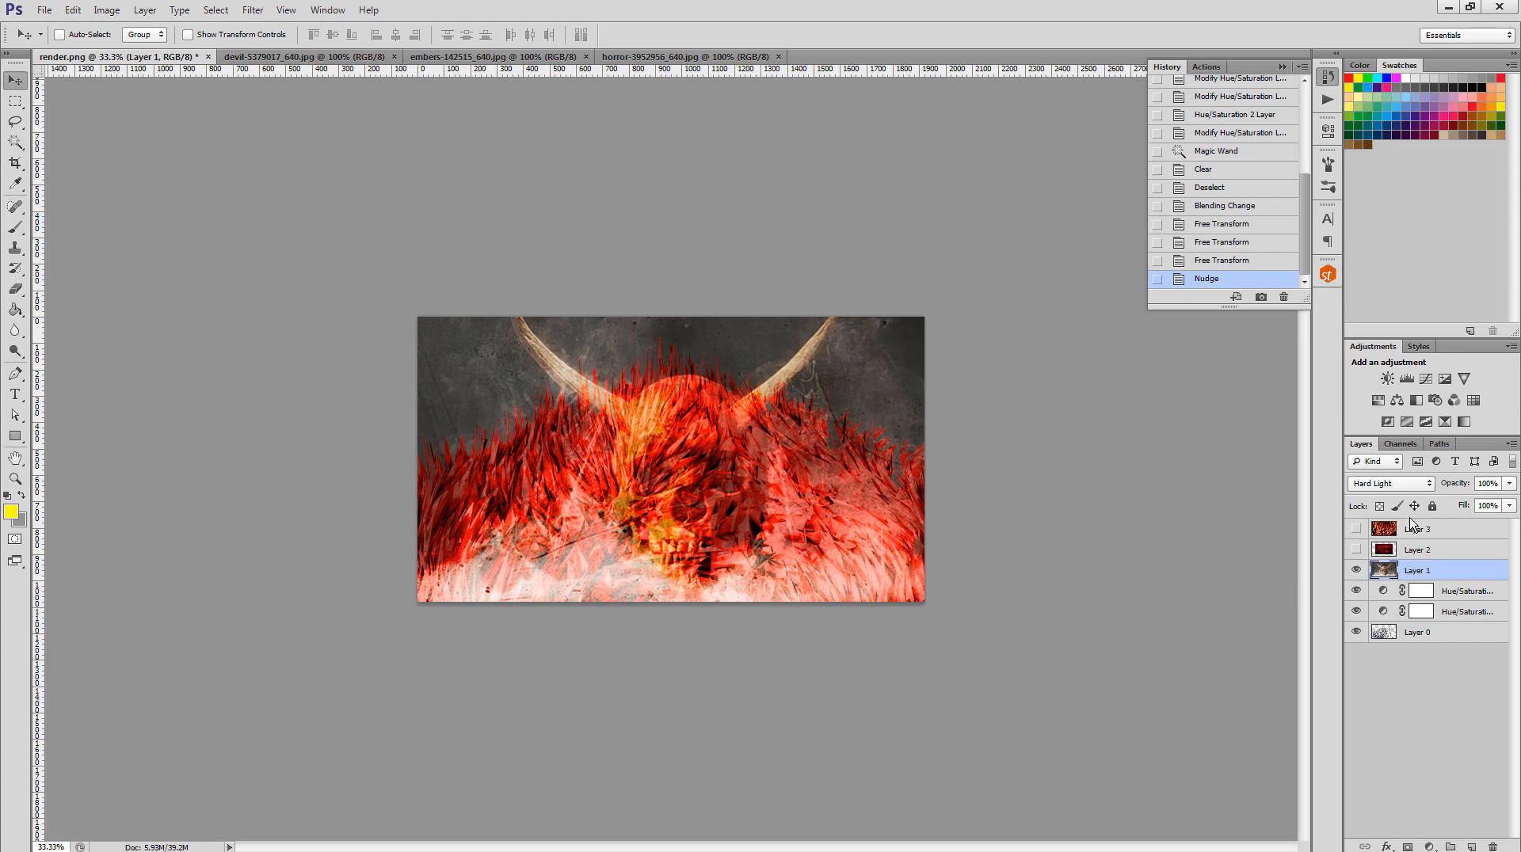
- Try the Soft Light, Hard Mix, Exclusion and Screen blend modes on the skull layer
left_click(1428, 486)
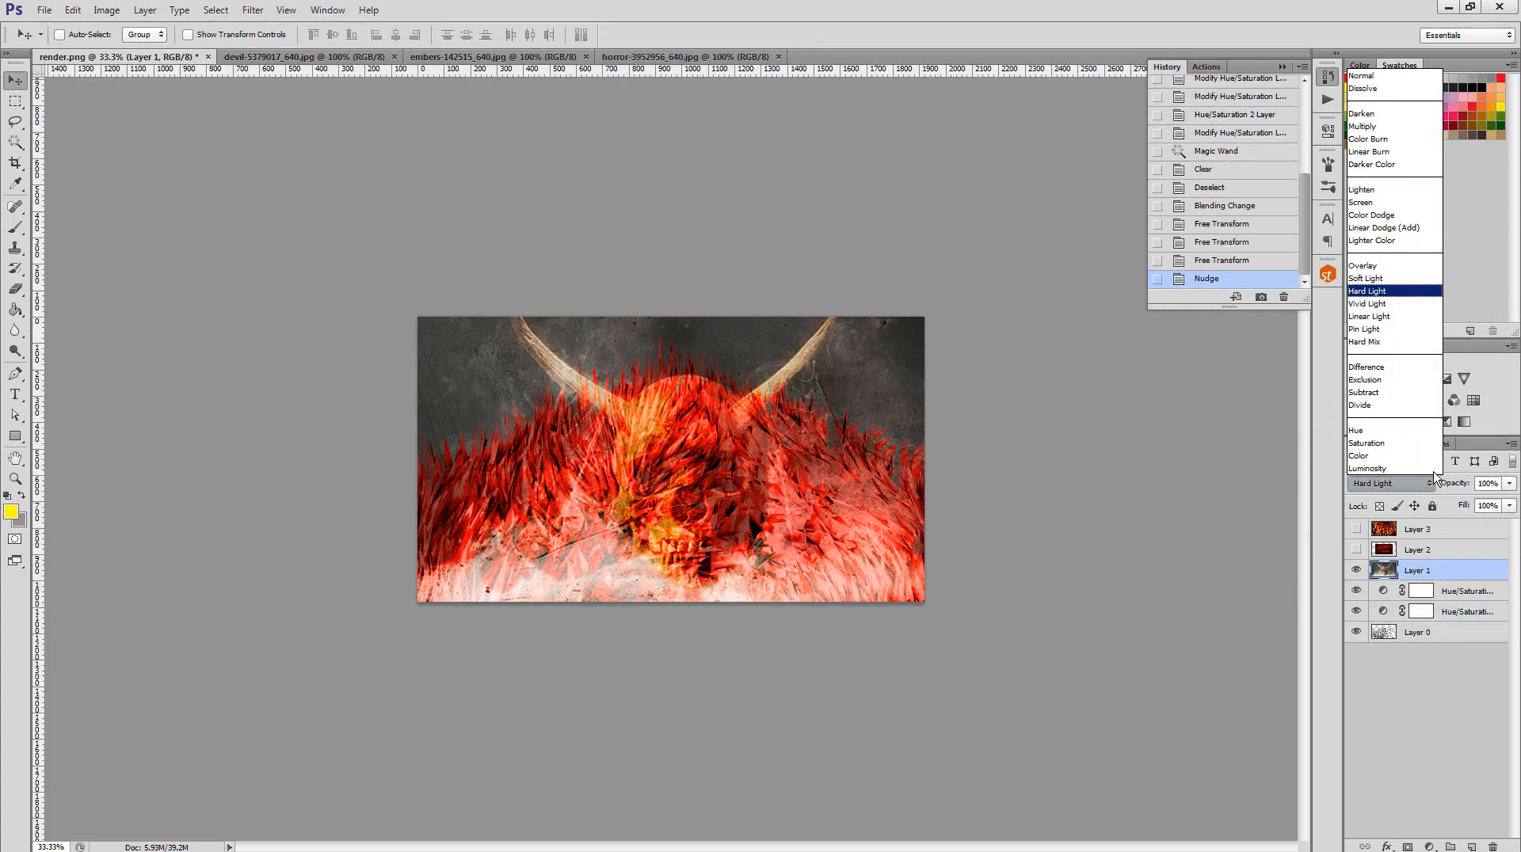
left_click(1423, 278)
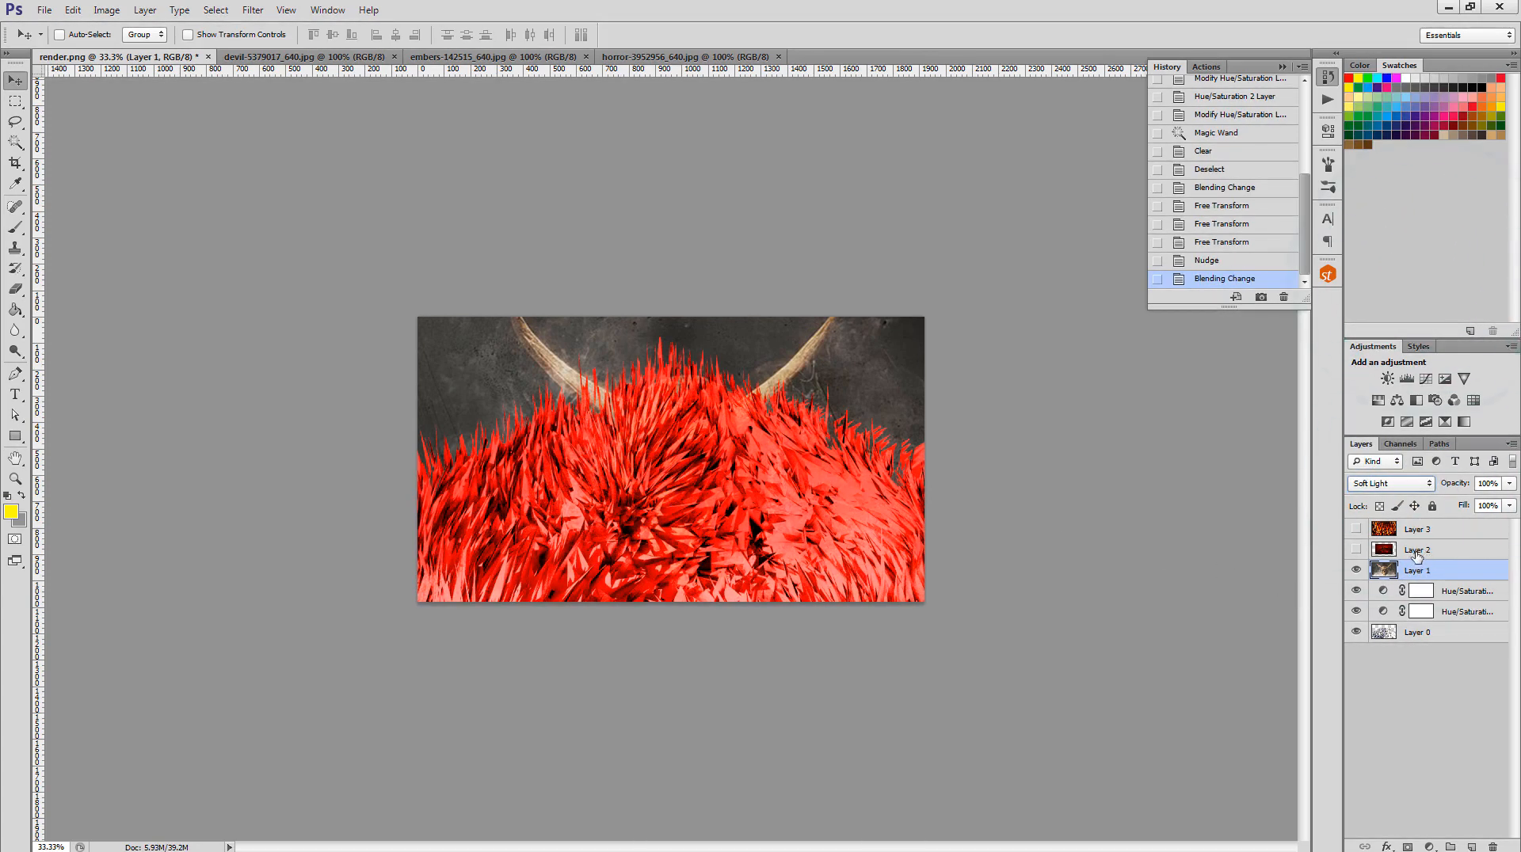
left_click(1426, 486)
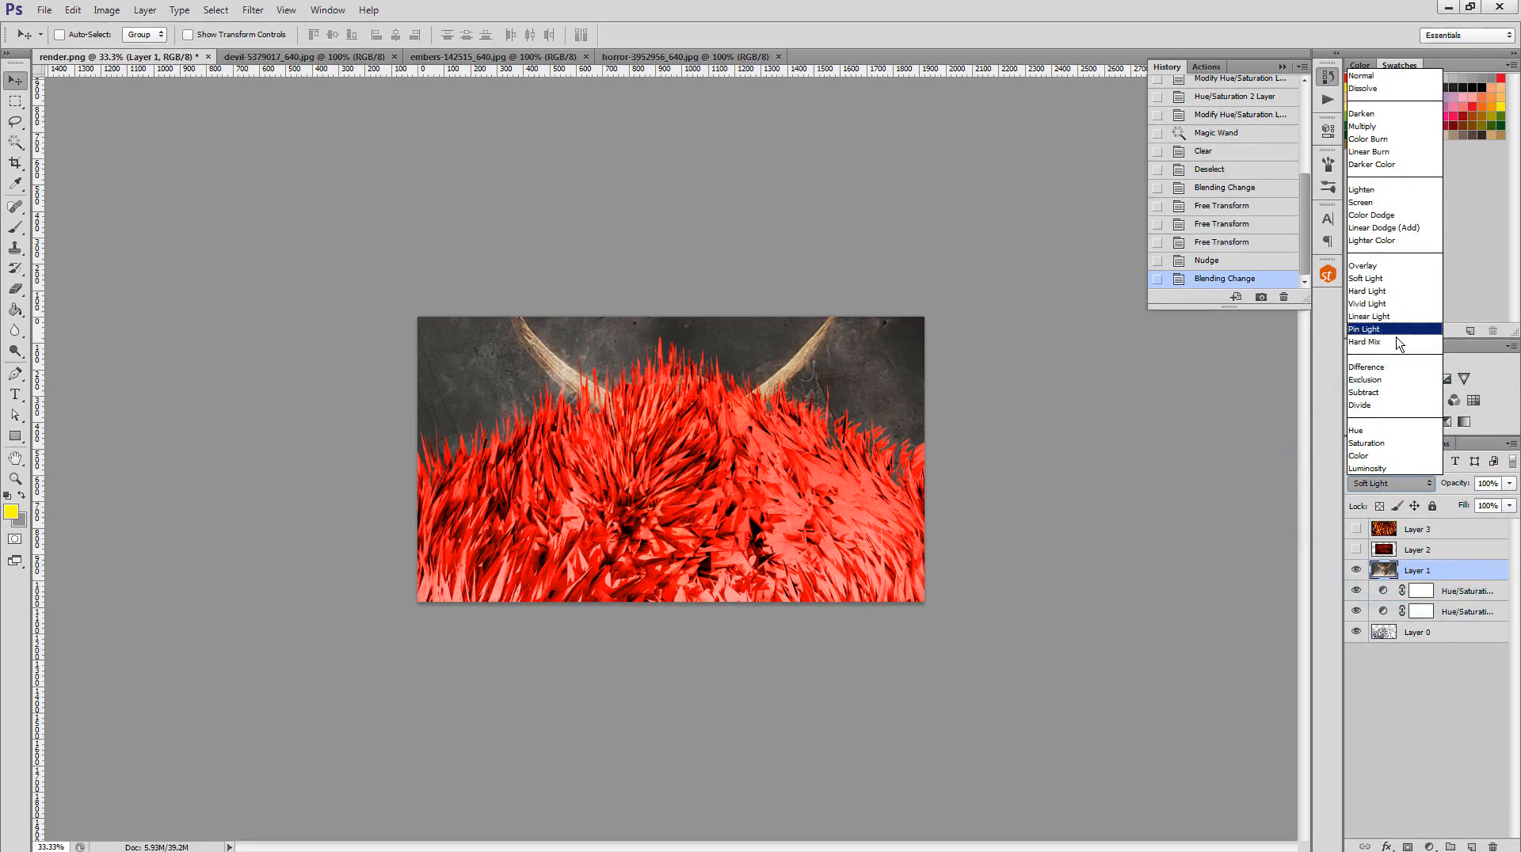
left_click(1398, 342)
left_click(1418, 482)
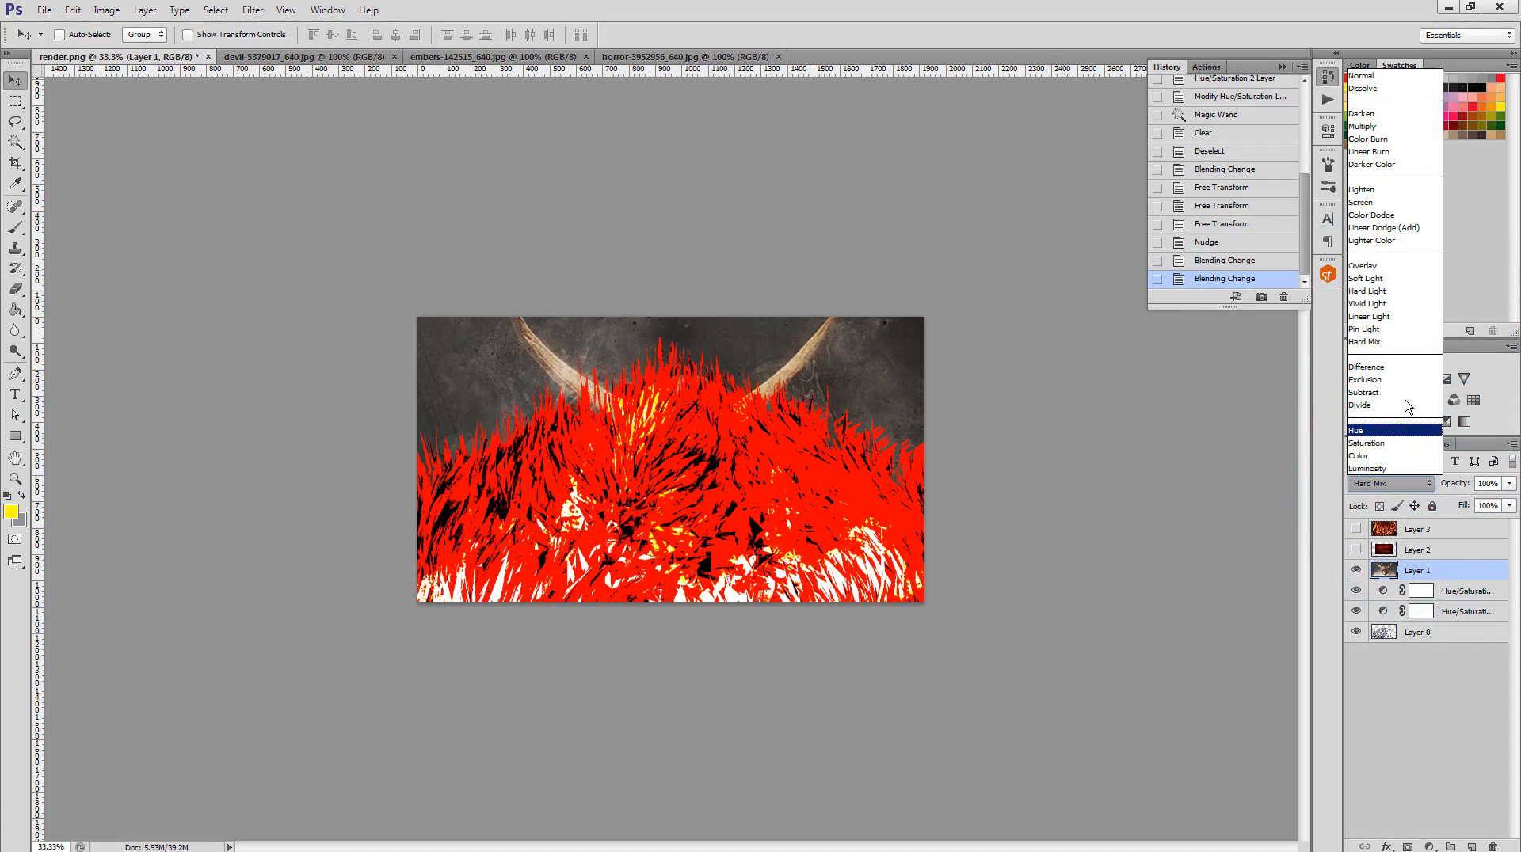
left_click(1402, 380)
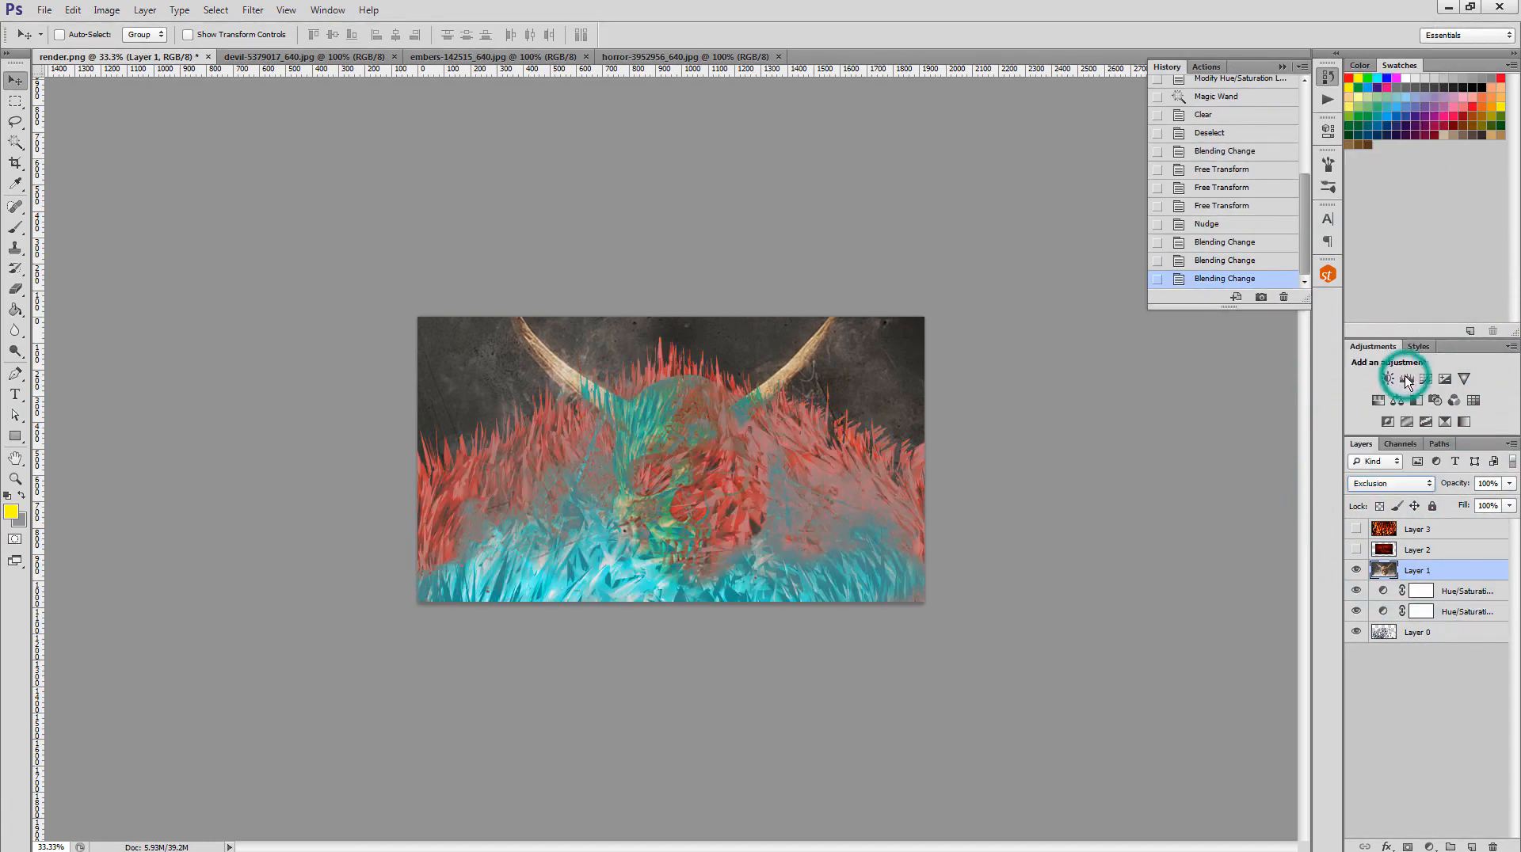
left_click(1426, 483)
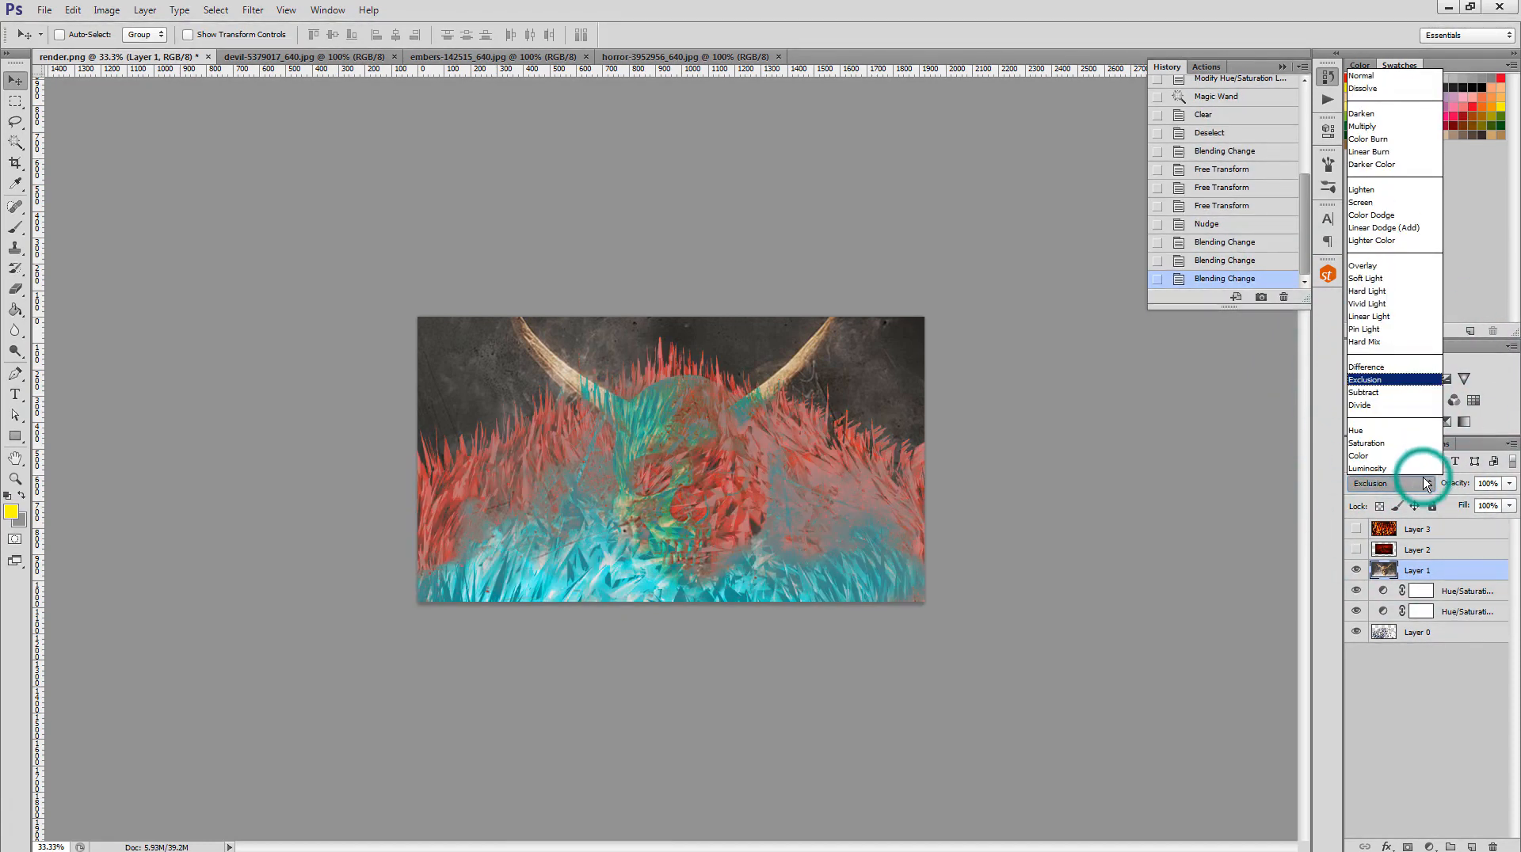
left_click(1415, 203)
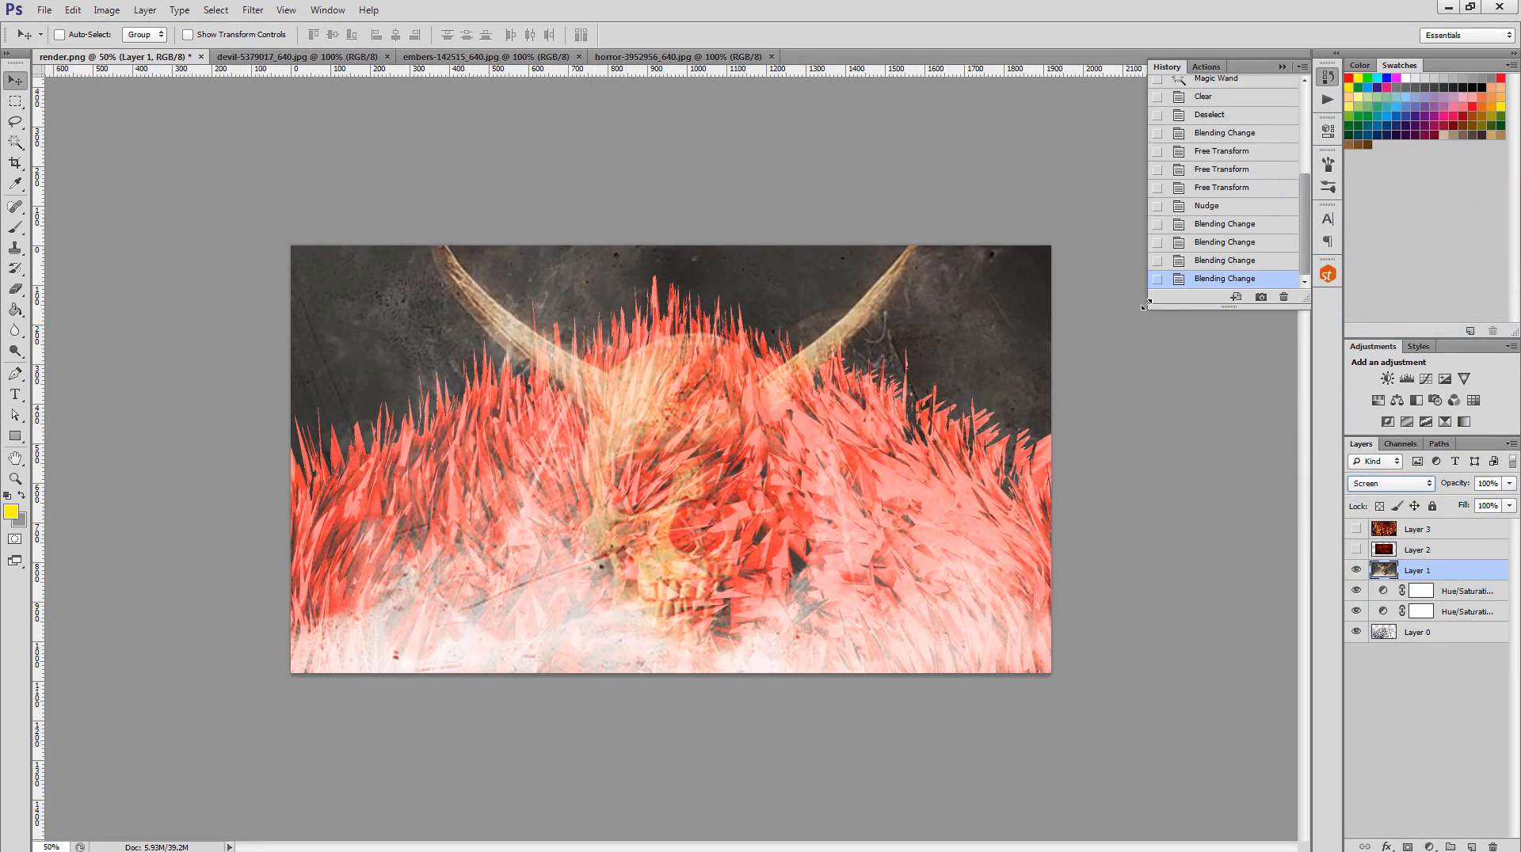
- Try the Color Dodge, Darker Color and Multiply blend modes on the skull layer
key("ctrl+plus")
key("ctrl+minus")
left_click(1416, 485)
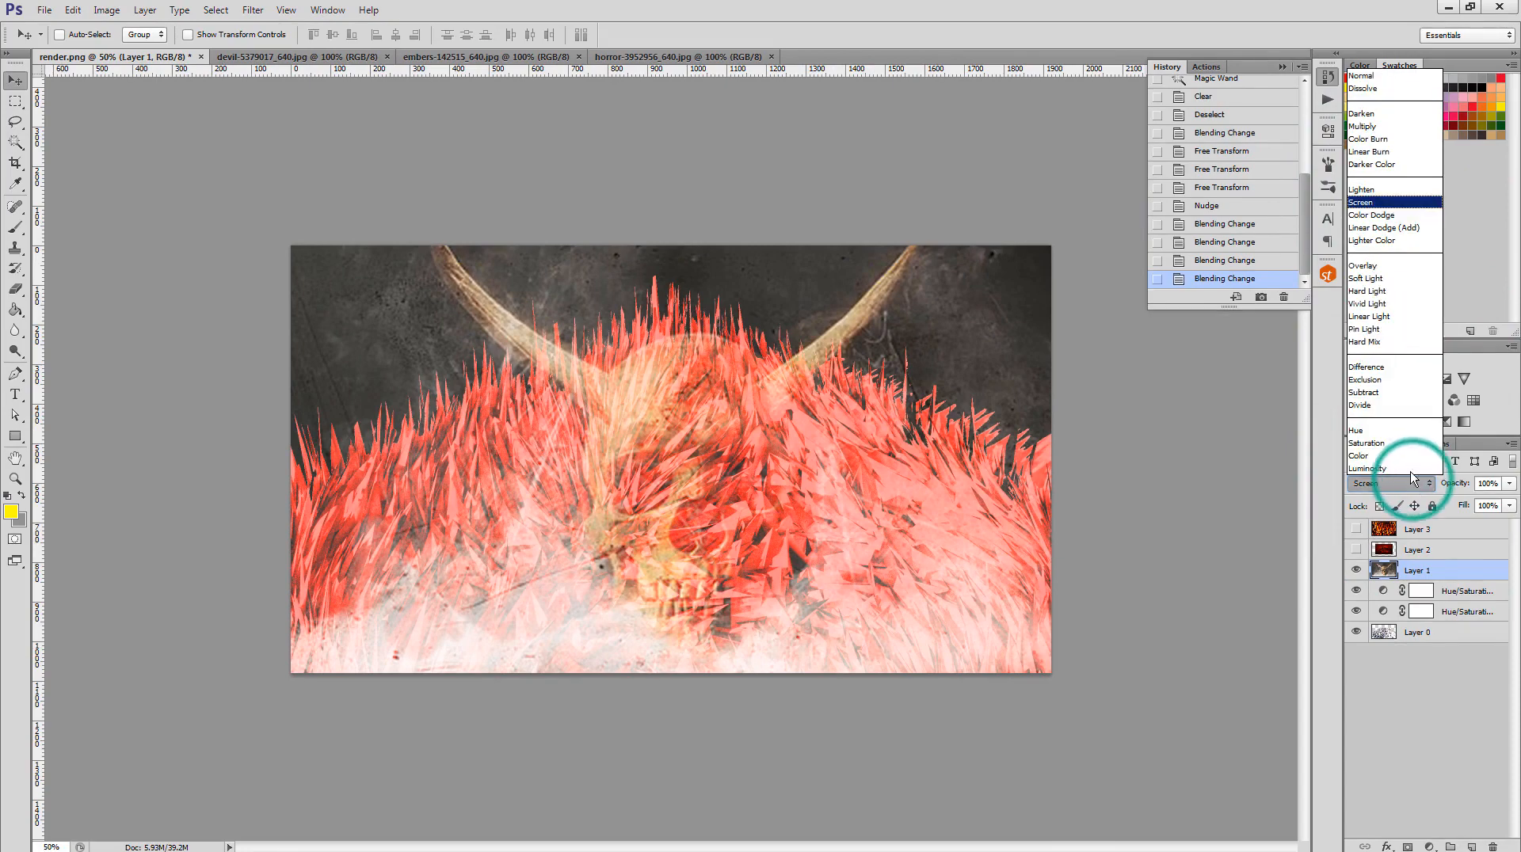
left_click(1418, 212)
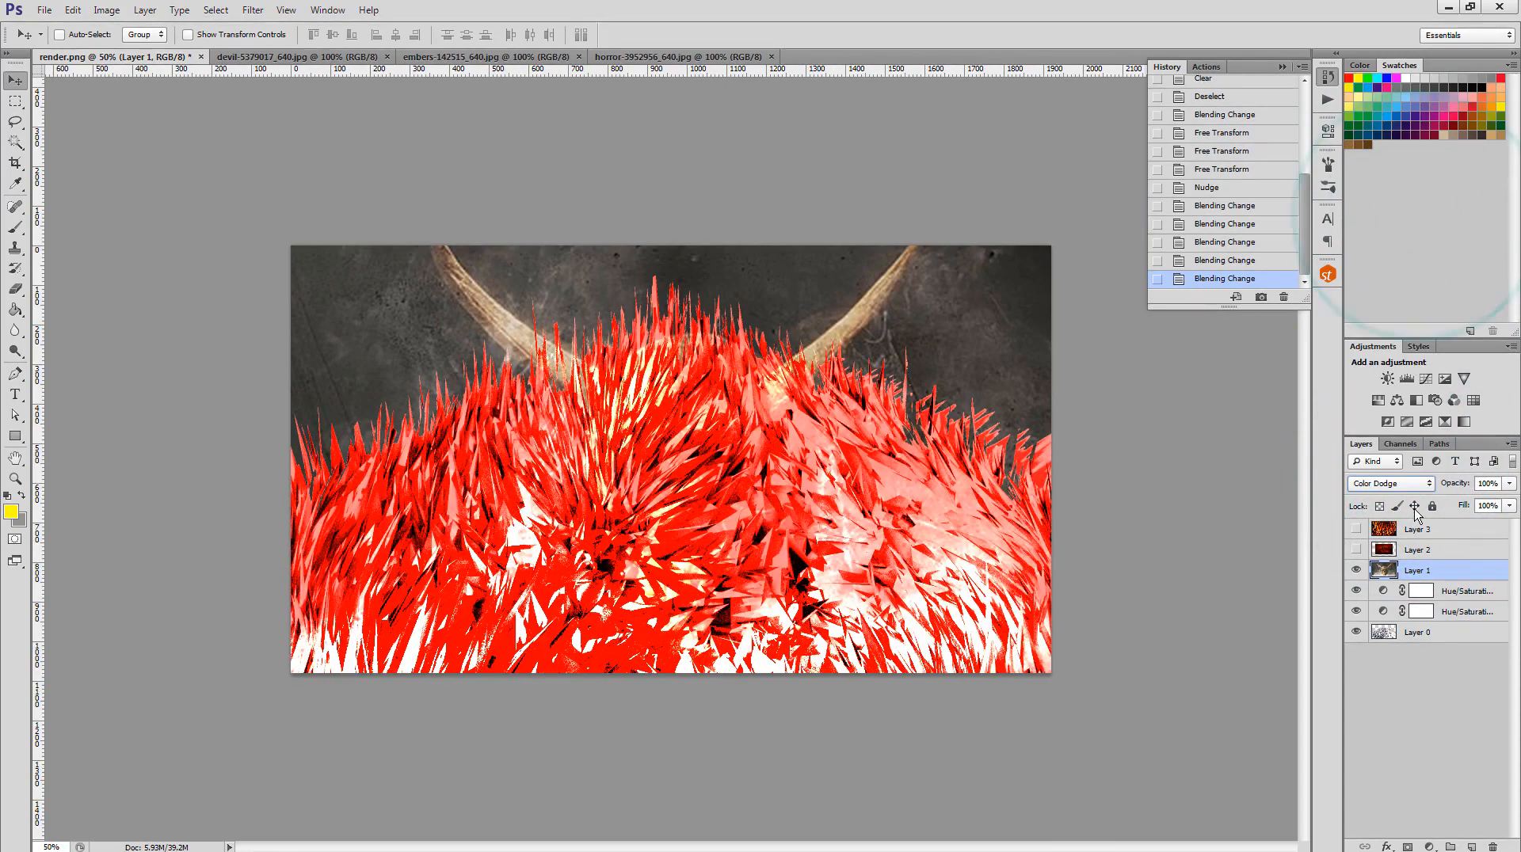
left_click(1418, 483)
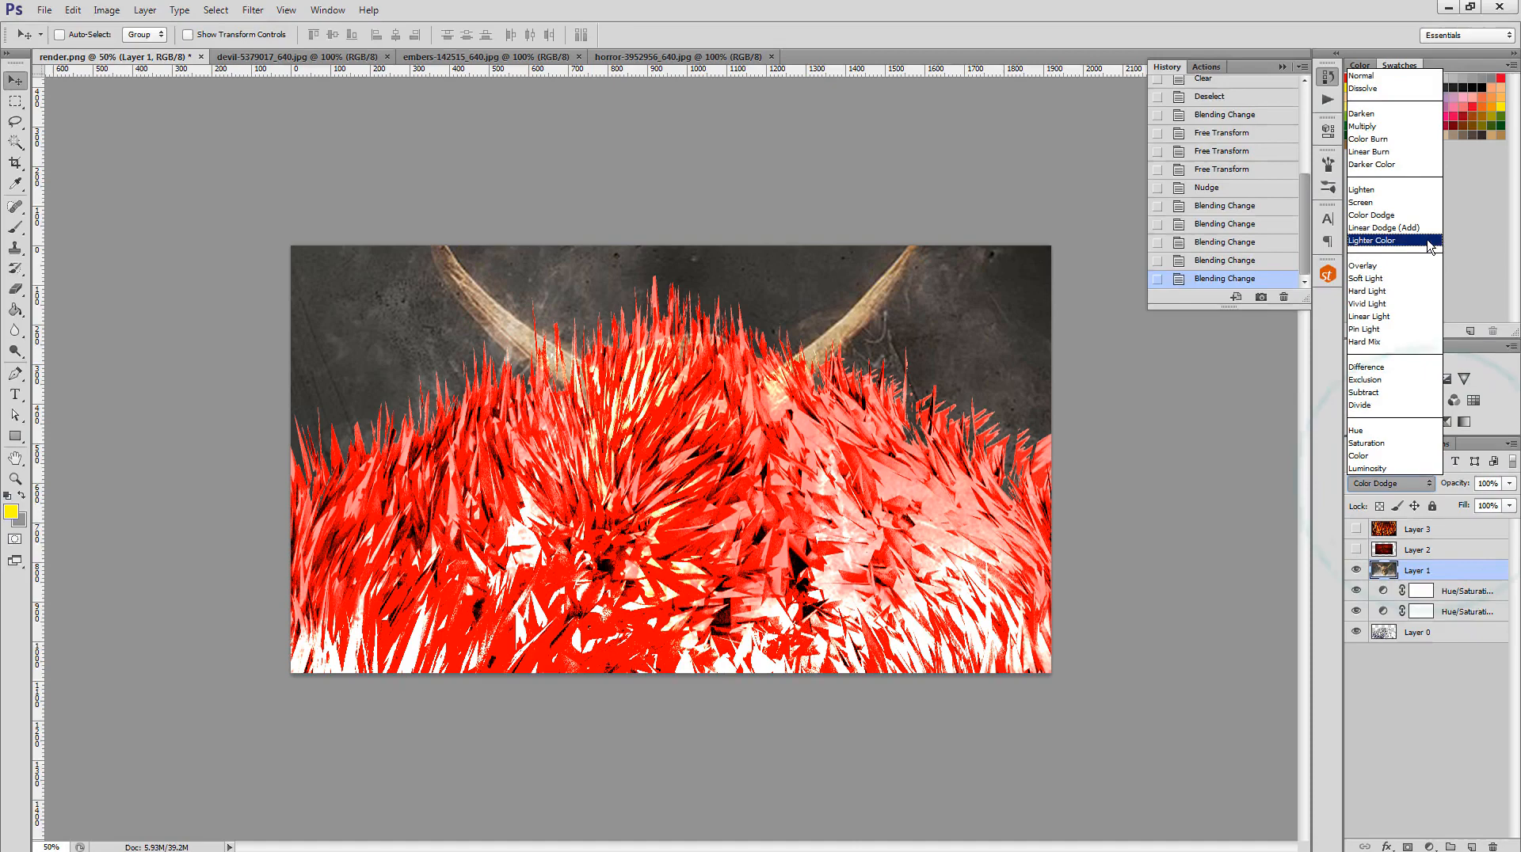
left_click(1400, 163)
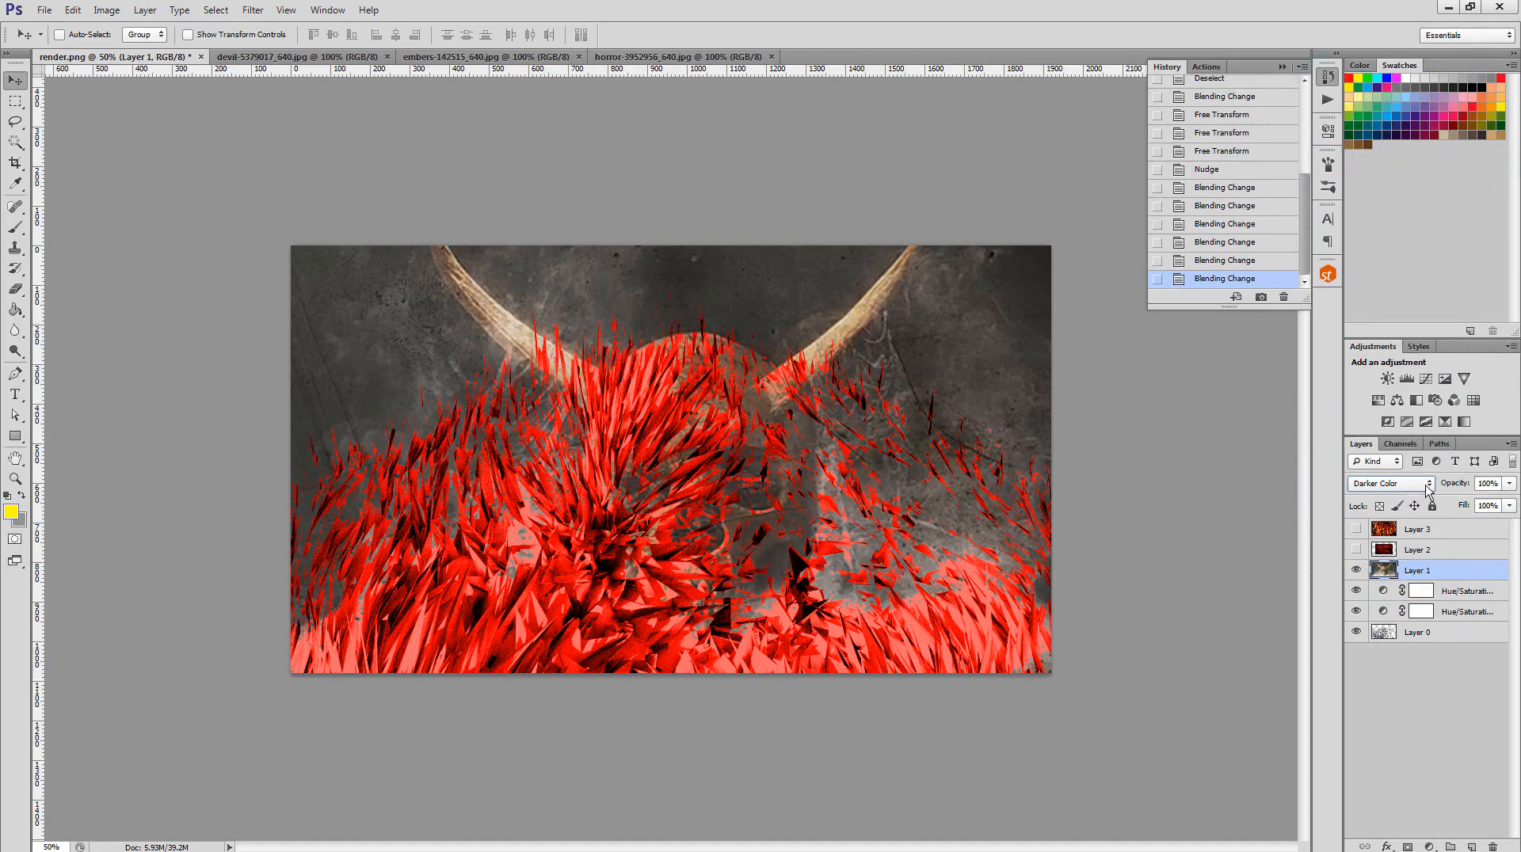
left_click(1425, 485)
left_click(1405, 129)
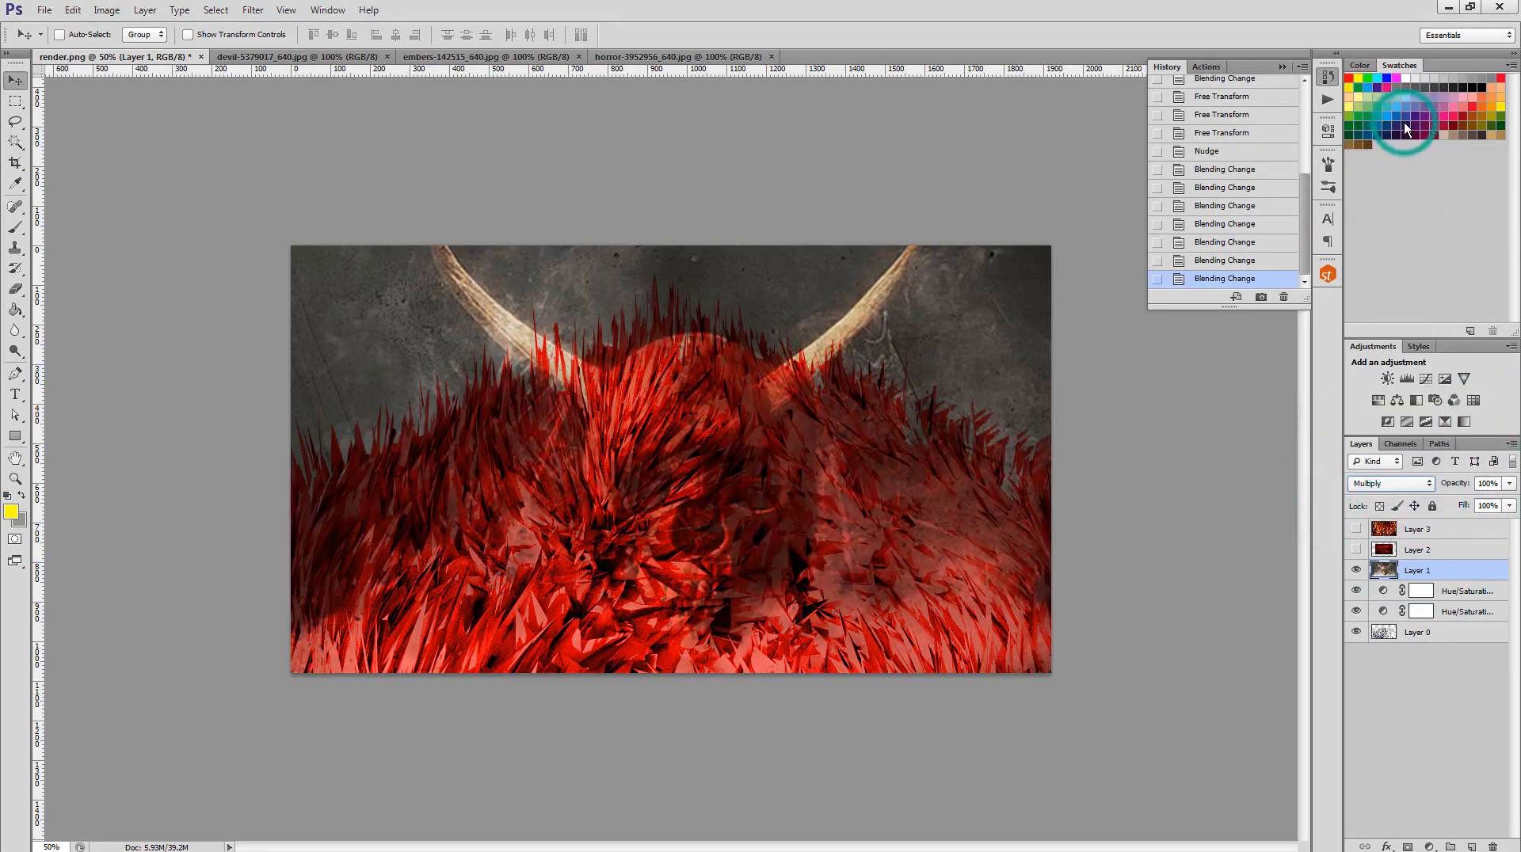
- Try Color Burn, Darker Color and Soft Light on the skull layer, and set its blend mode back to Hard Light
left_click(1410, 486)
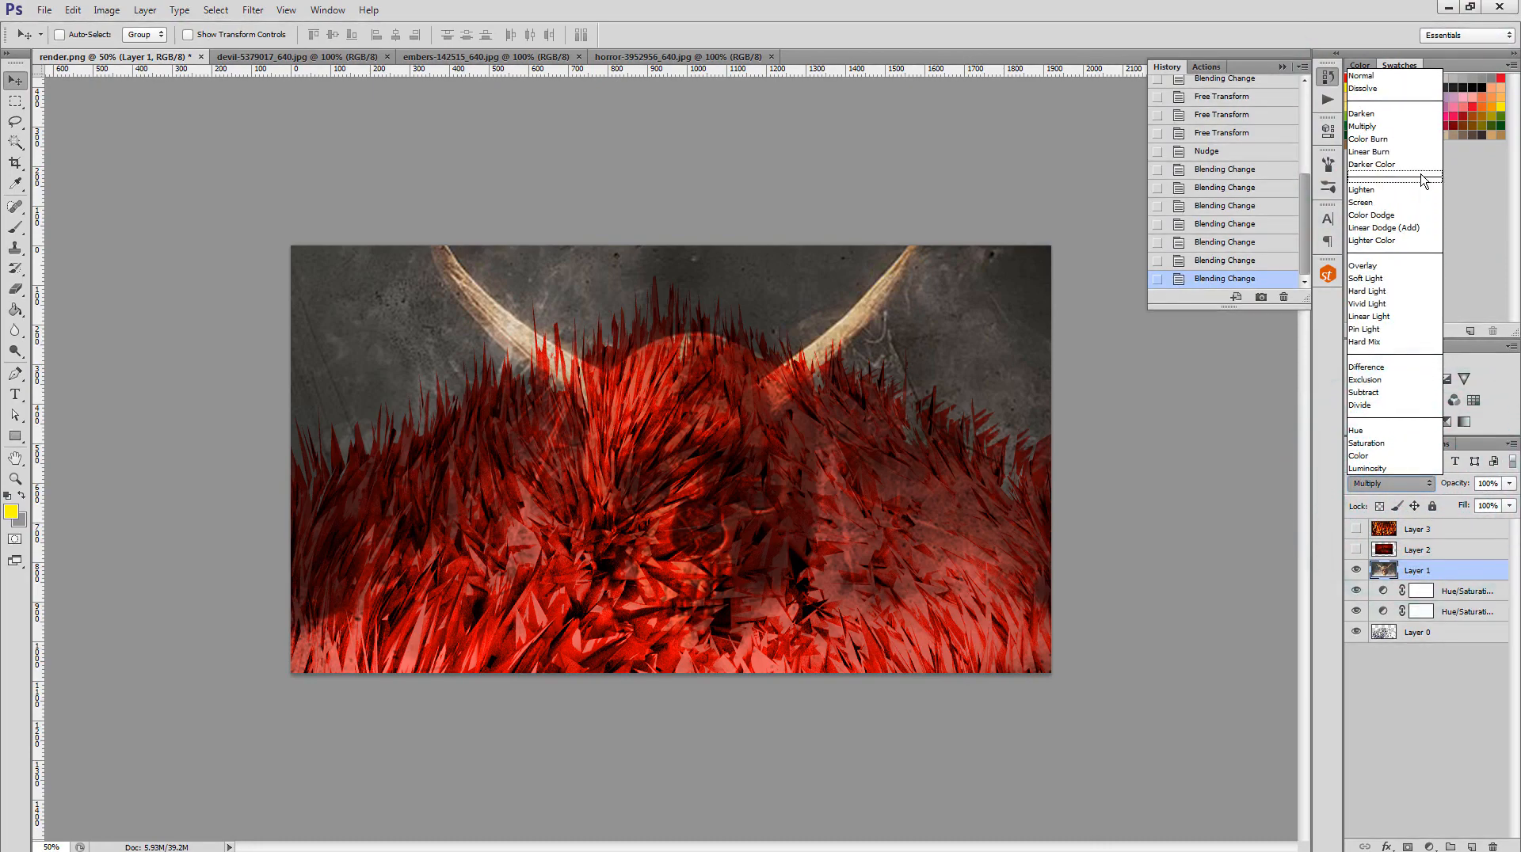
left_click(1416, 141)
left_click(1428, 484)
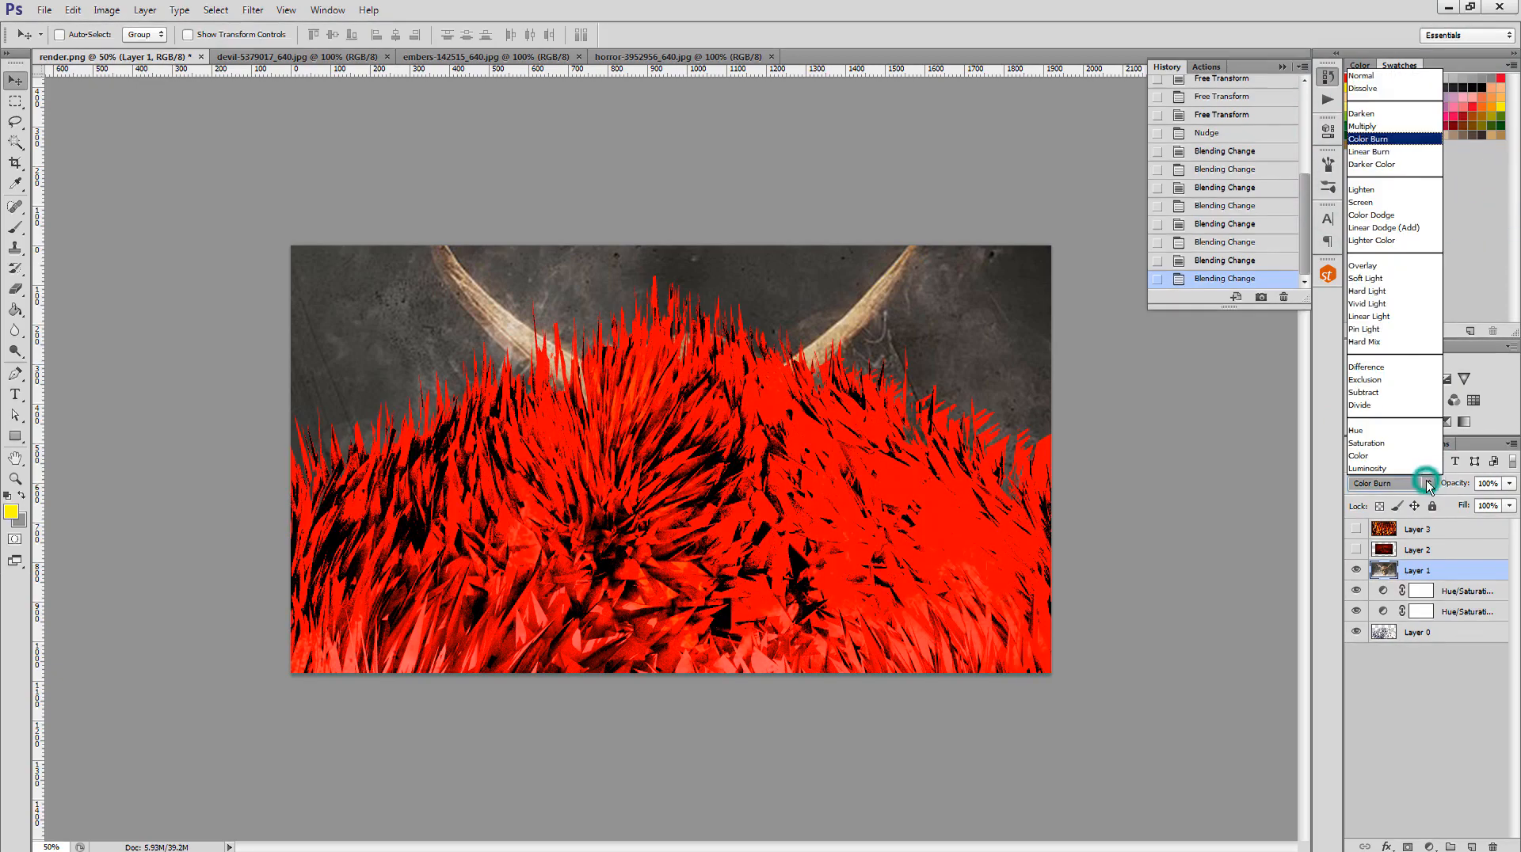
left_click(1406, 164)
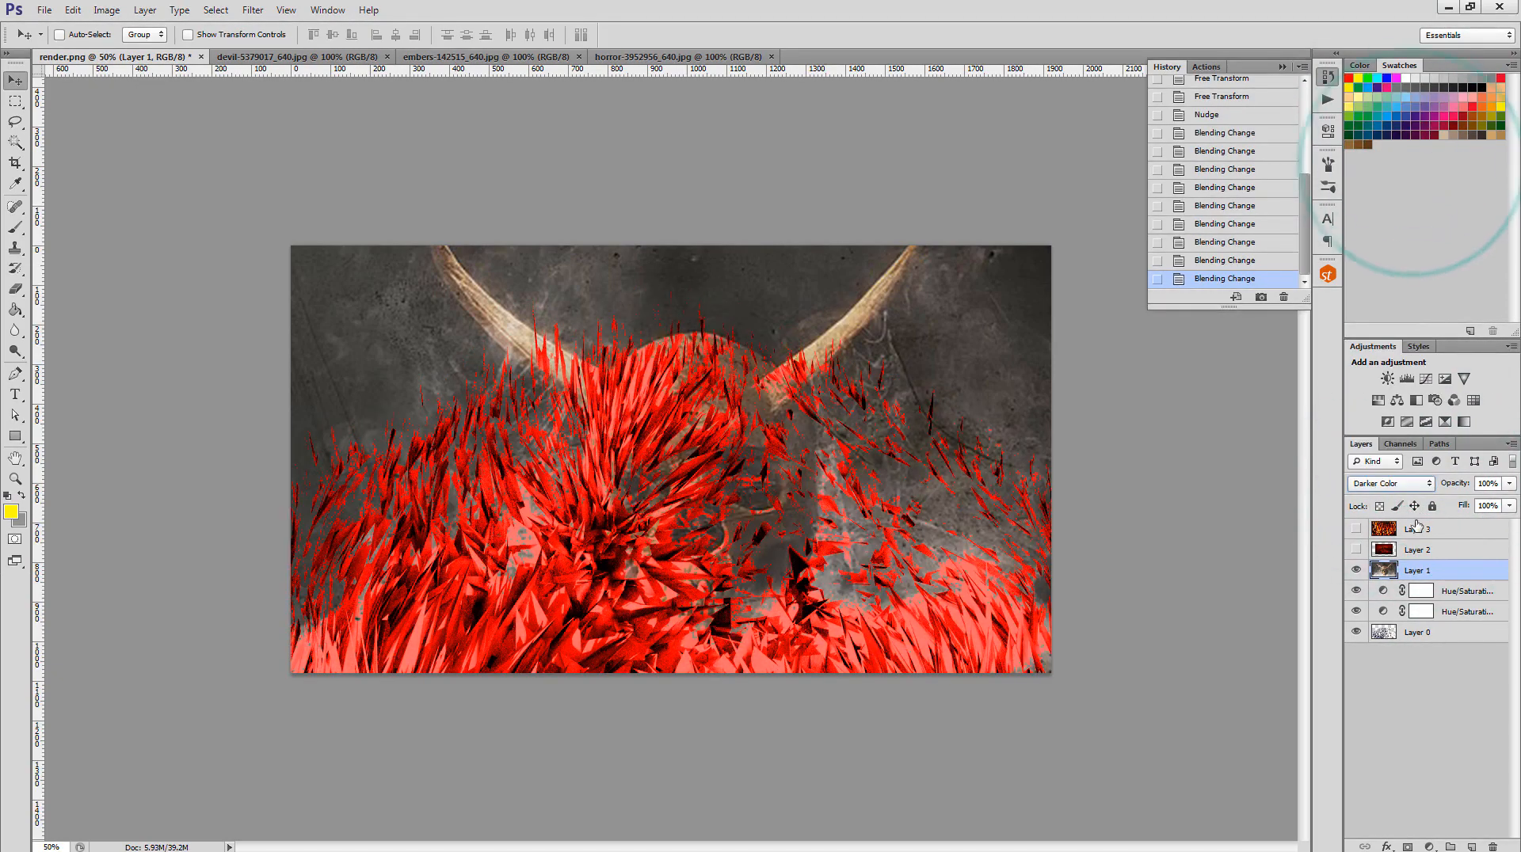
left_click(1428, 484)
left_click(1417, 283)
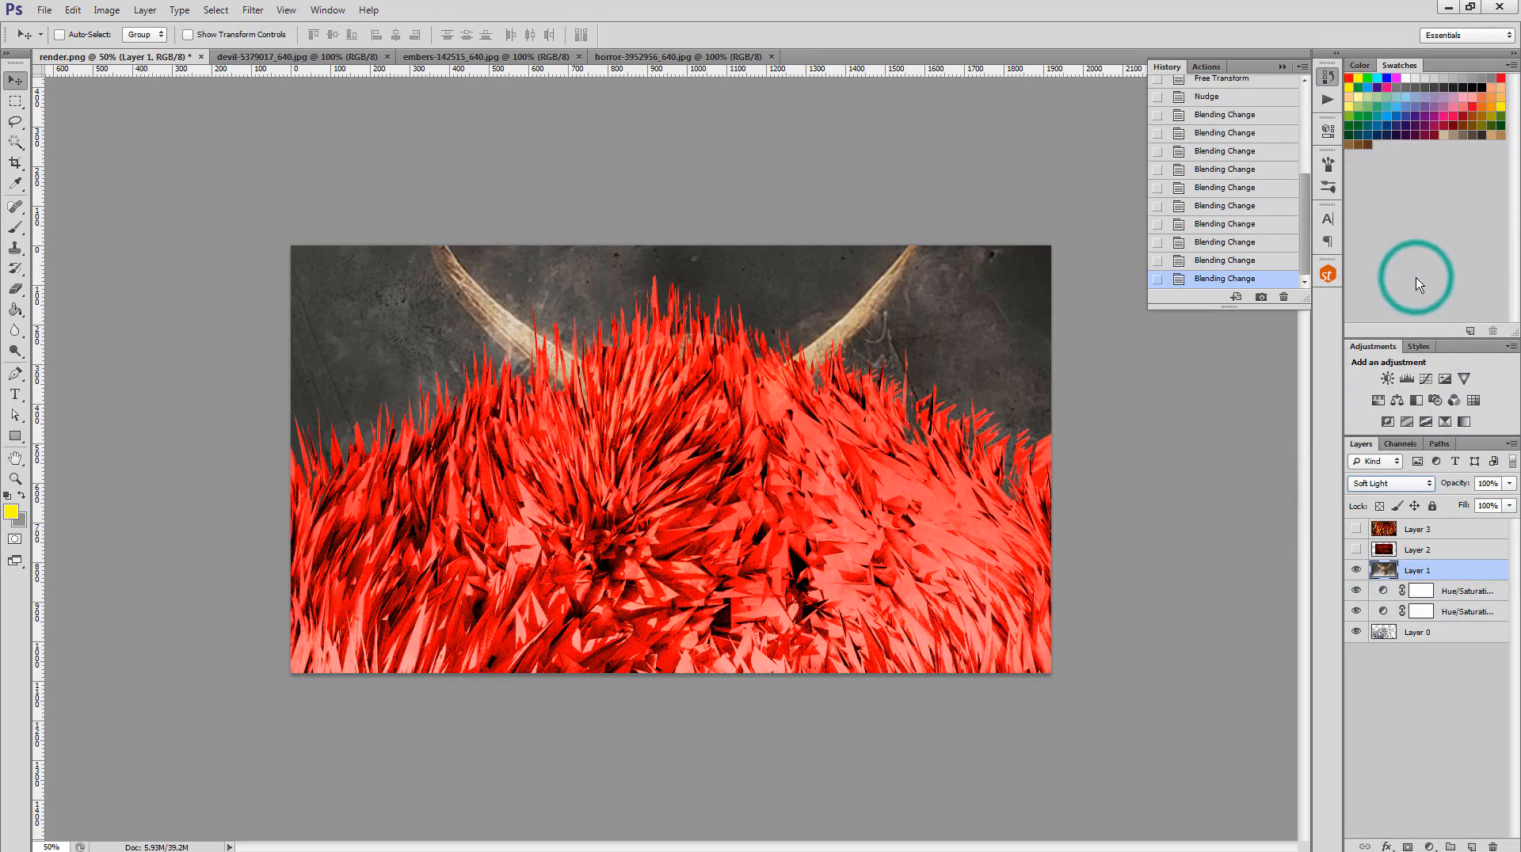
left_click(1417, 484)
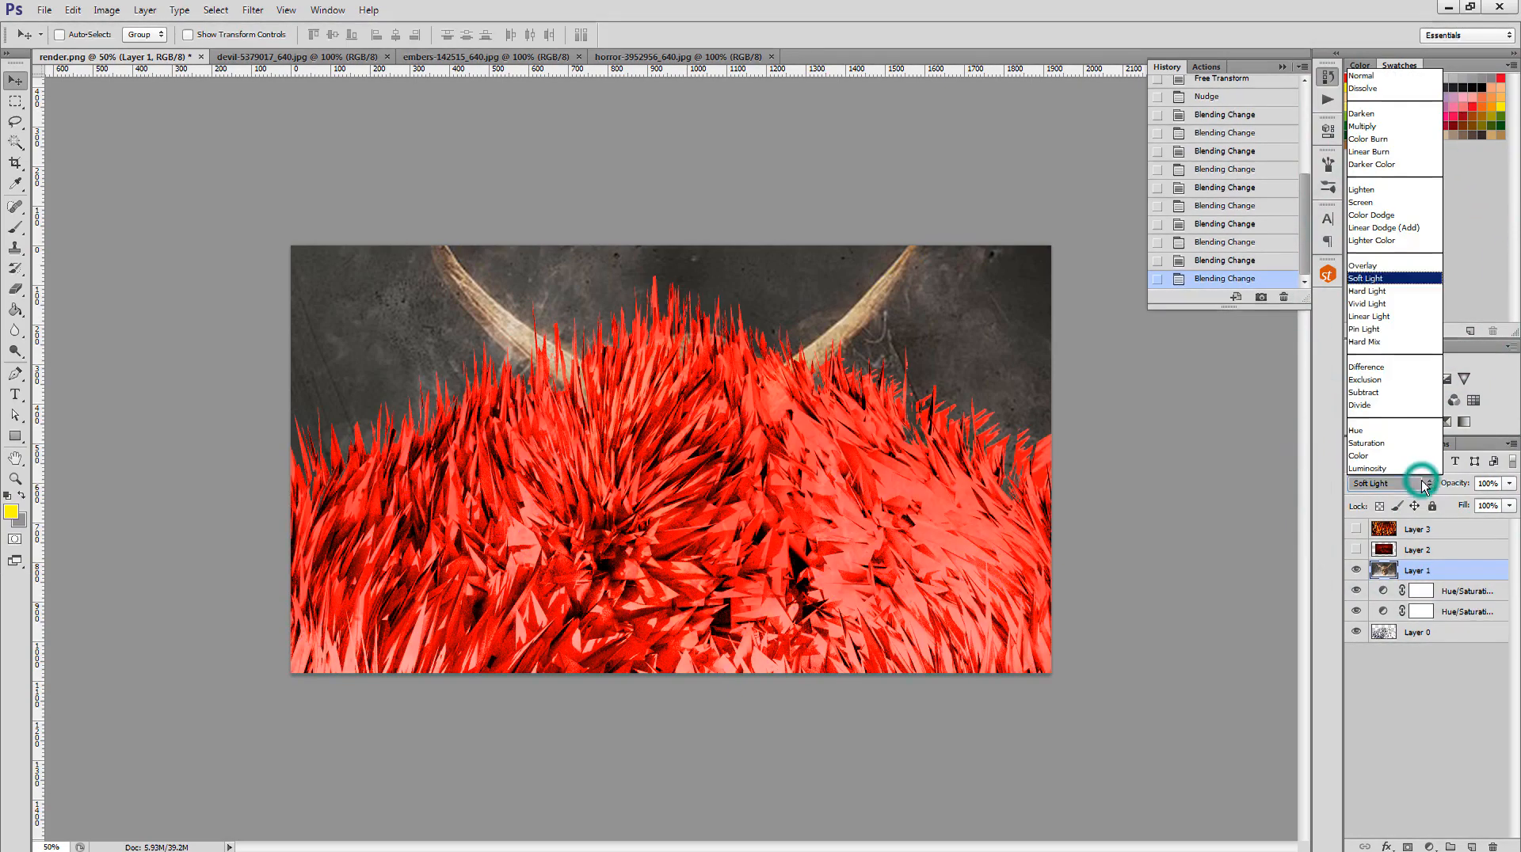
left_click(1407, 291)
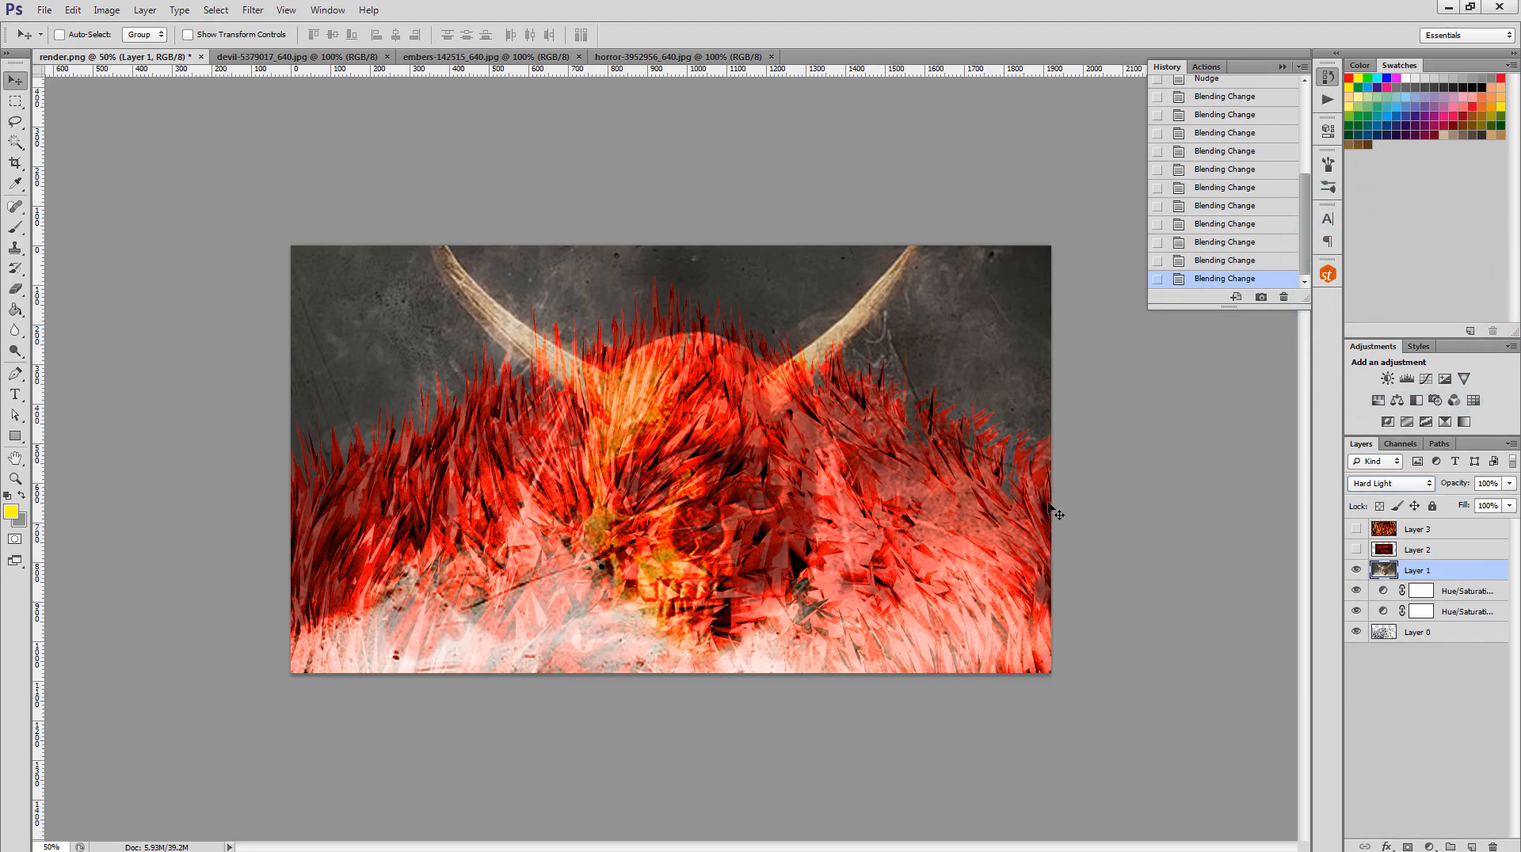
- Add a Hue/Saturation adjustment above the skull layer and set its Lightness to -25
left_click(1378, 401)
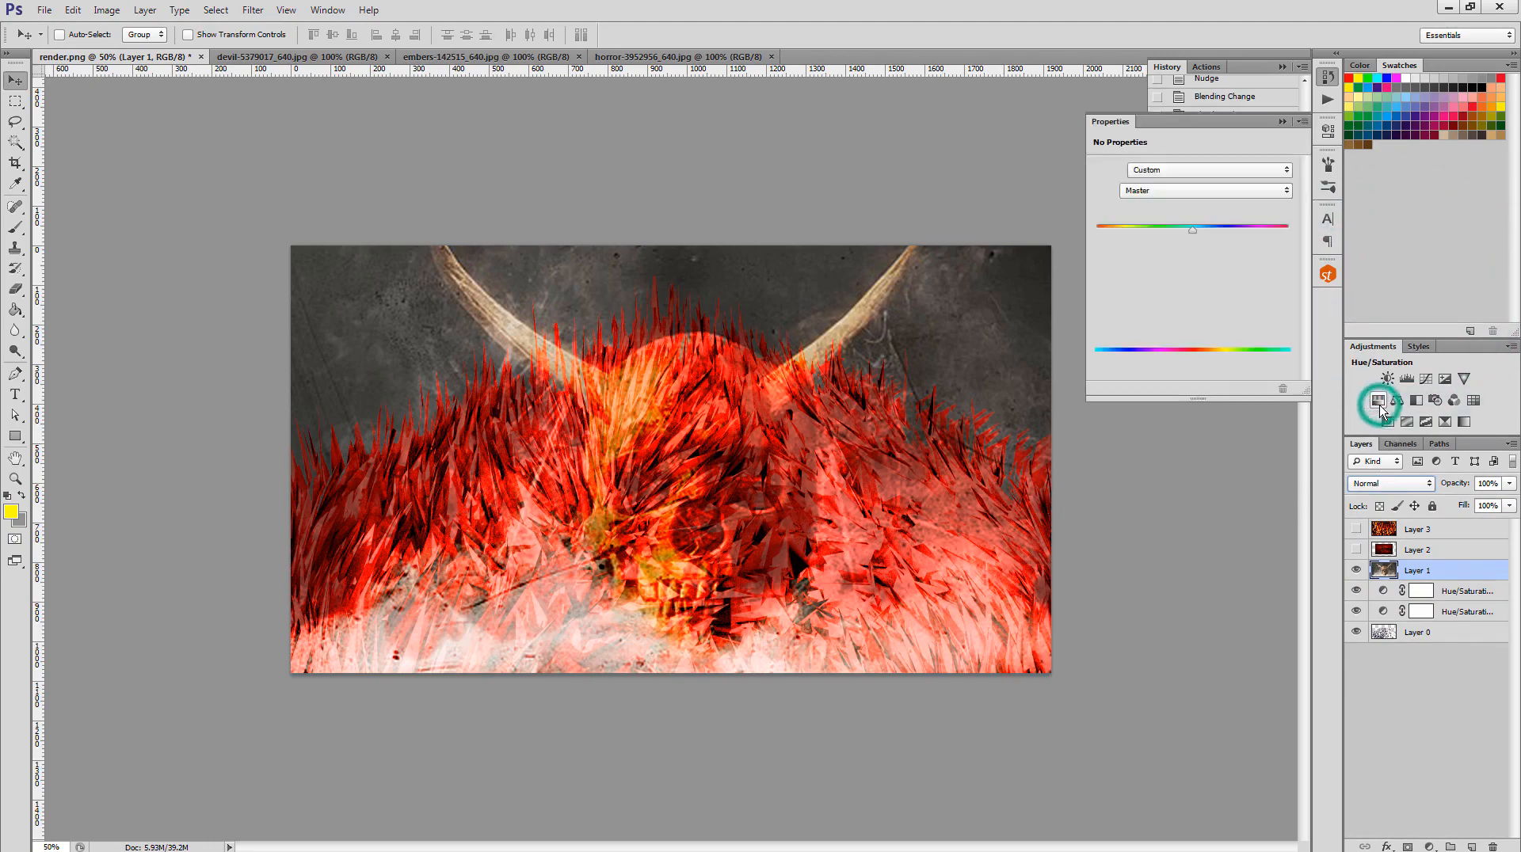
left_click_drag(1192, 292, 1170, 303)
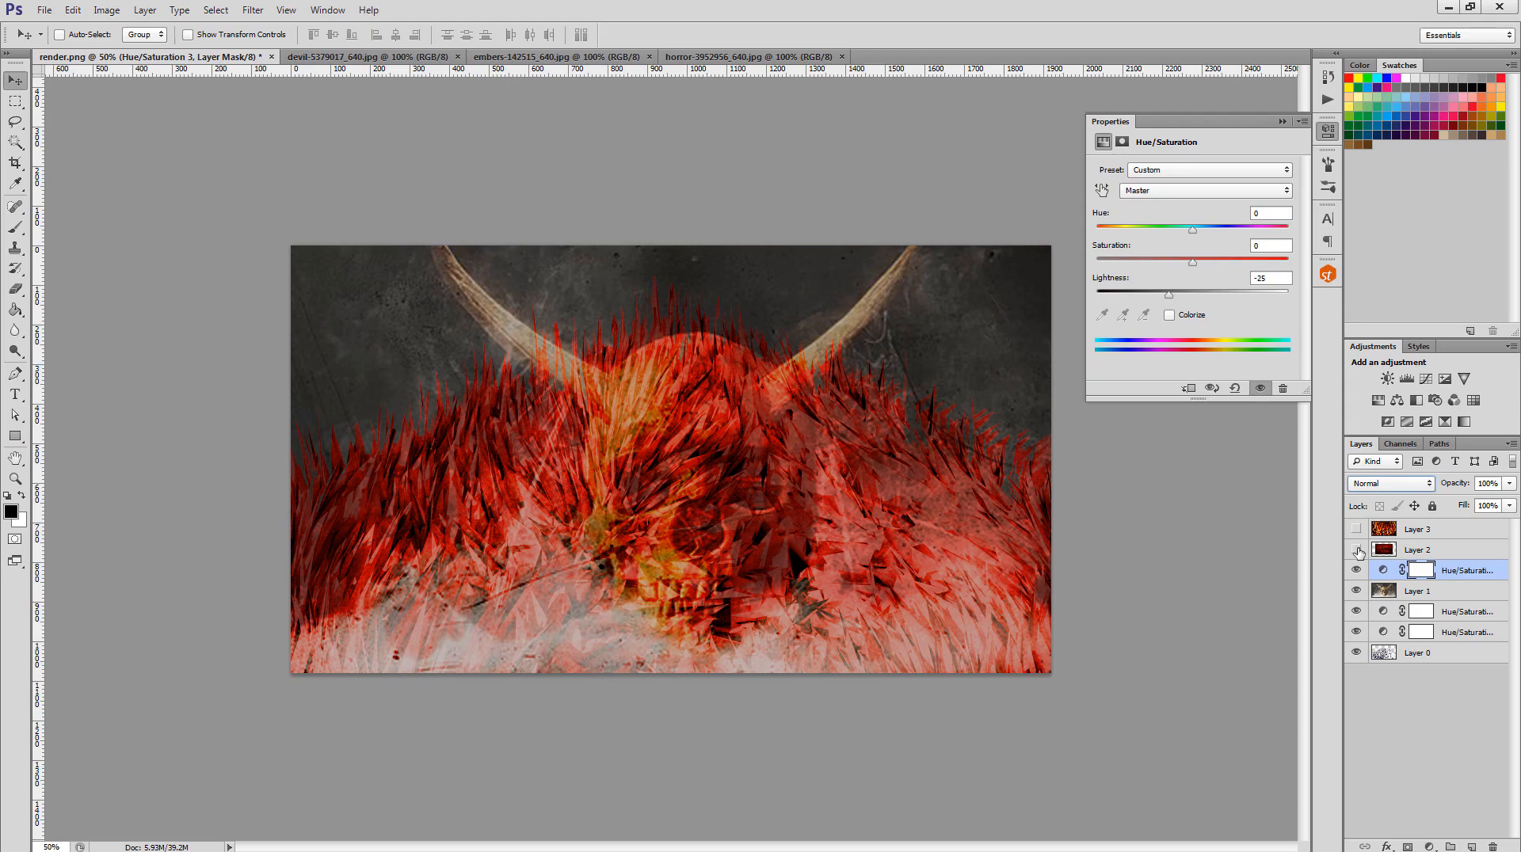
- Show the devil image, Layer 2, and make it the active layer
left_click(1356, 550)
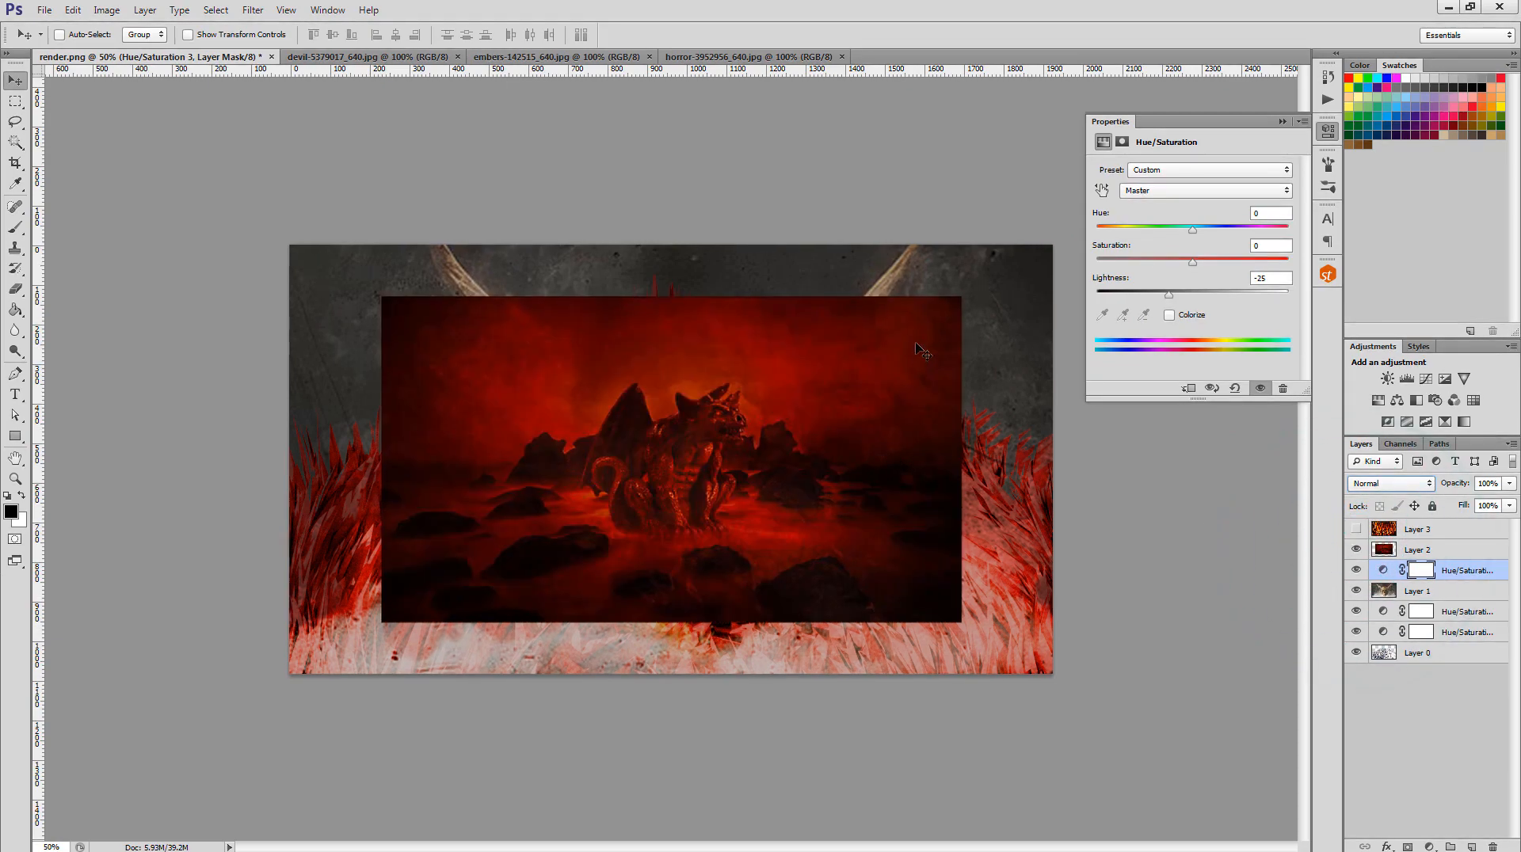
key("ctrl+plus")
key("ctrl+plus")
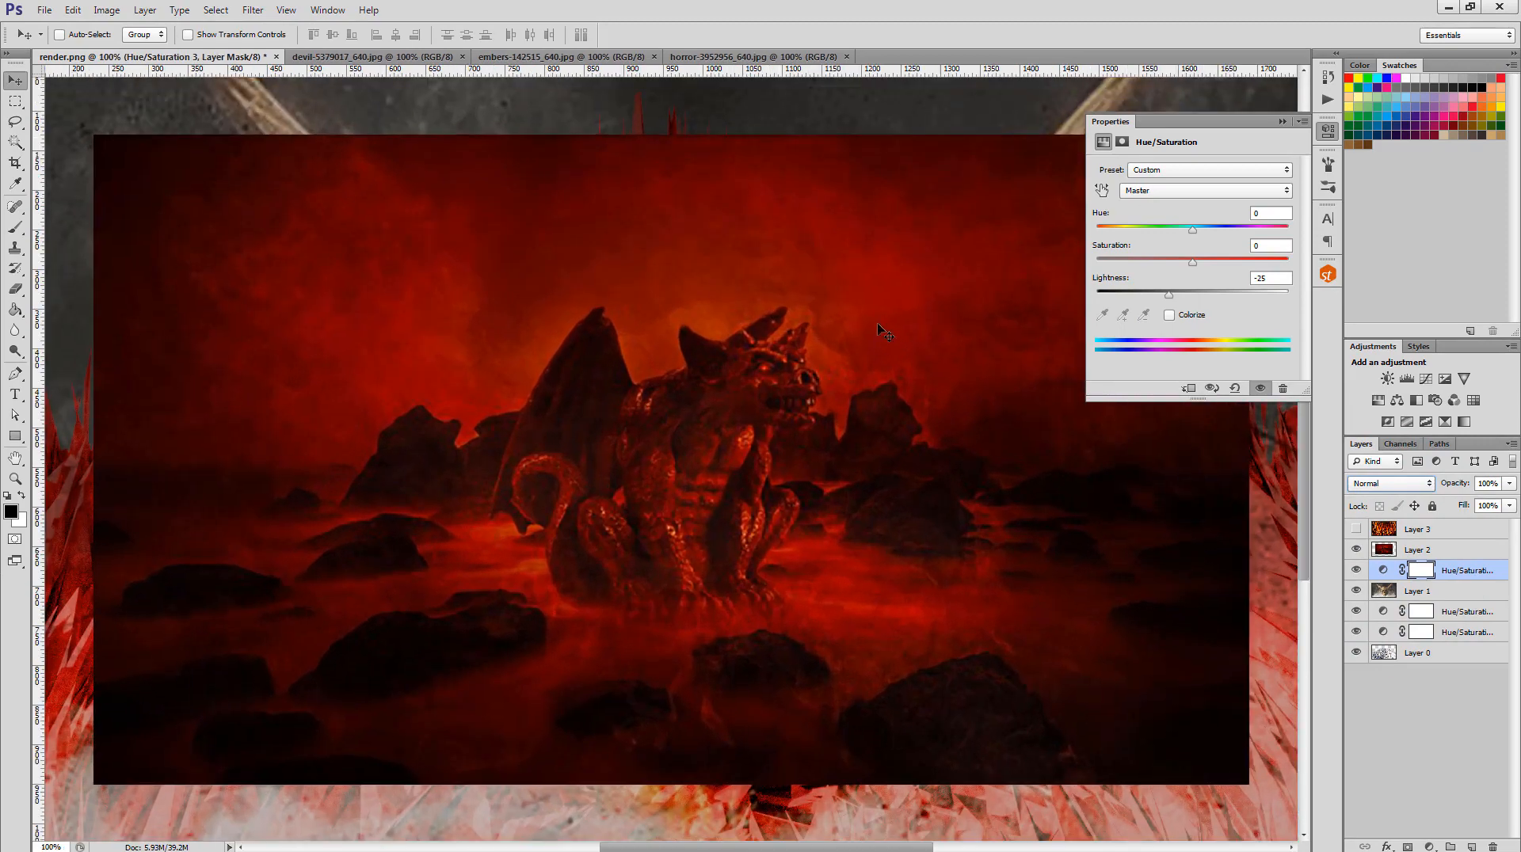
left_click(253, 9)
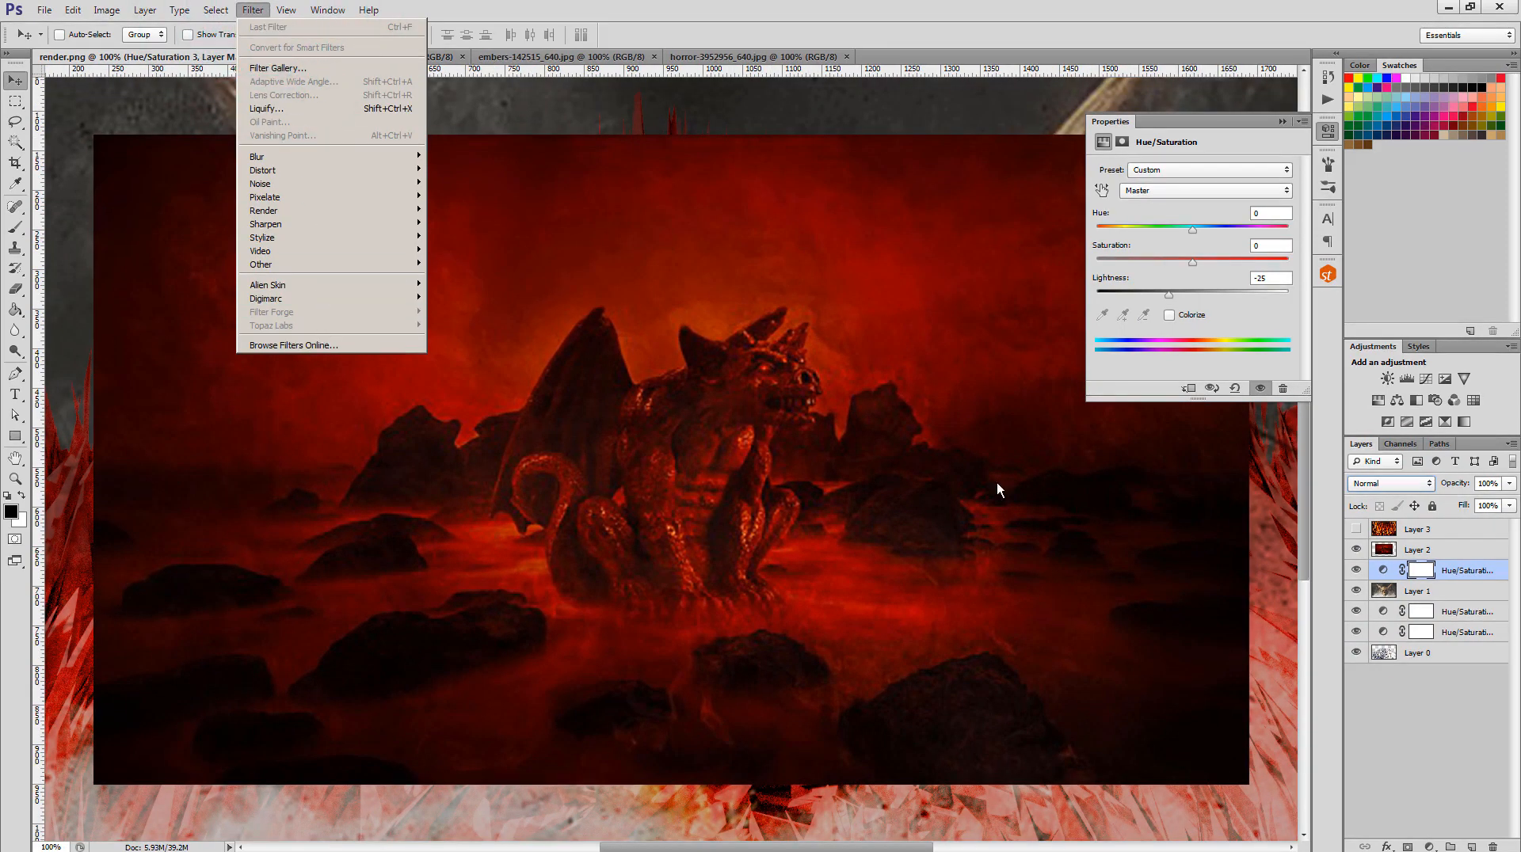
left_click(1384, 596)
left_click(1392, 548)
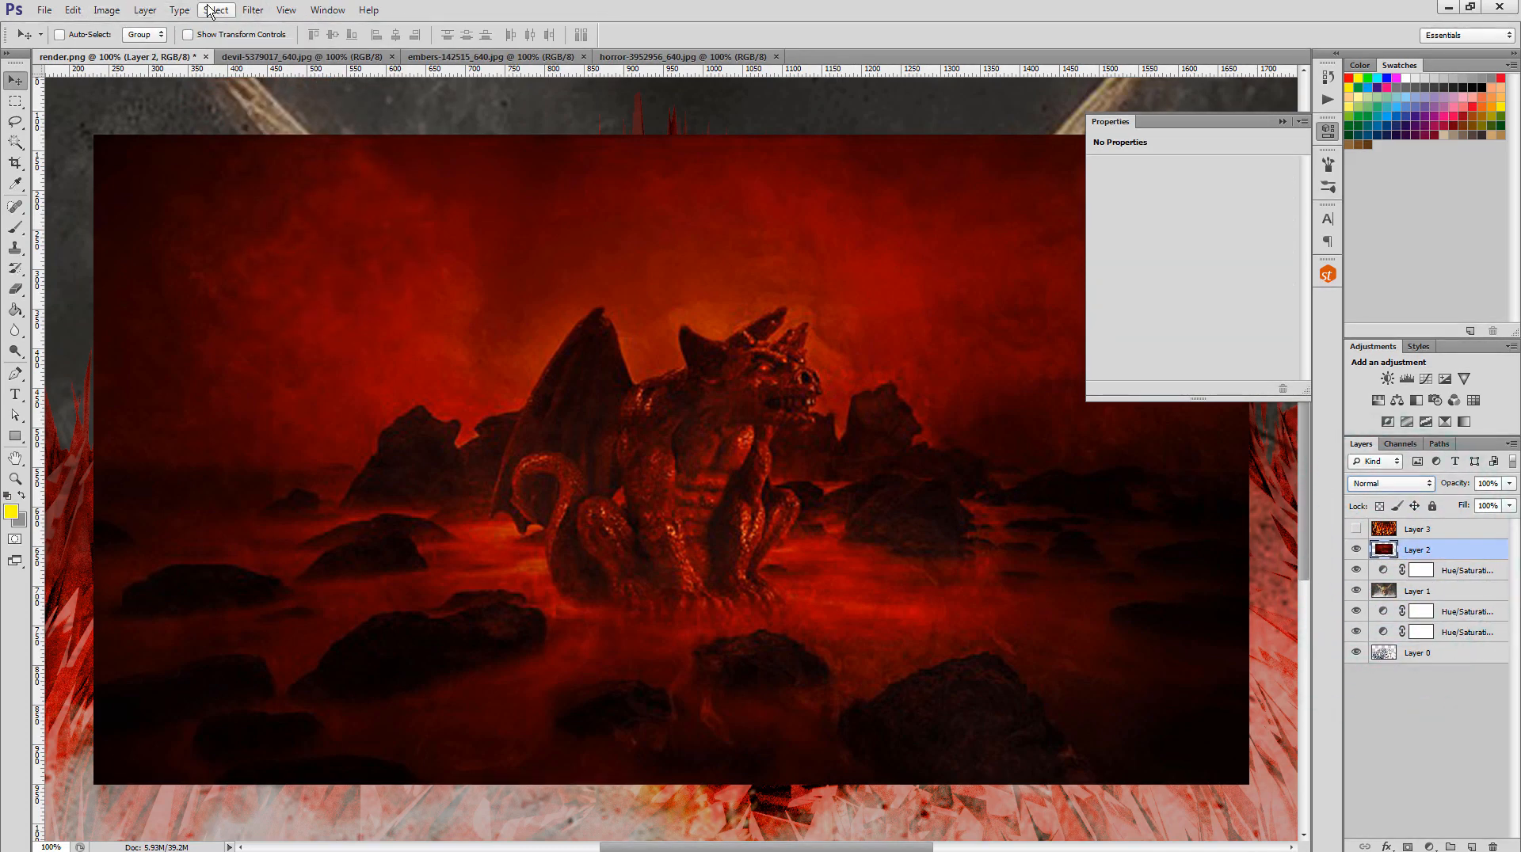
- Load the devil layer into Topaz ReMask 4 and outline the winged creature with the compute brush at size 45
left_click(253, 10)
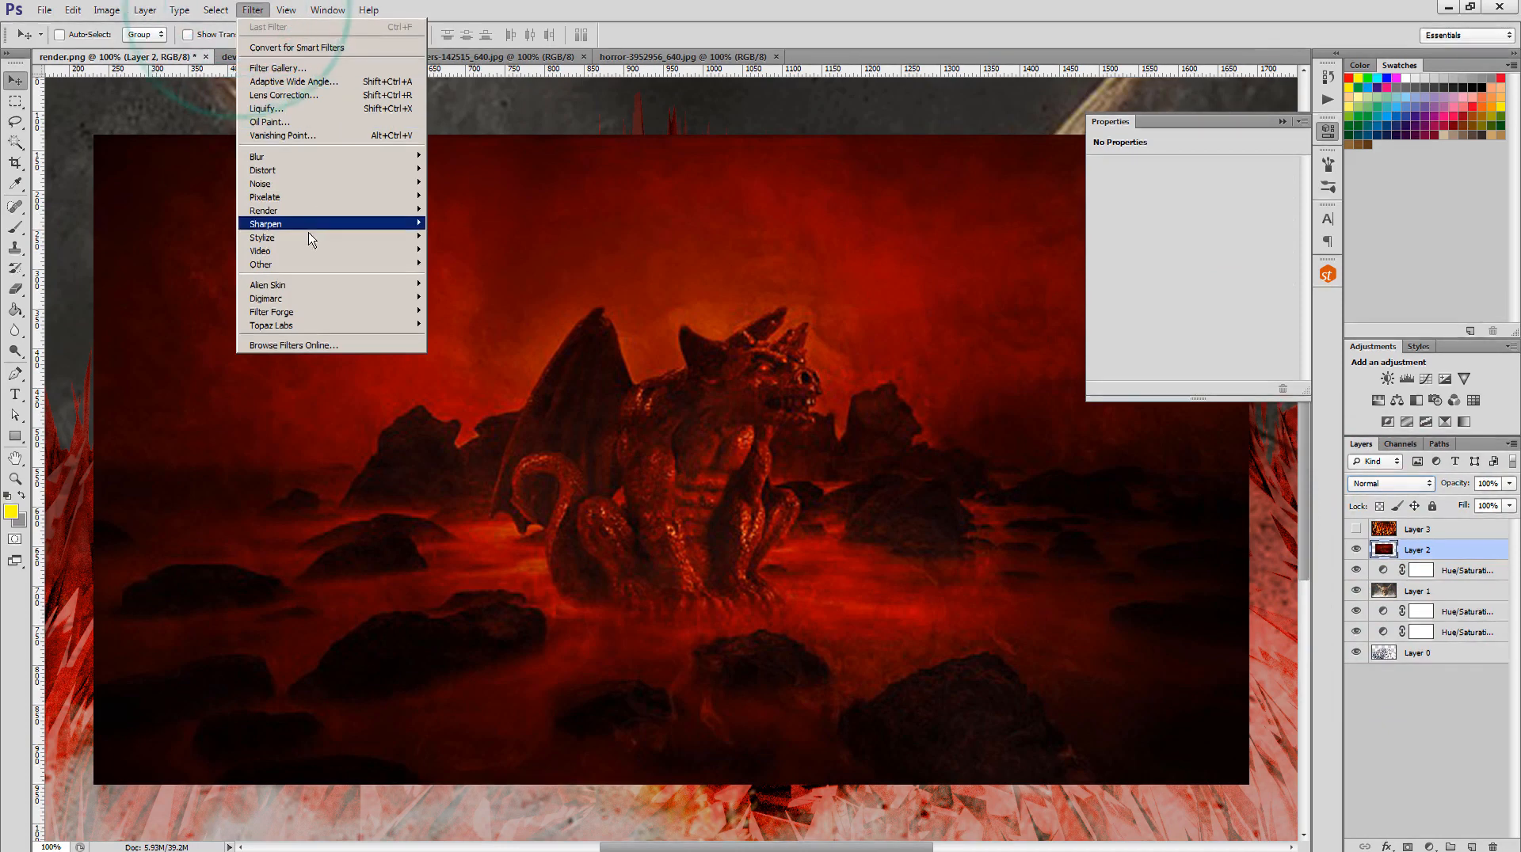
mouse_move(312, 325)
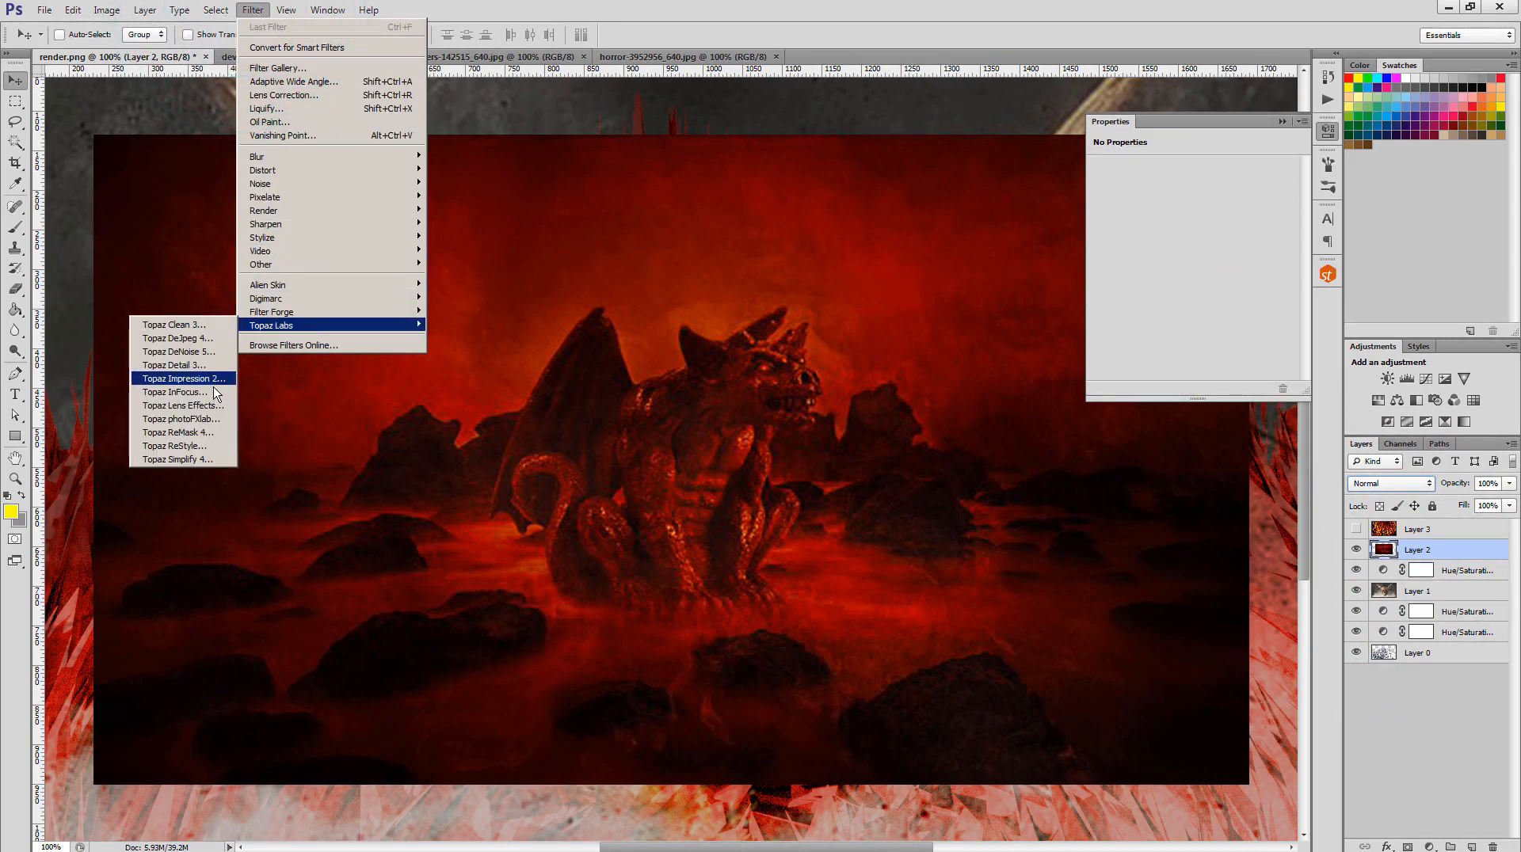
left_click(216, 438)
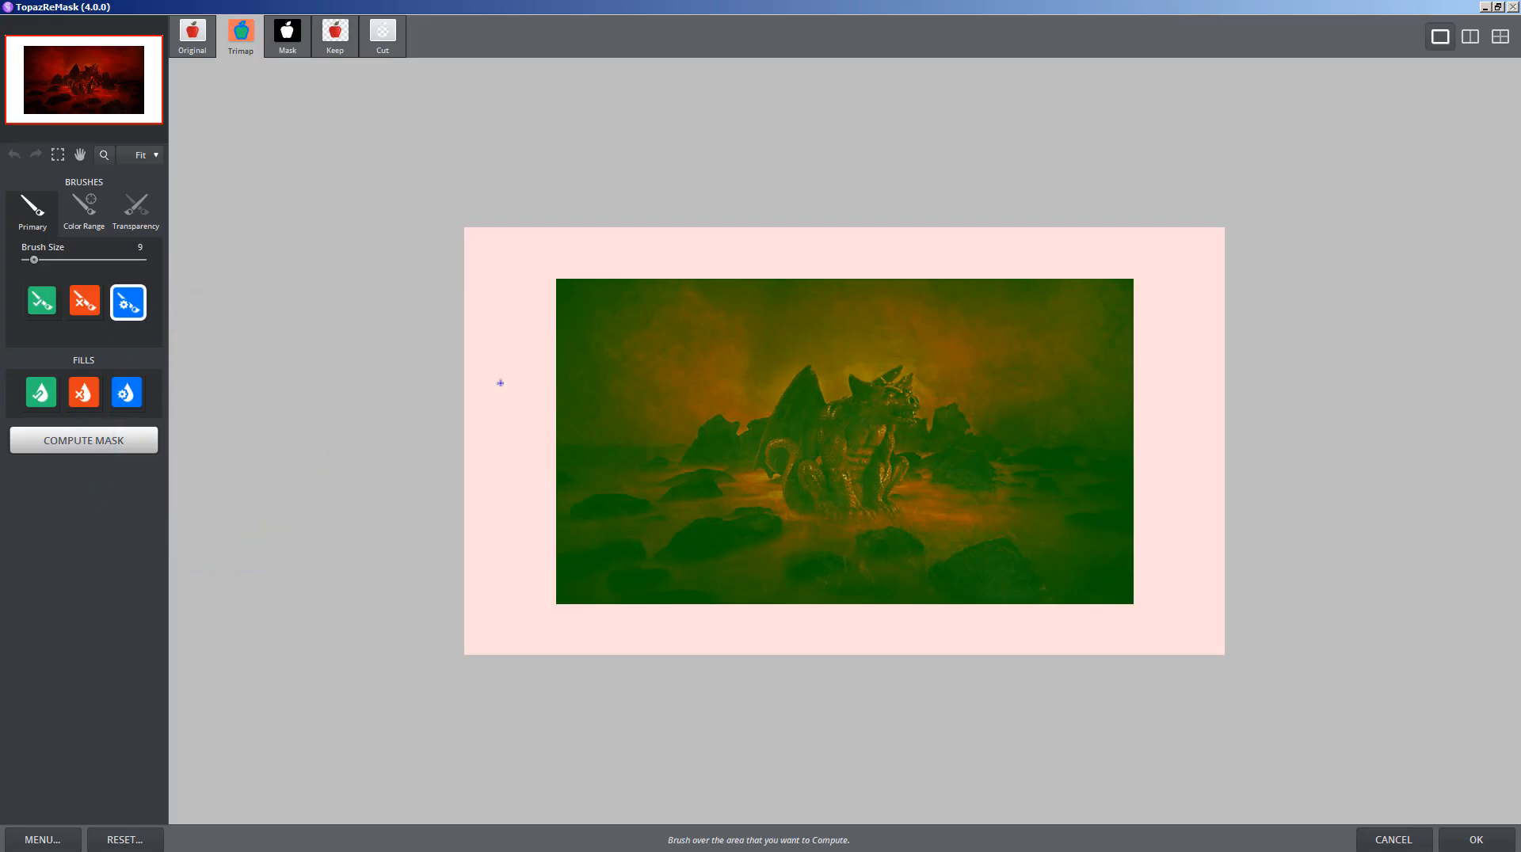
scroll(626, 231, "up", 2)
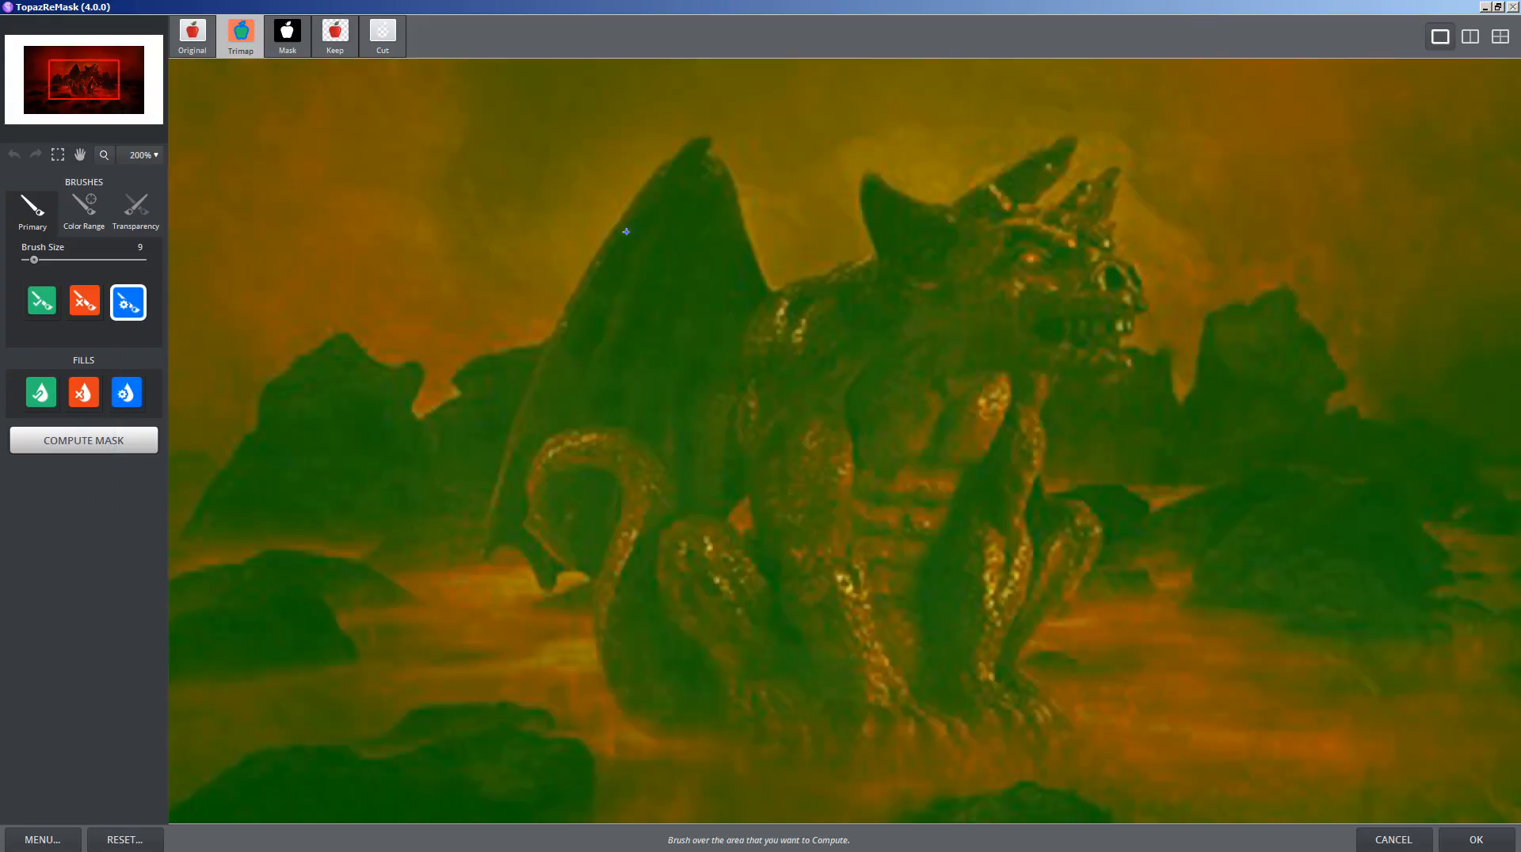
scroll(625, 232, "down", 1)
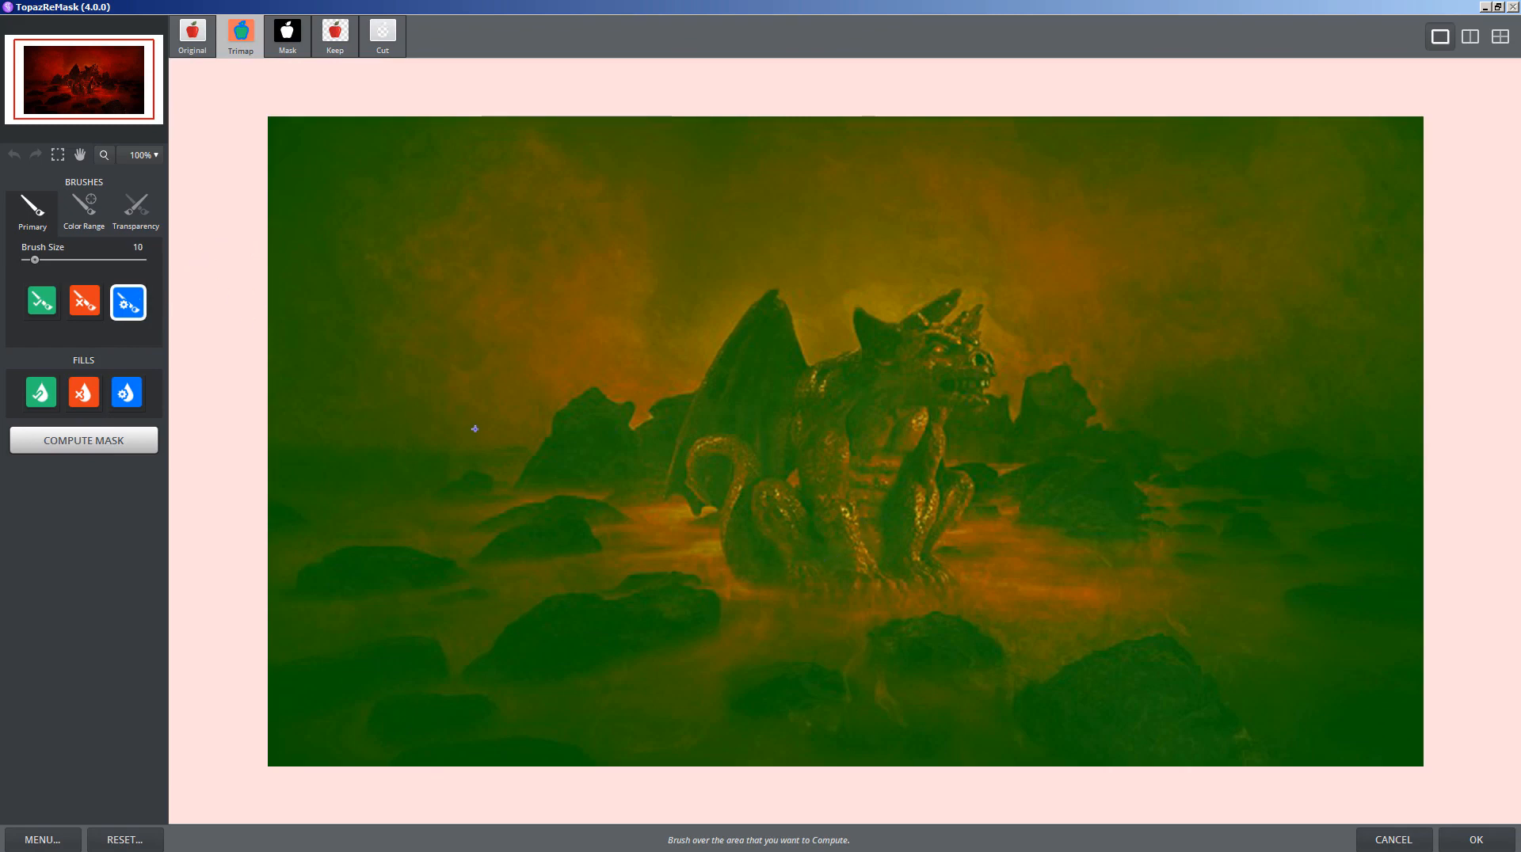
key("bracketleft")
key("bracketleft")
key("bracketleft")
key("bracketleft")
key("bracketleft")
mouse_move(760, 594)
left_mouse_down()
mouse_move(726, 568)
mouse_move(721, 511)
mouse_move(646, 488)
mouse_move(714, 321)
mouse_move(773, 275)
mouse_move(836, 370)
mouse_move(851, 308)
mouse_move(915, 310)
mouse_move(957, 280)
mouse_move(944, 300)
mouse_move(984, 373)
mouse_move(976, 280)
mouse_move(984, 400)
mouse_move(958, 413)
mouse_move(946, 473)
mouse_move(965, 489)
mouse_move(930, 567)
mouse_move(959, 575)
mouse_move(939, 595)
mouse_move(744, 593)
left_mouse_up()
- Fill the area outside the creature's outline as cut, compute the mask and apply it
left_click(85, 393)
left_click(509, 339)
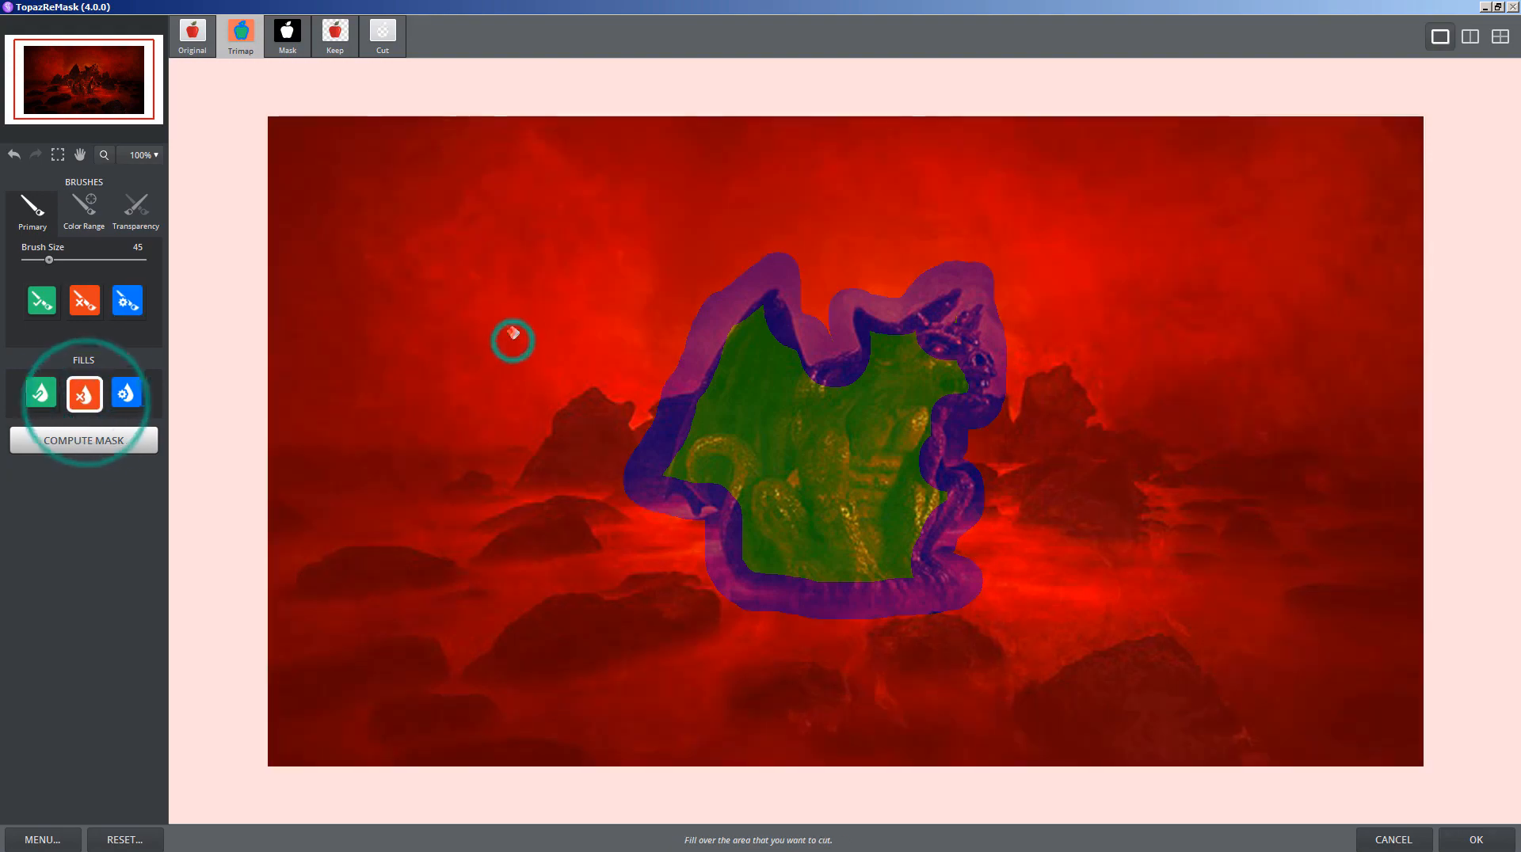
left_click(123, 438)
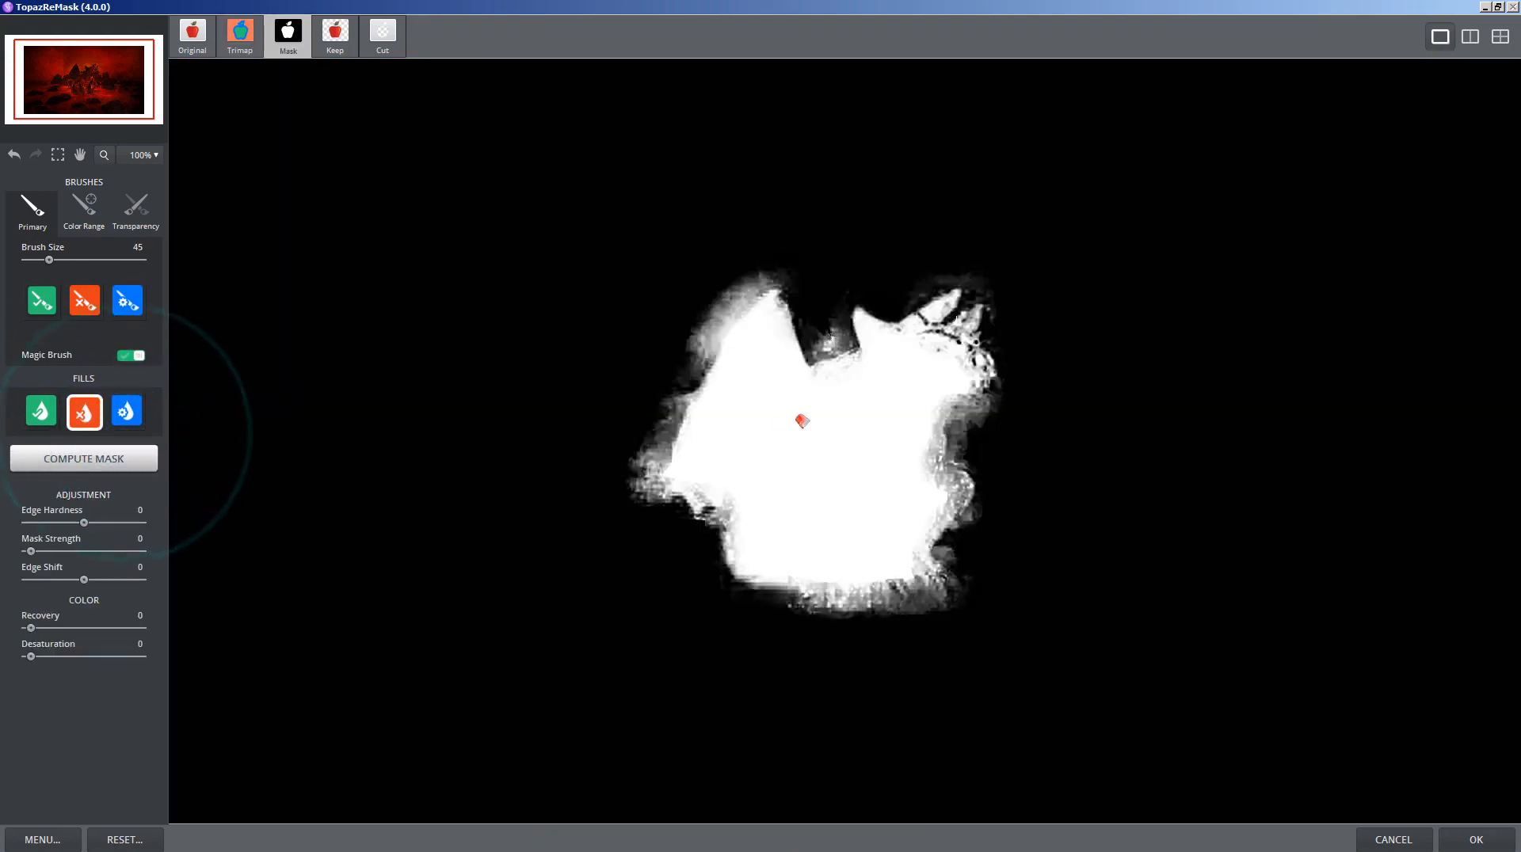
left_click(1473, 839)
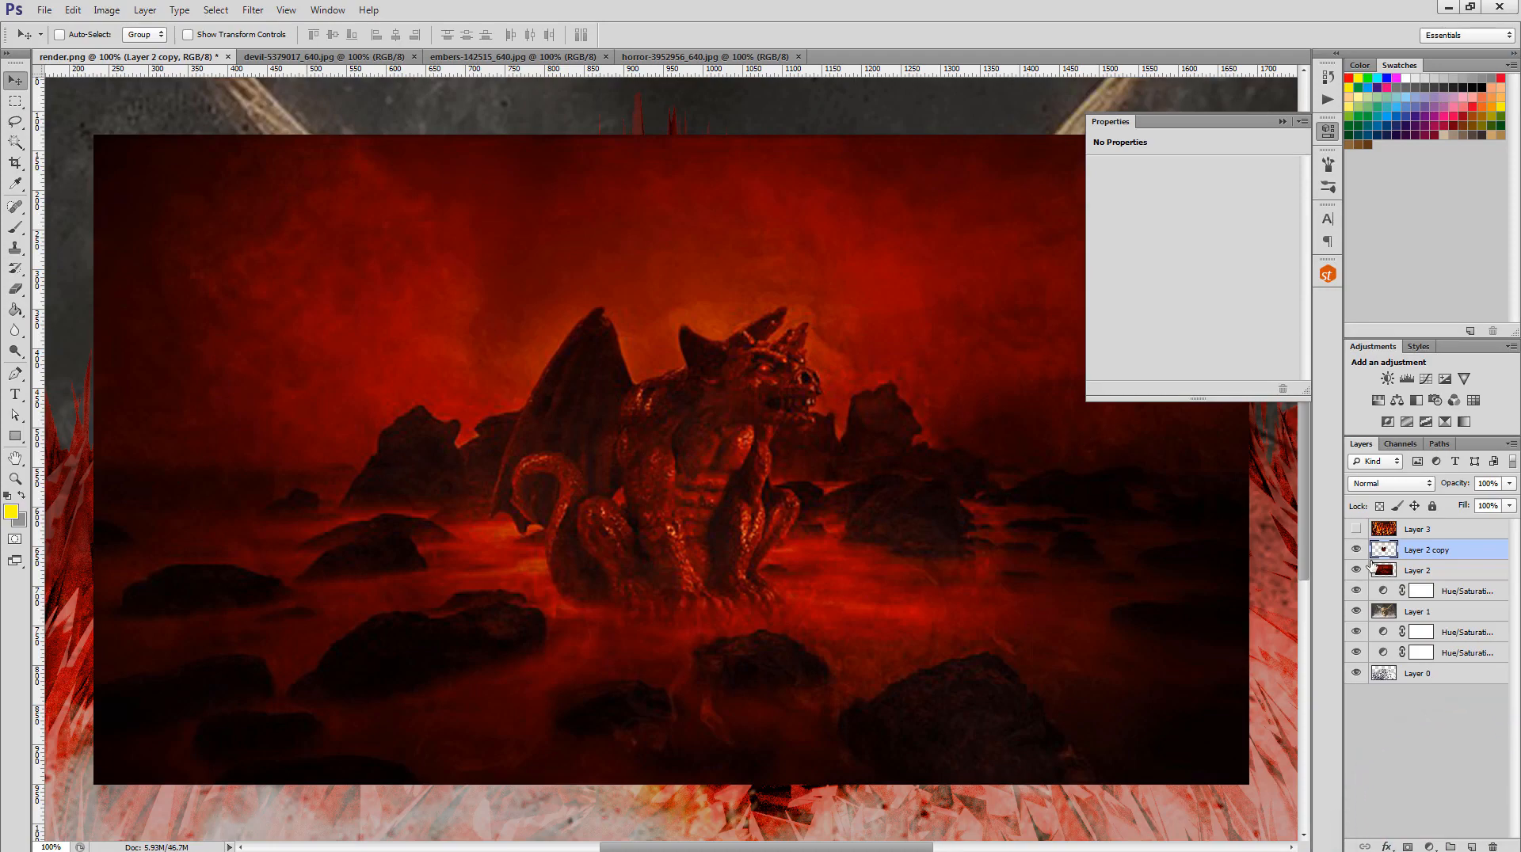
- Test the masked devil cutout with the original layer hidden, delete the cutout copy and show the original devil layer again
left_click(1356, 570)
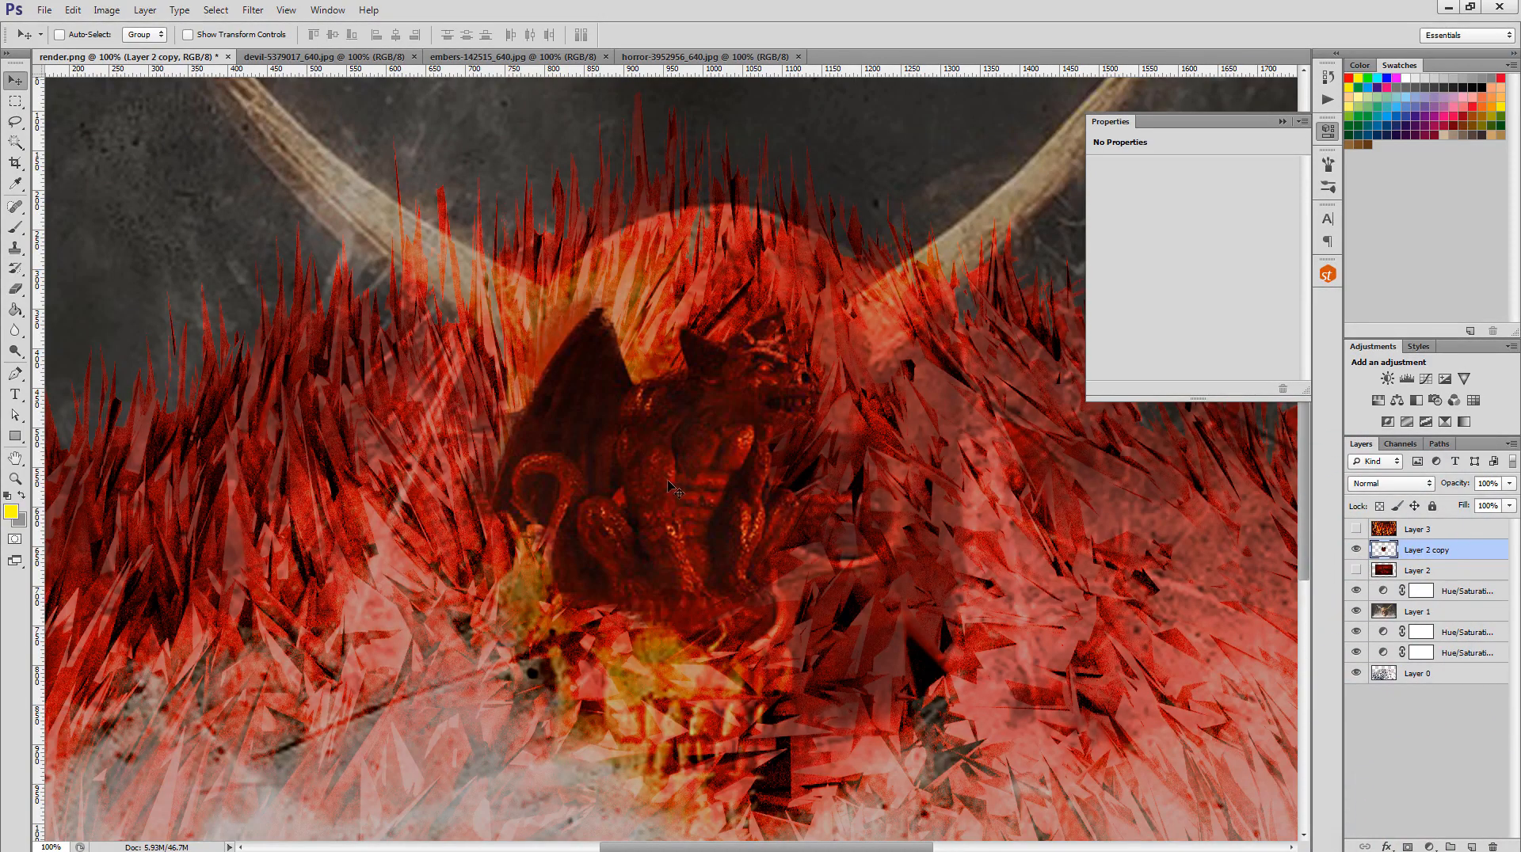
left_click_drag(670, 486, 637, 499)
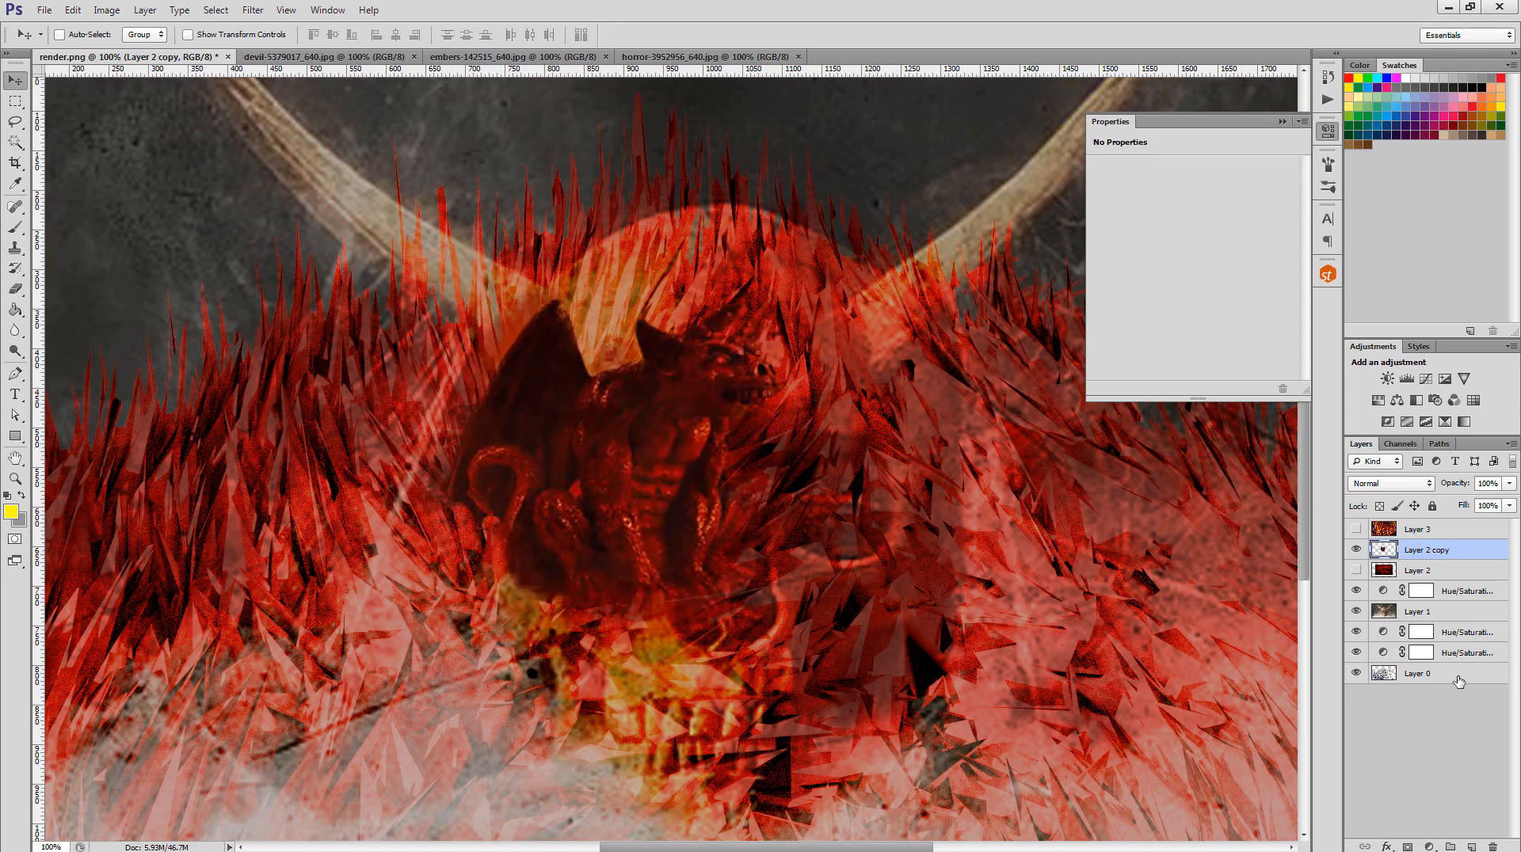
left_click(1490, 846)
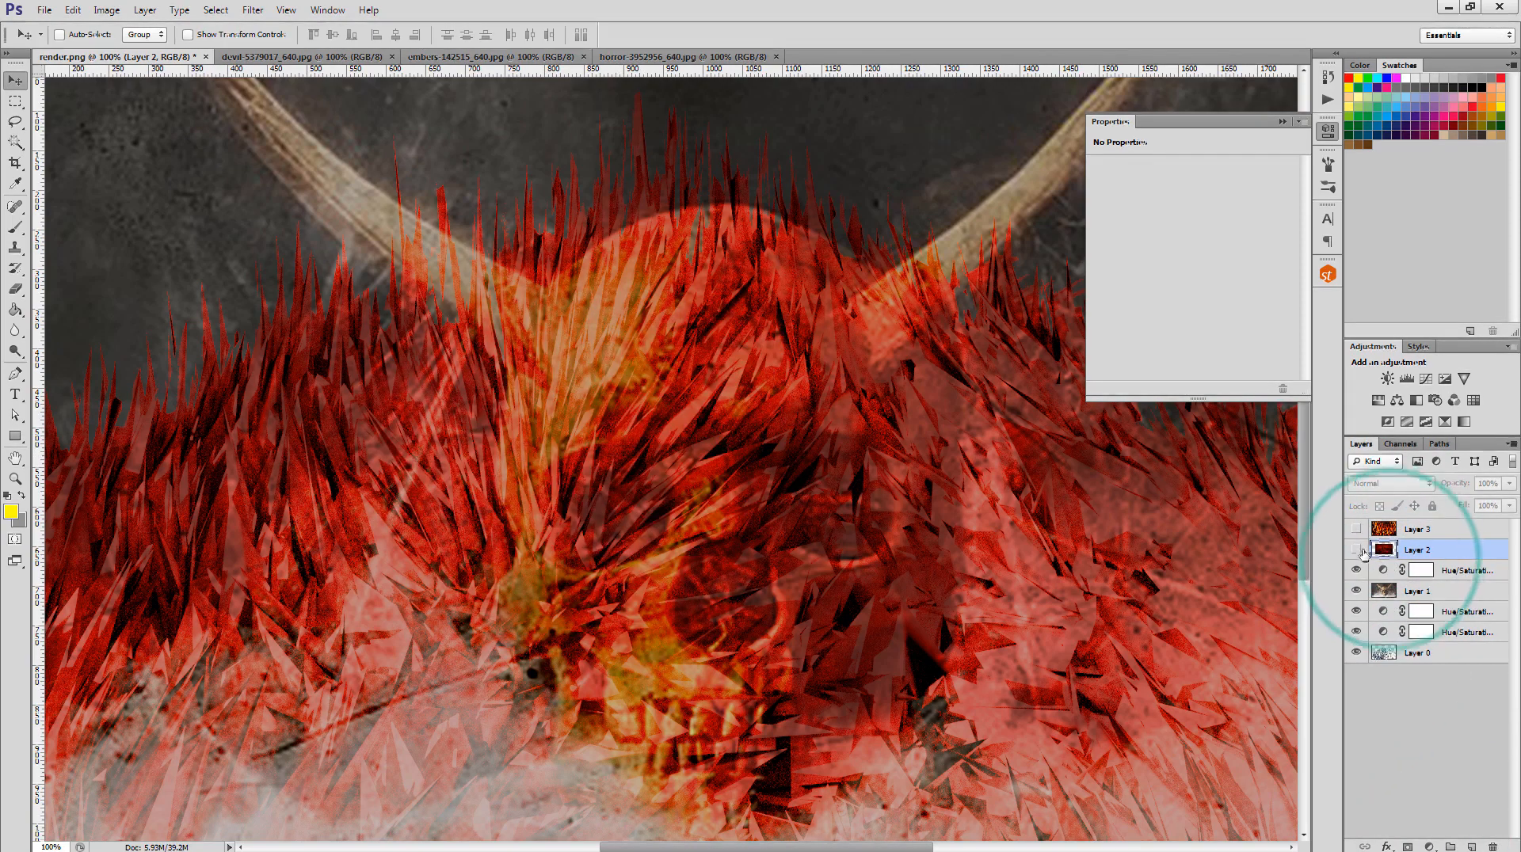
left_click(1355, 549)
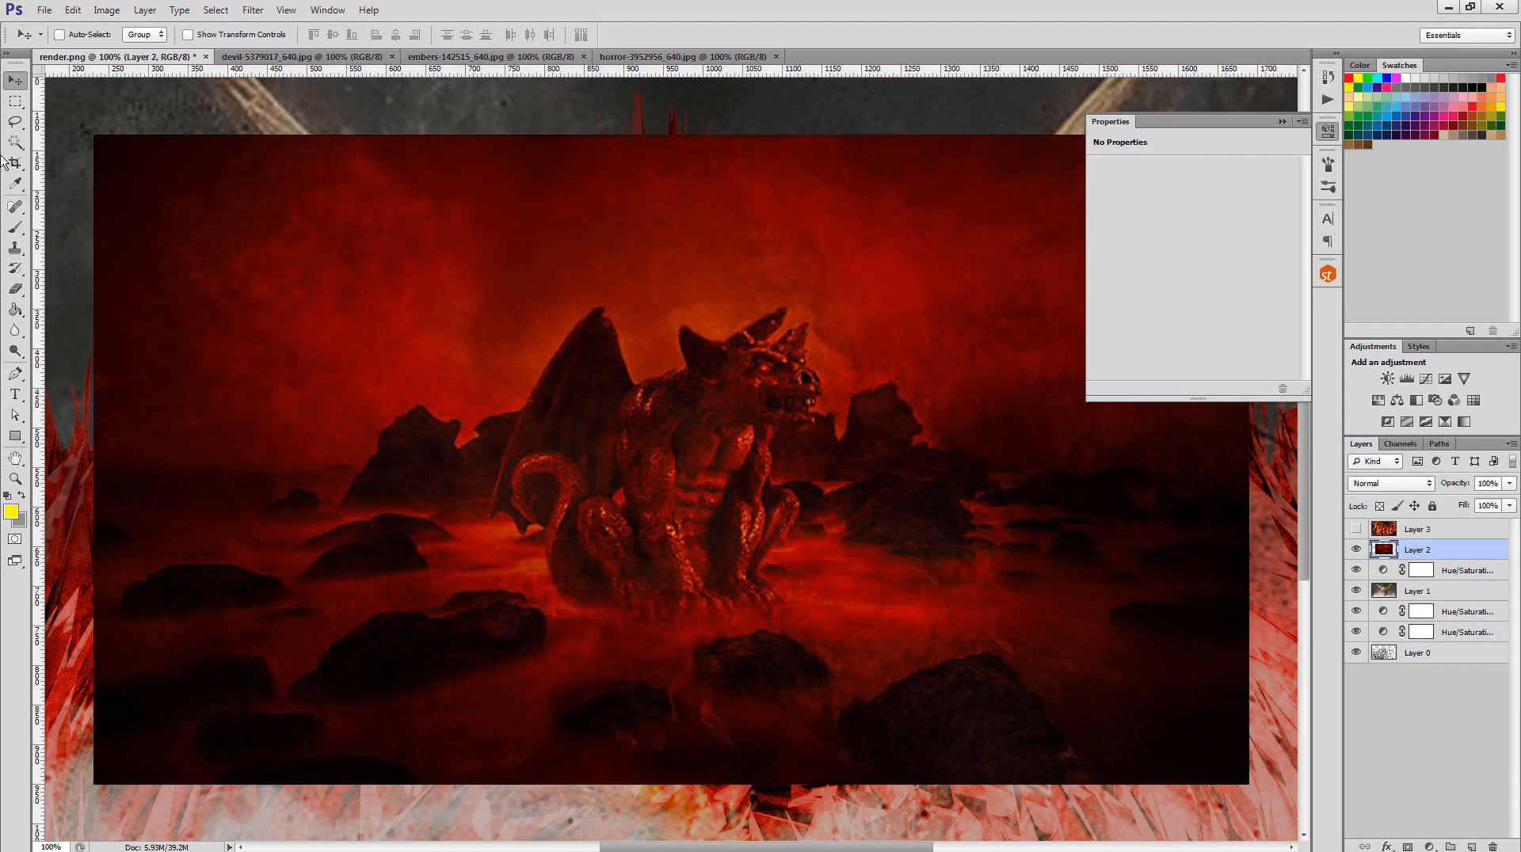
- Draw a freehand Lasso selection closely around the winged creature on the devil layer
left_click(14, 121)
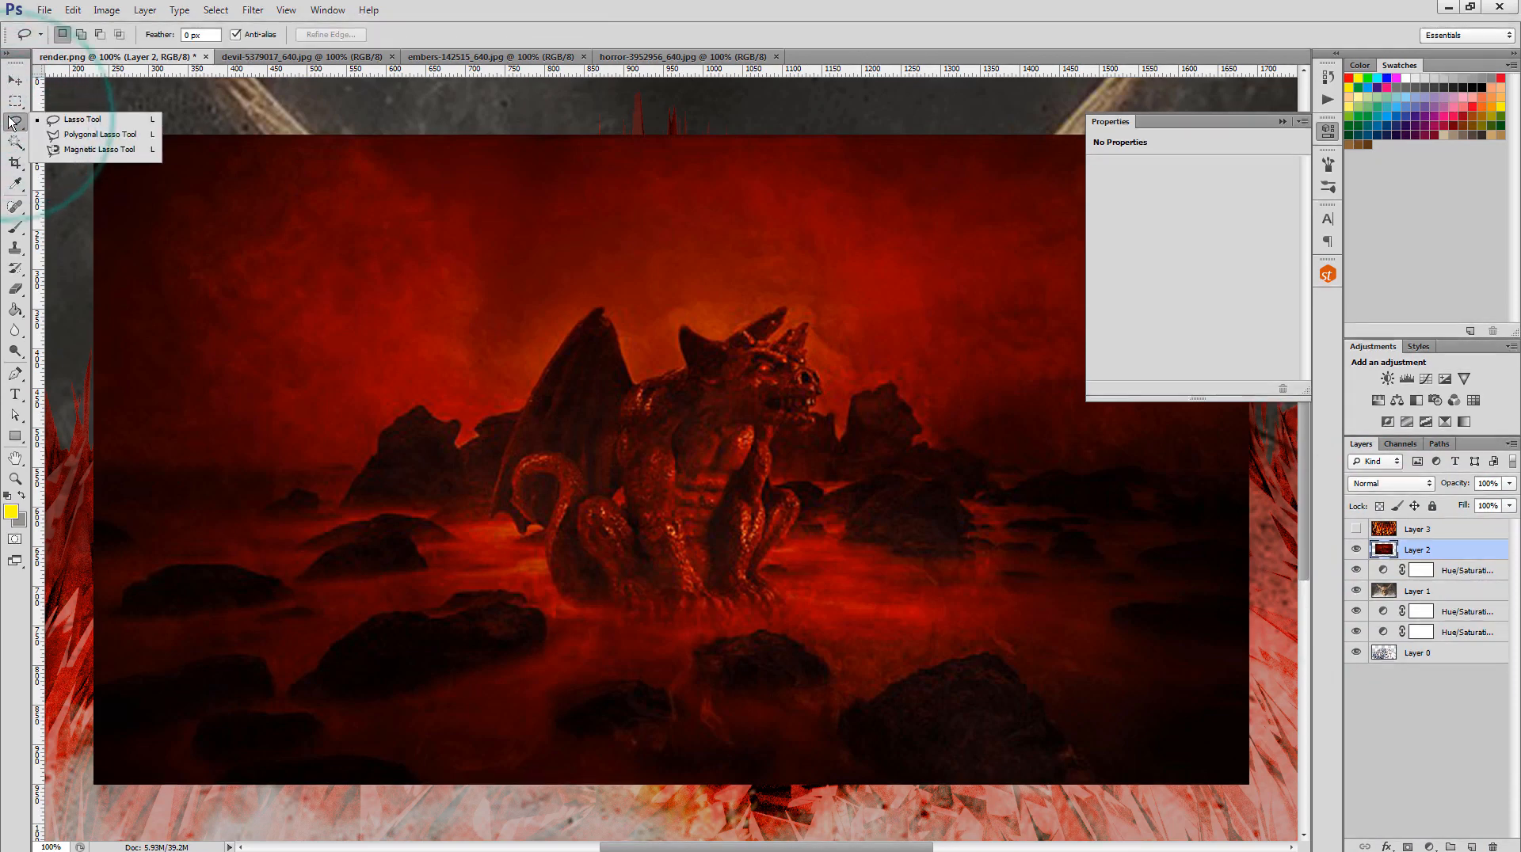
left_click(63, 124)
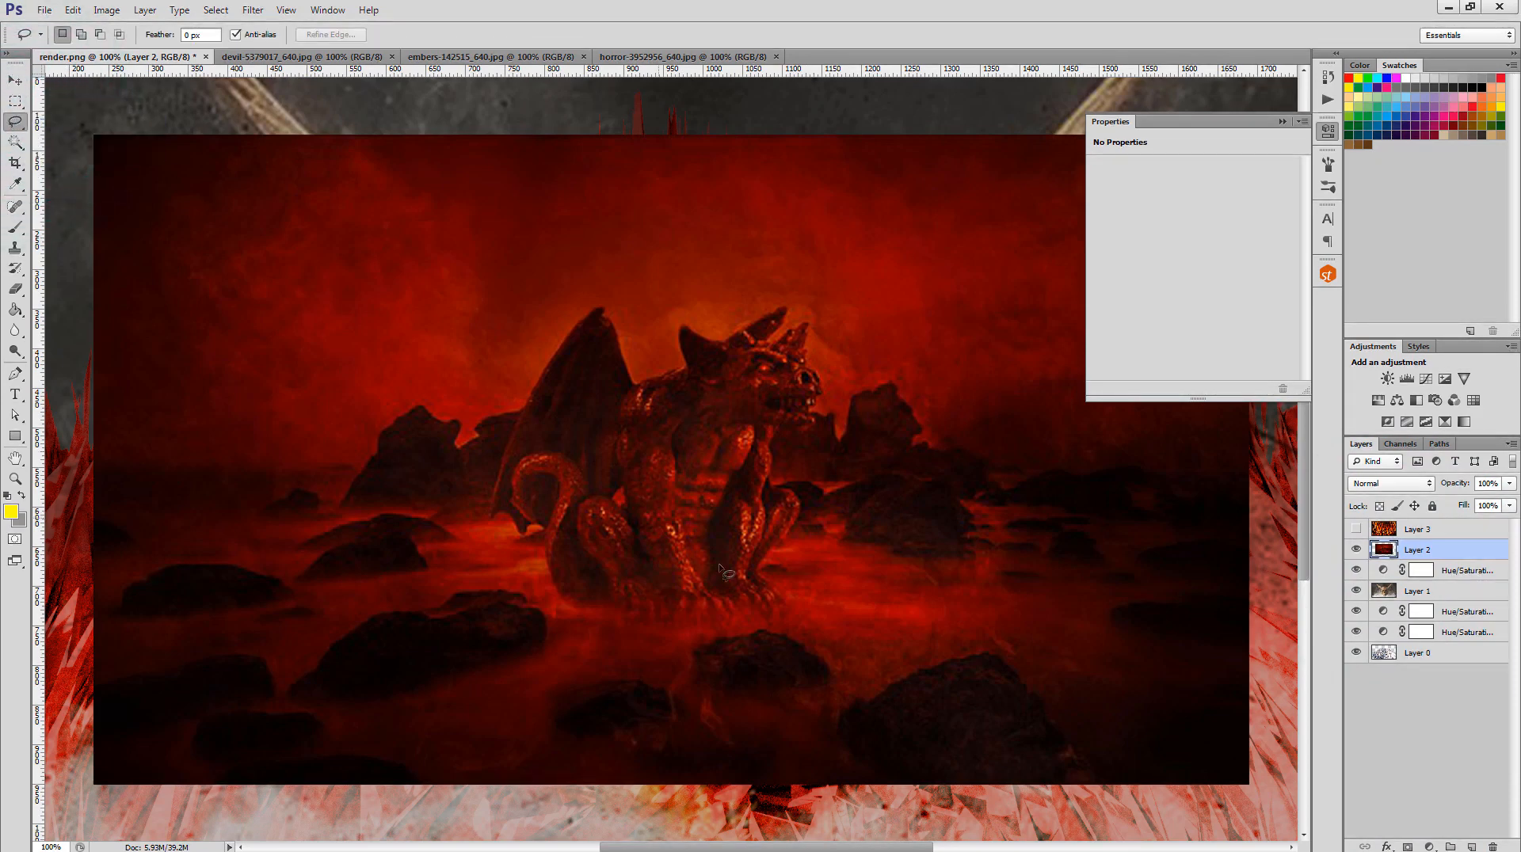
left_click_drag(788, 608, 595, 611)
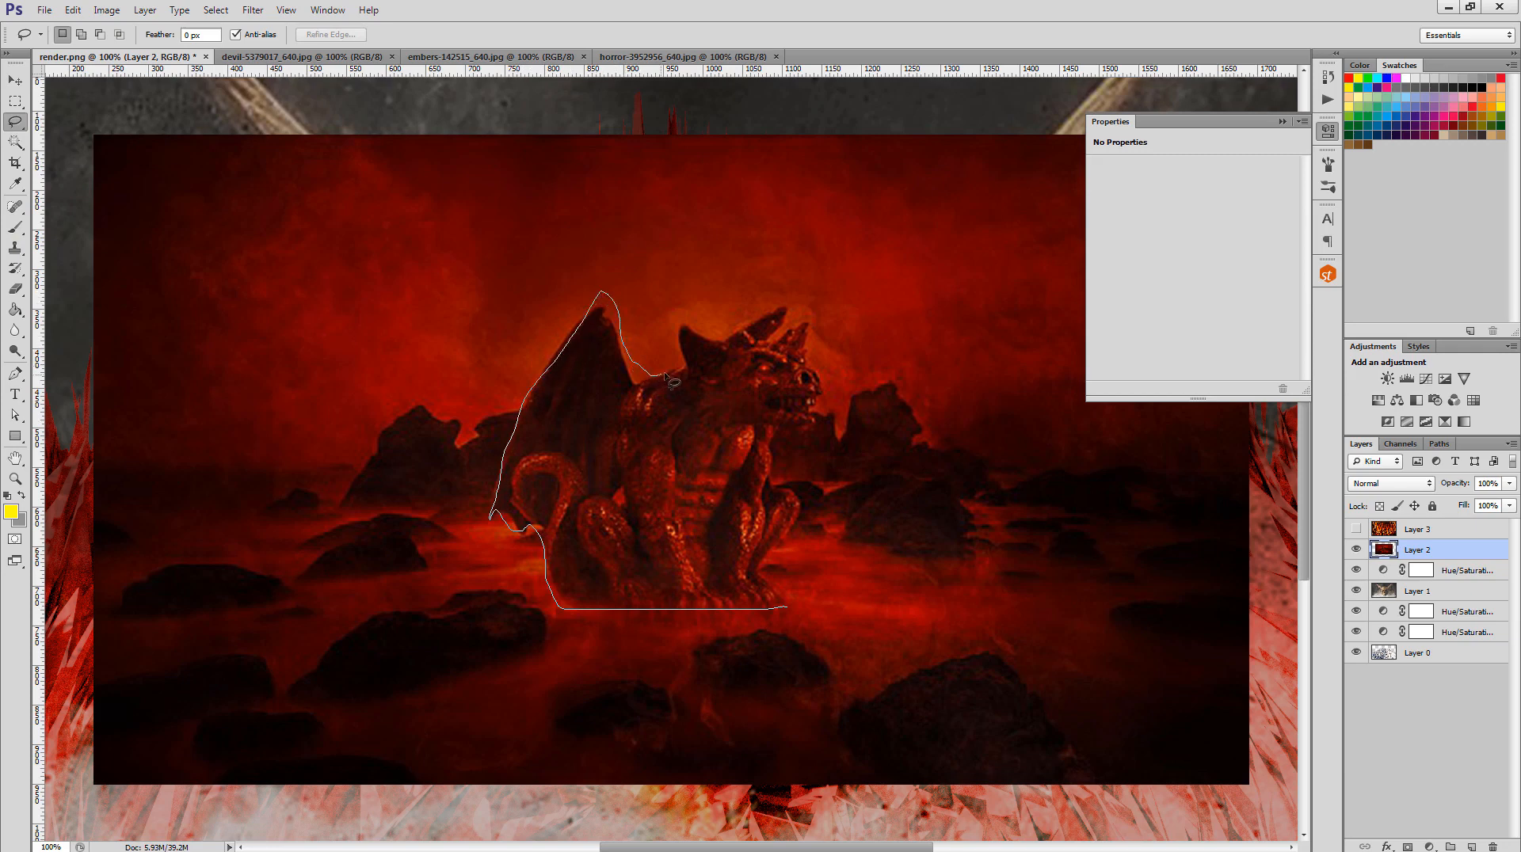
mouse_move(661, 319)
left_mouse_down()
mouse_move(693, 310)
mouse_move(714, 329)
mouse_move(808, 298)
left_mouse_up()
left_click_drag(786, 608, 789, 610)
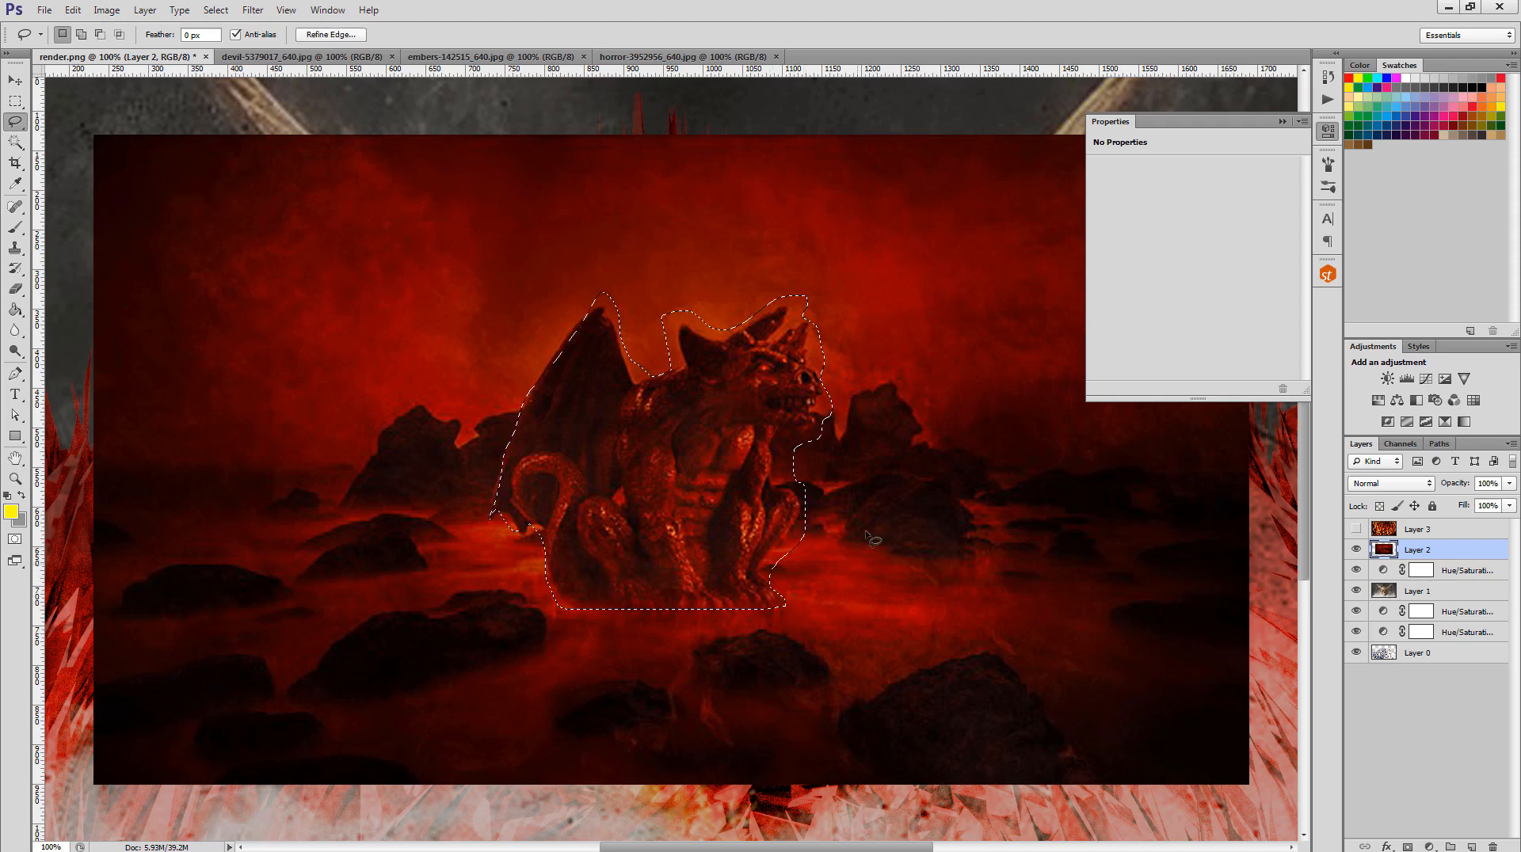
- Clear everything outside the creature selection on the devil layer, deselect, and move the cutout down and to the left
key("ctrl+i")
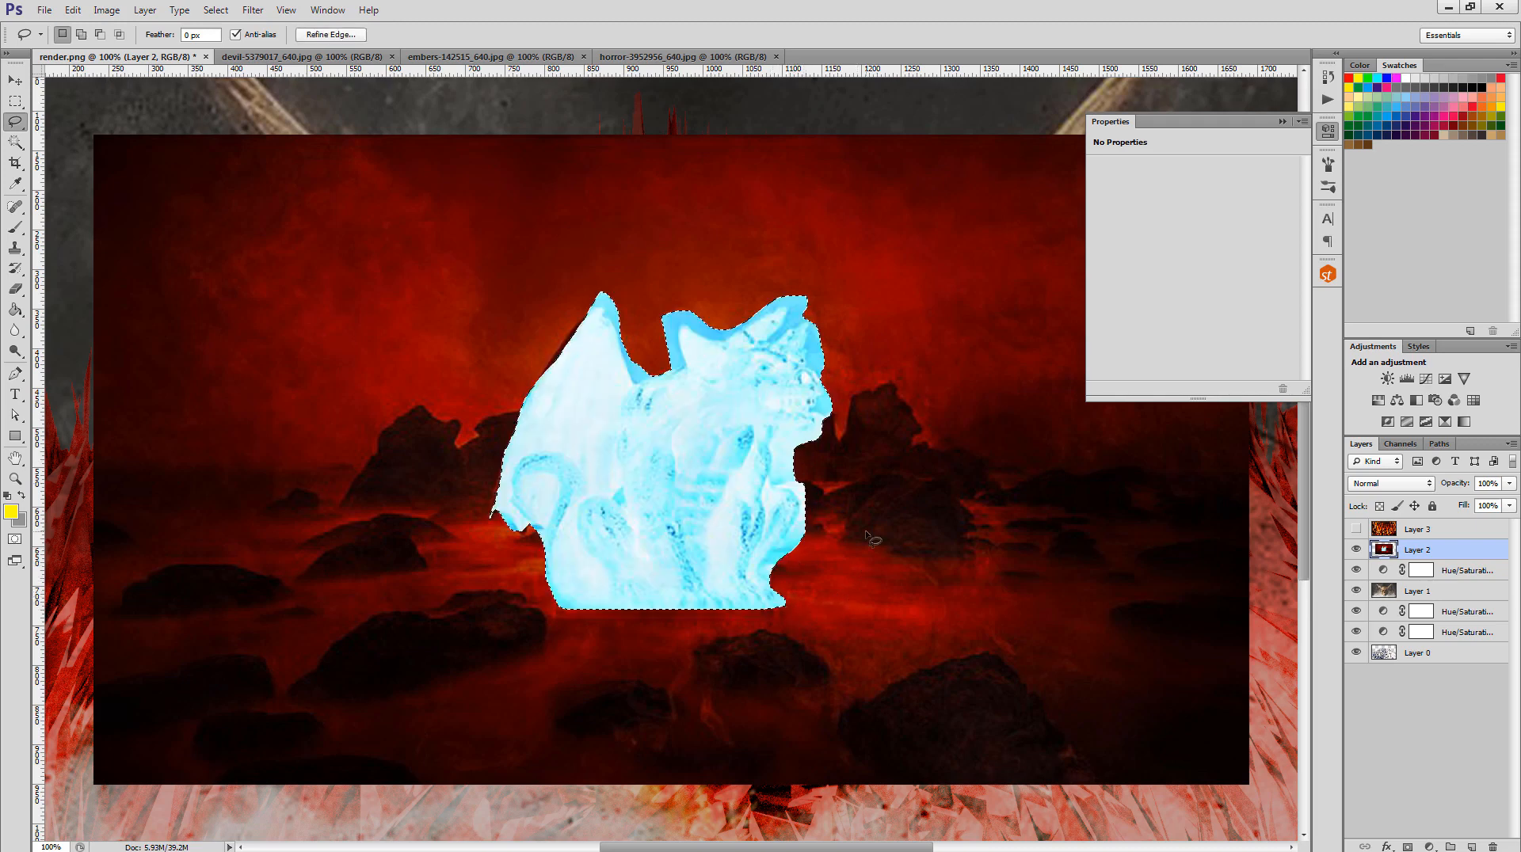
key("ctrl+z")
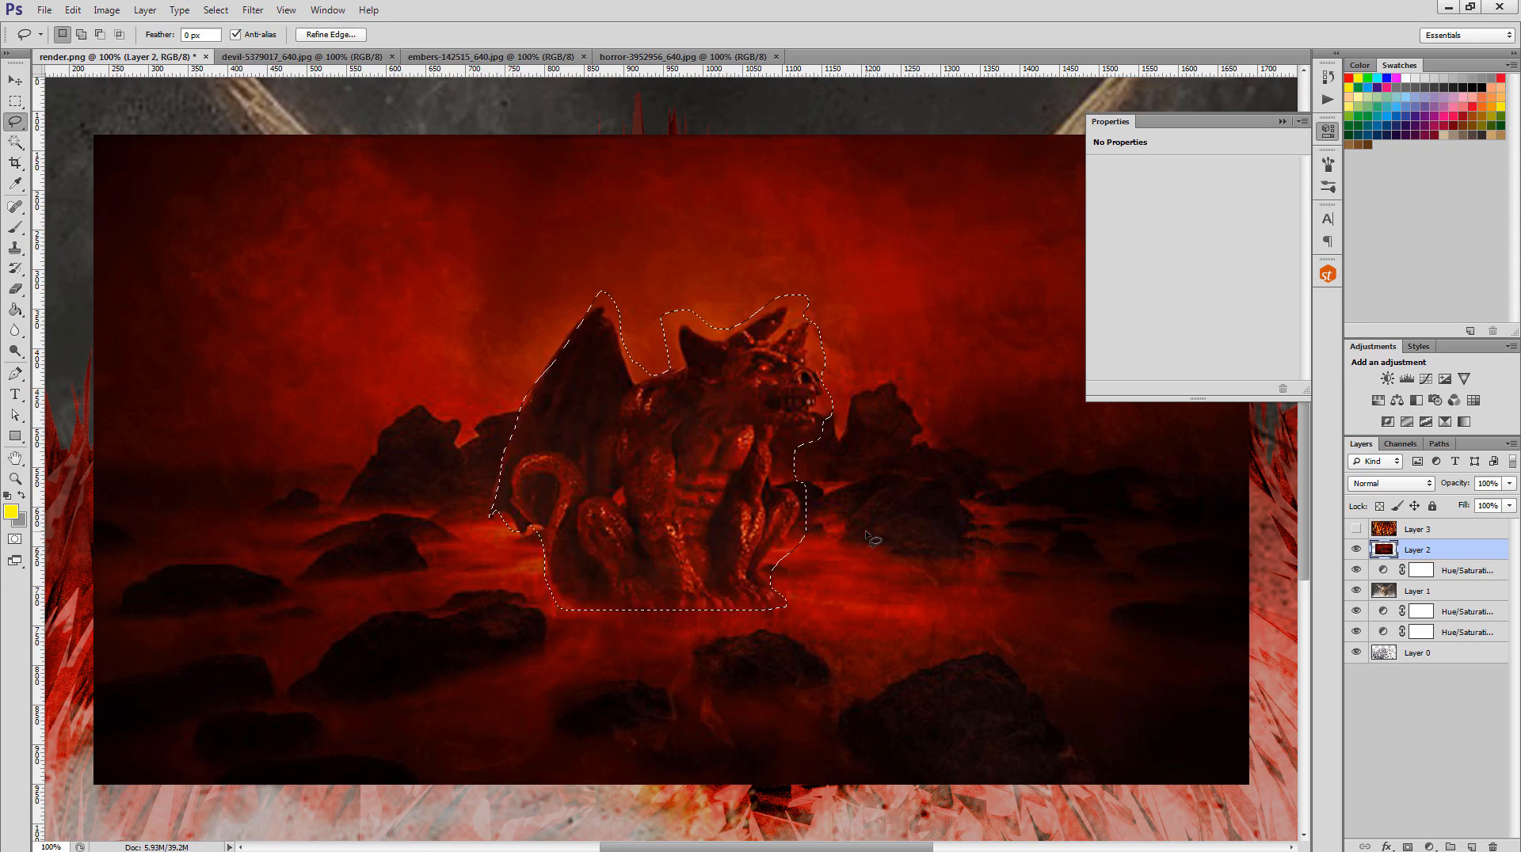
key("ctrl+shift+i")
key("Delete")
key("ctrl+d")
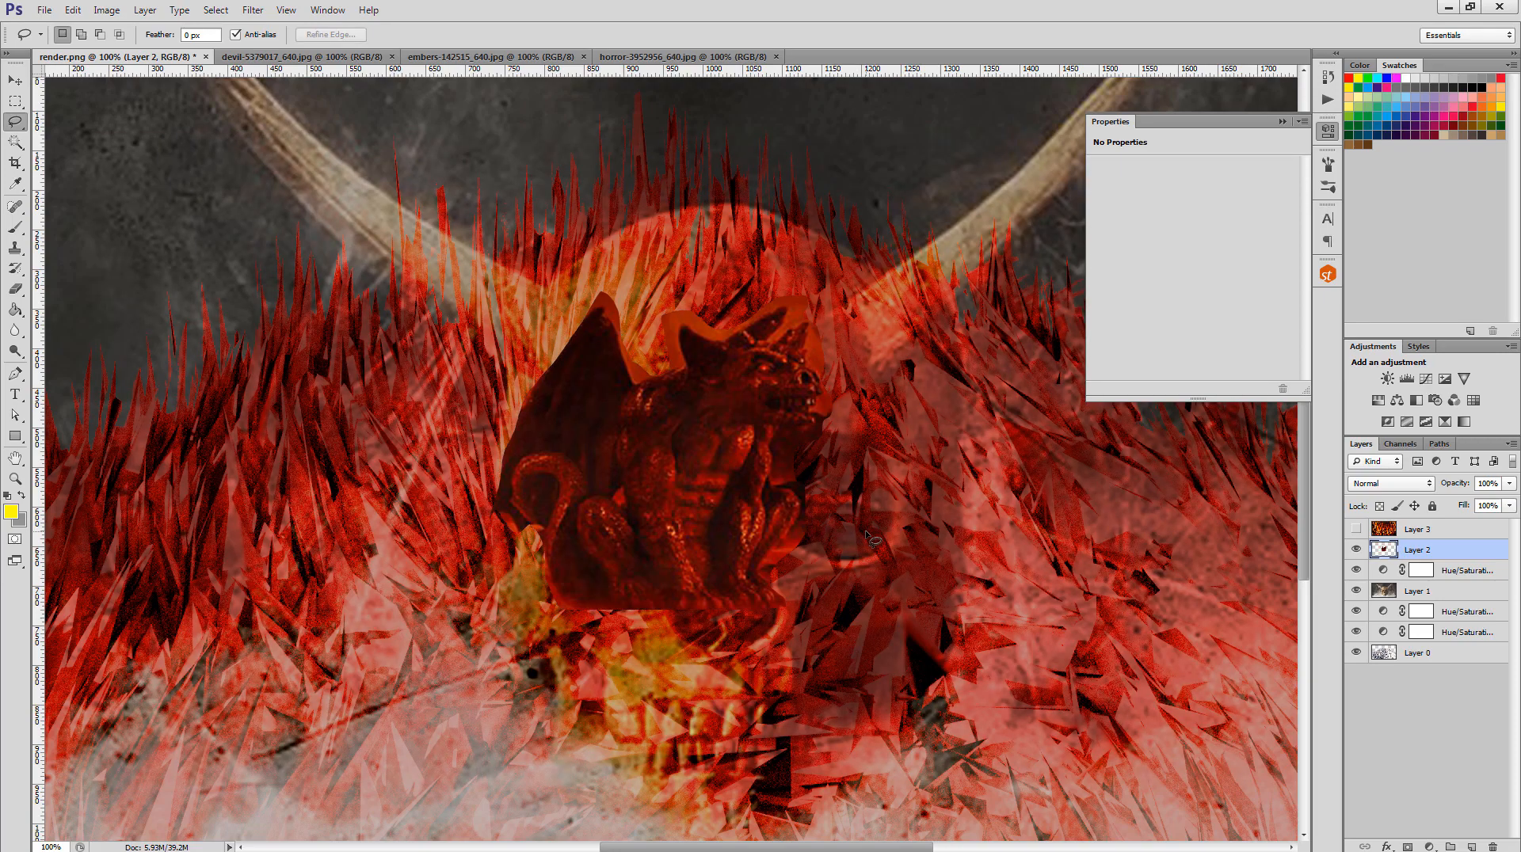
key("v")
mouse_move(692, 486)
left_mouse_down()
mouse_move(864, 546)
mouse_move(462, 549)
mouse_move(530, 504)
left_mouse_up()
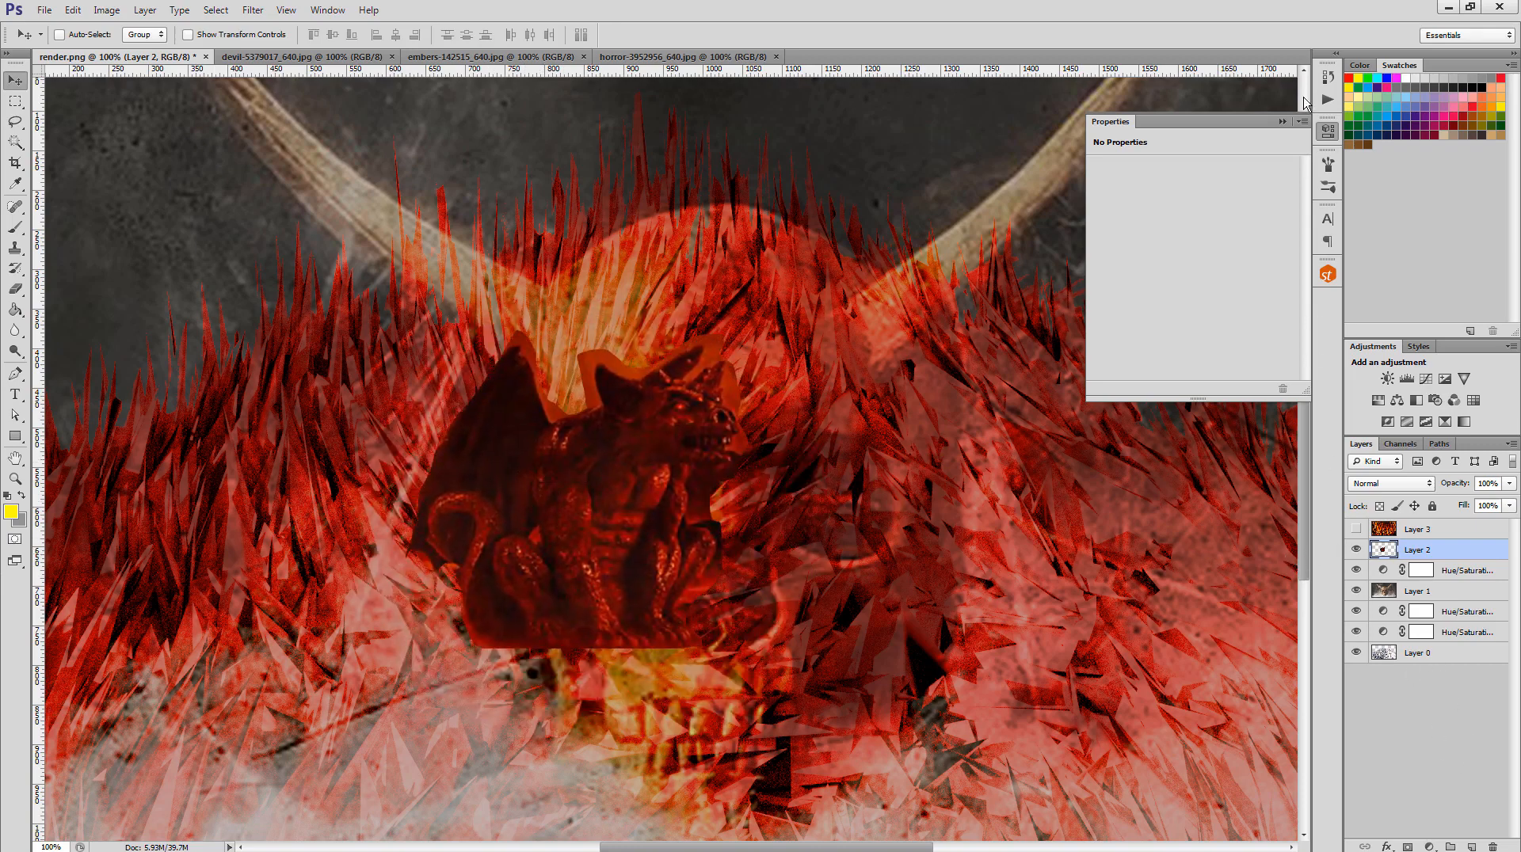
- Revert the devil layer to its Select Inverse history state, before the background was cleared, and drop the selection
left_click(1328, 77)
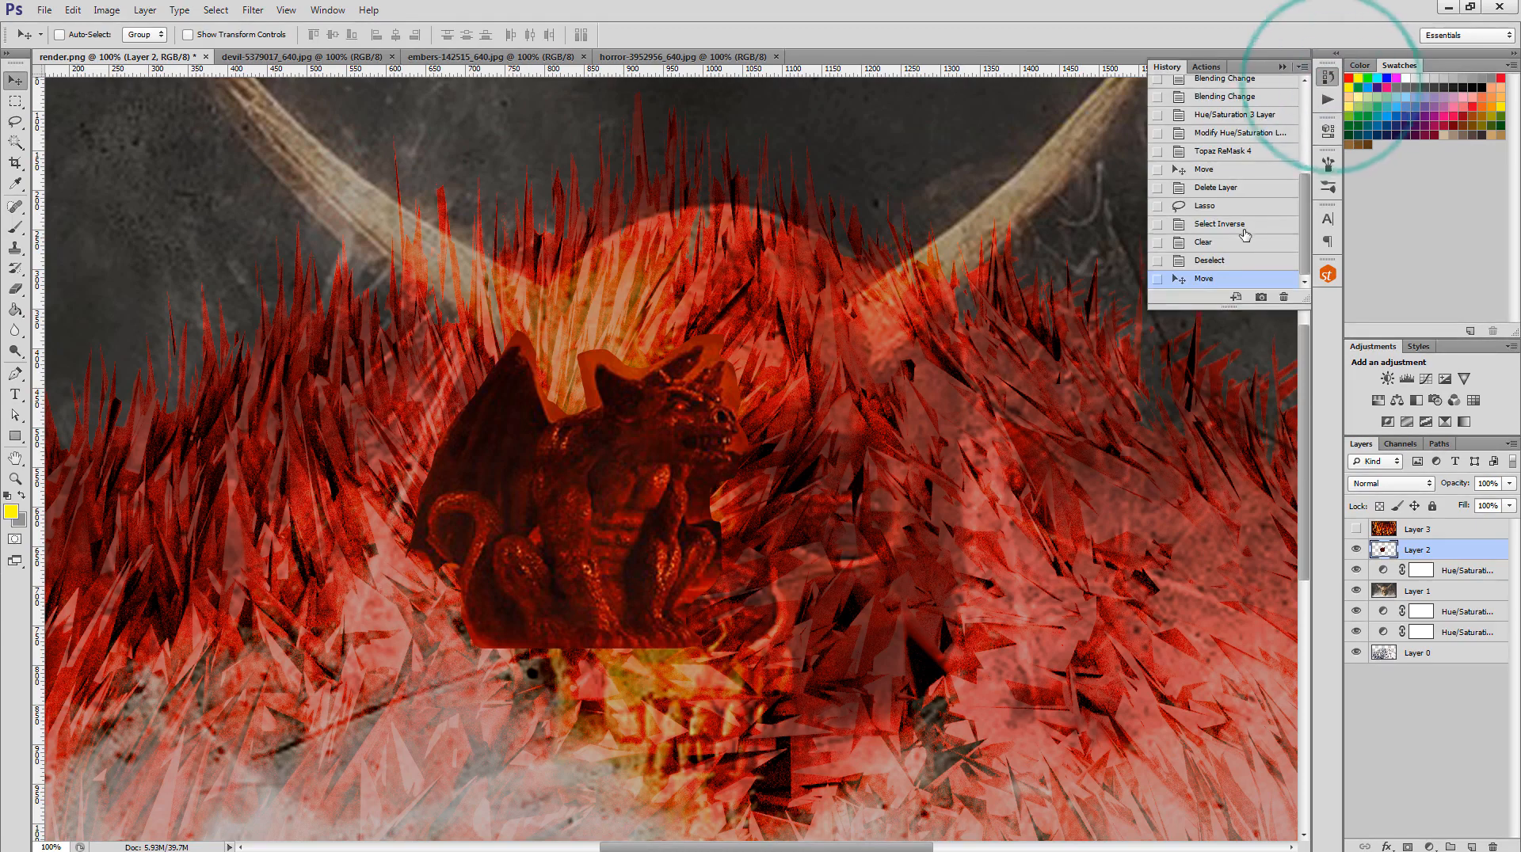
left_click(1220, 265)
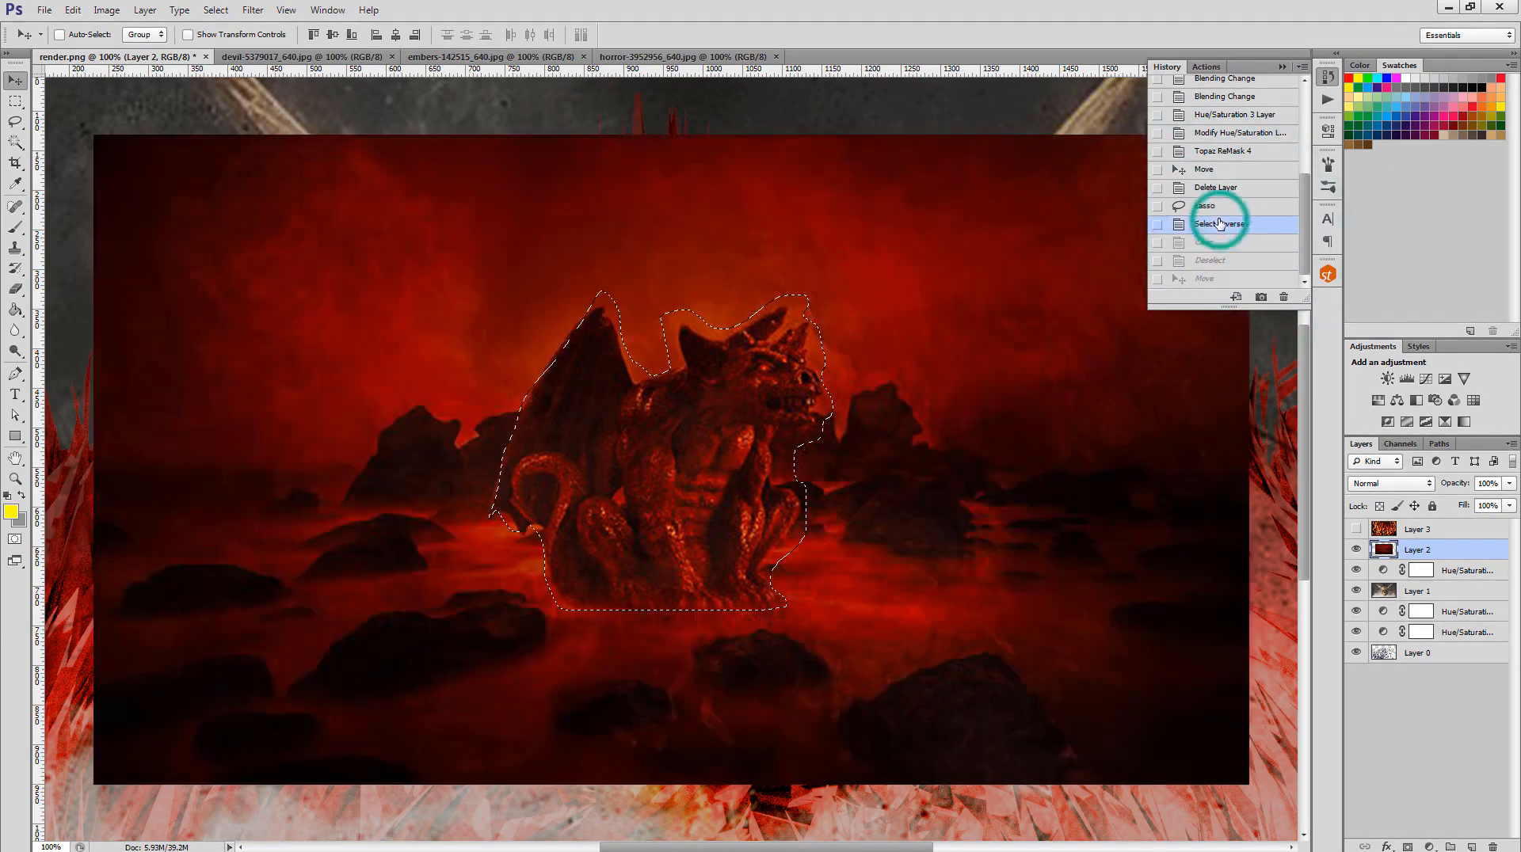
left_click(1220, 223)
key("ctrl+d")
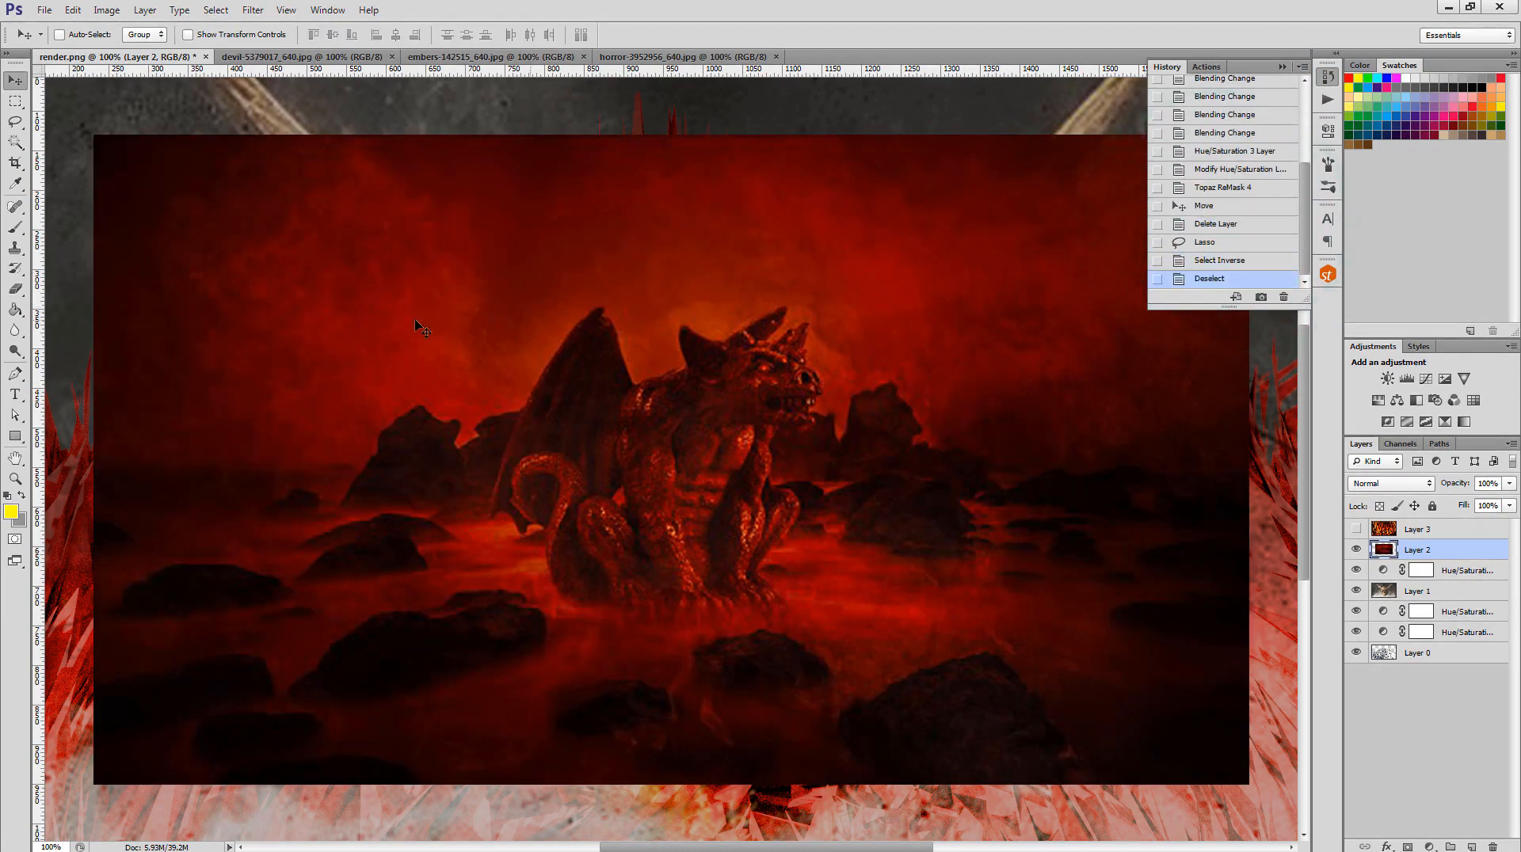
- Create a round selection over the creature with one 700 px Quick Mask brush dab, and hide every layer except the devil layer
left_click(15, 541)
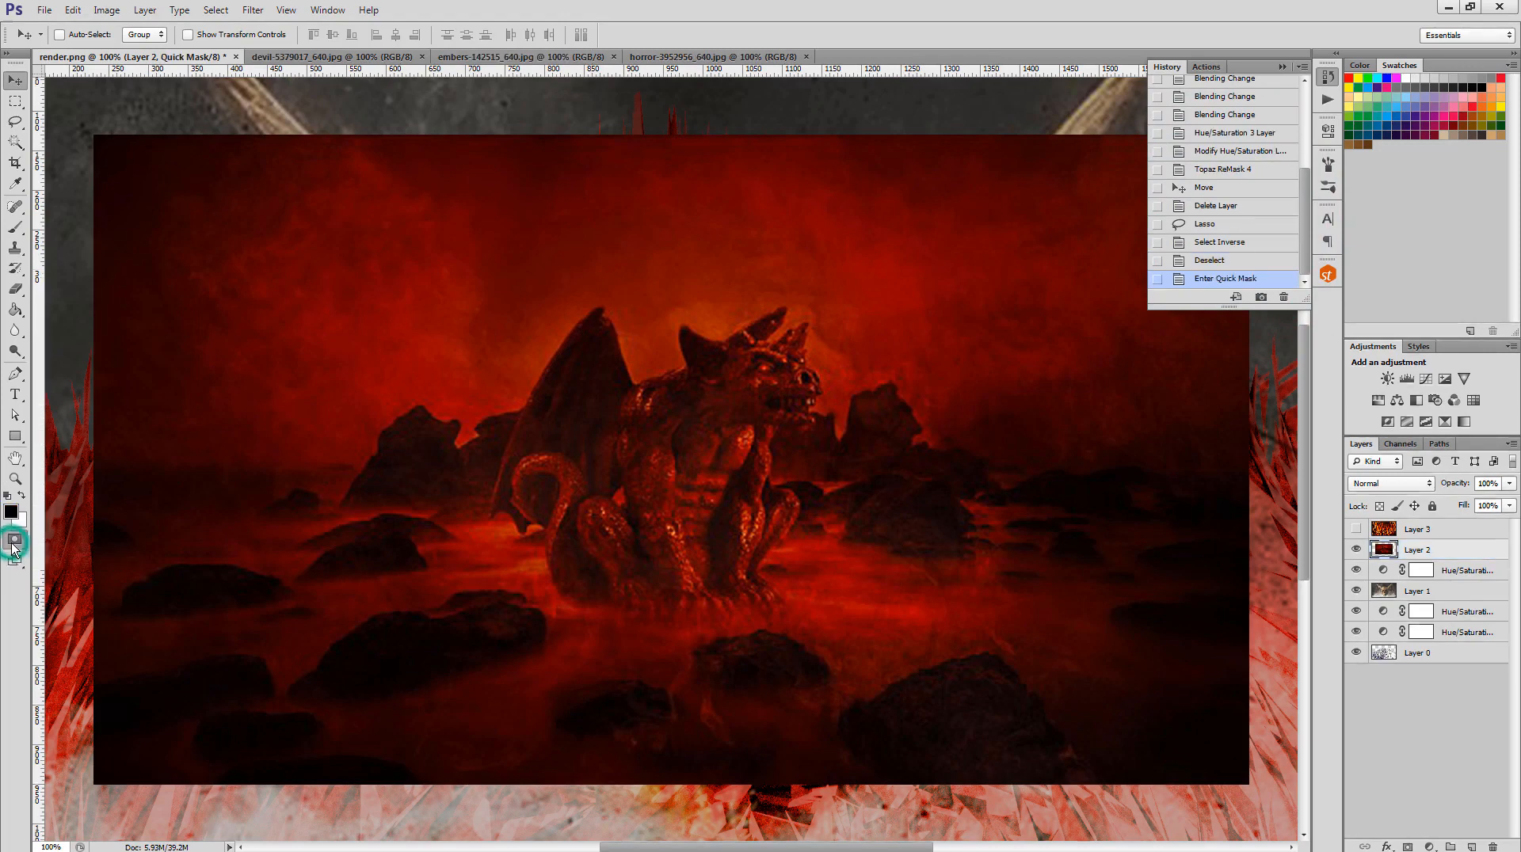
left_click(18, 228)
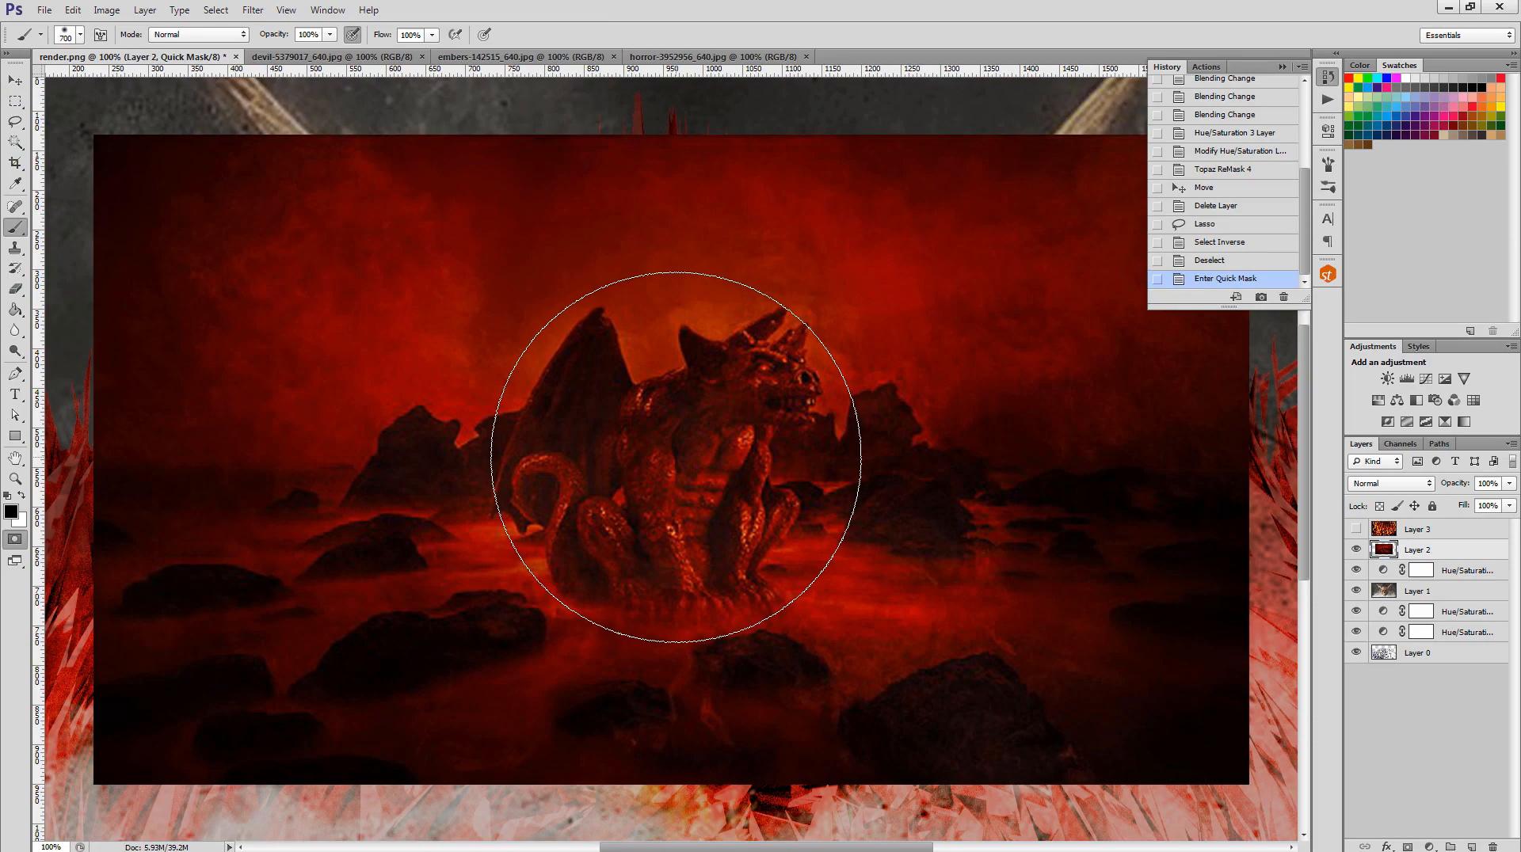
left_click(676, 457)
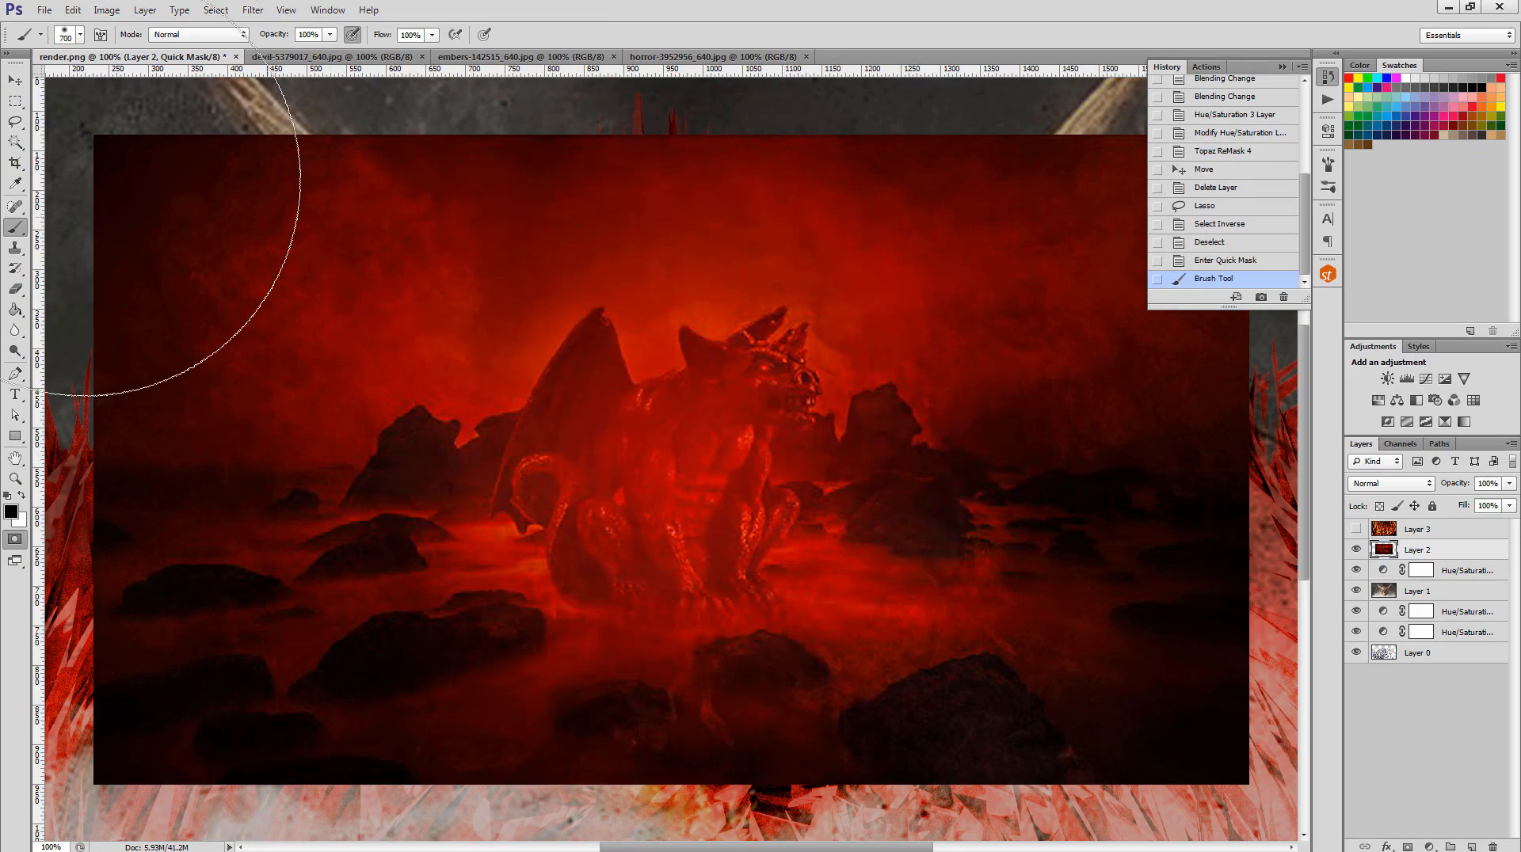
left_click(1356, 550)
left_click(1355, 551)
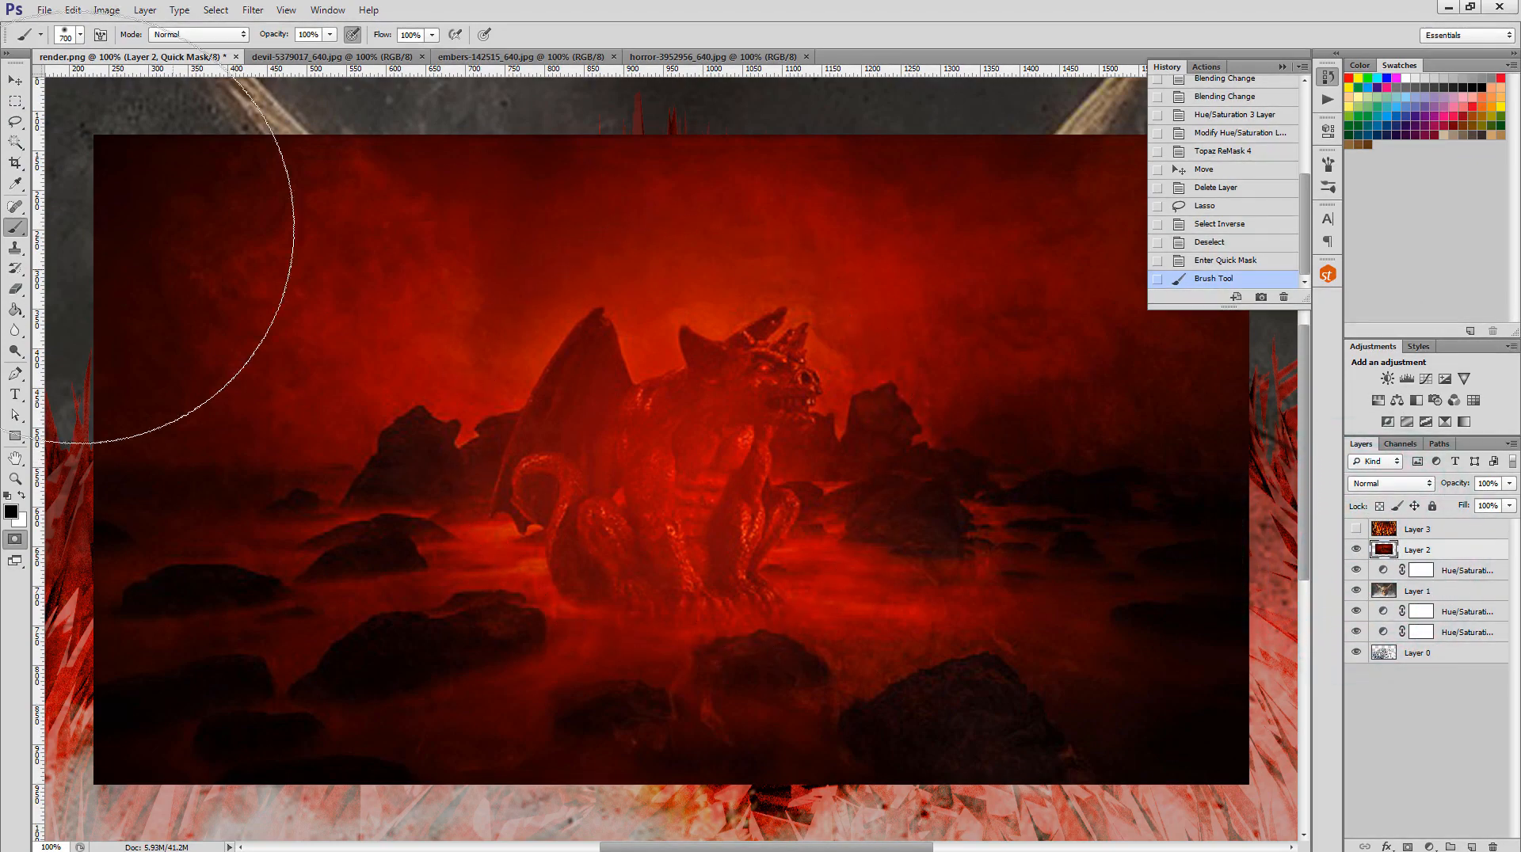
left_click(14, 538)
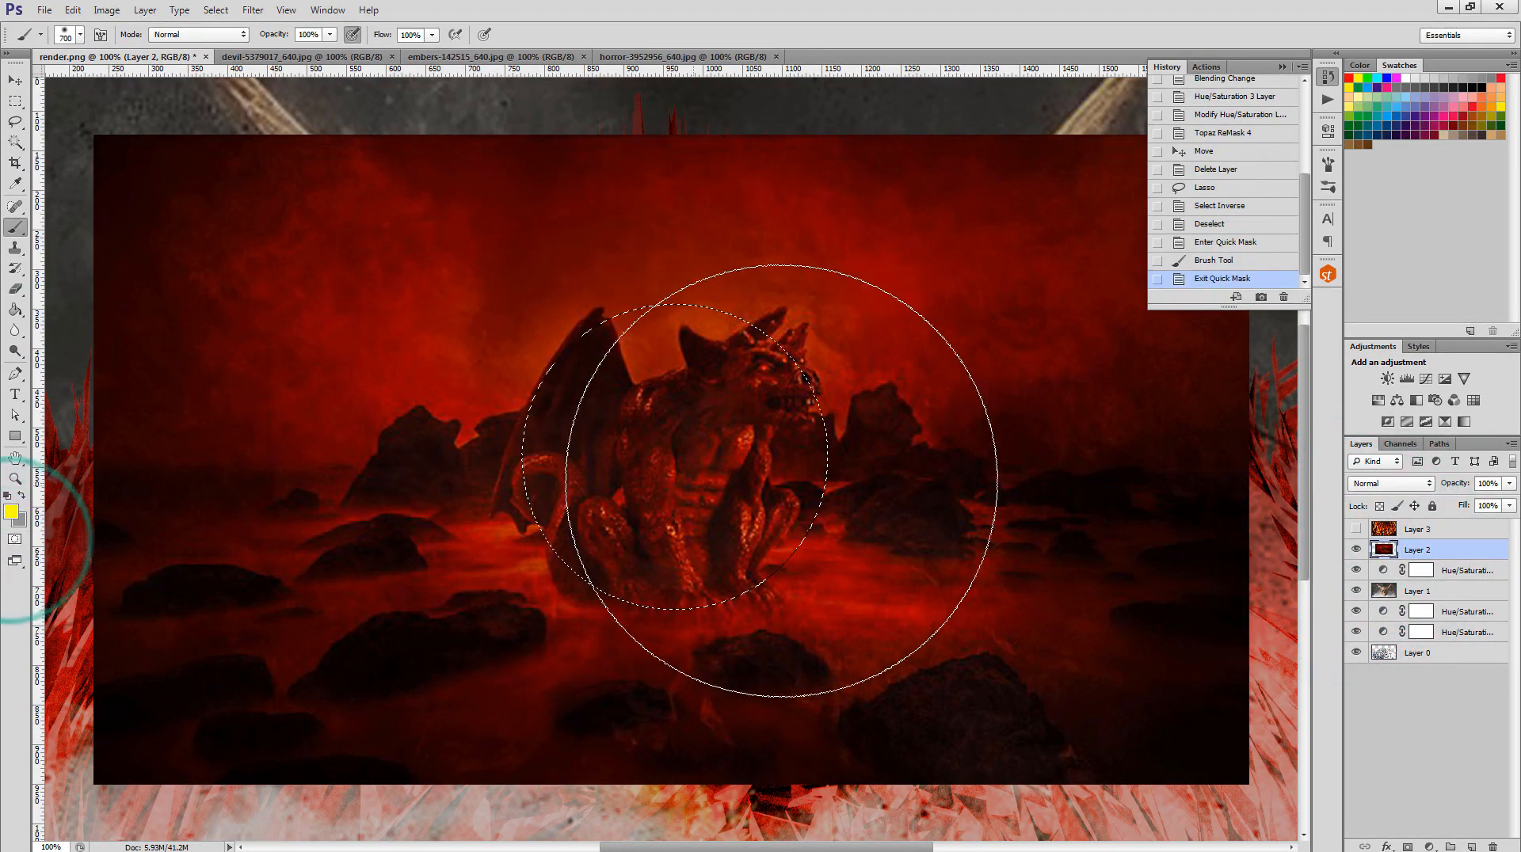
left_click(1355, 549, "alt")
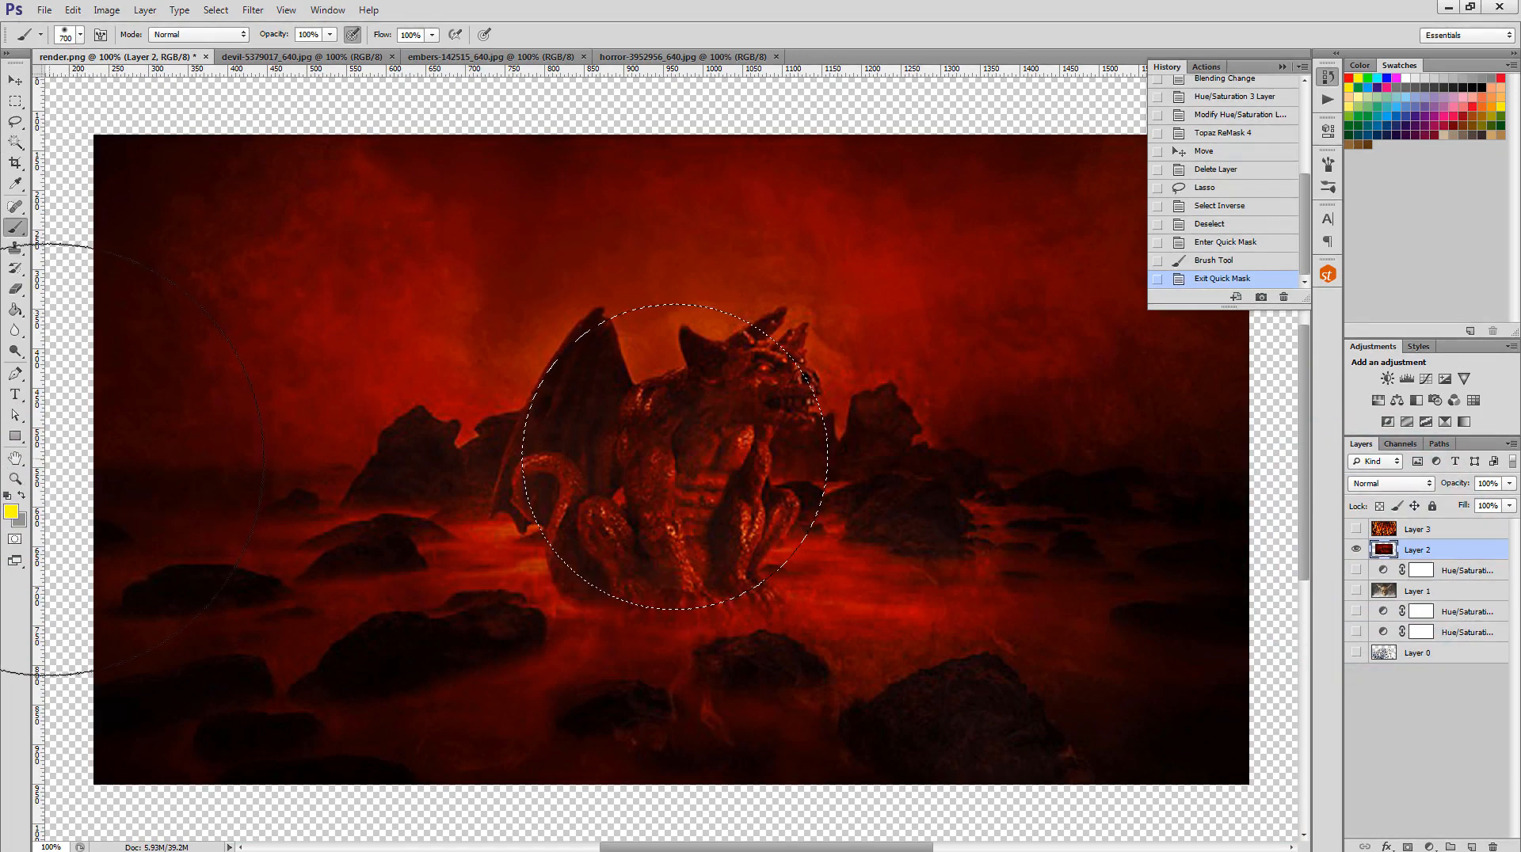
- Cover the creature with 700 px Quick Mask brush dabs and erase the mask in a band around its outline
left_click(14, 541)
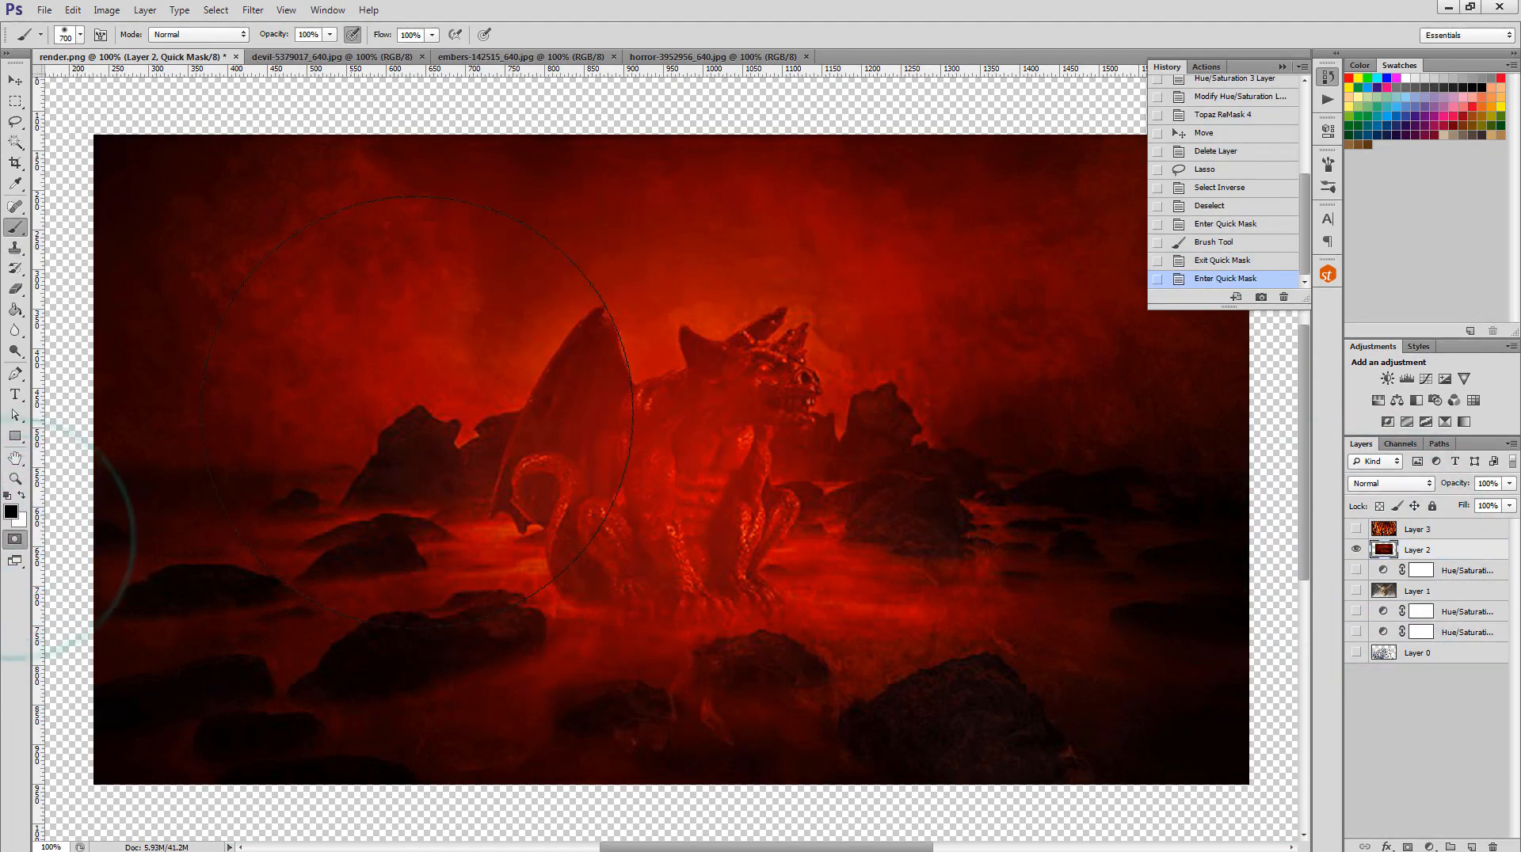
left_click(686, 476)
left_click(668, 468)
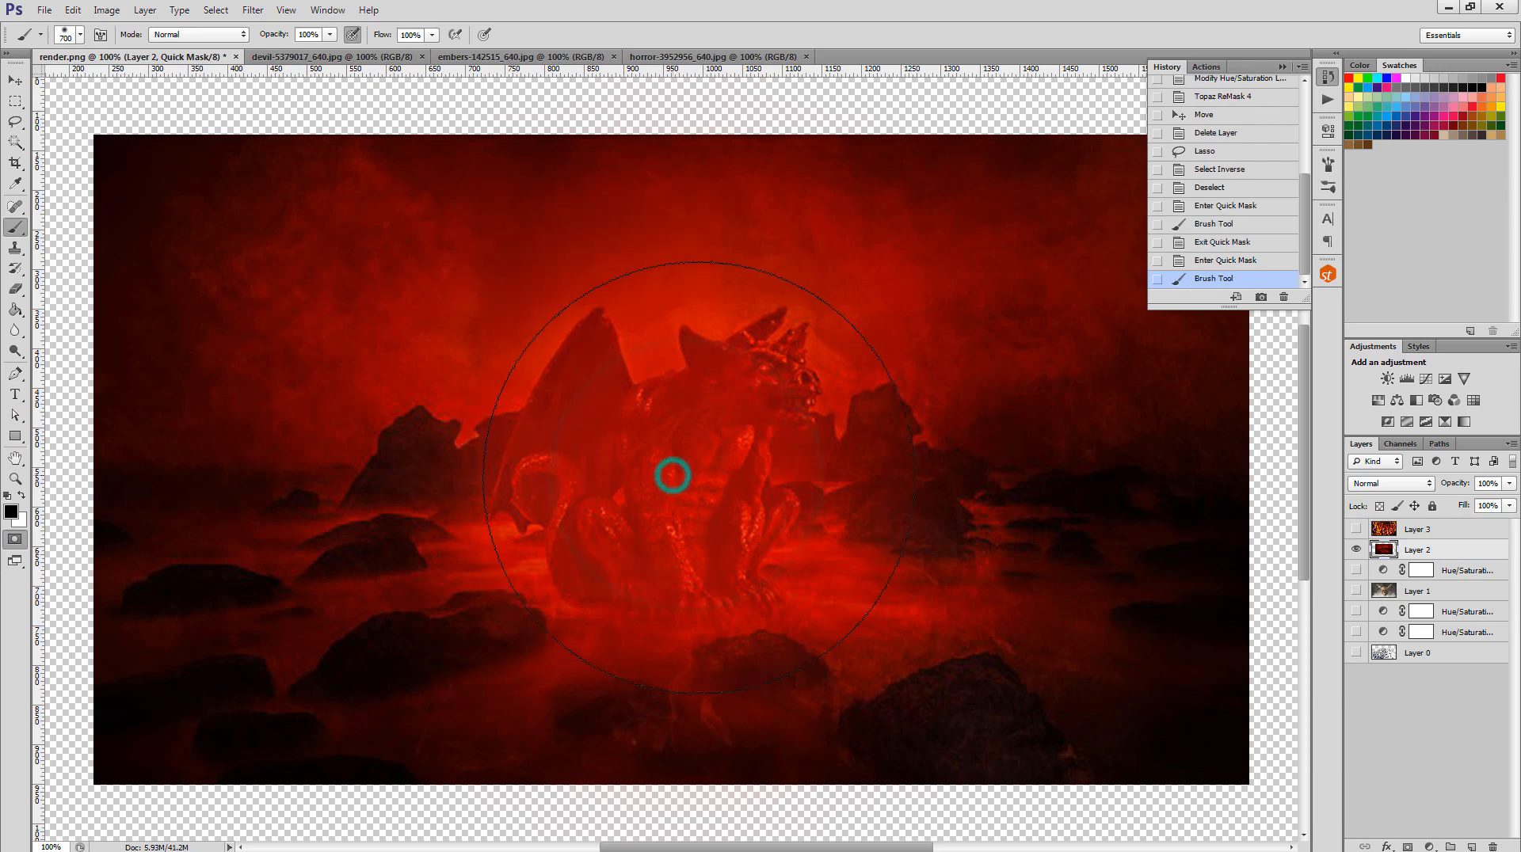
left_click(698, 473)
left_click(679, 468)
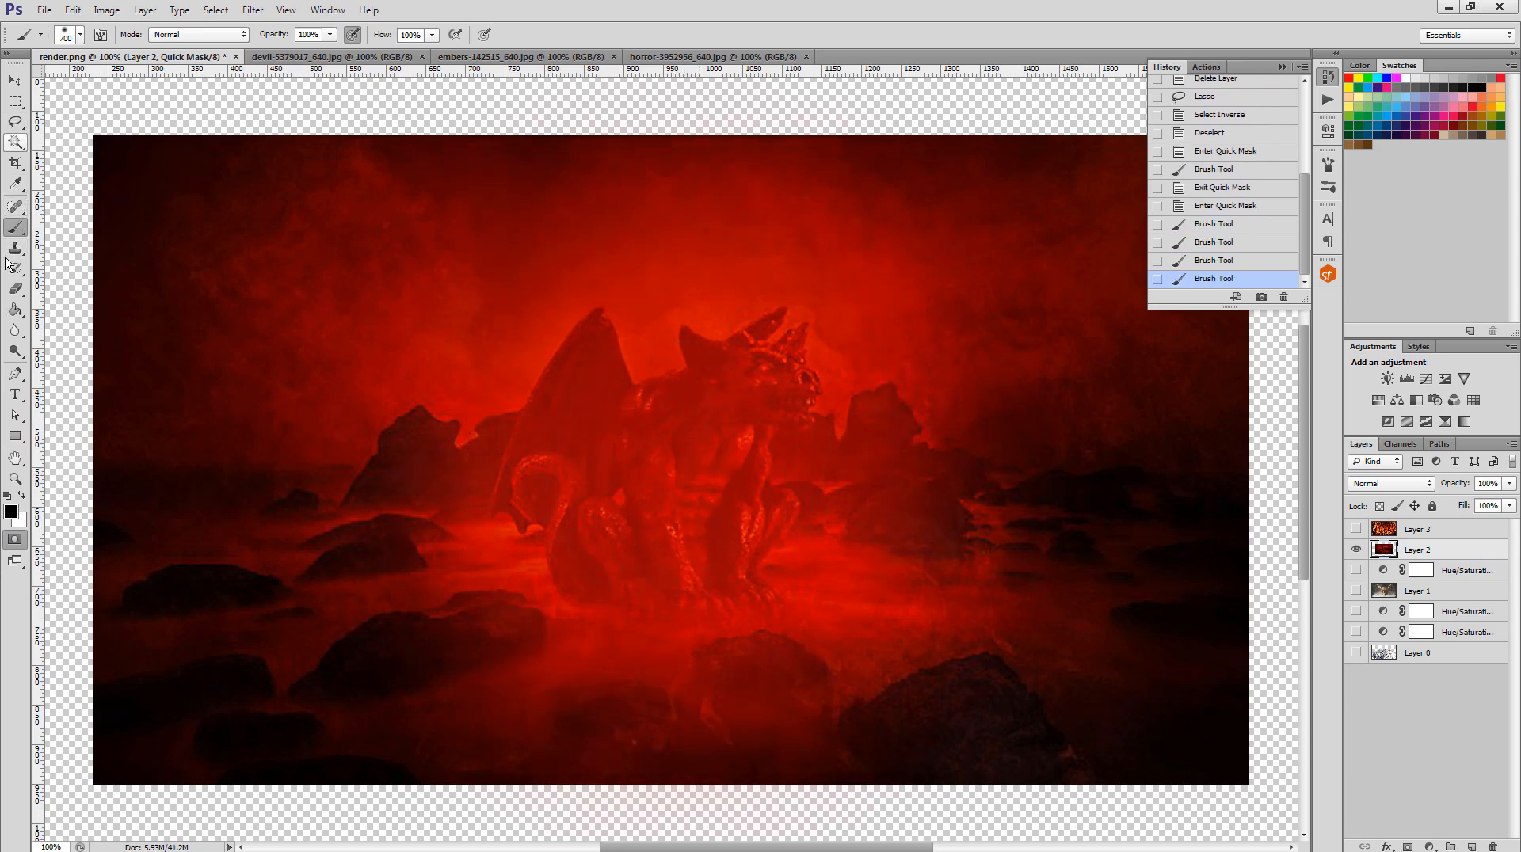
left_click(9, 291)
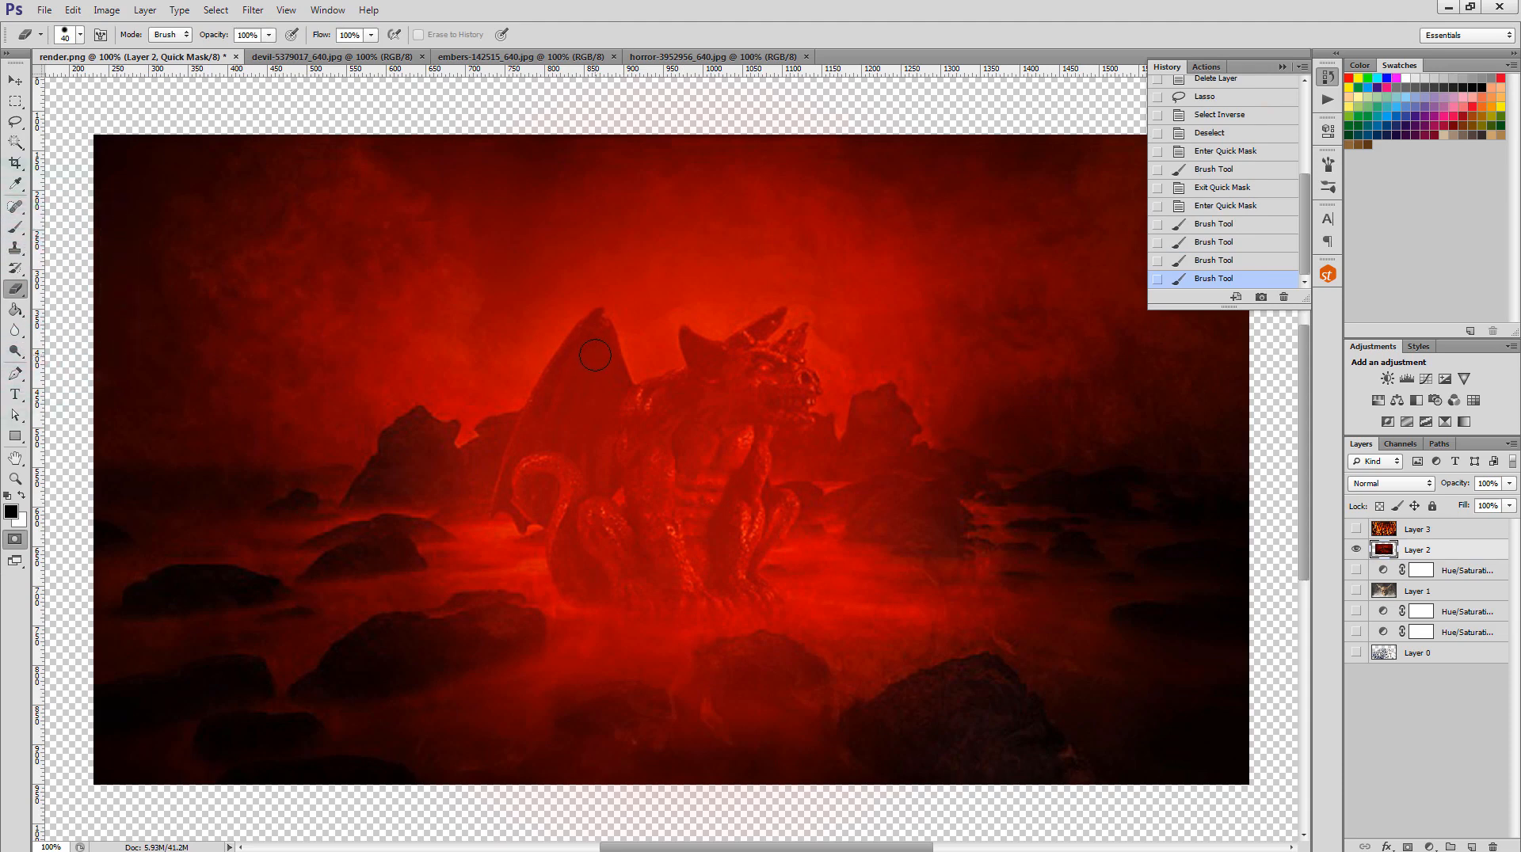
mouse_move(632, 261)
left_mouse_down()
mouse_move(655, 360)
mouse_move(660, 309)
mouse_move(723, 312)
mouse_move(807, 284)
mouse_move(836, 294)
mouse_move(846, 408)
mouse_move(837, 443)
mouse_move(804, 459)
mouse_move(830, 496)
mouse_move(803, 568)
mouse_move(816, 619)
mouse_move(782, 654)
mouse_move(562, 636)
mouse_move(527, 567)
mouse_move(481, 533)
mouse_move(475, 441)
mouse_move(491, 405)
mouse_move(539, 329)
mouse_move(621, 280)
left_mouse_up()
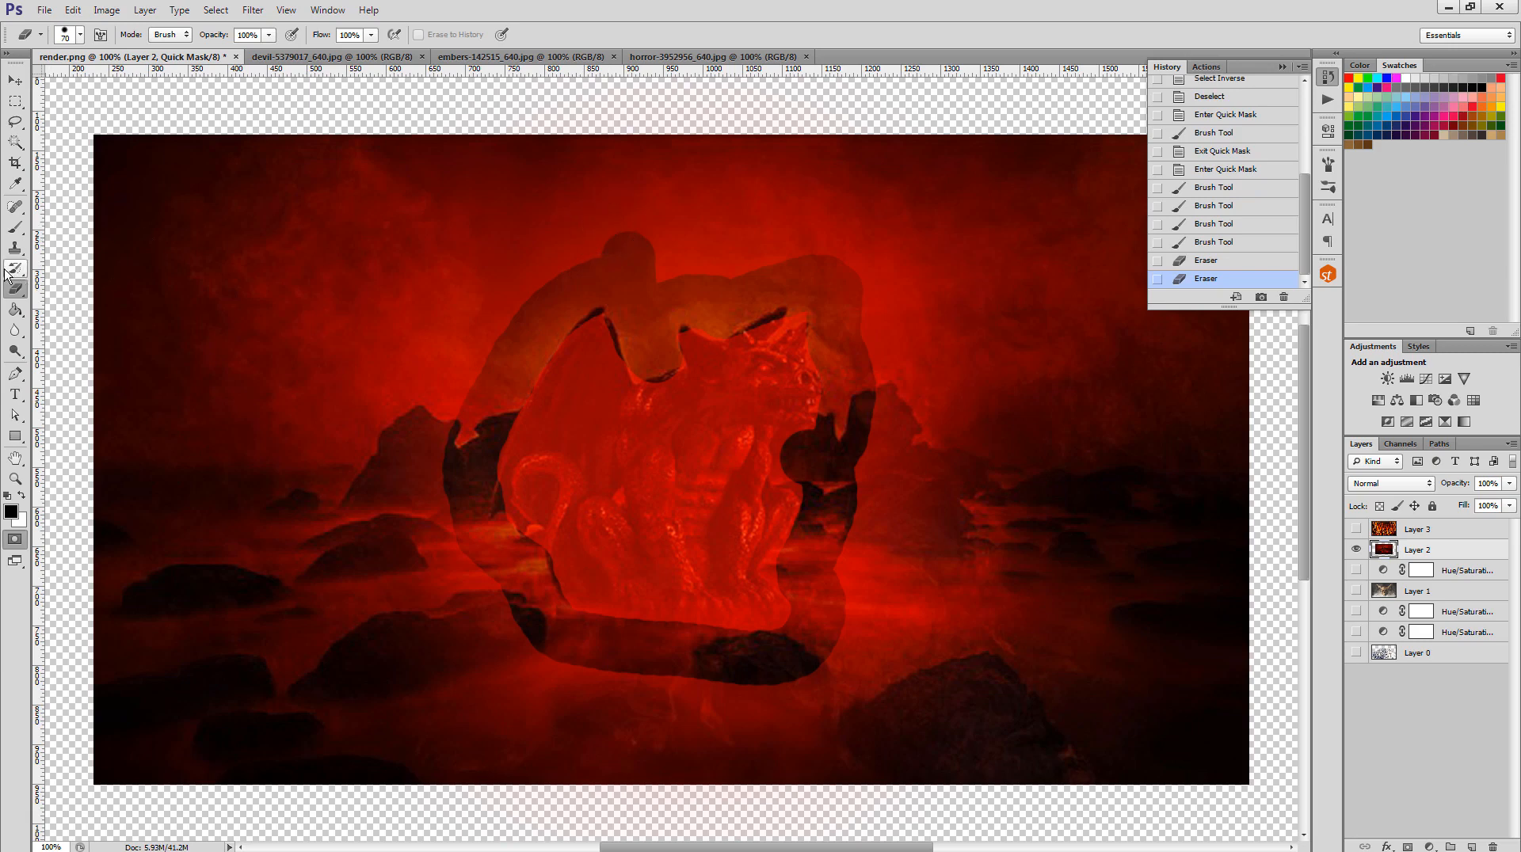
- Try to fill the outer area of the Quick Mask with the Paint Bucket, and undo the fill
left_click(14, 310)
left_click(287, 309)
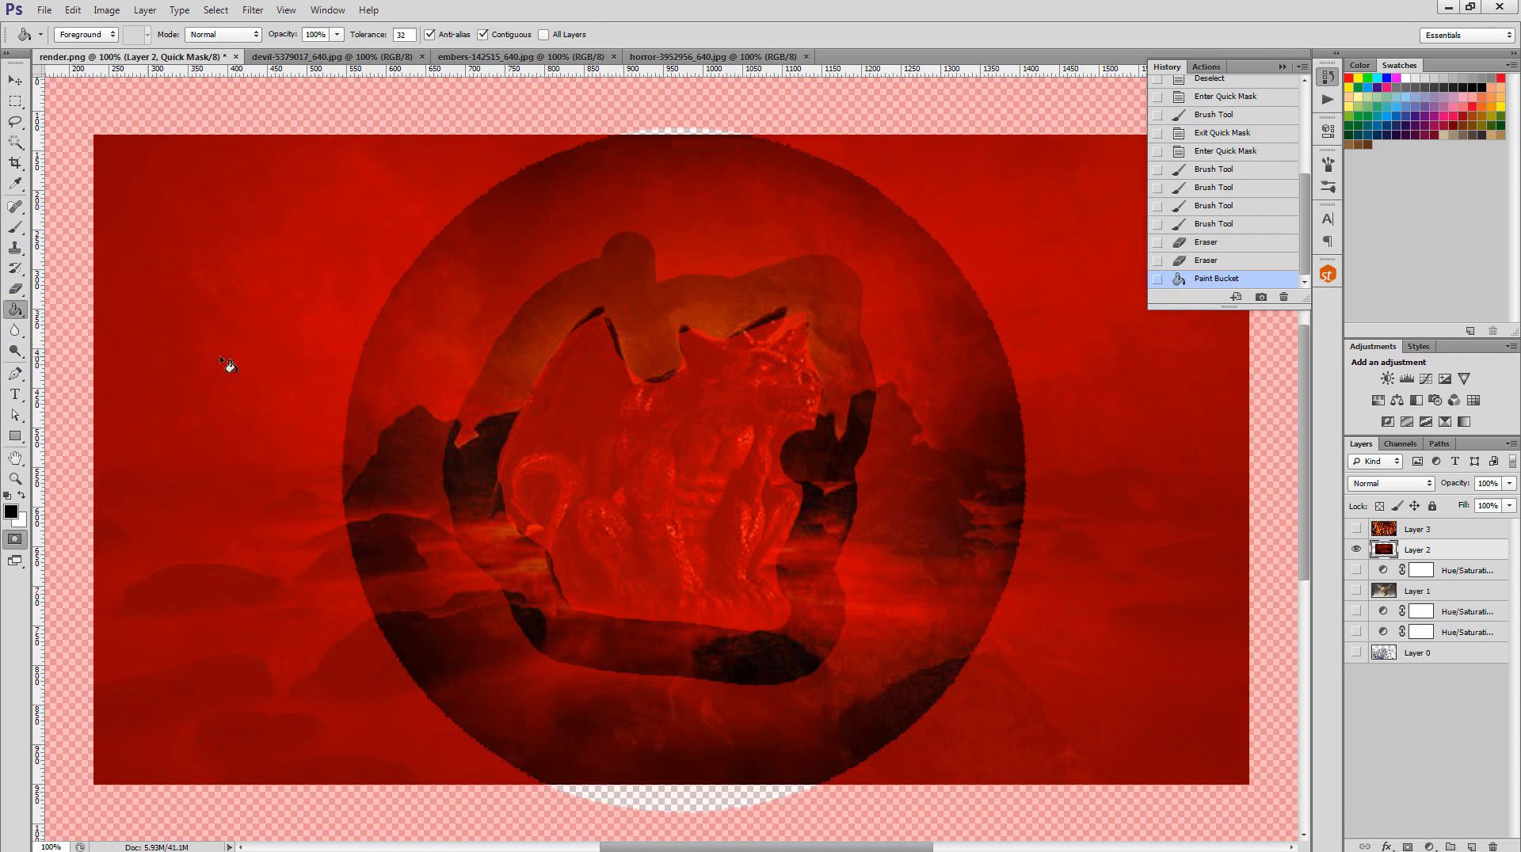
key("ctrl+z")
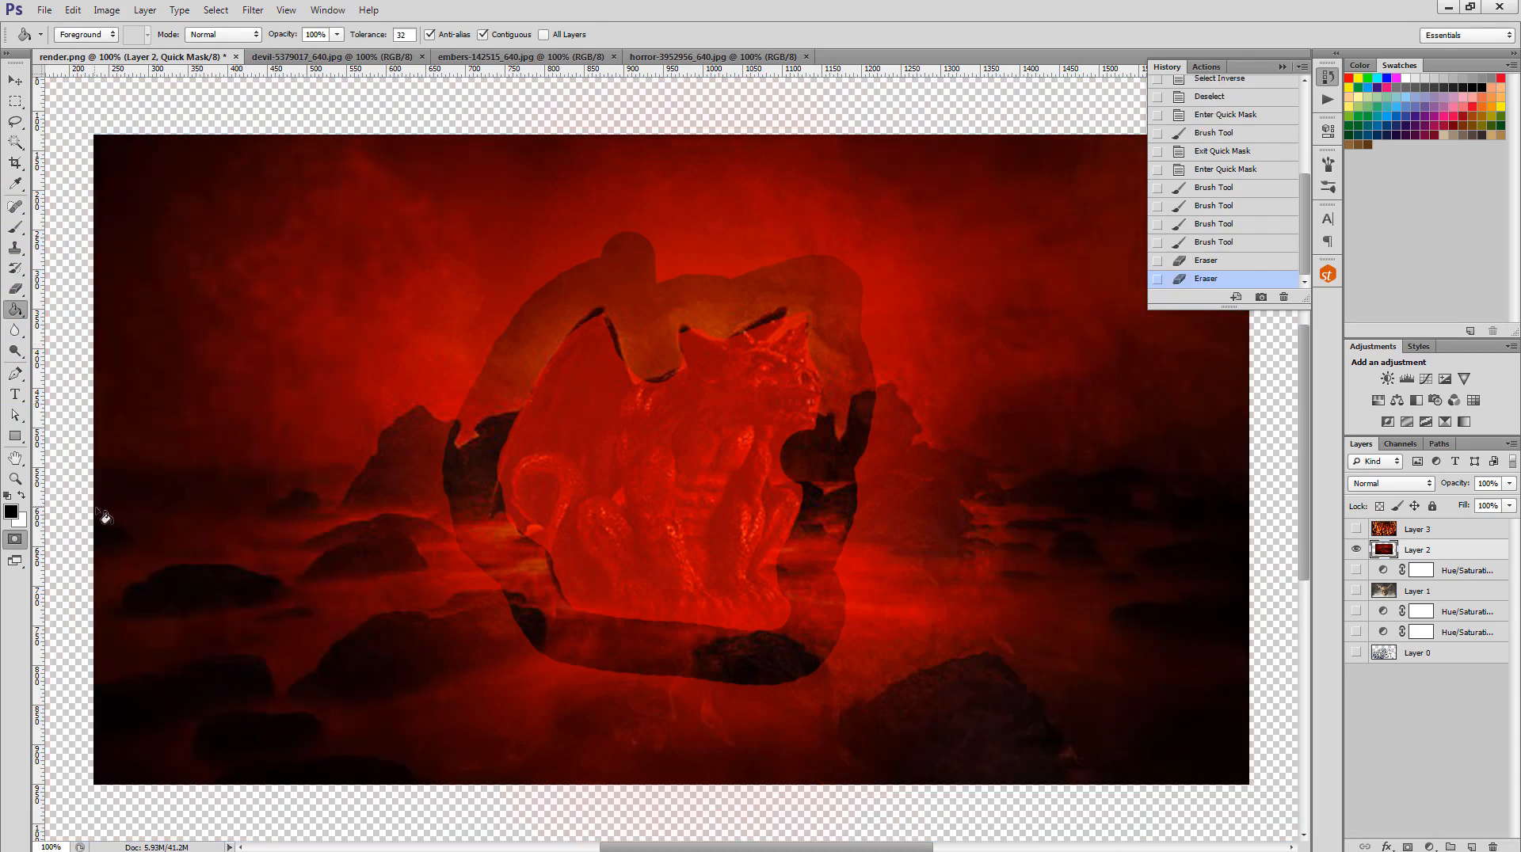
- Exit Quick Mask, invert the selection and try clearing it on the devil layer, undo the clearing and deselect
left_click(24, 539)
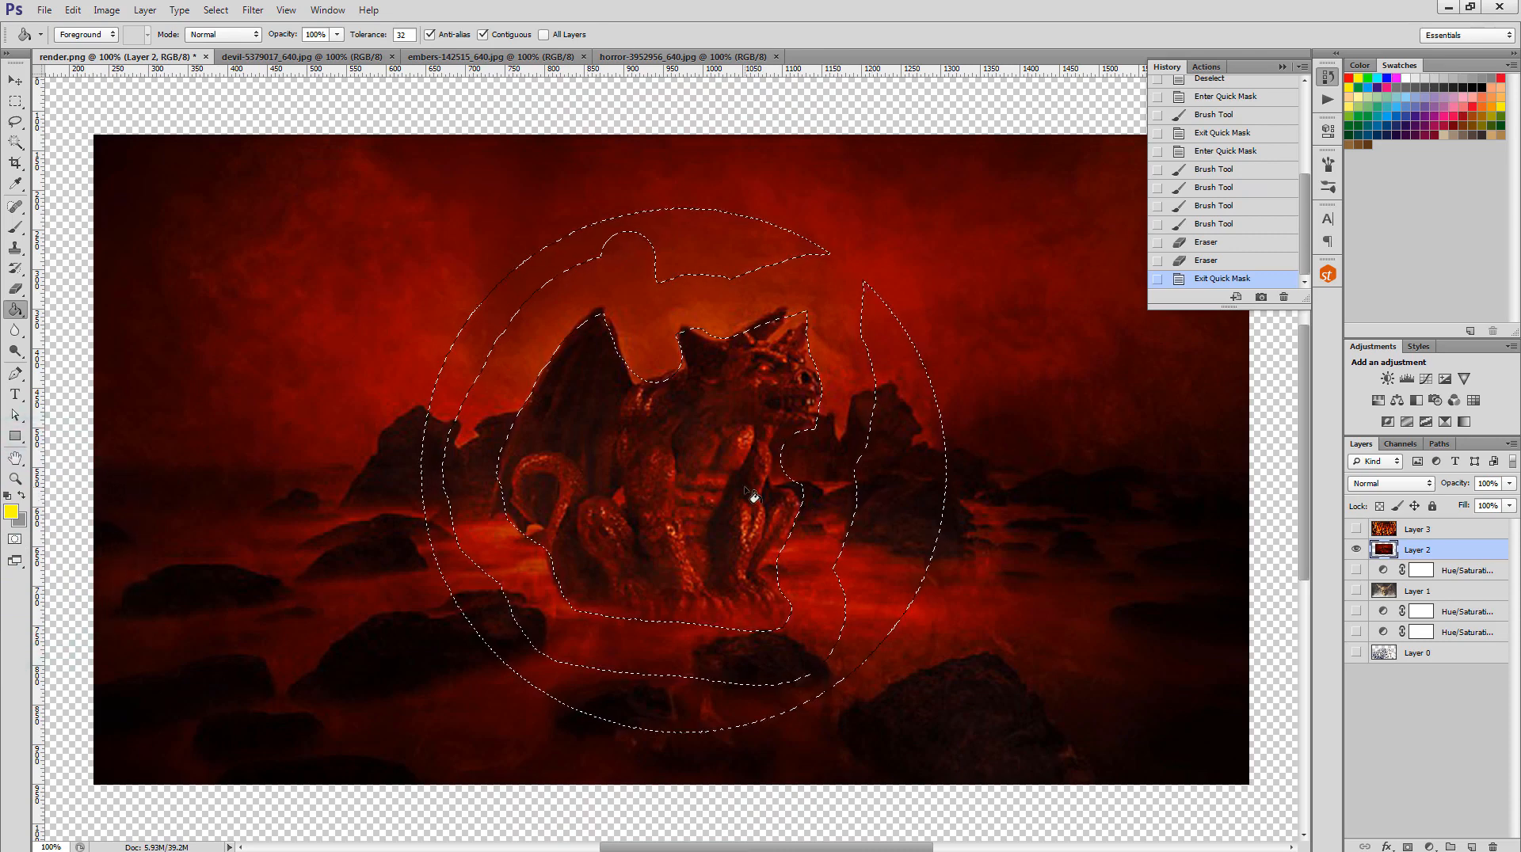
key("ctrl+shift+i")
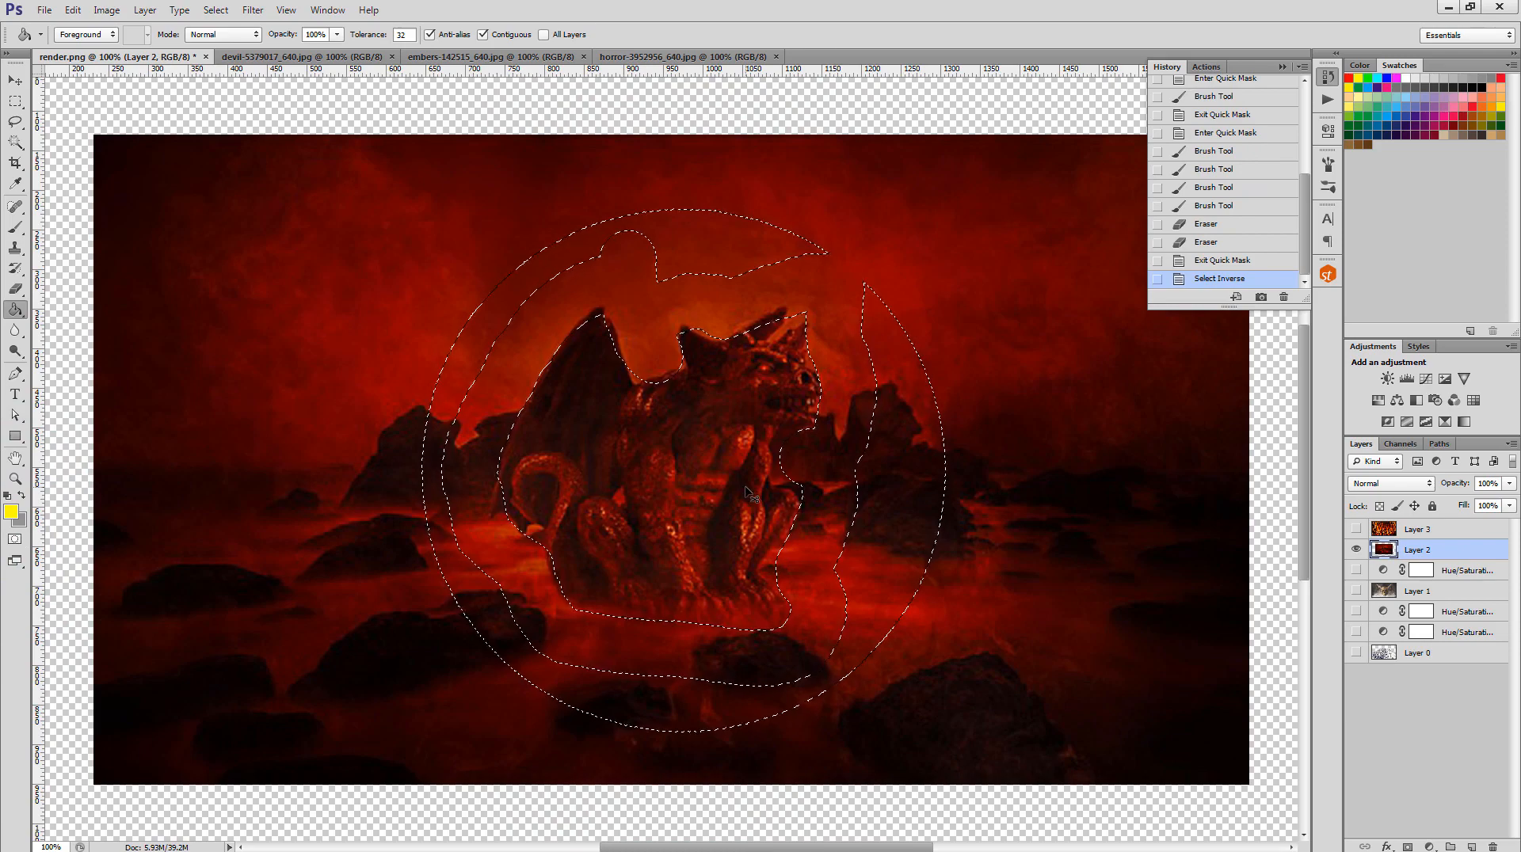
key("Delete")
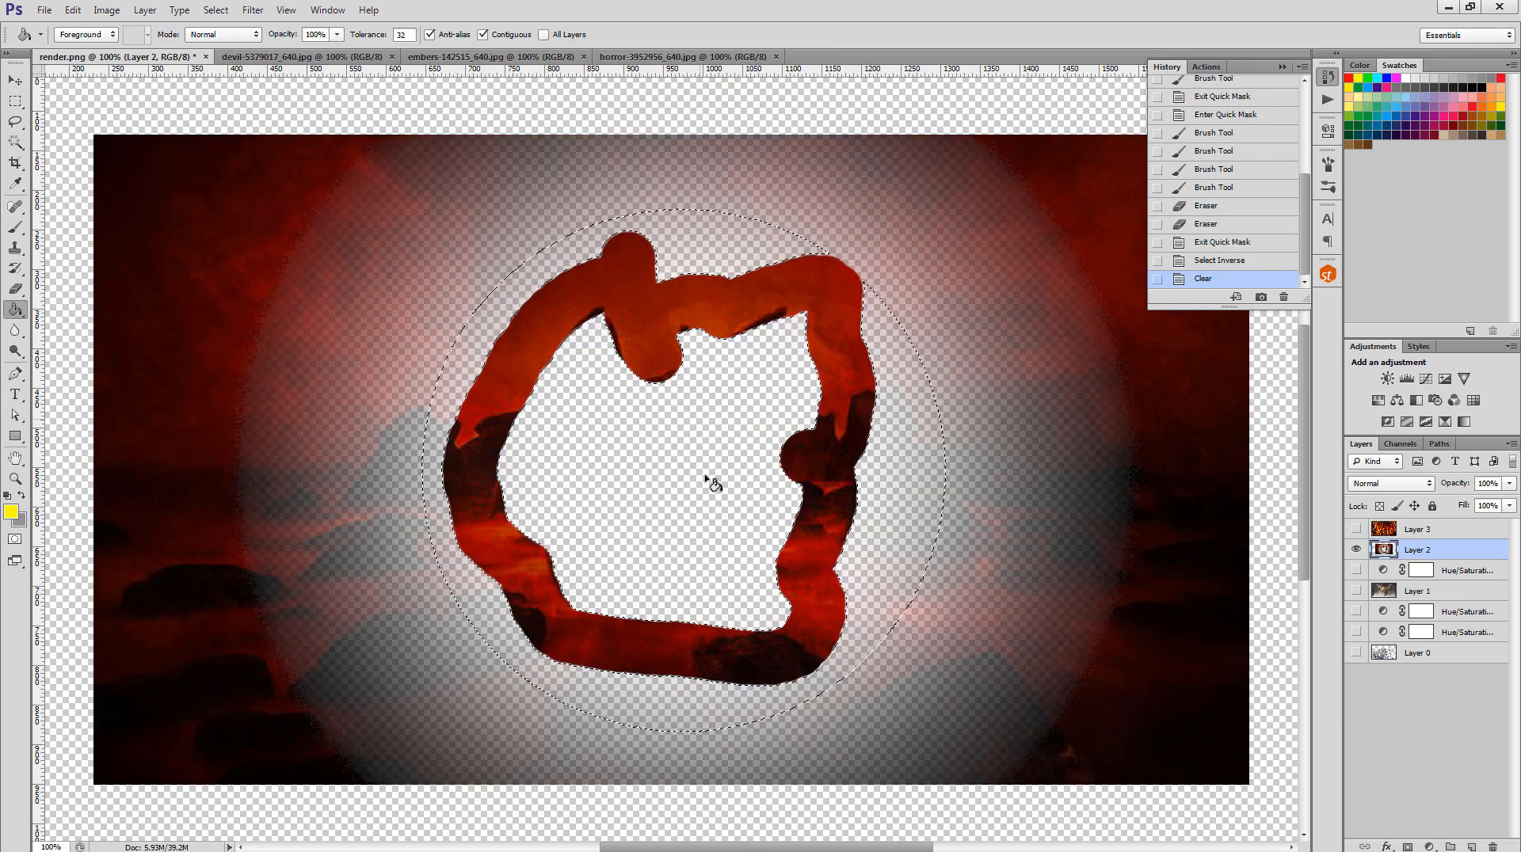
key("ctrl+z")
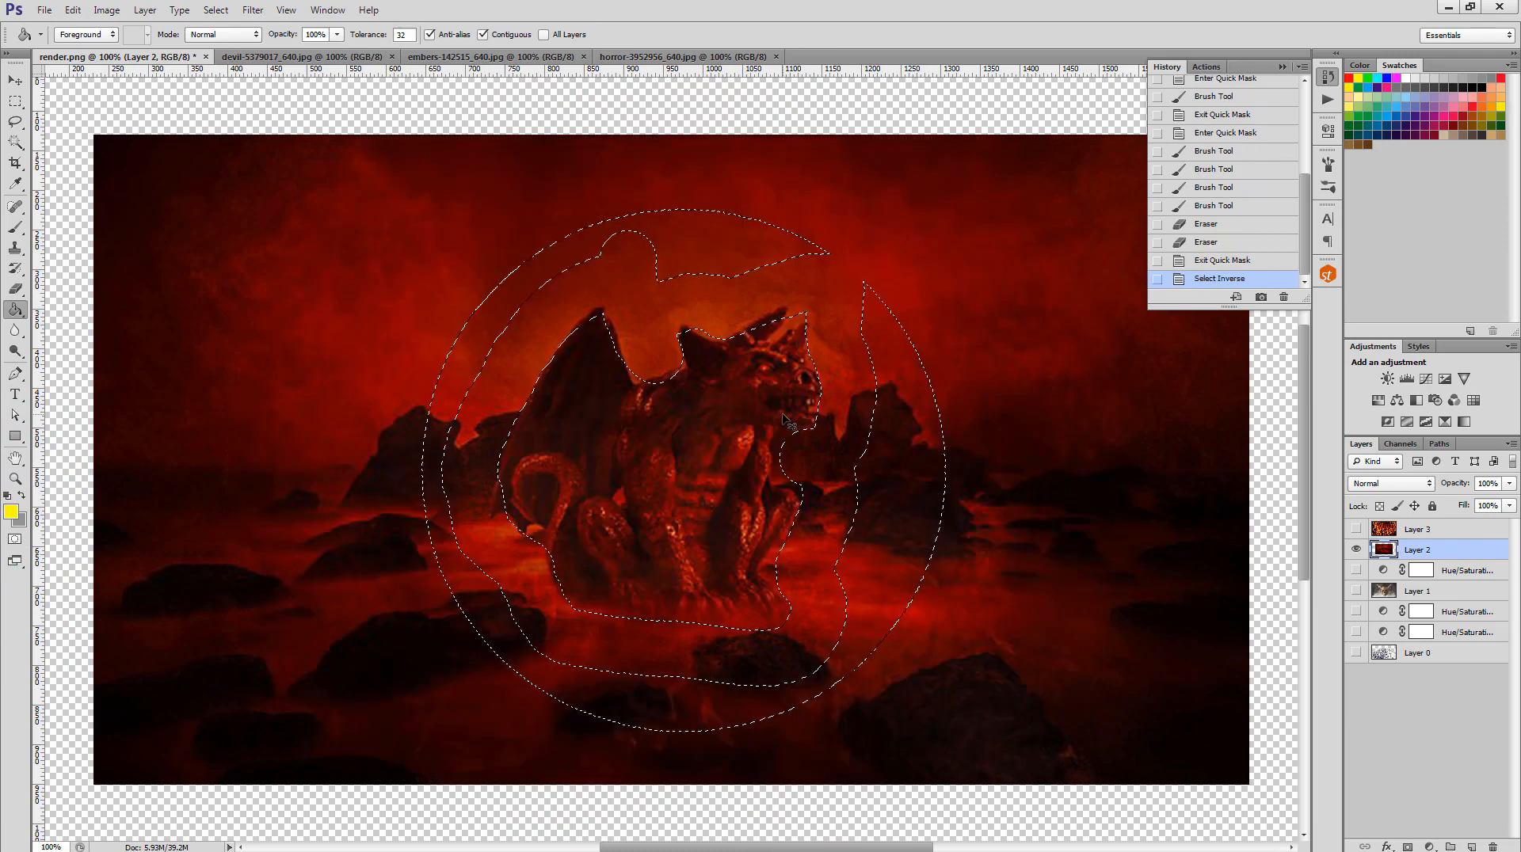
key("ctrl+d")
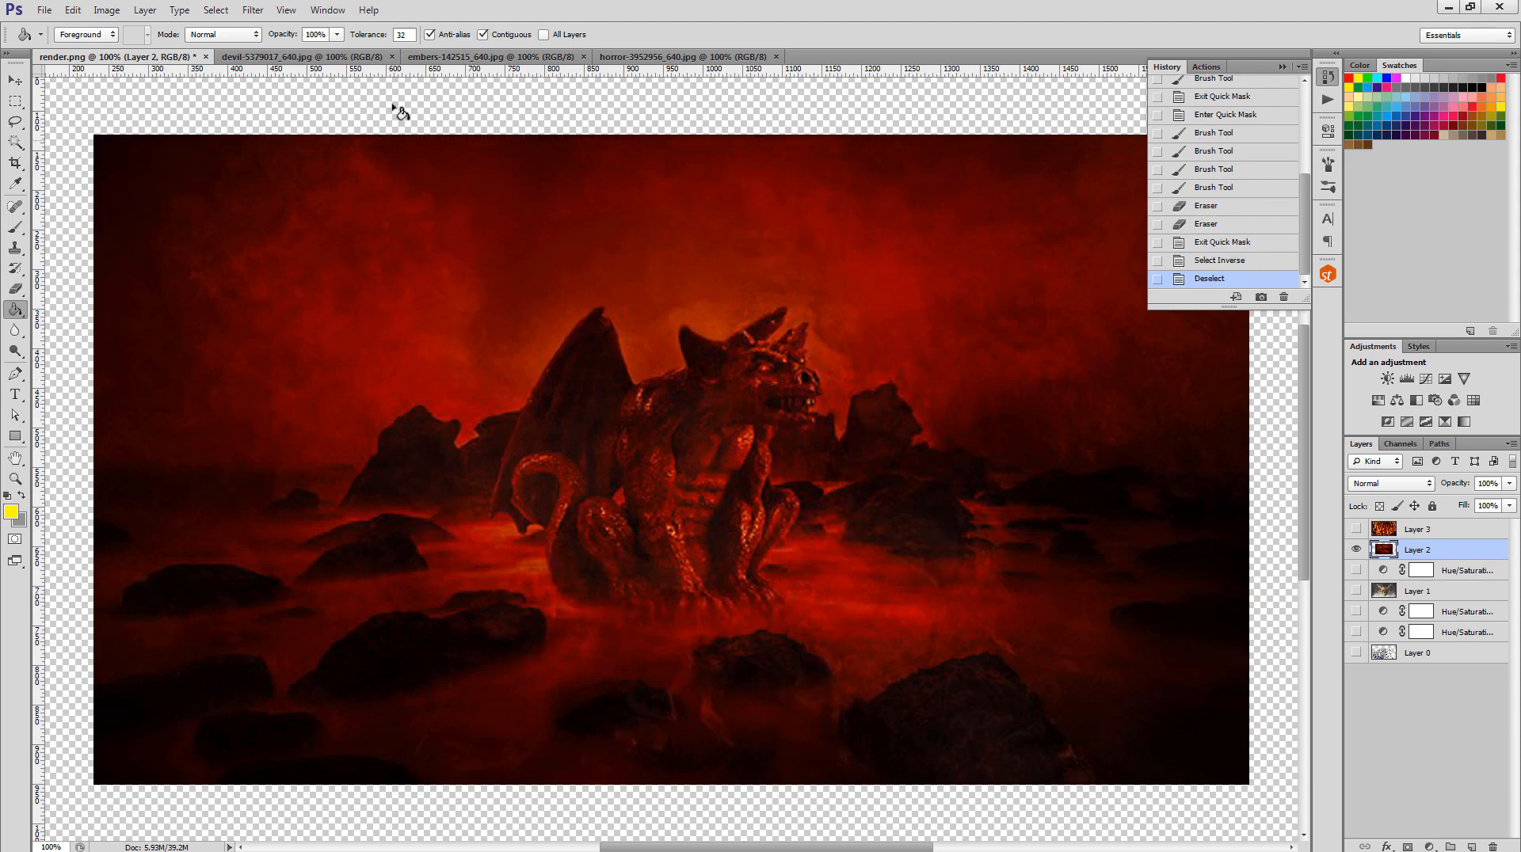
left_click(253, 9)
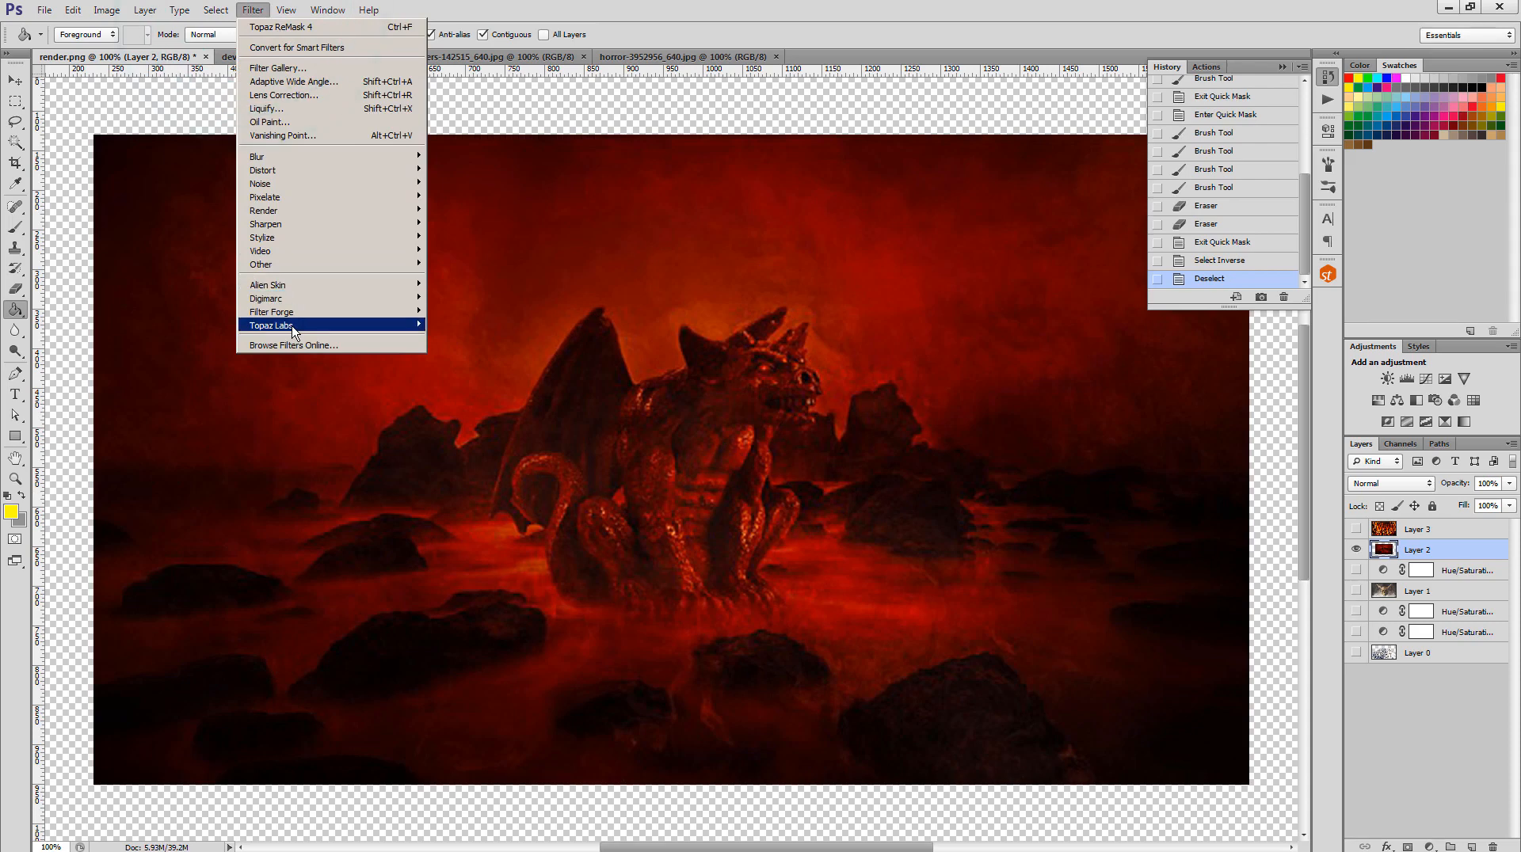
mouse_move(273, 325)
left_click(865, 4)
- Outline the winged creature with a freehand Lasso selection, invert it and cut away everything around the creature
left_click(15, 121)
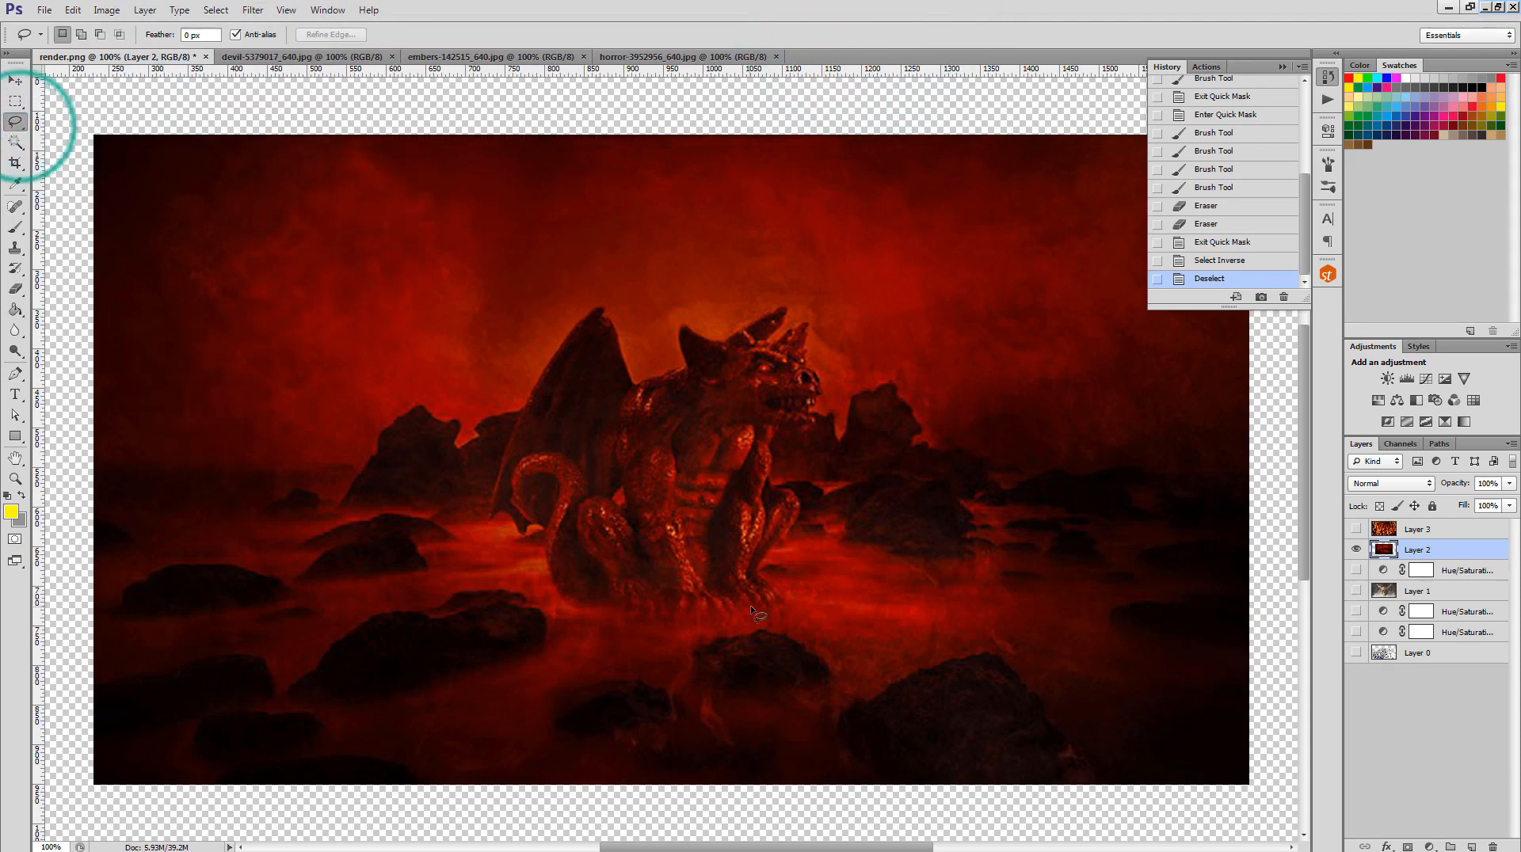
mouse_move(786, 612)
left_mouse_down()
mouse_move(642, 618)
mouse_move(552, 575)
left_mouse_up()
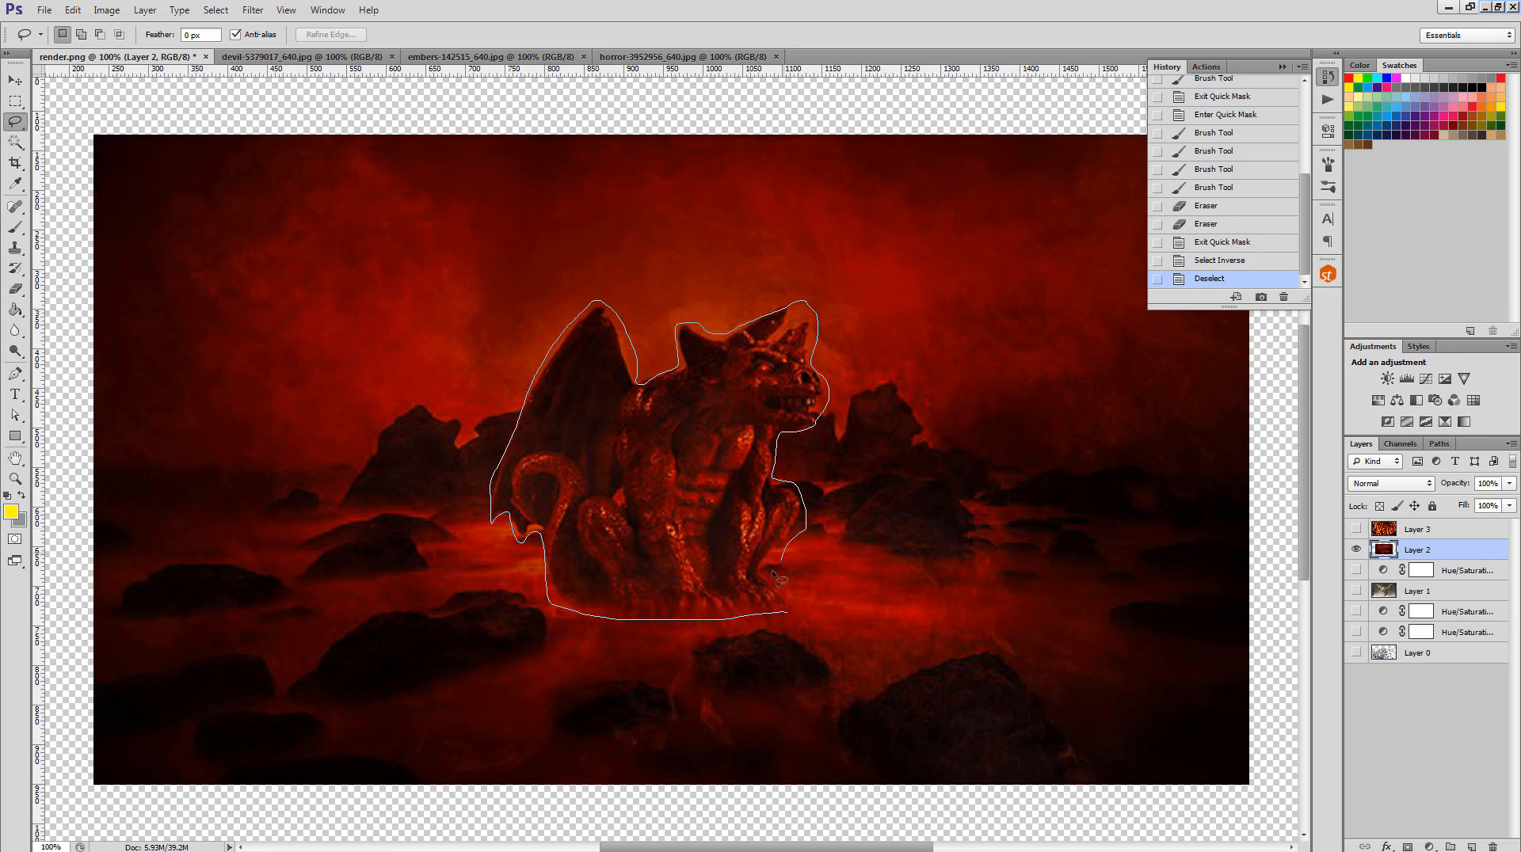
left_click_drag(792, 615, 787, 612)
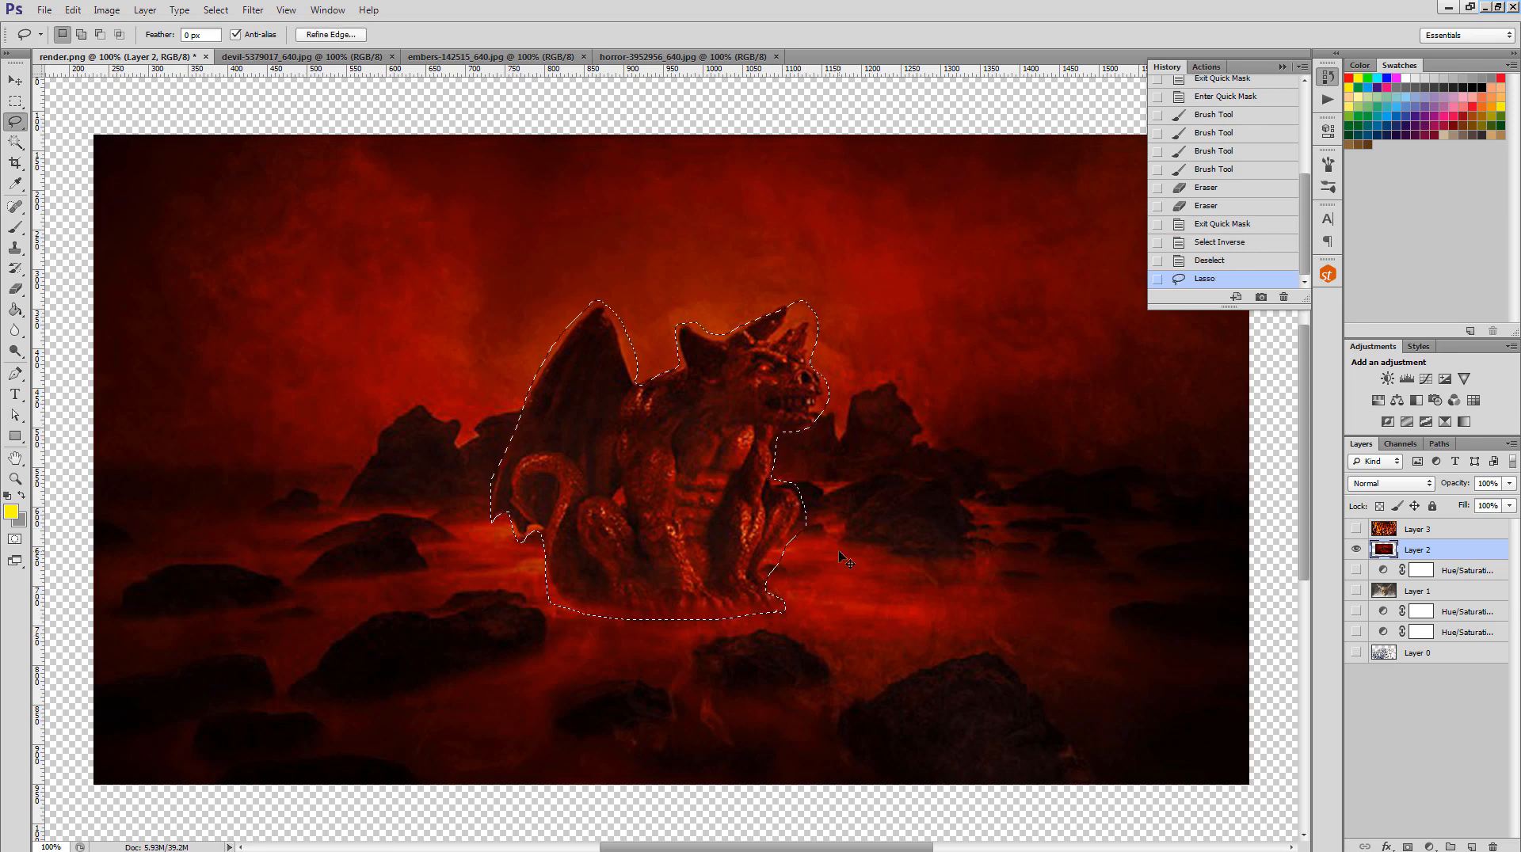
key("ctrl+shift+i")
key("ctrl+x")
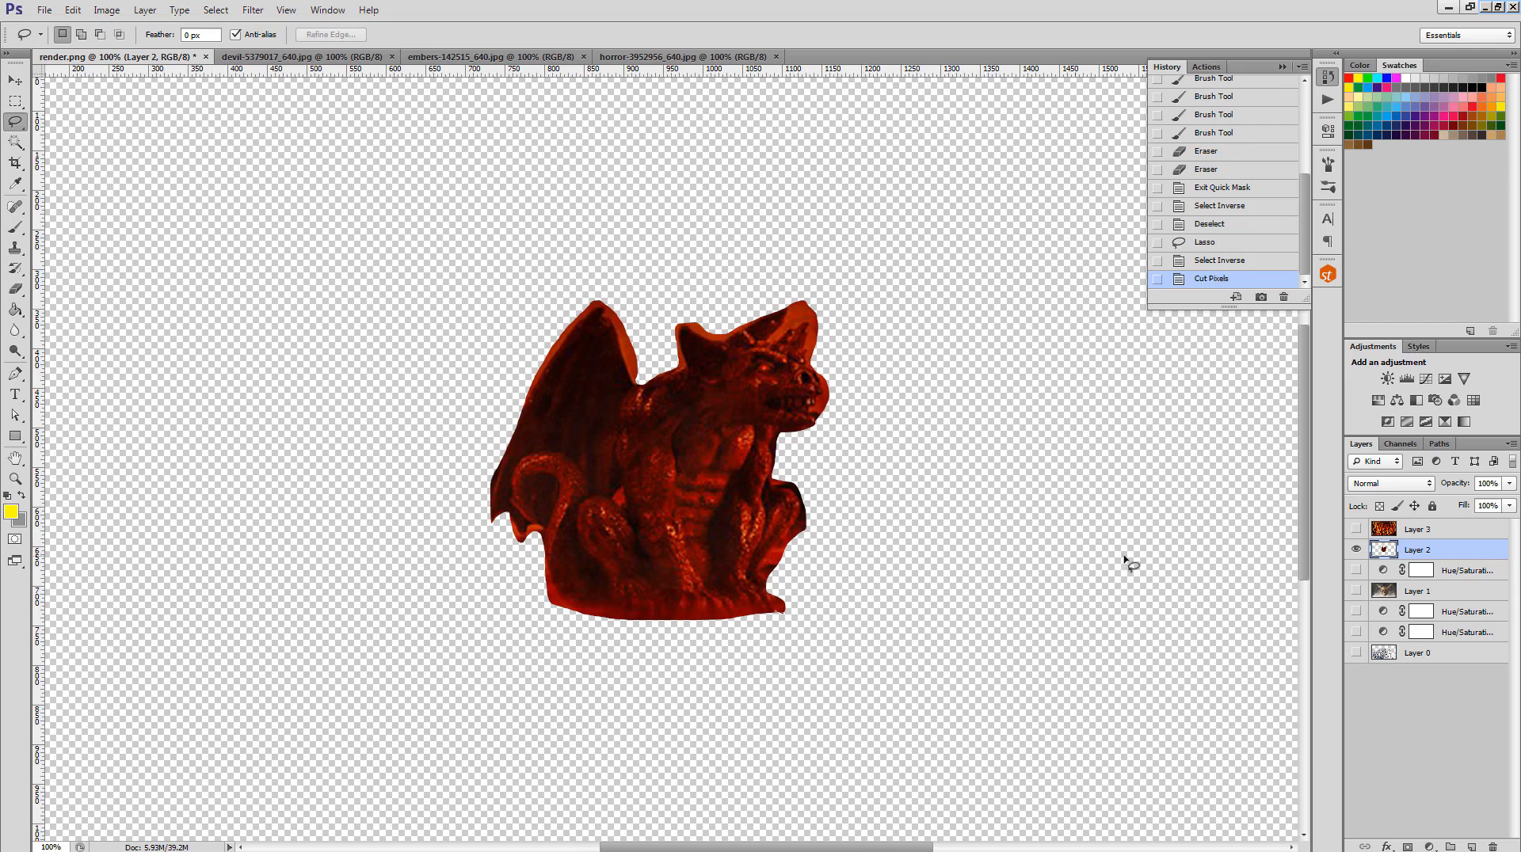
- Show the render, skull and adjustment layers again, and move the creature cutout into the image's lower-left corner
left_click(1356, 550, "alt")
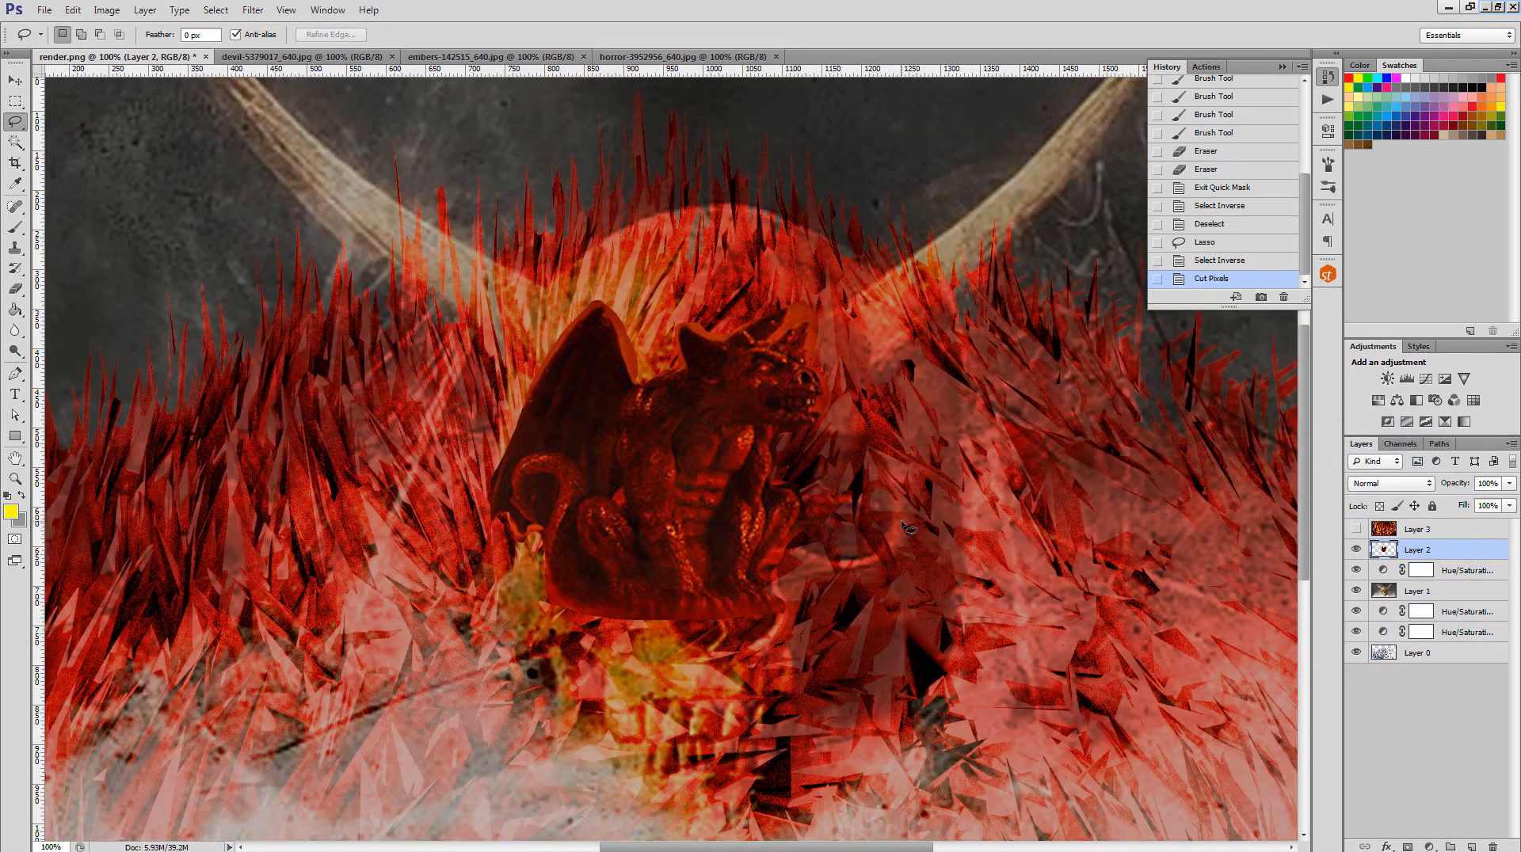
key("ctrl+minus")
key("v")
left_click_drag(627, 531, 198, 743)
- Free-transform the creature cutout to about 158% width and 125.5% height, with -1.72° rotation and -5.70° horizontal skew
key("ctrl+t")
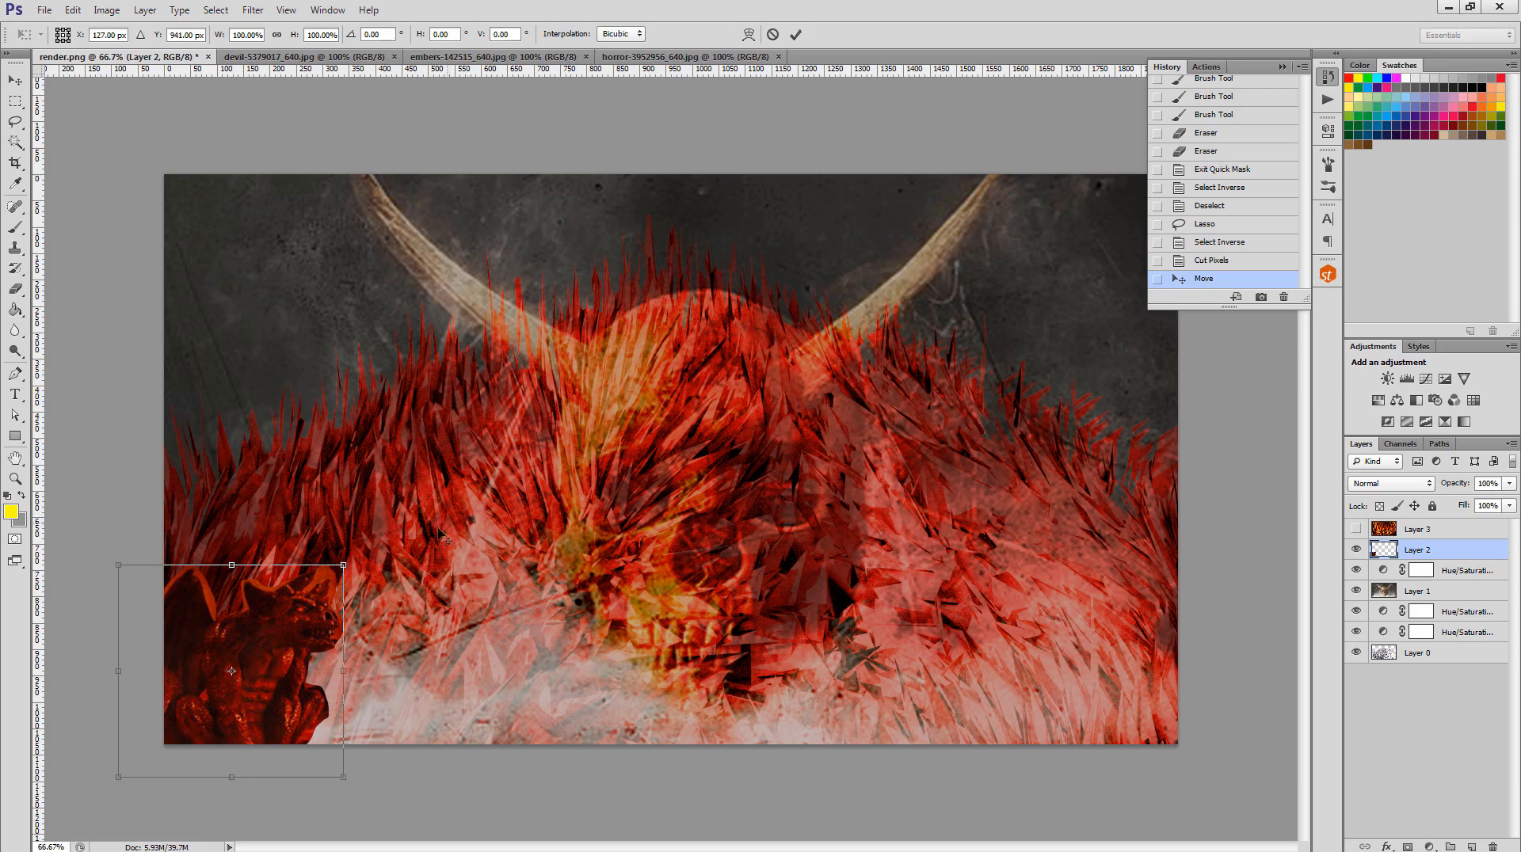
left_click_drag(438, 529, 480, 470)
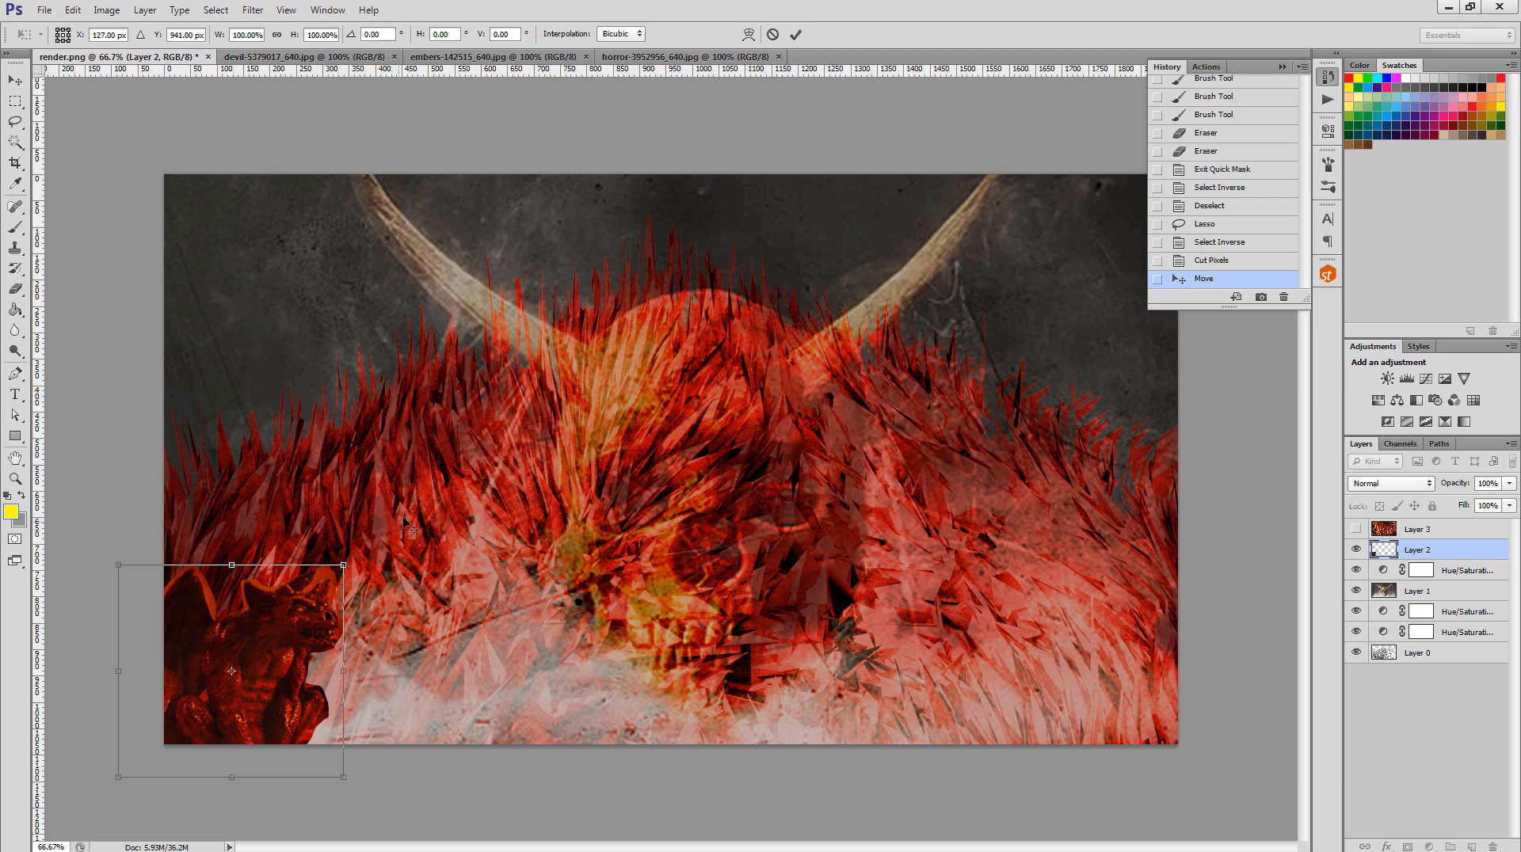
left_click(459, 467)
left_click_drag(348, 563, 459, 507)
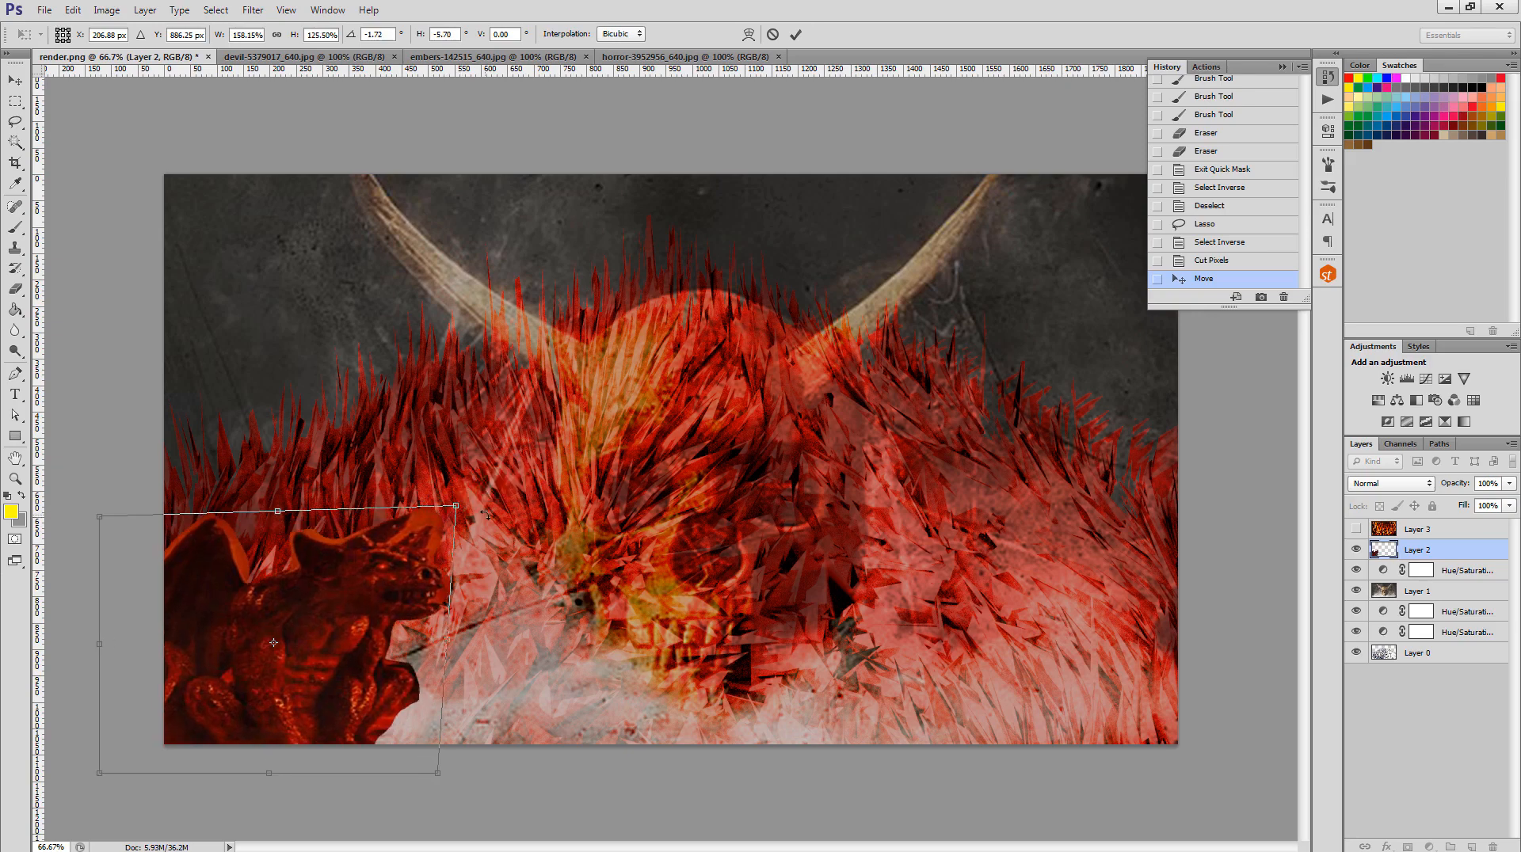
key("Return")
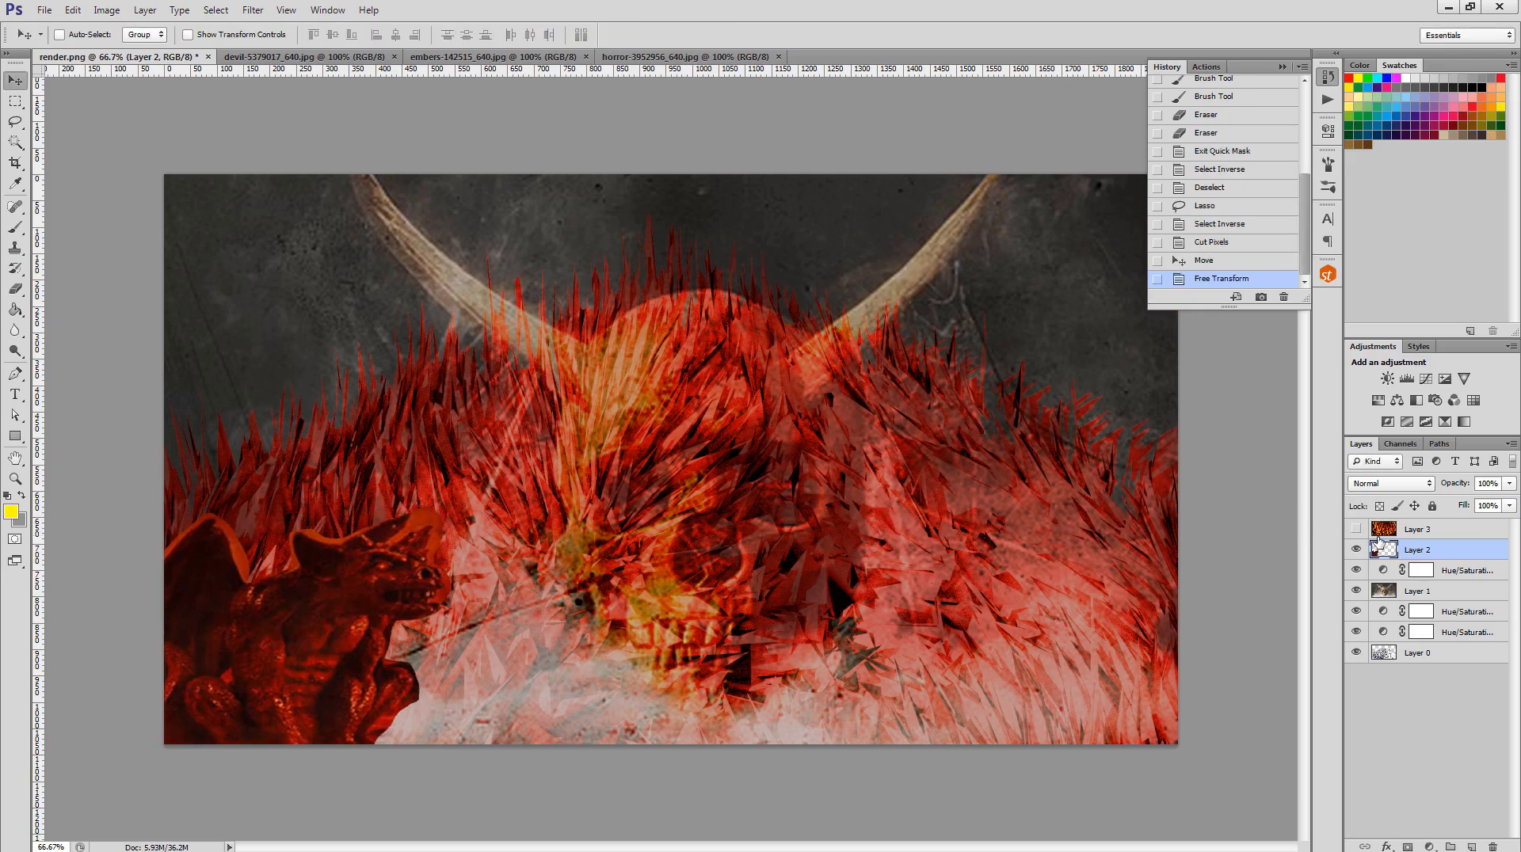
- Try Screen blending on the creature layer, set it to Hard Light, and shift the creature slightly to the left
left_click(1418, 483)
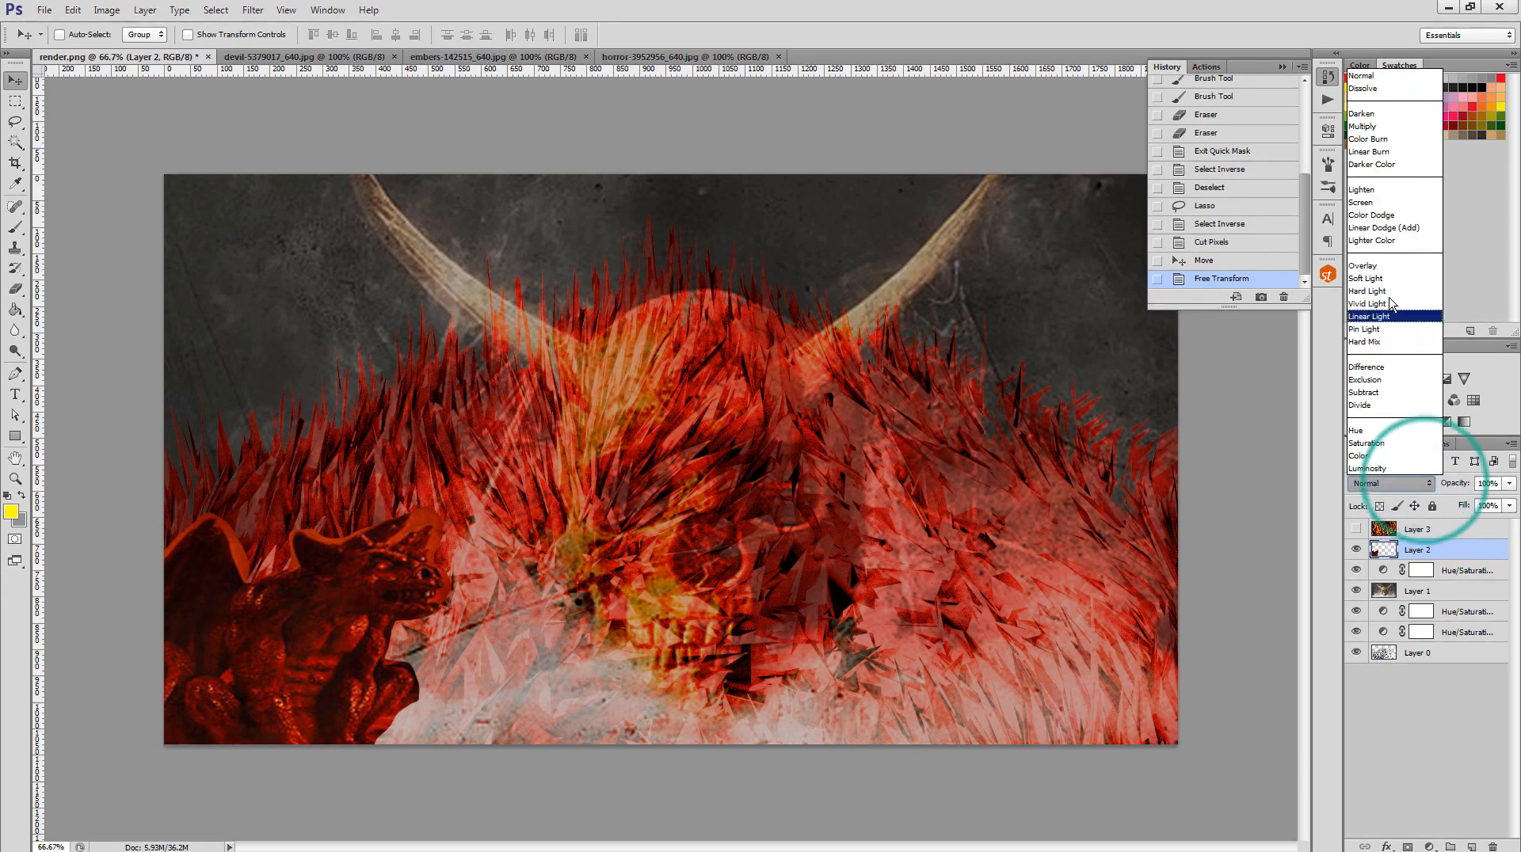
left_click(1392, 219)
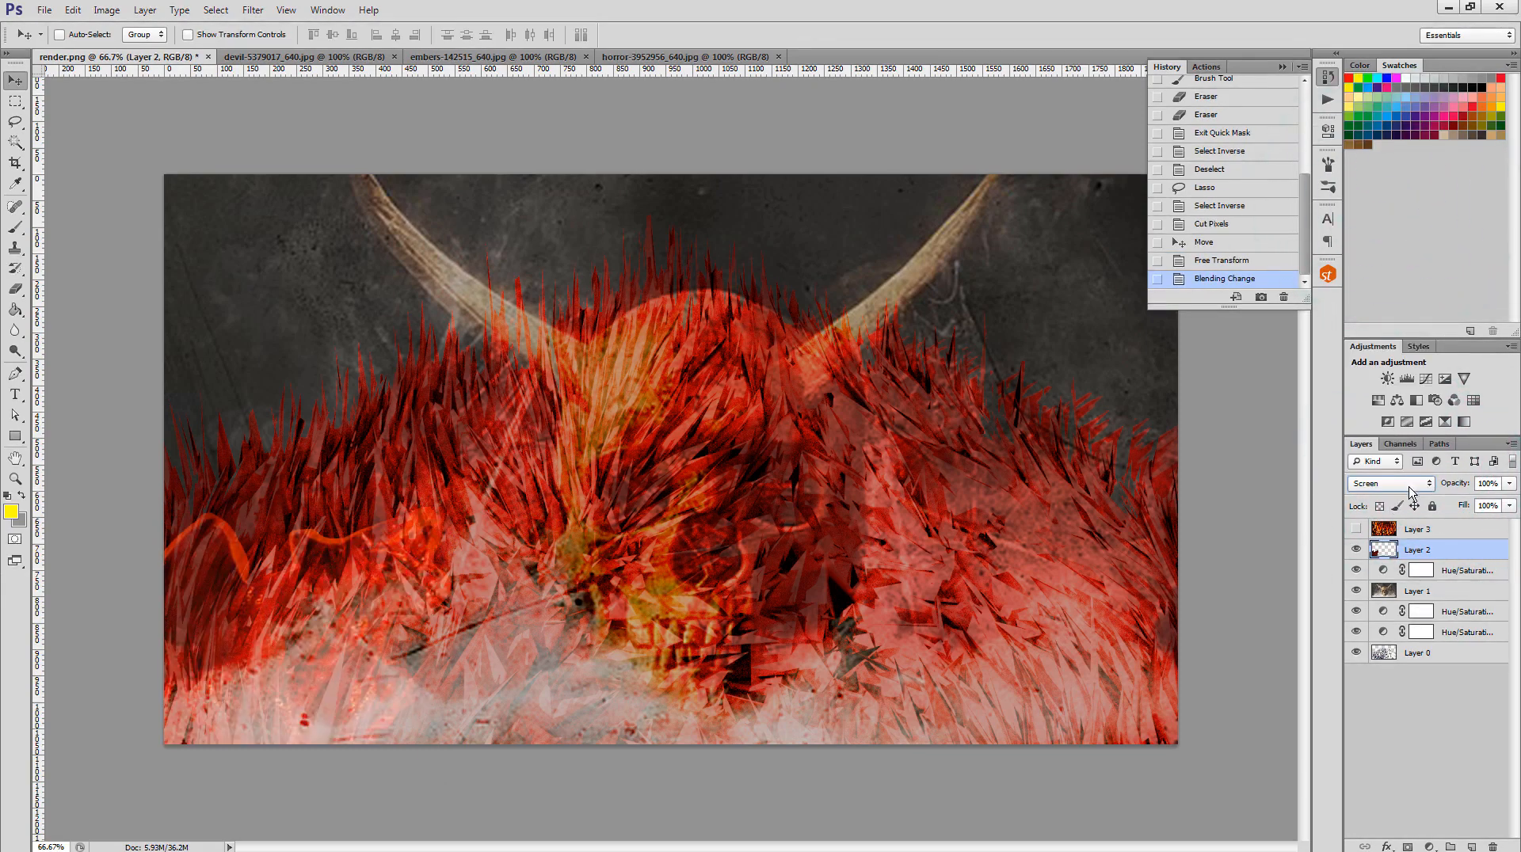
left_click(1398, 483)
left_click(1404, 290)
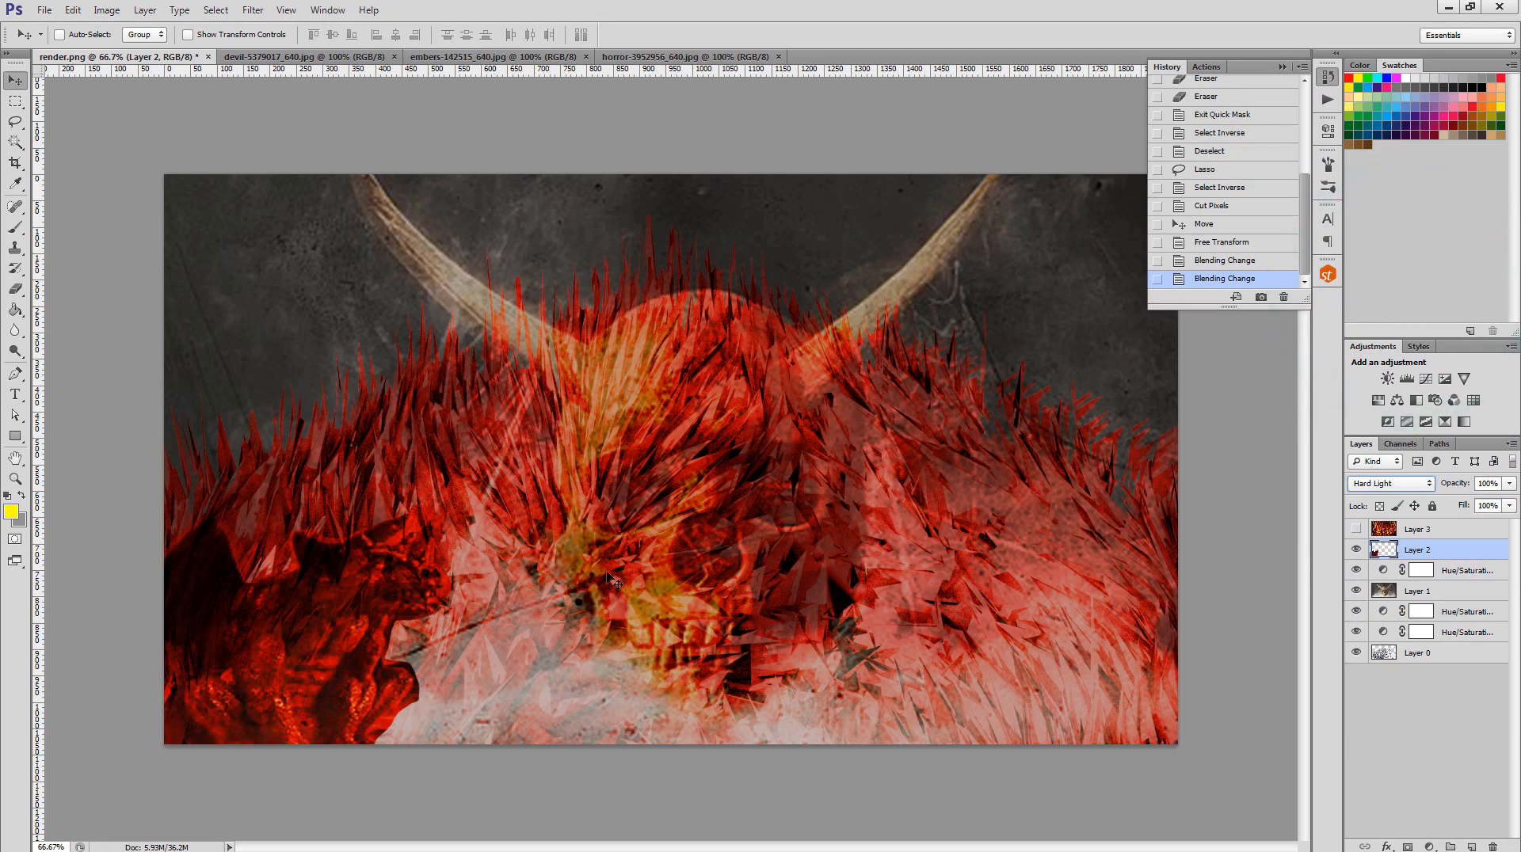
left_click_drag(248, 665, 429, 605)
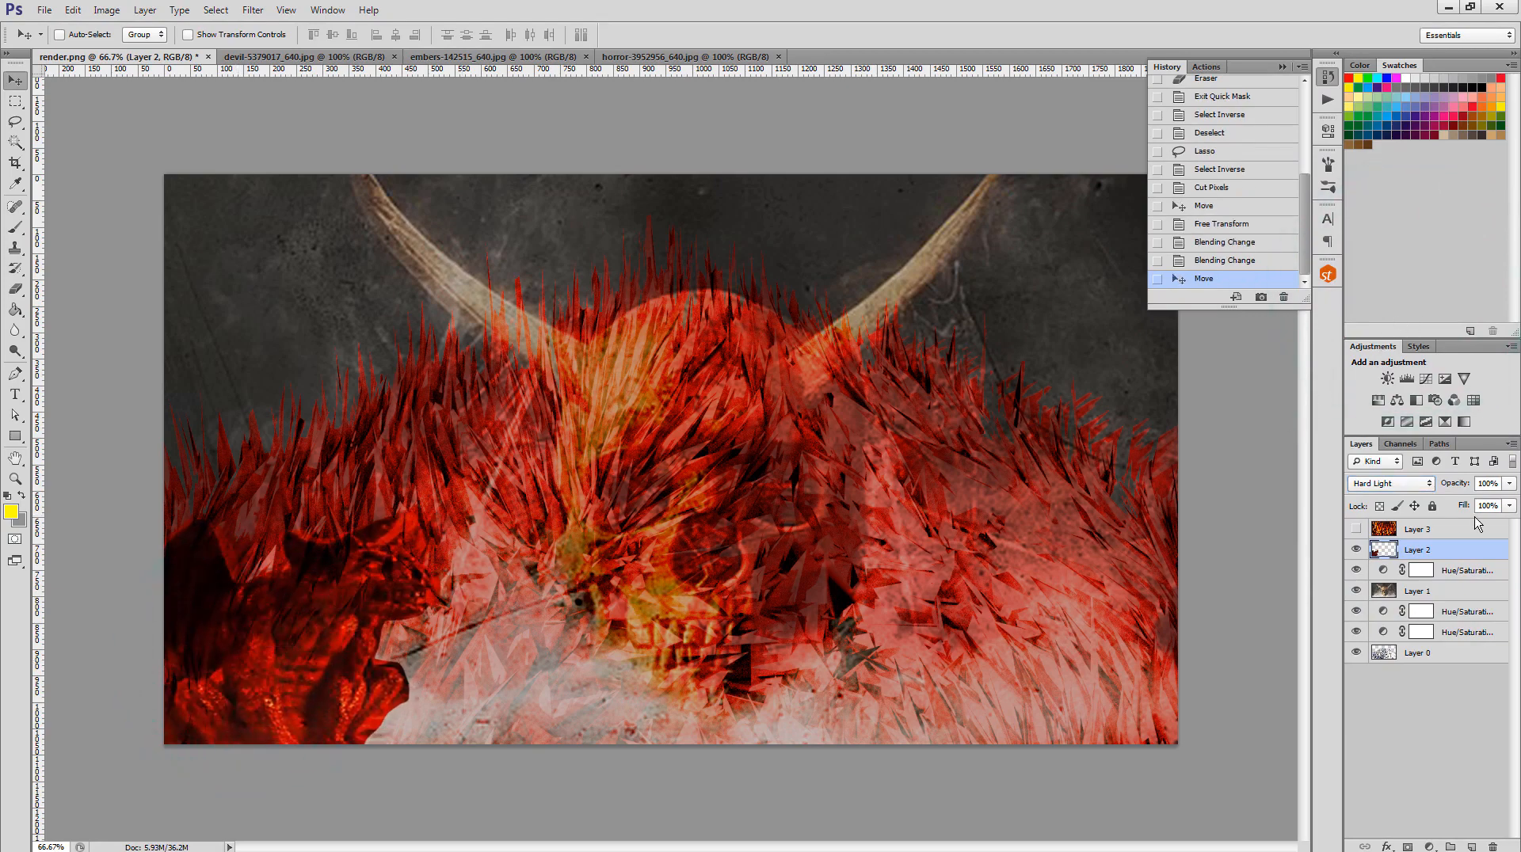
- Duplicate the creature layer within render.png, keeping the suggested layer name
right_click(1389, 547)
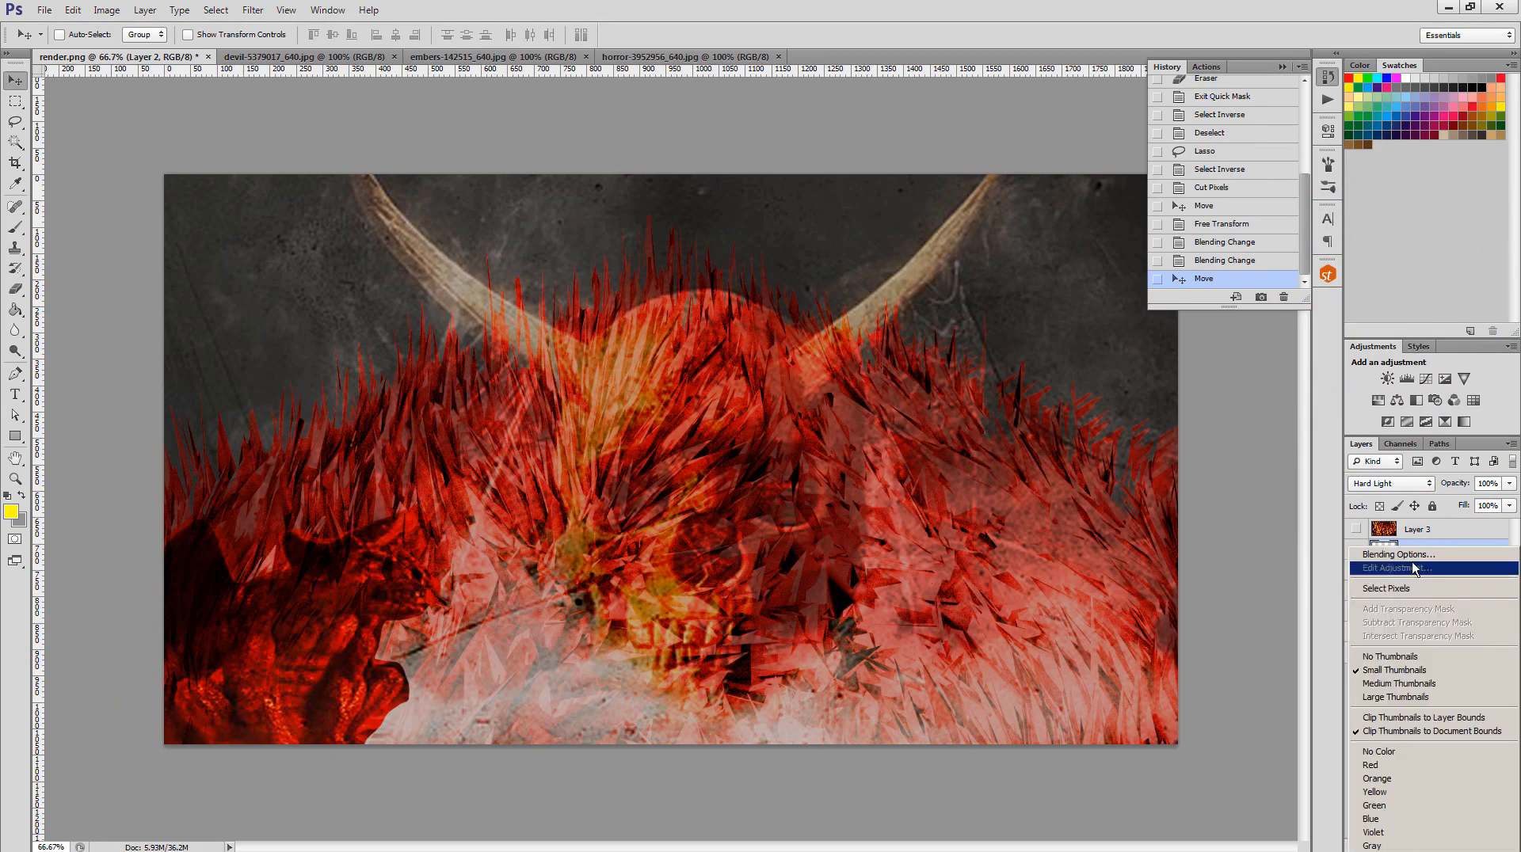
left_click(1432, 549)
right_click(1432, 549)
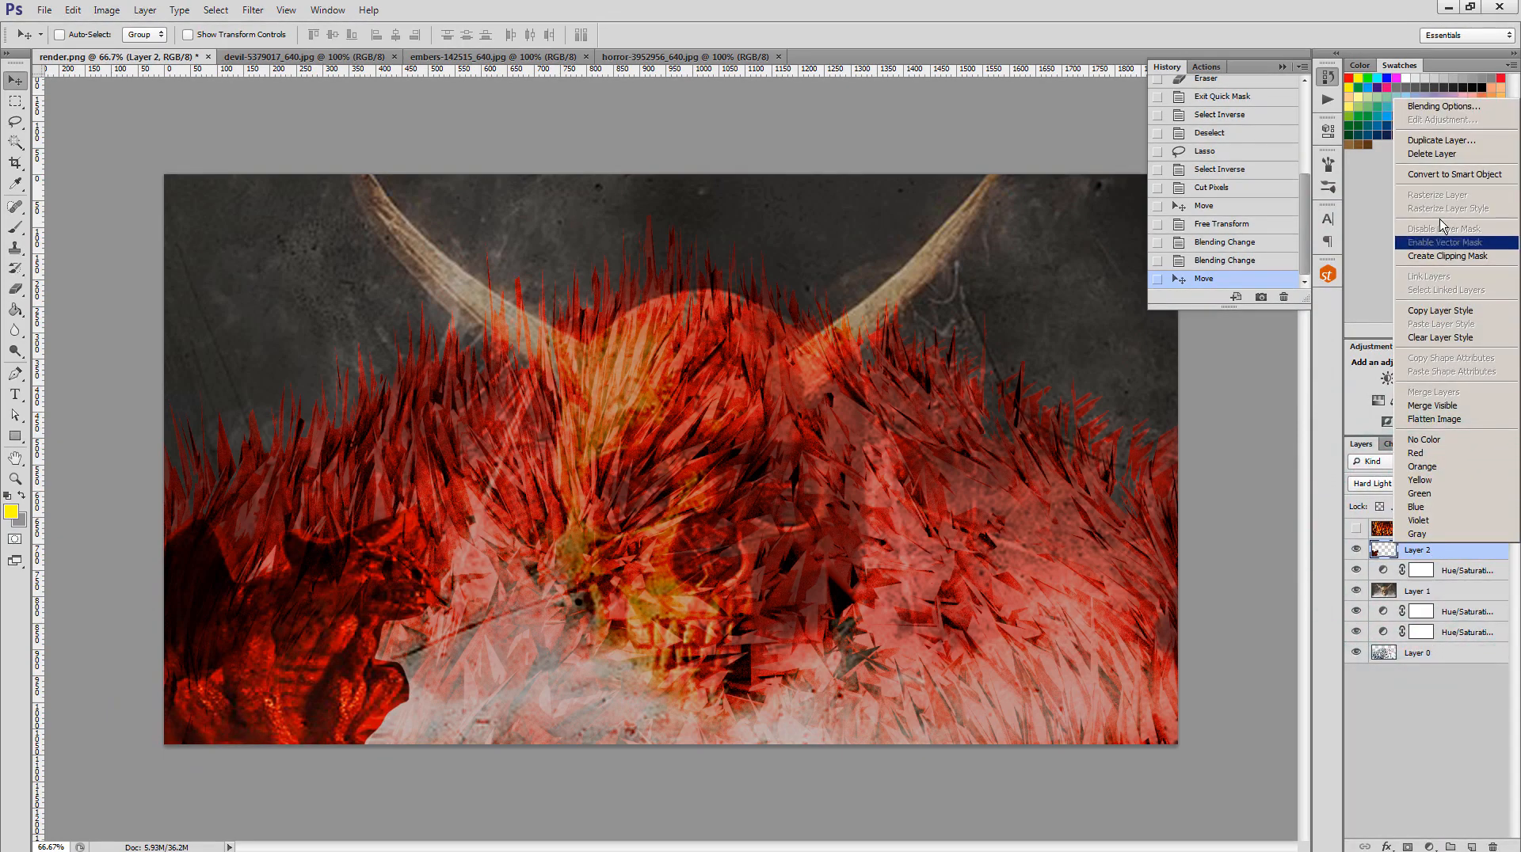
left_click(1429, 149)
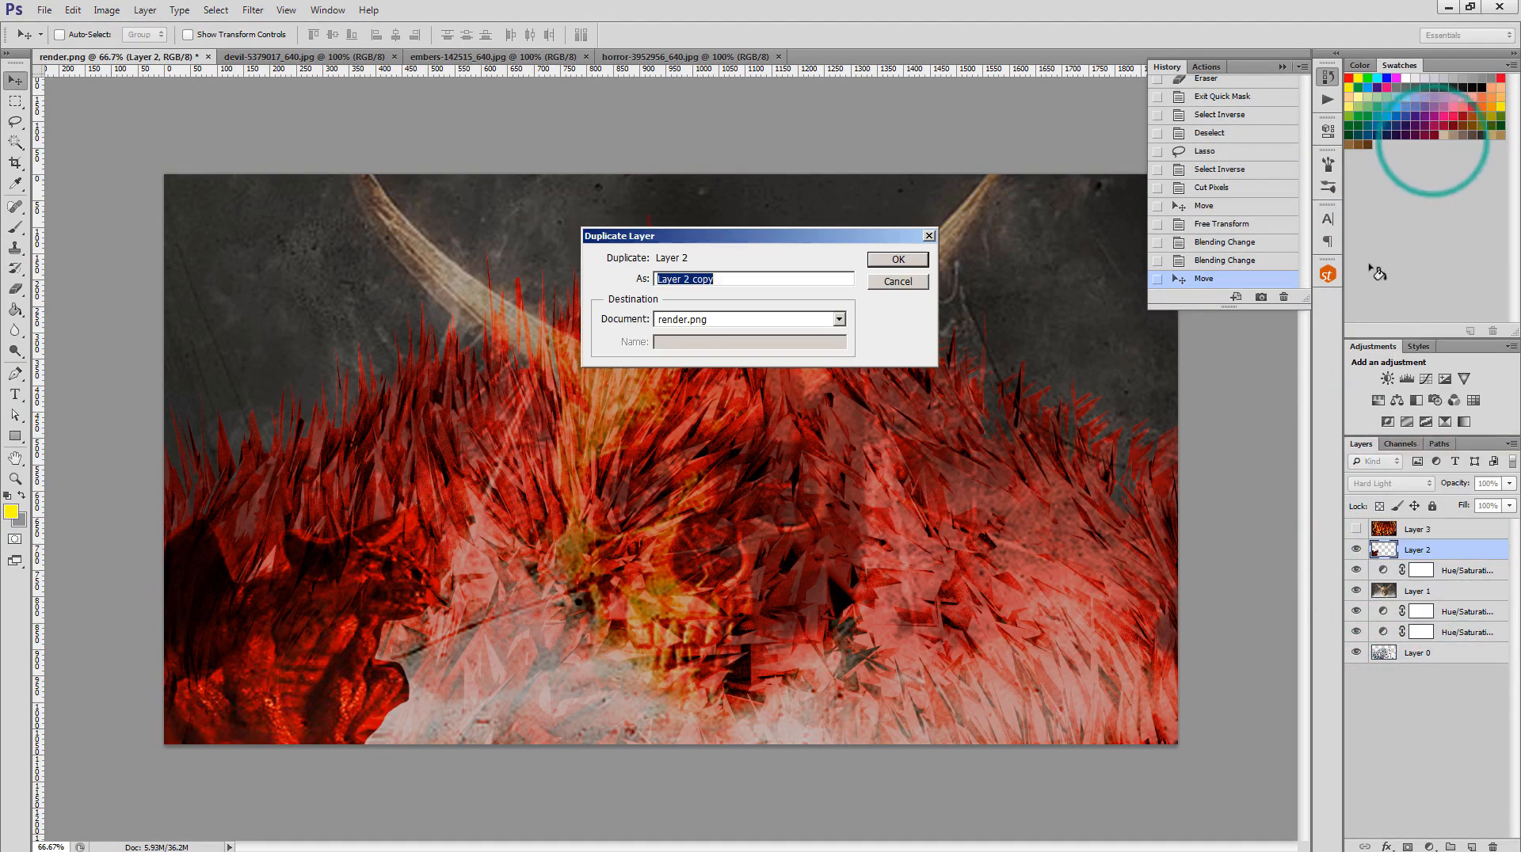
left_click(897, 259)
- Mirror the duplicated creature horizontally to about -94% width and place it in the image's lower-right corner, facing the original
left_click_drag(321, 651, 834, 592)
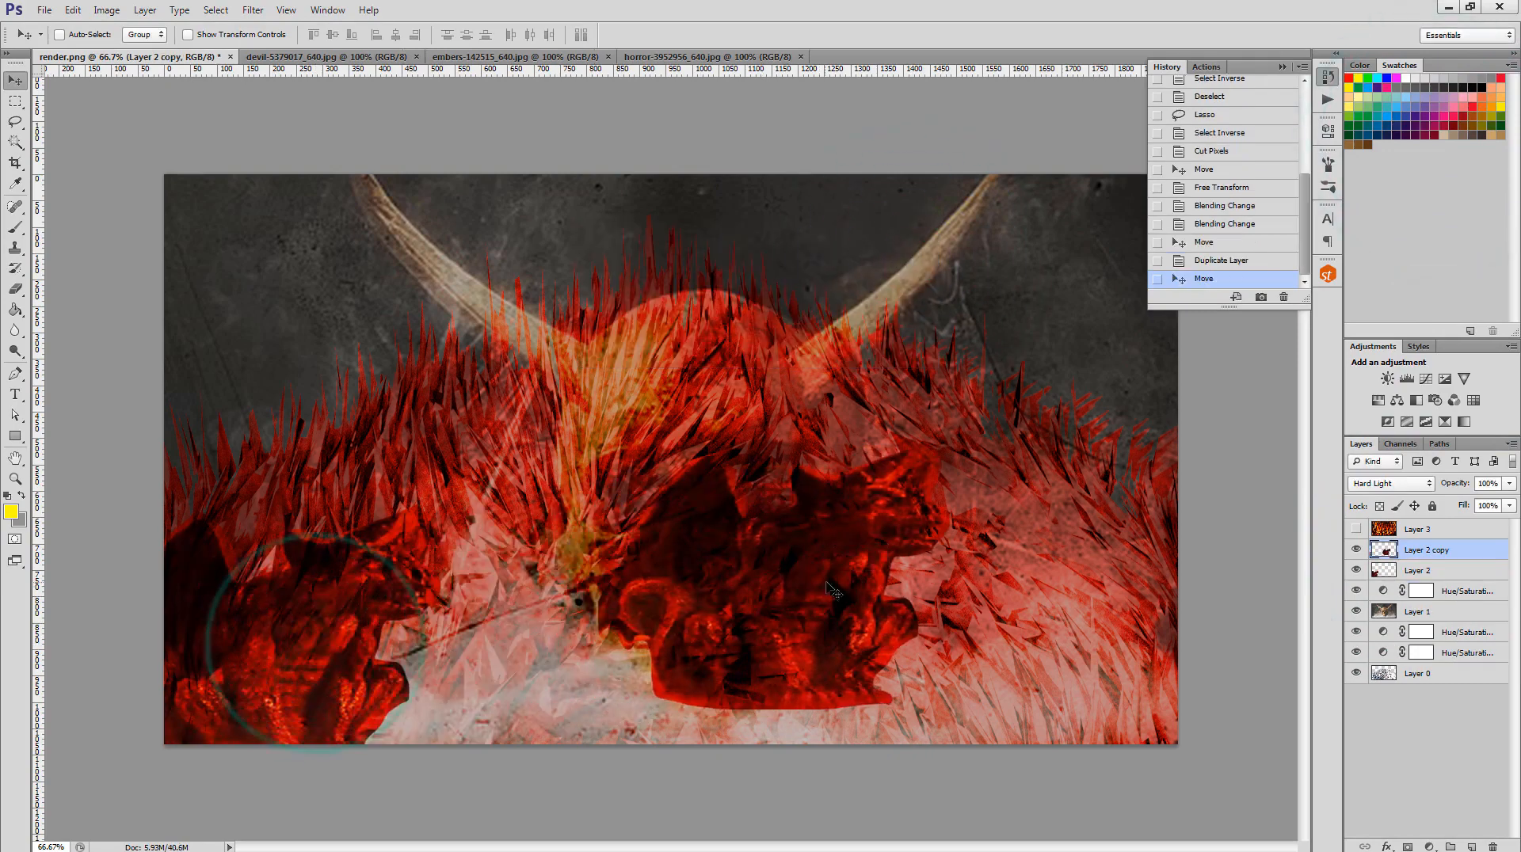
key("ctrl+t")
left_click_drag(951, 577, 263, 644)
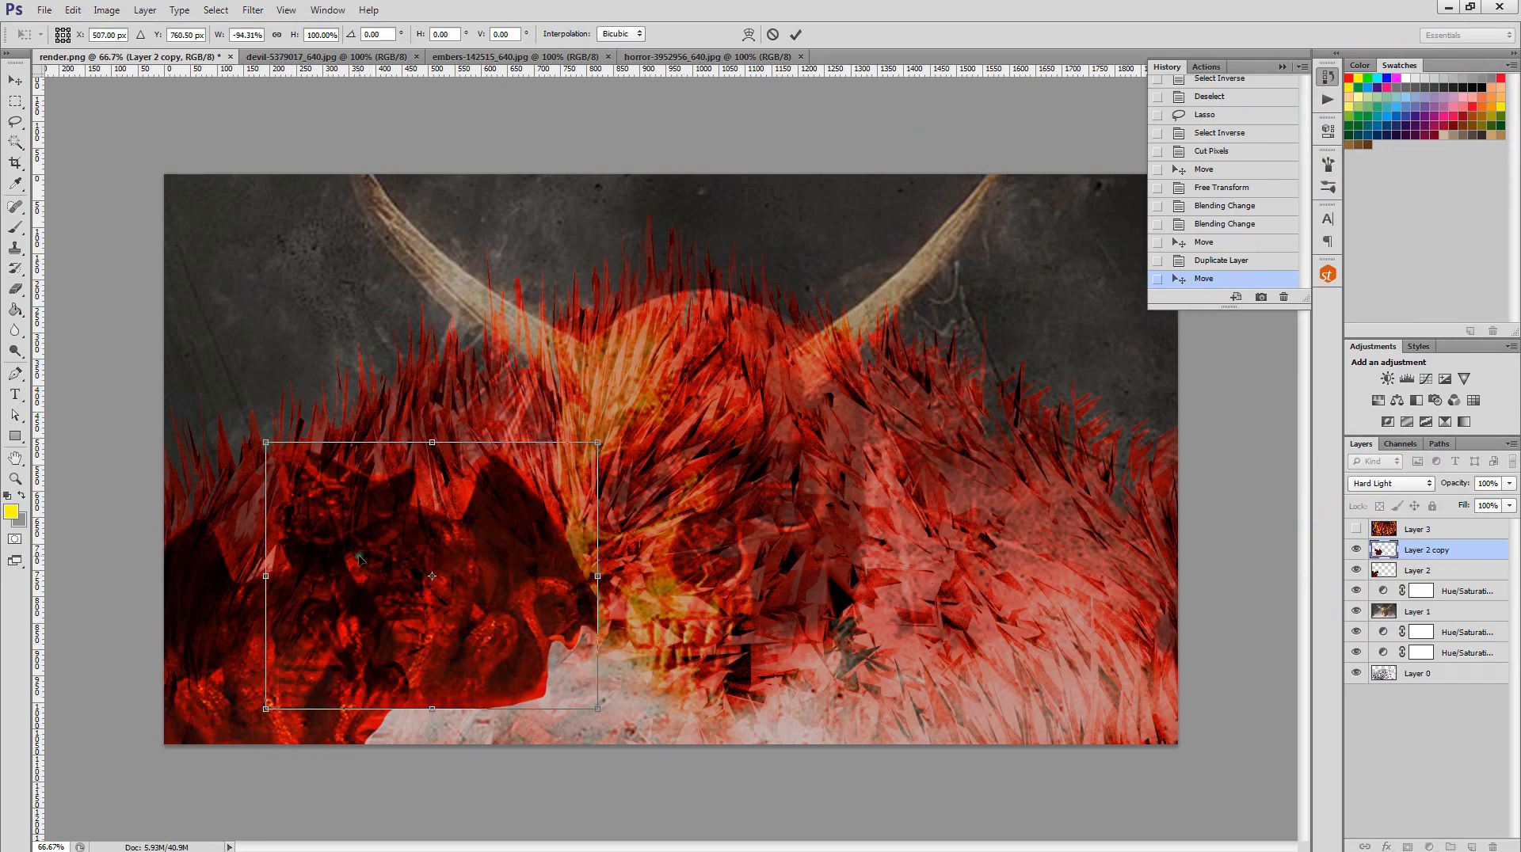
left_click_drag(359, 555, 1014, 606)
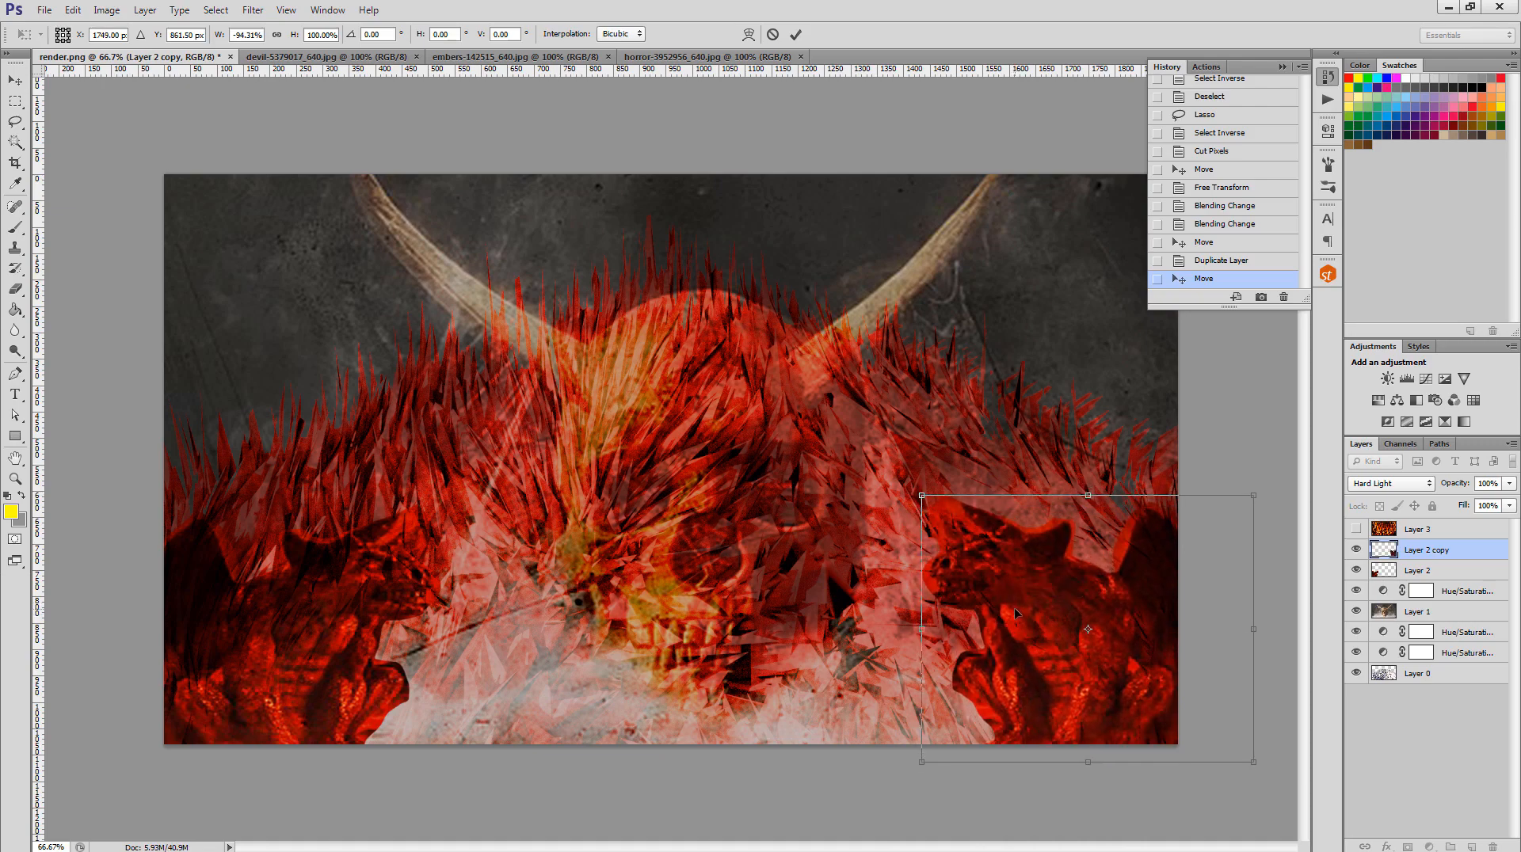
key("Return")
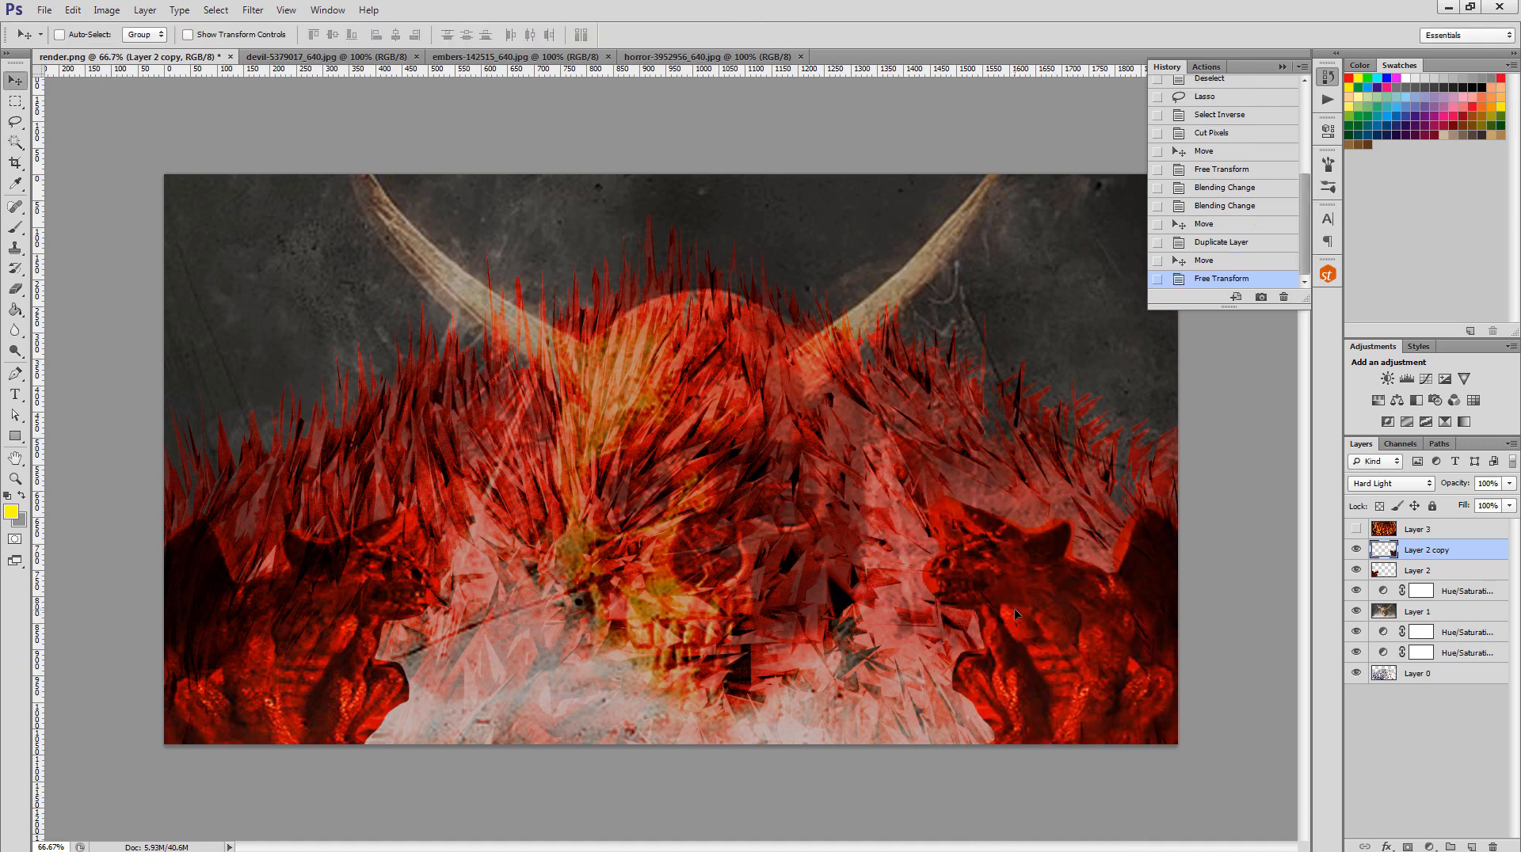
- Show the embers layer, try Screen and Vivid Light blending on it, and set it to Hard Light
left_click(1357, 529)
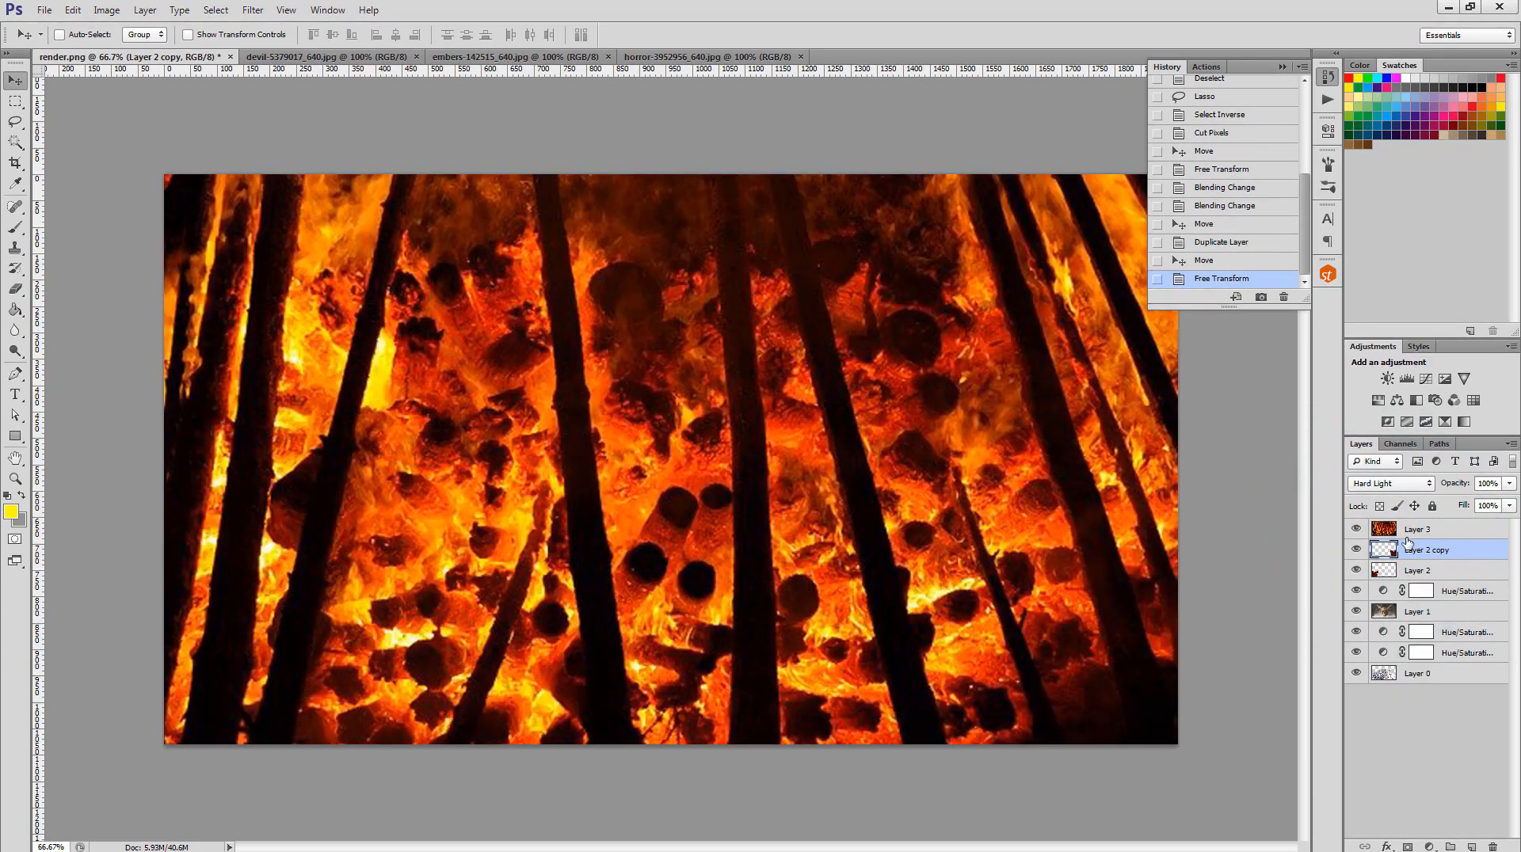
left_click(1400, 529)
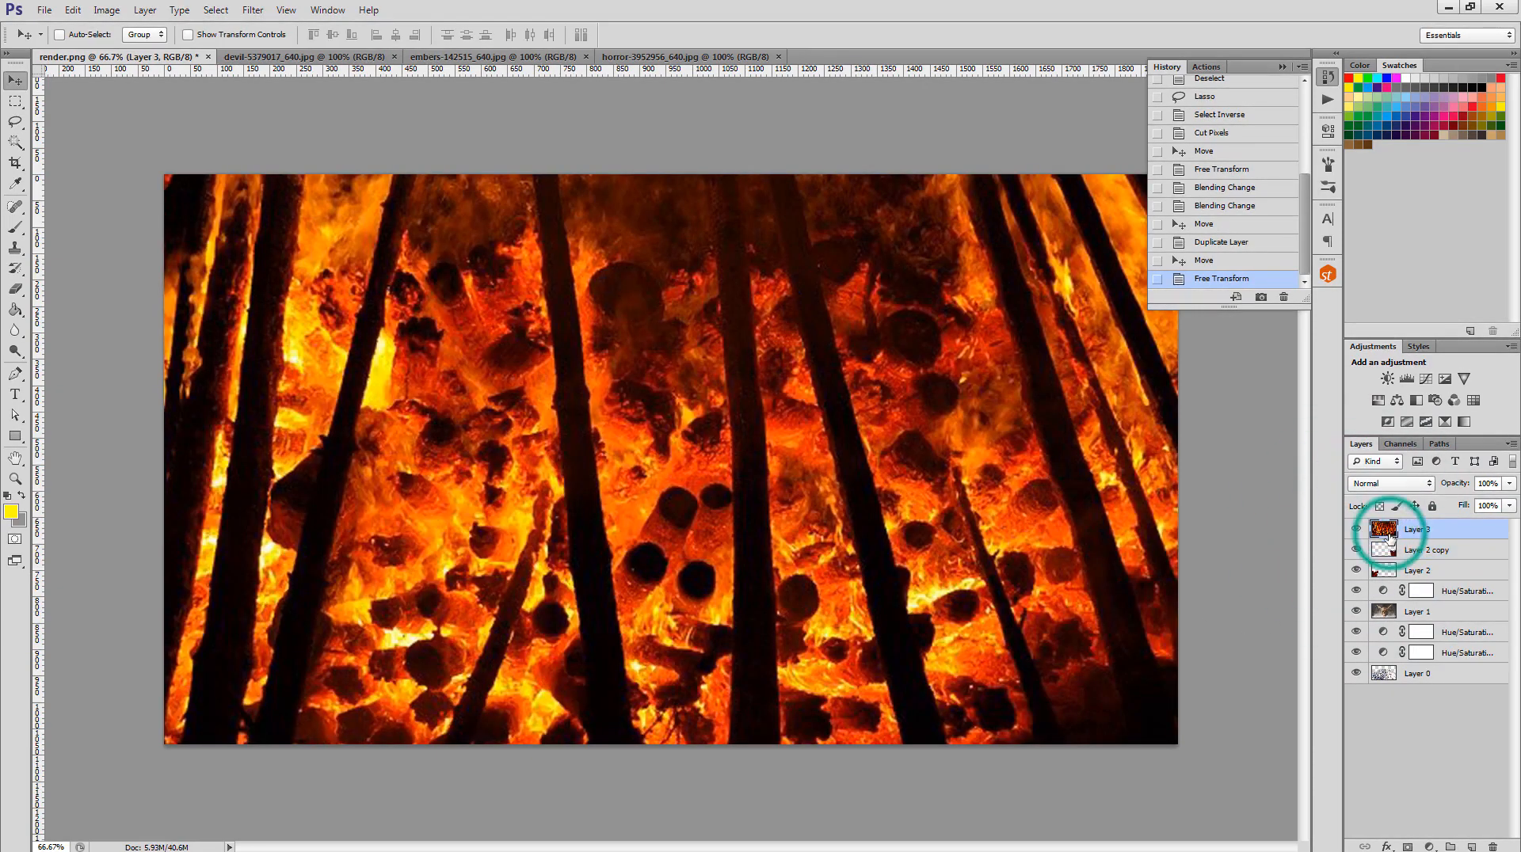
left_click(1408, 483)
left_click(1394, 211)
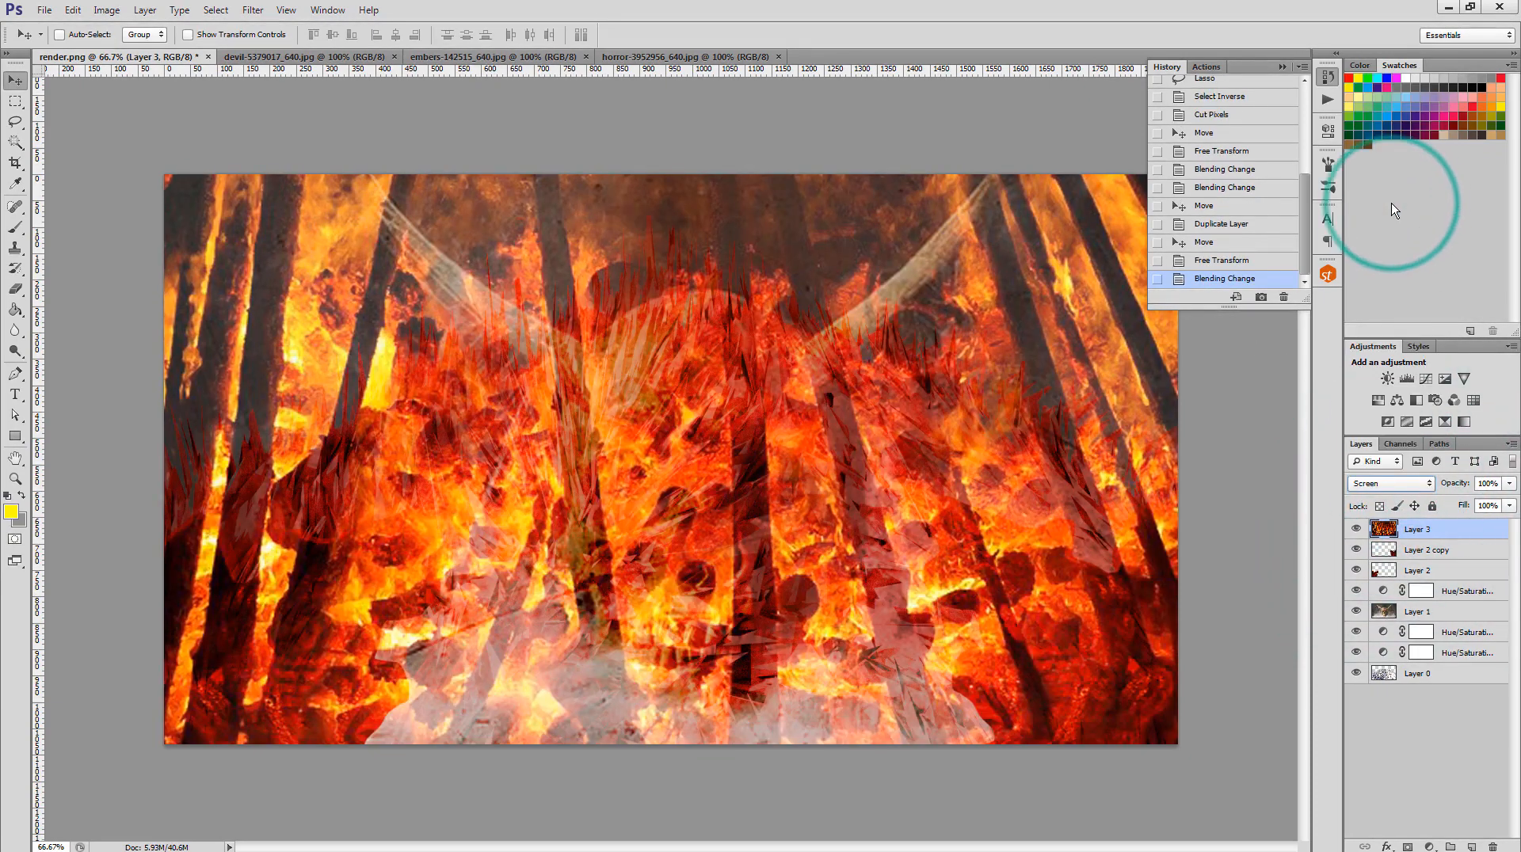
left_click(1402, 483)
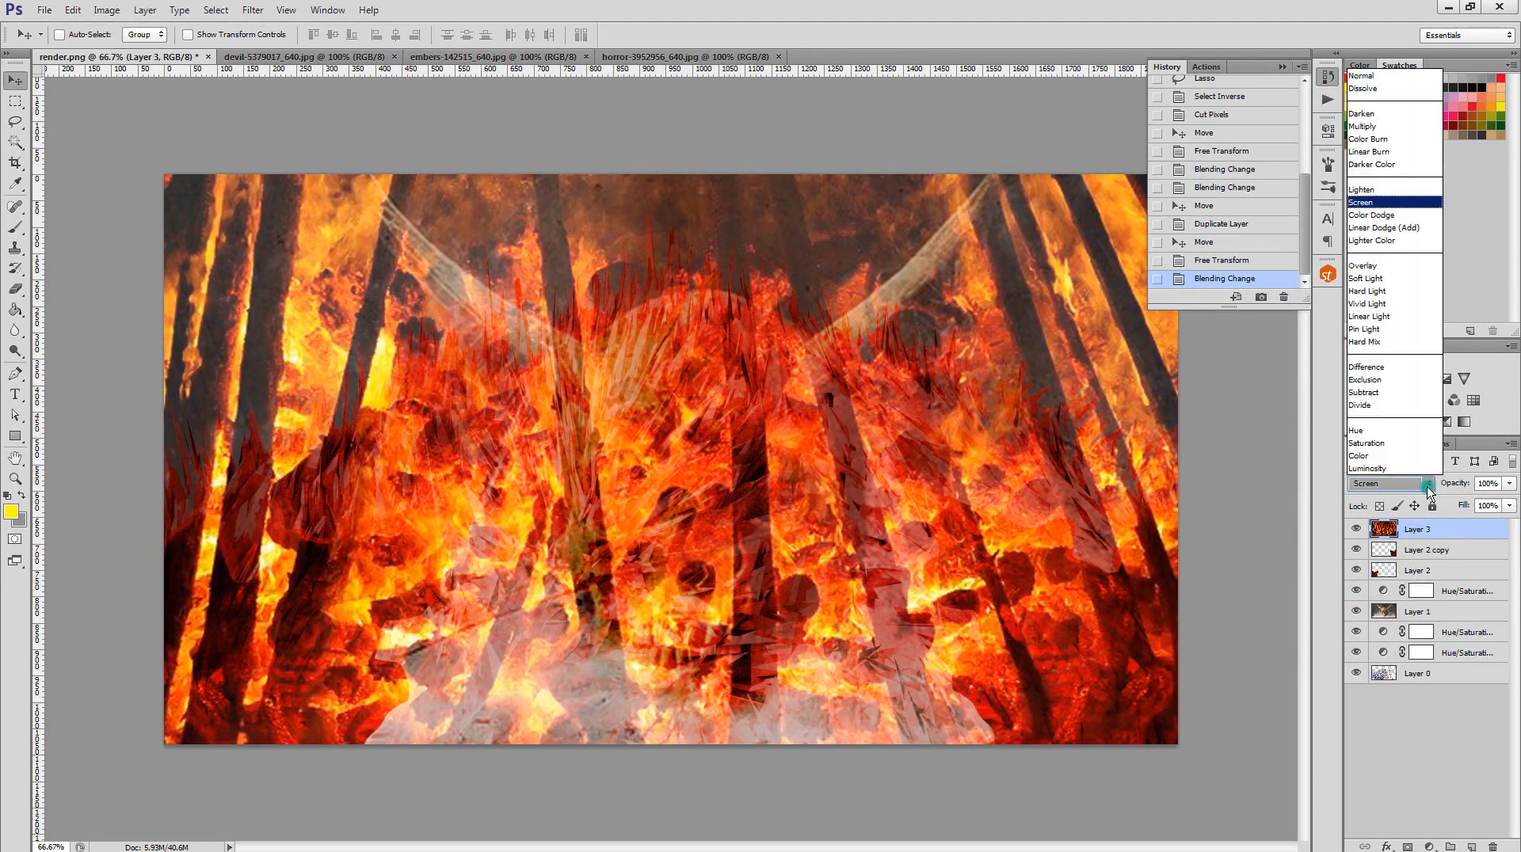
left_click(1410, 303)
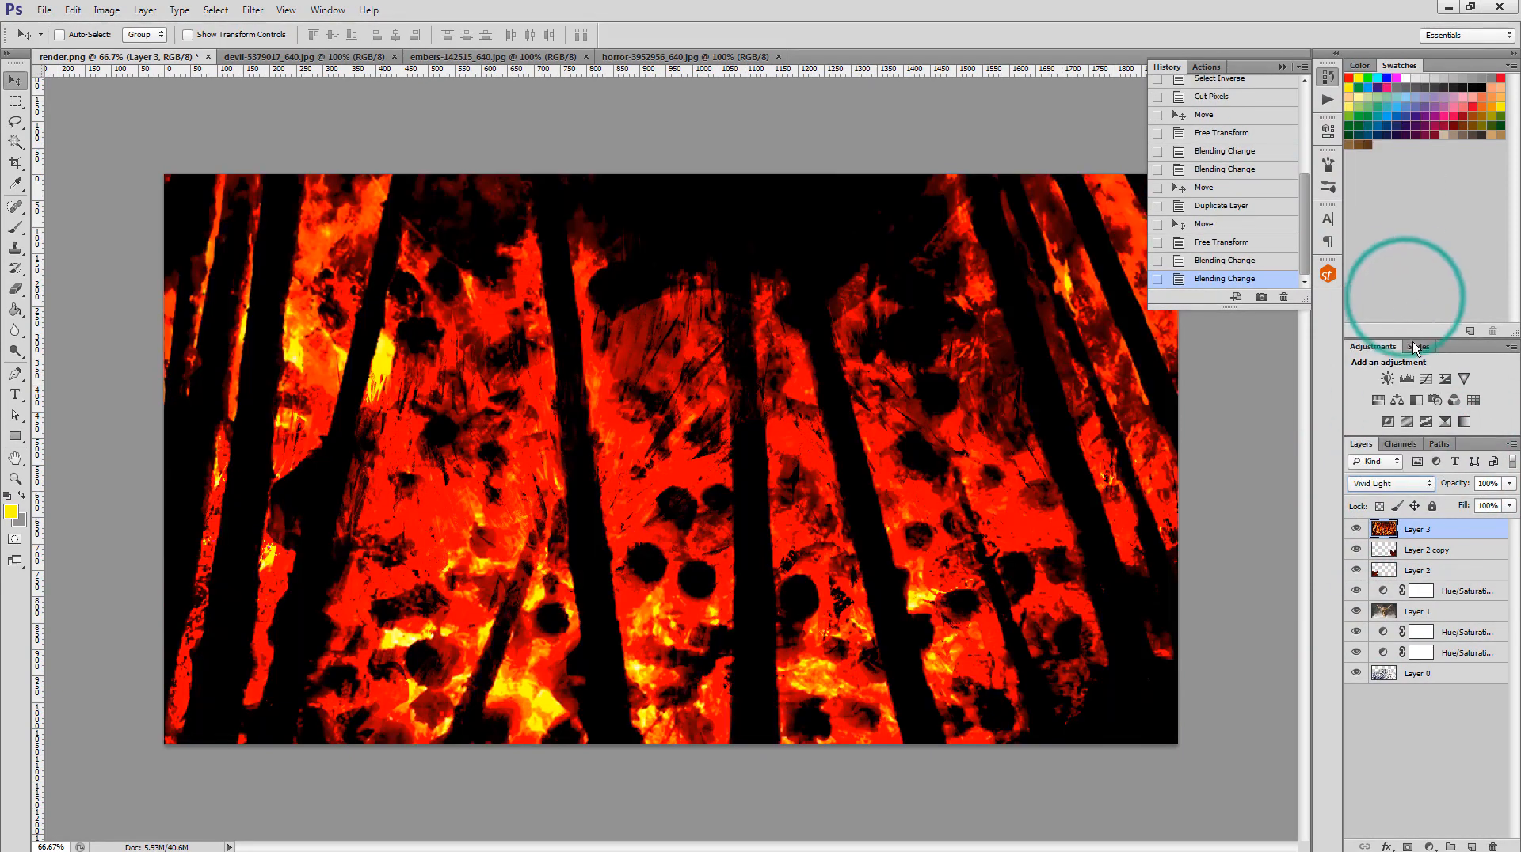
left_click(1402, 483)
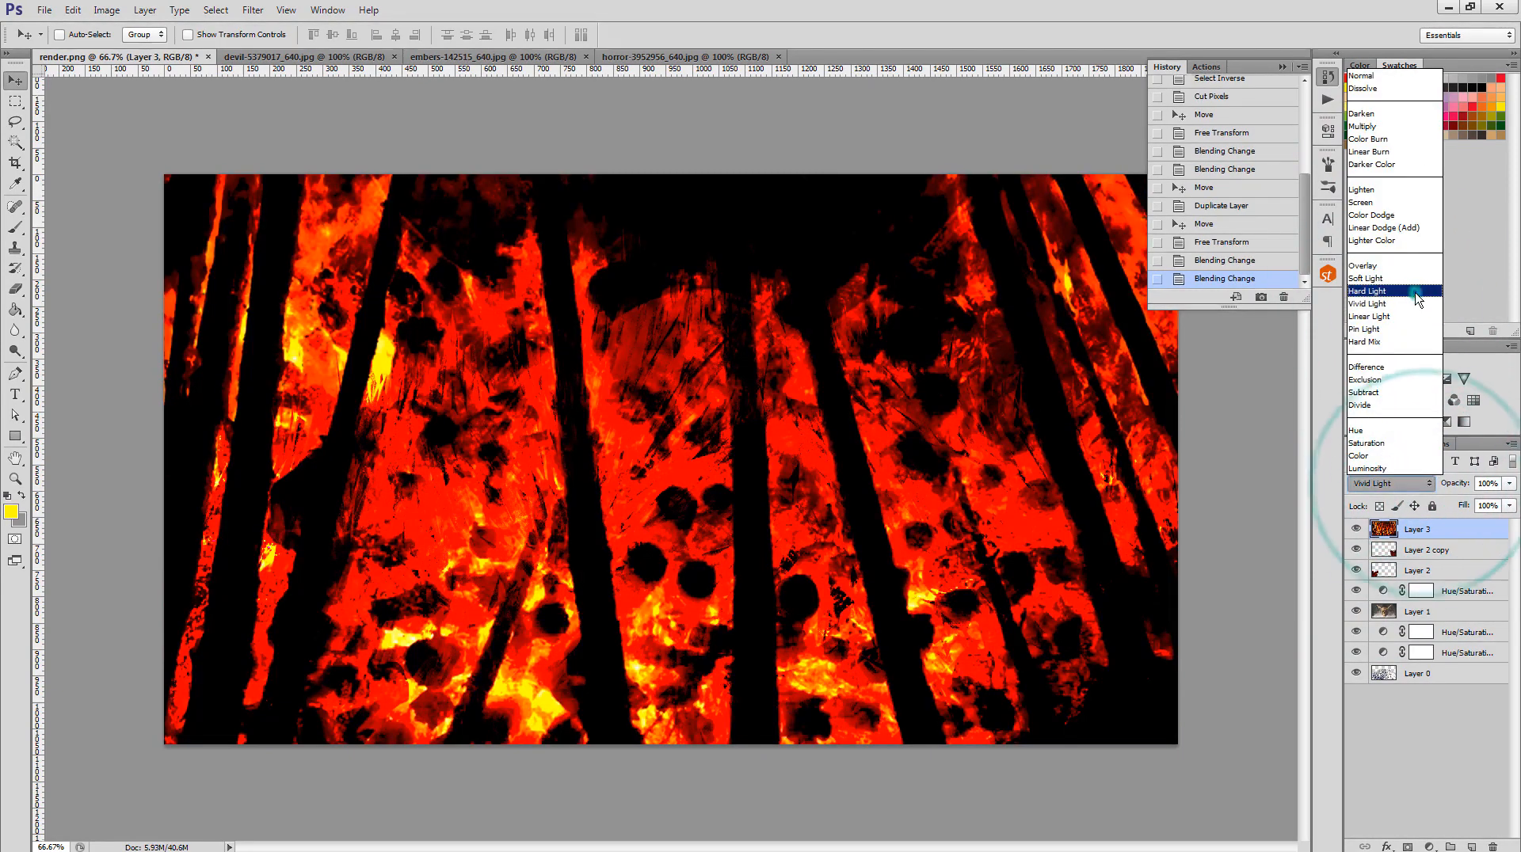
left_click(1416, 292)
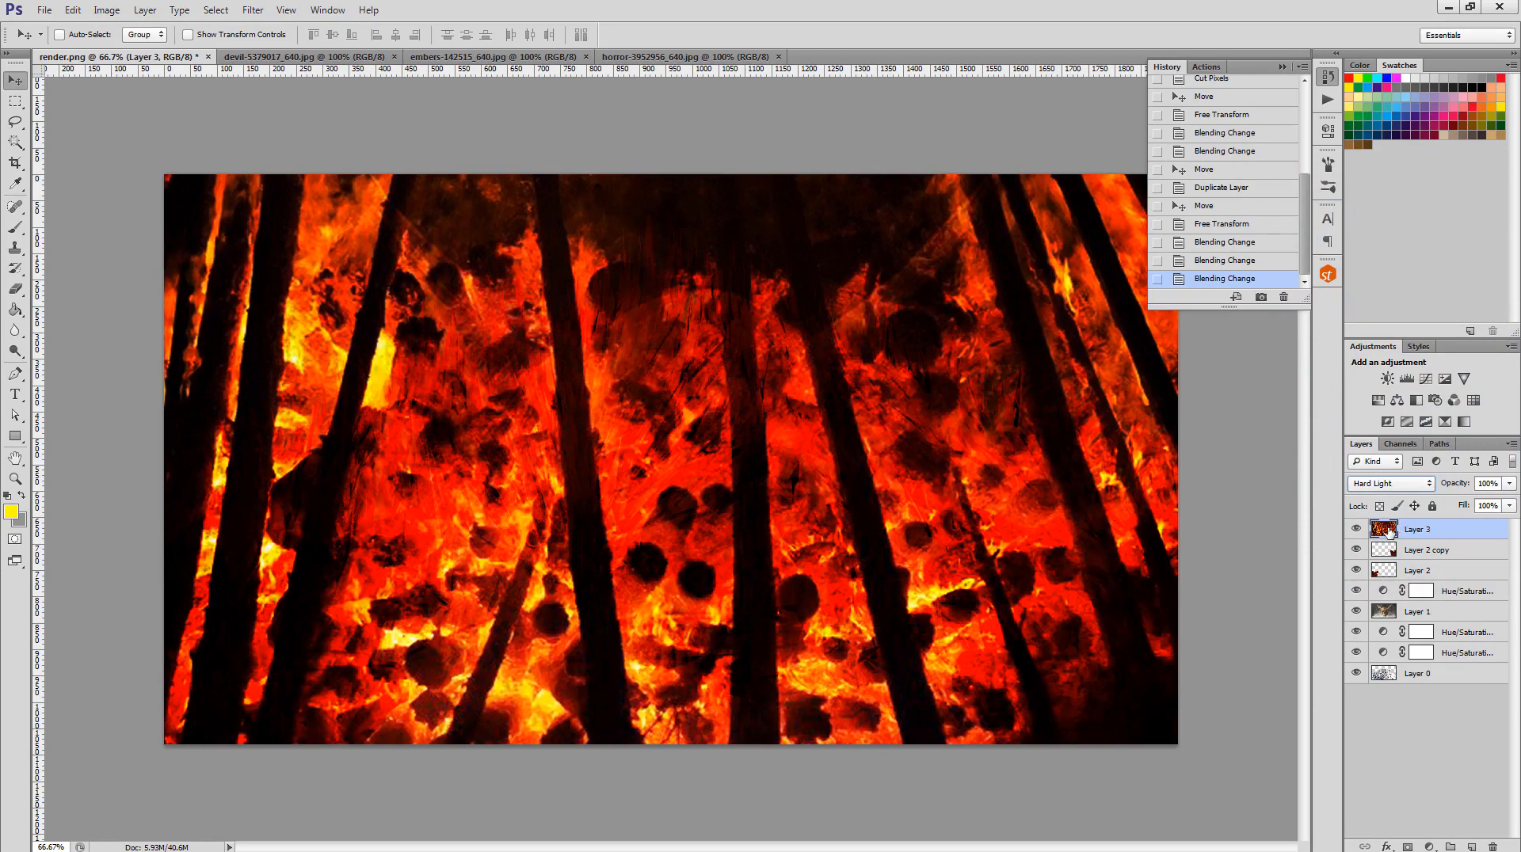
- Move the embers layer to the bottom of the layer stack, try Lighten blending, and set it to Normal
left_click_drag(1390, 532, 1402, 678)
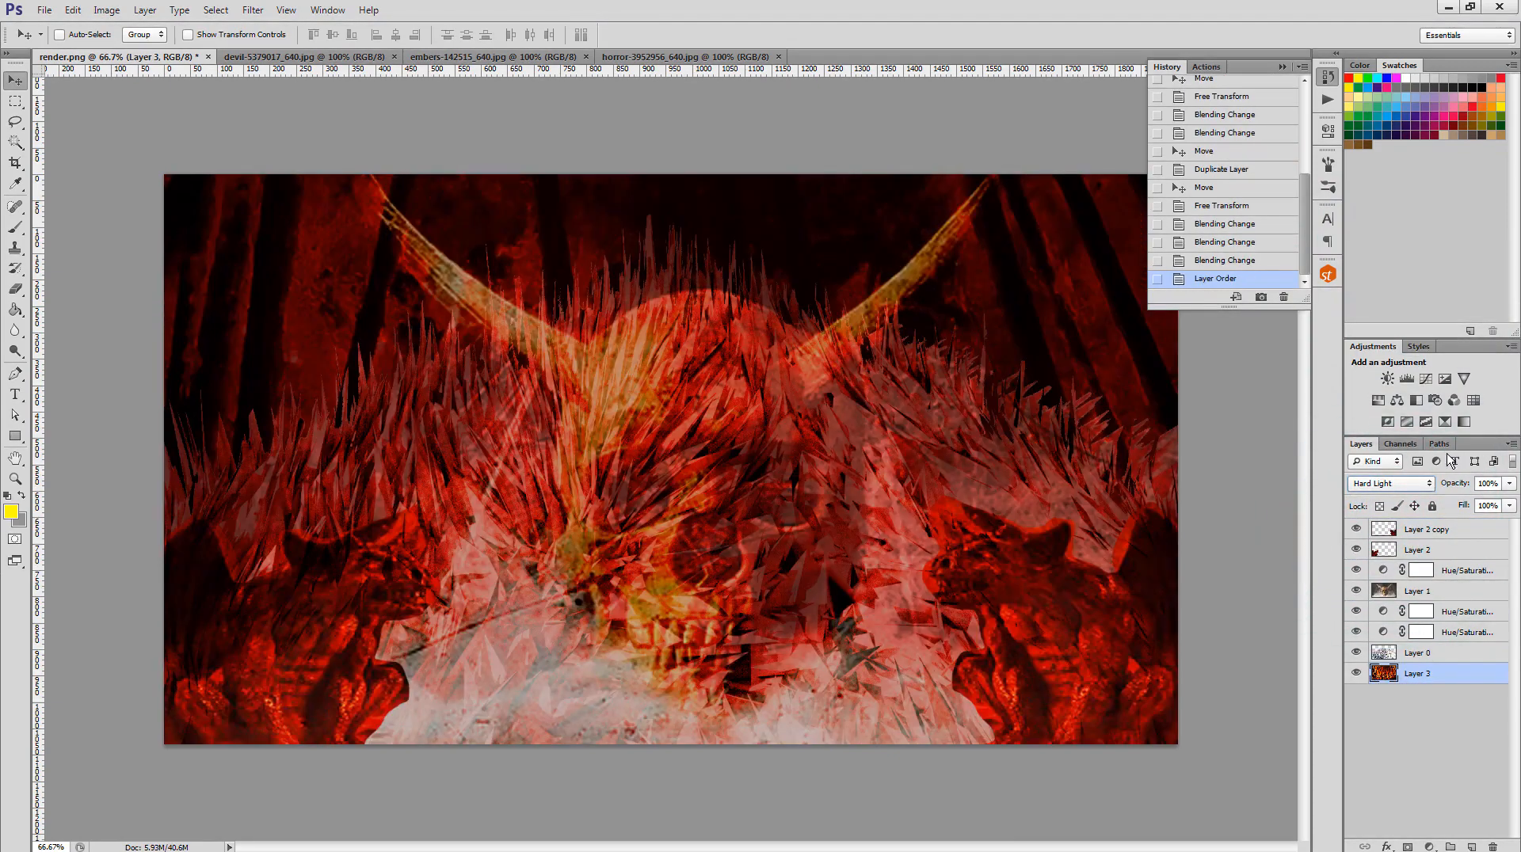
left_click(1406, 484)
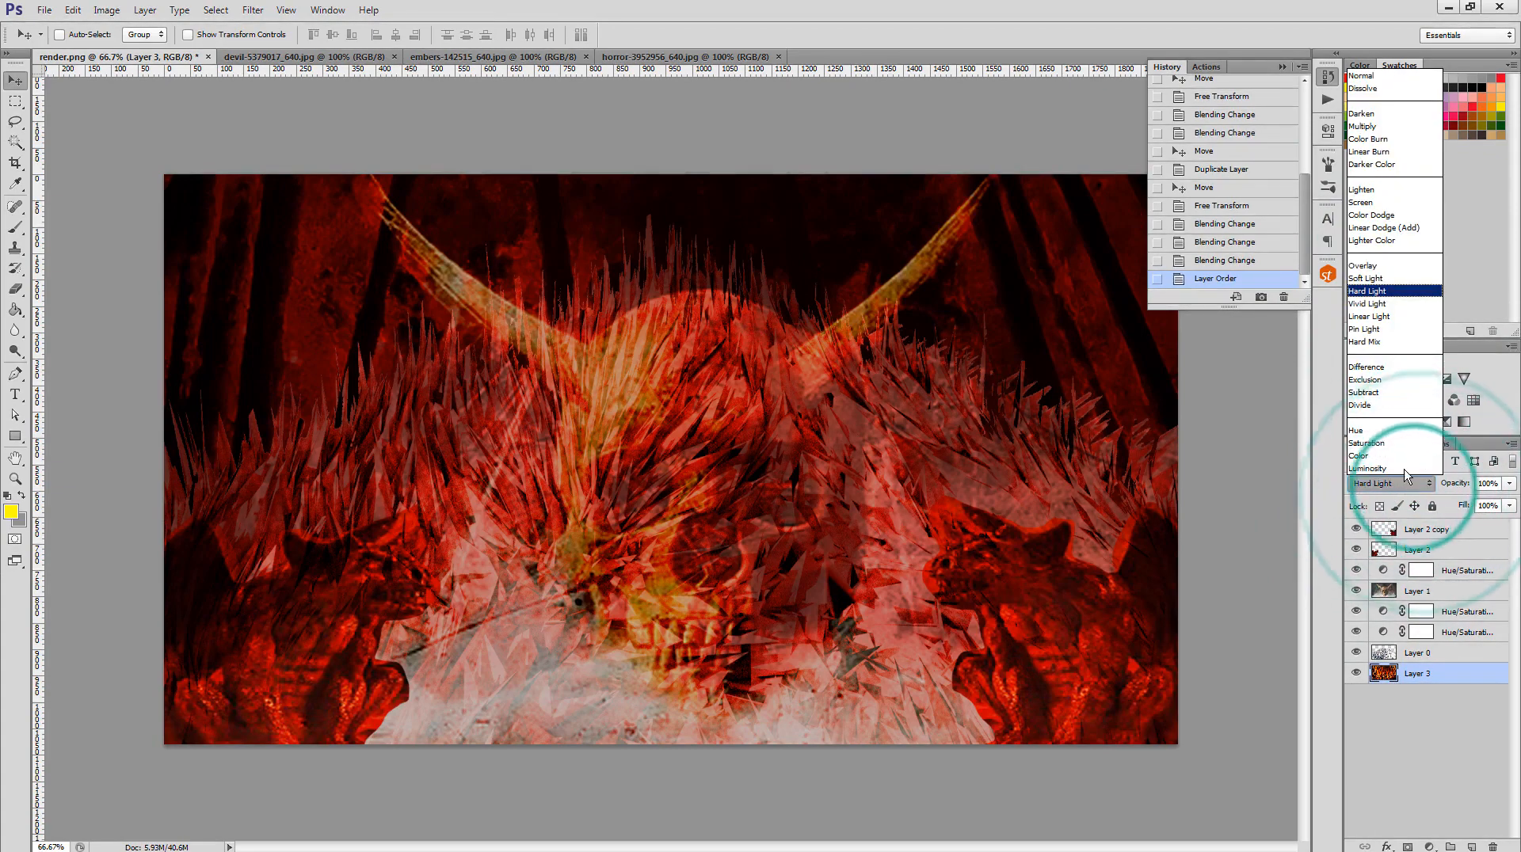
left_click(1361, 189)
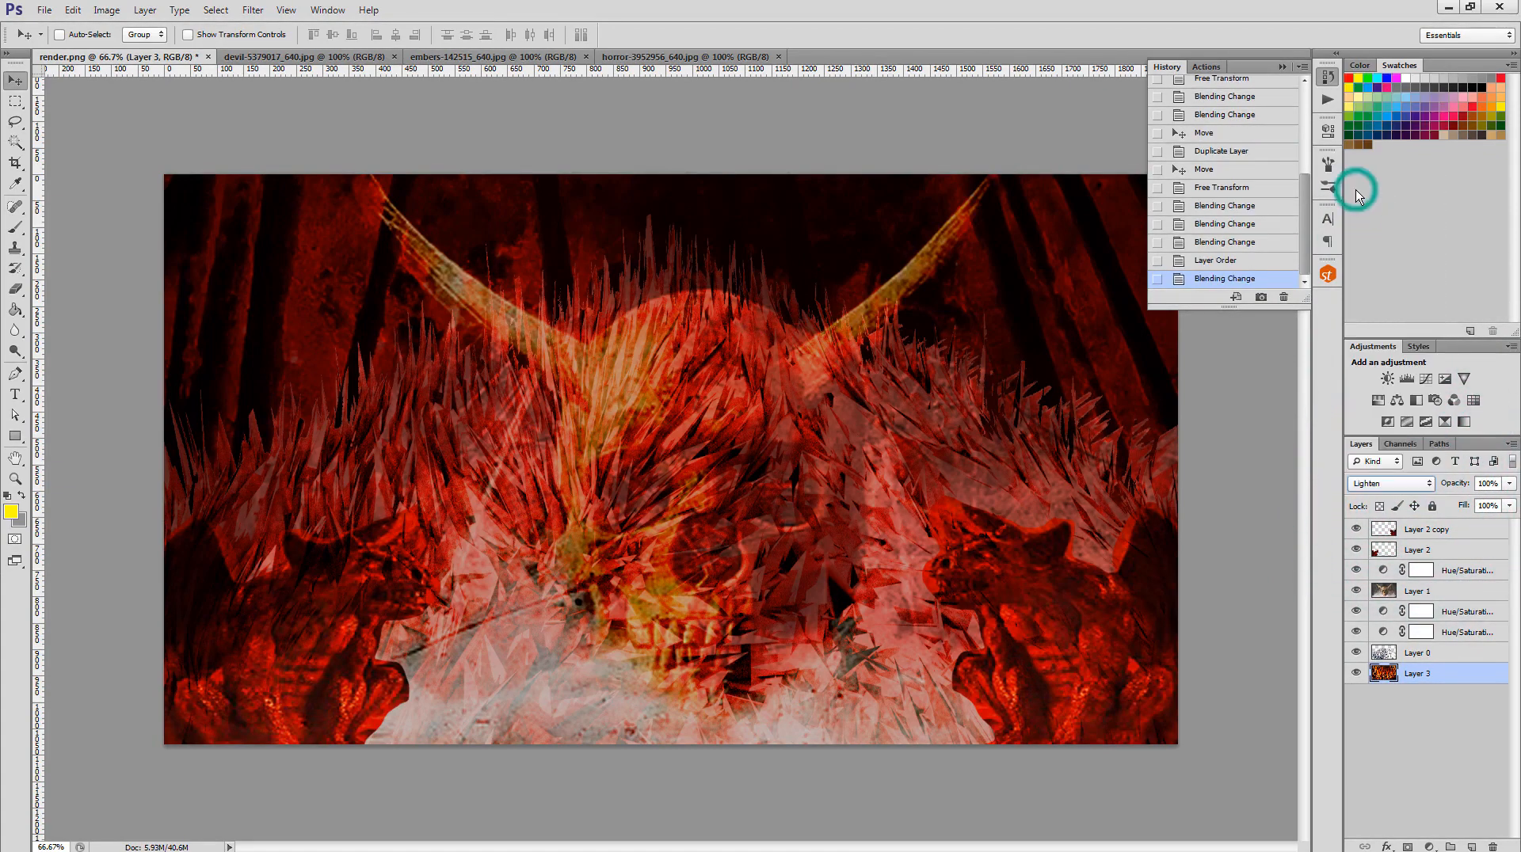
left_click(1418, 479)
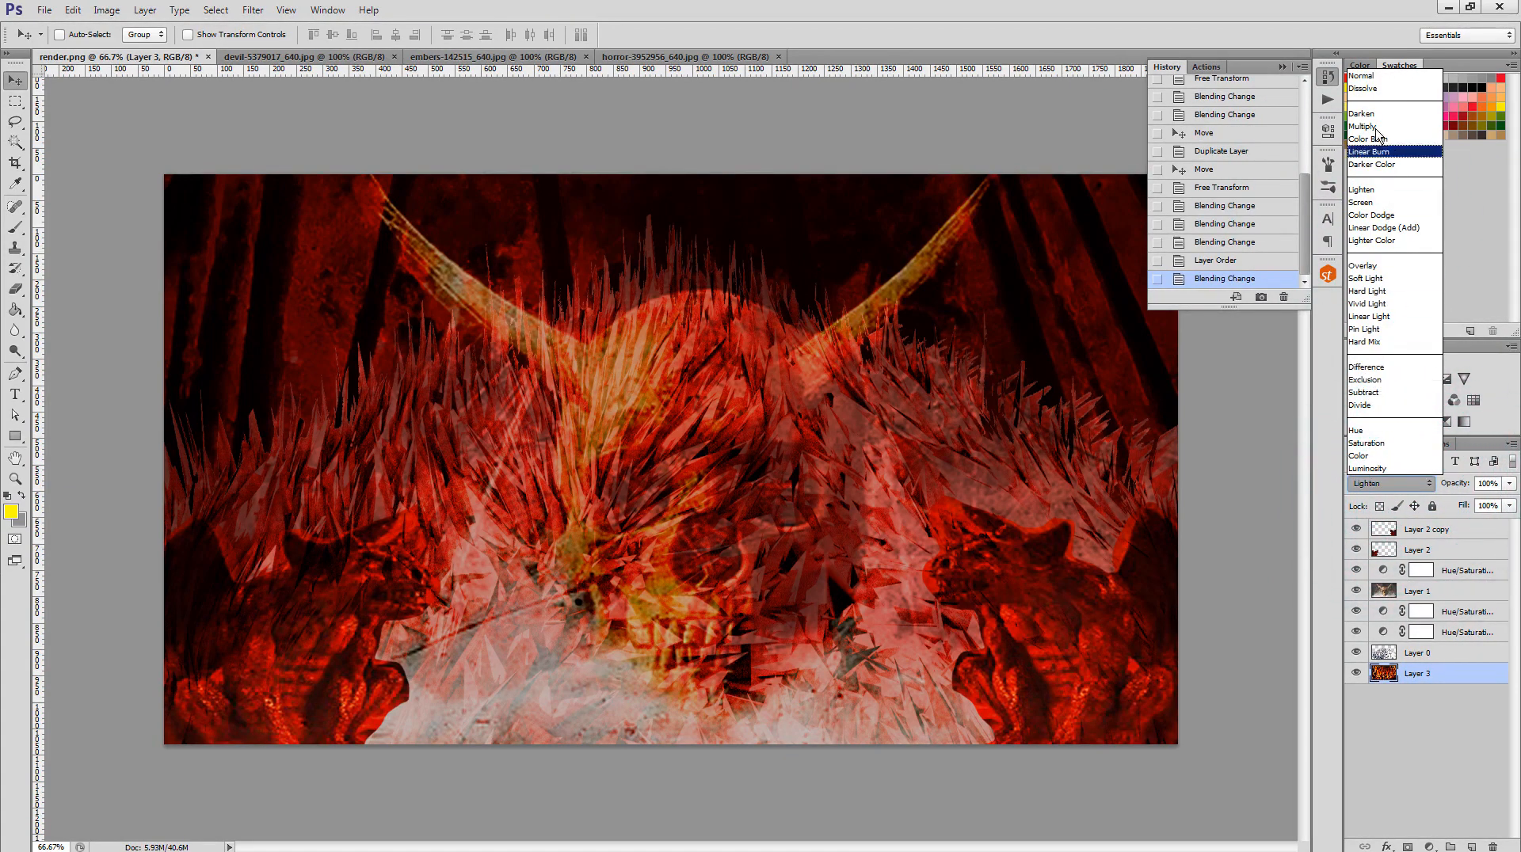
left_click(1375, 77)
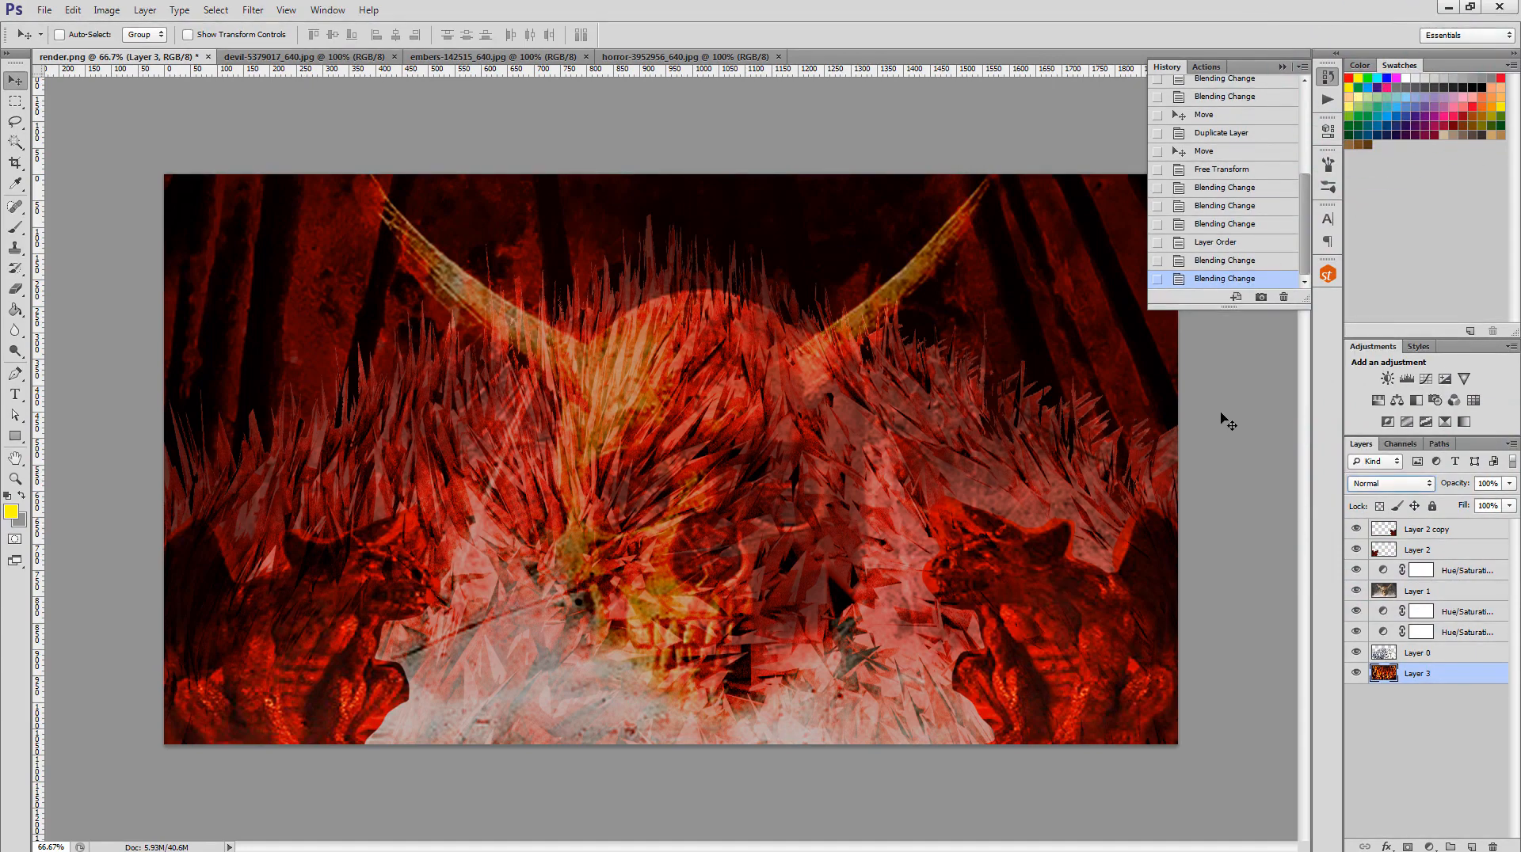
key("ctrl+plus")
key("ctrl+minus")
- Try Hard Mix, Screen, Multiply, Darken and Difference blending on the horned skull layer, and return it to Hard Light
left_click(1417, 593)
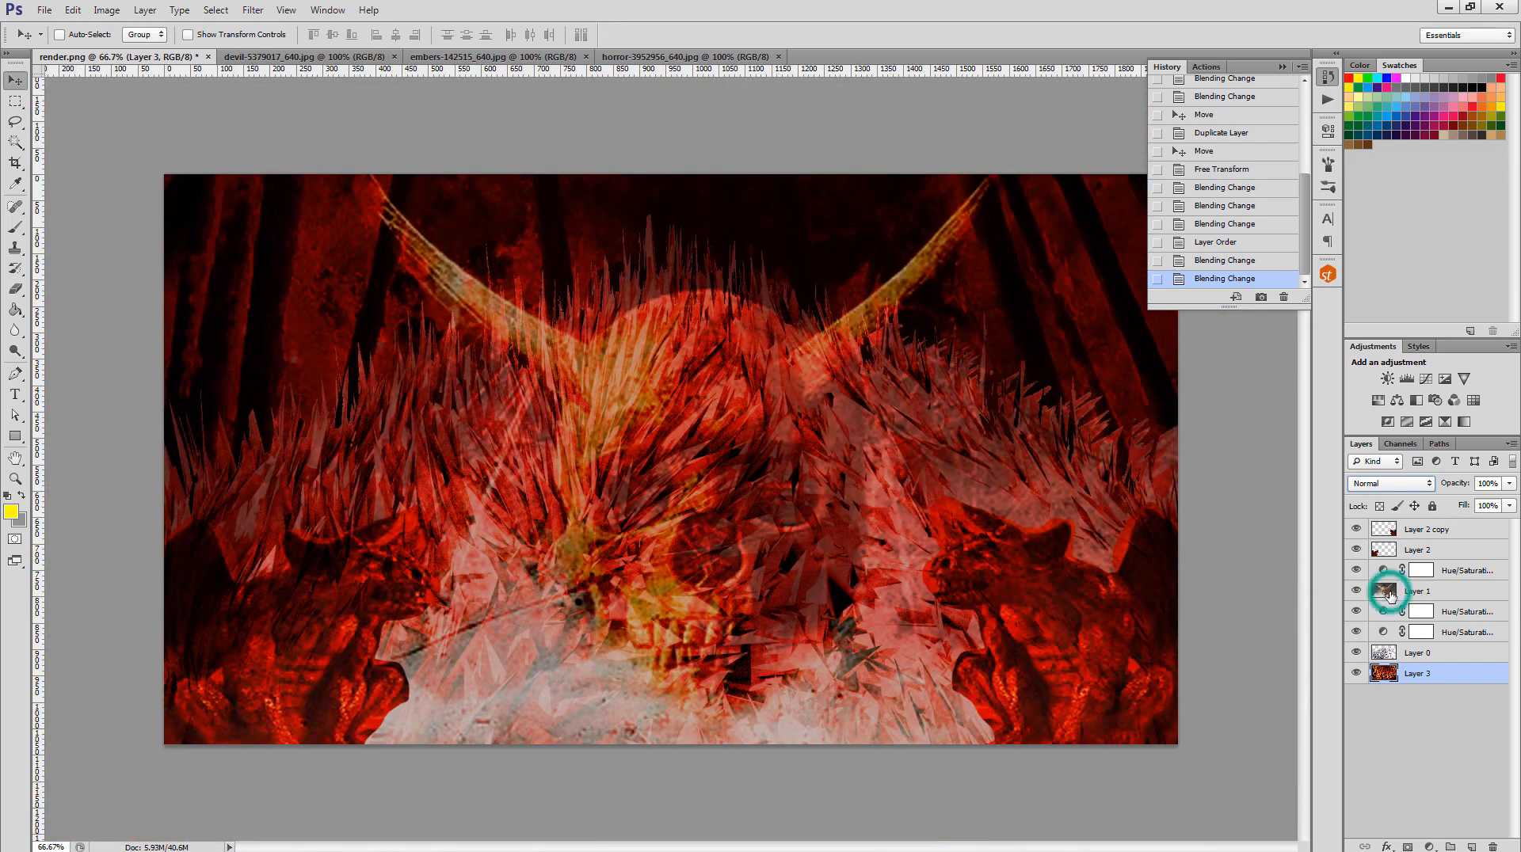
left_click(1431, 484)
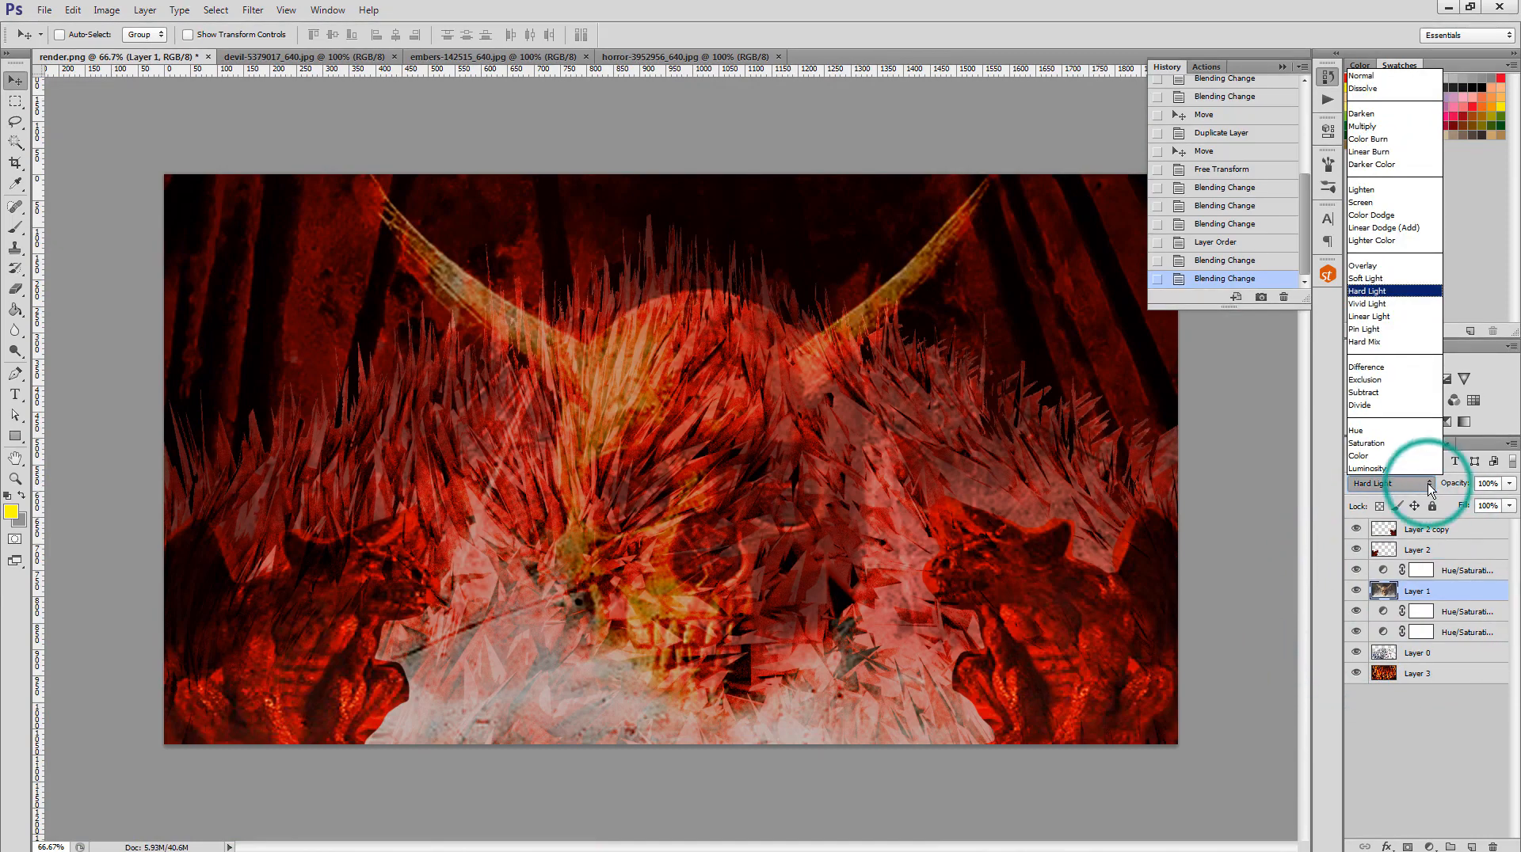
left_click(1388, 339)
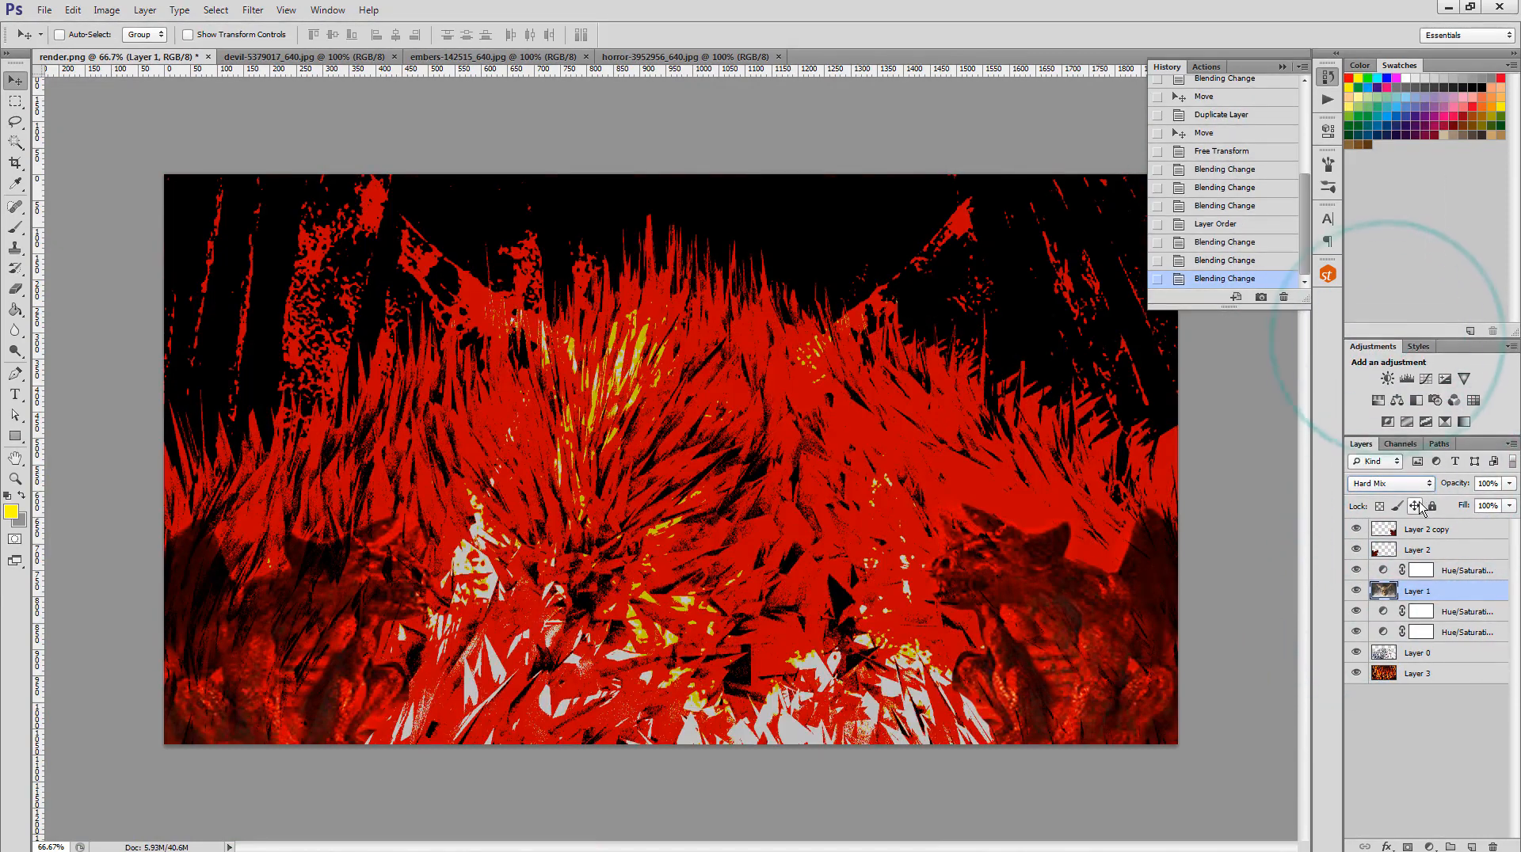
left_click(1409, 483)
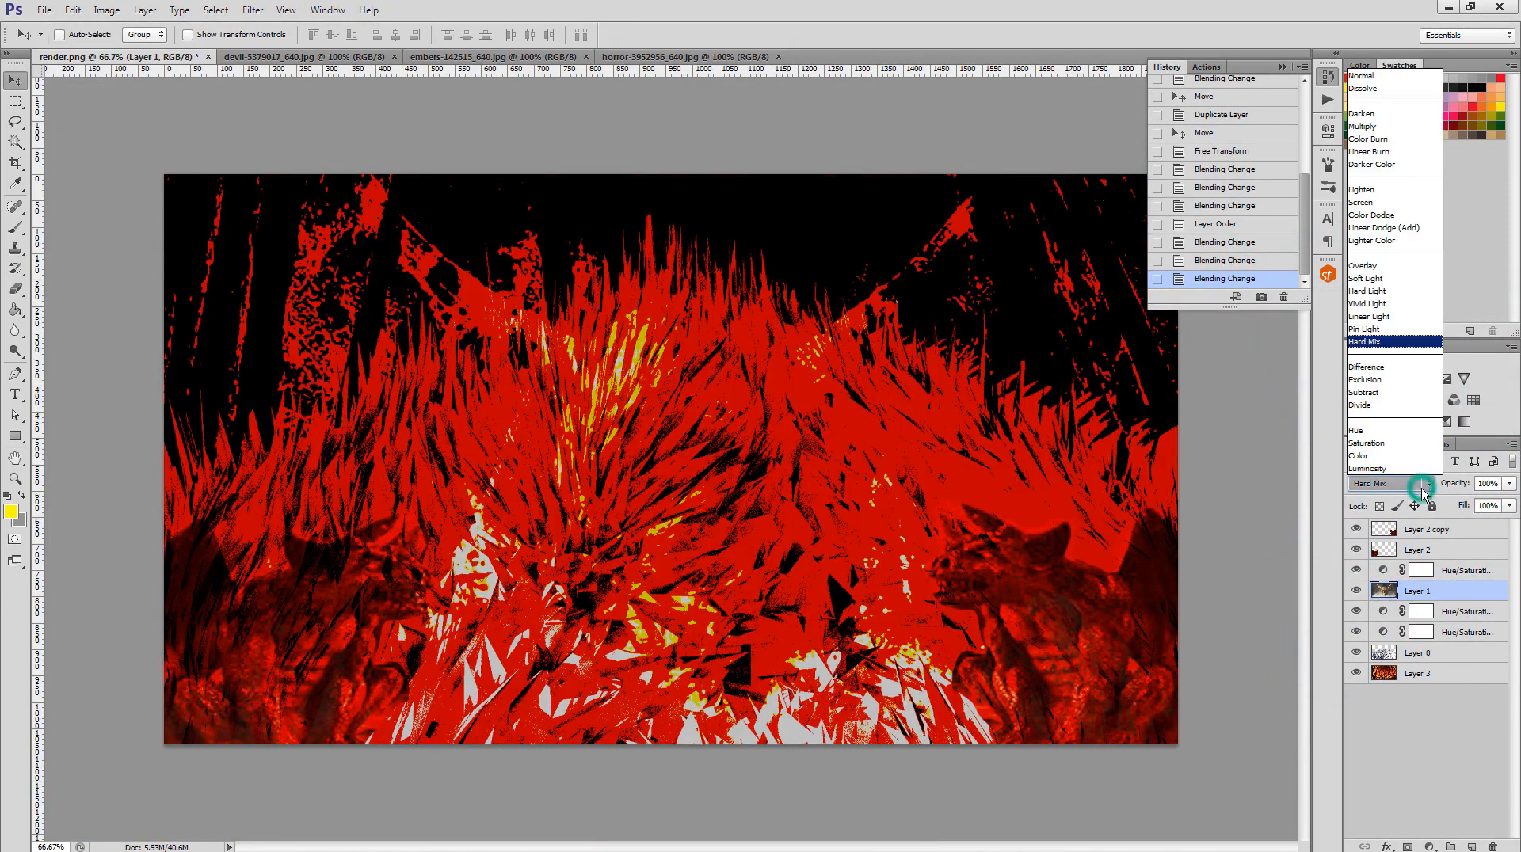
left_click(1387, 203)
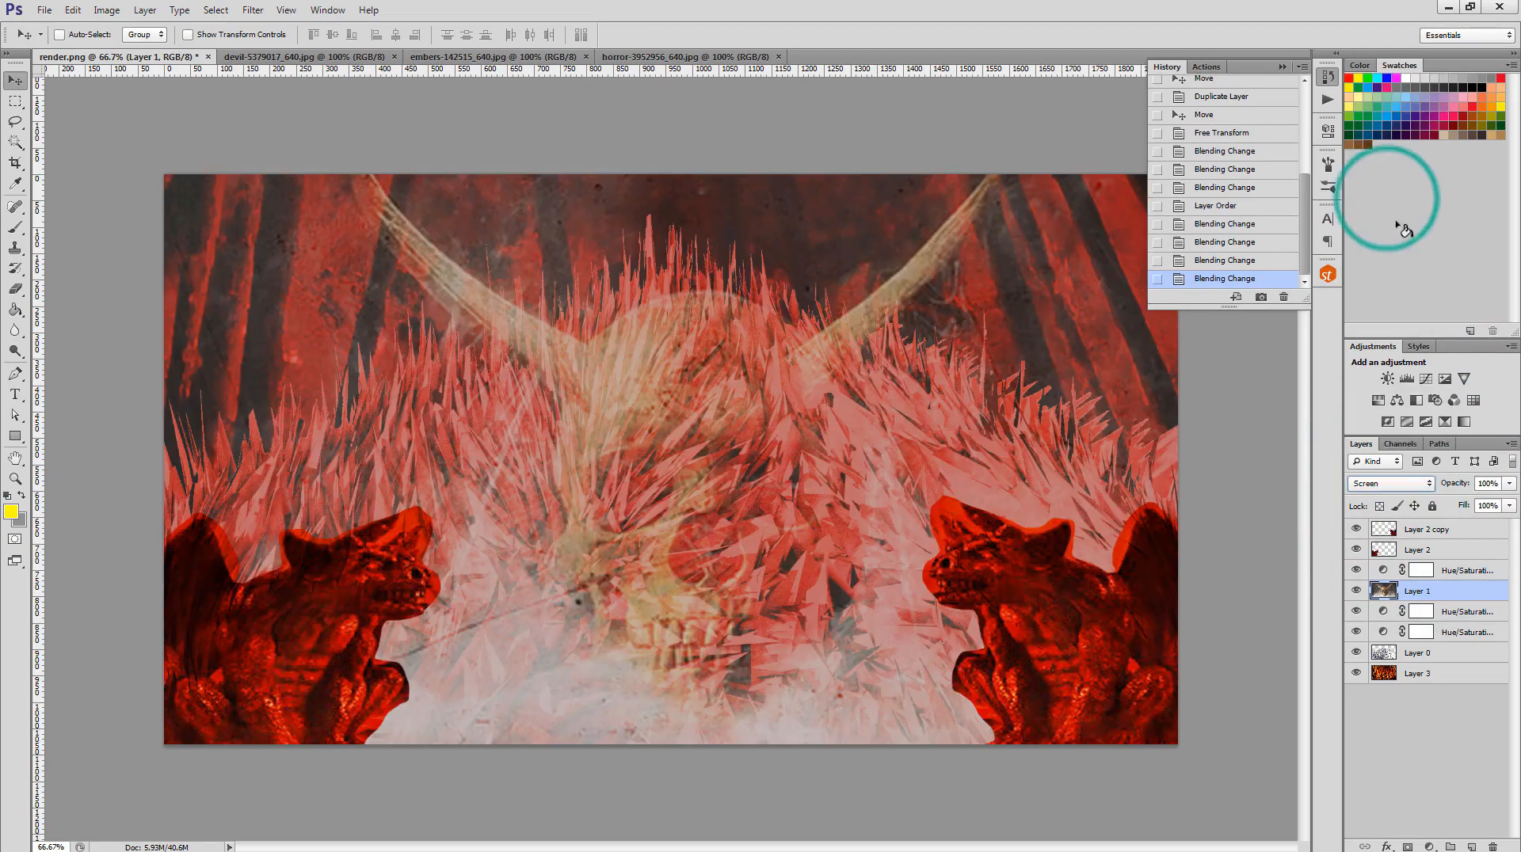
left_click(1425, 486)
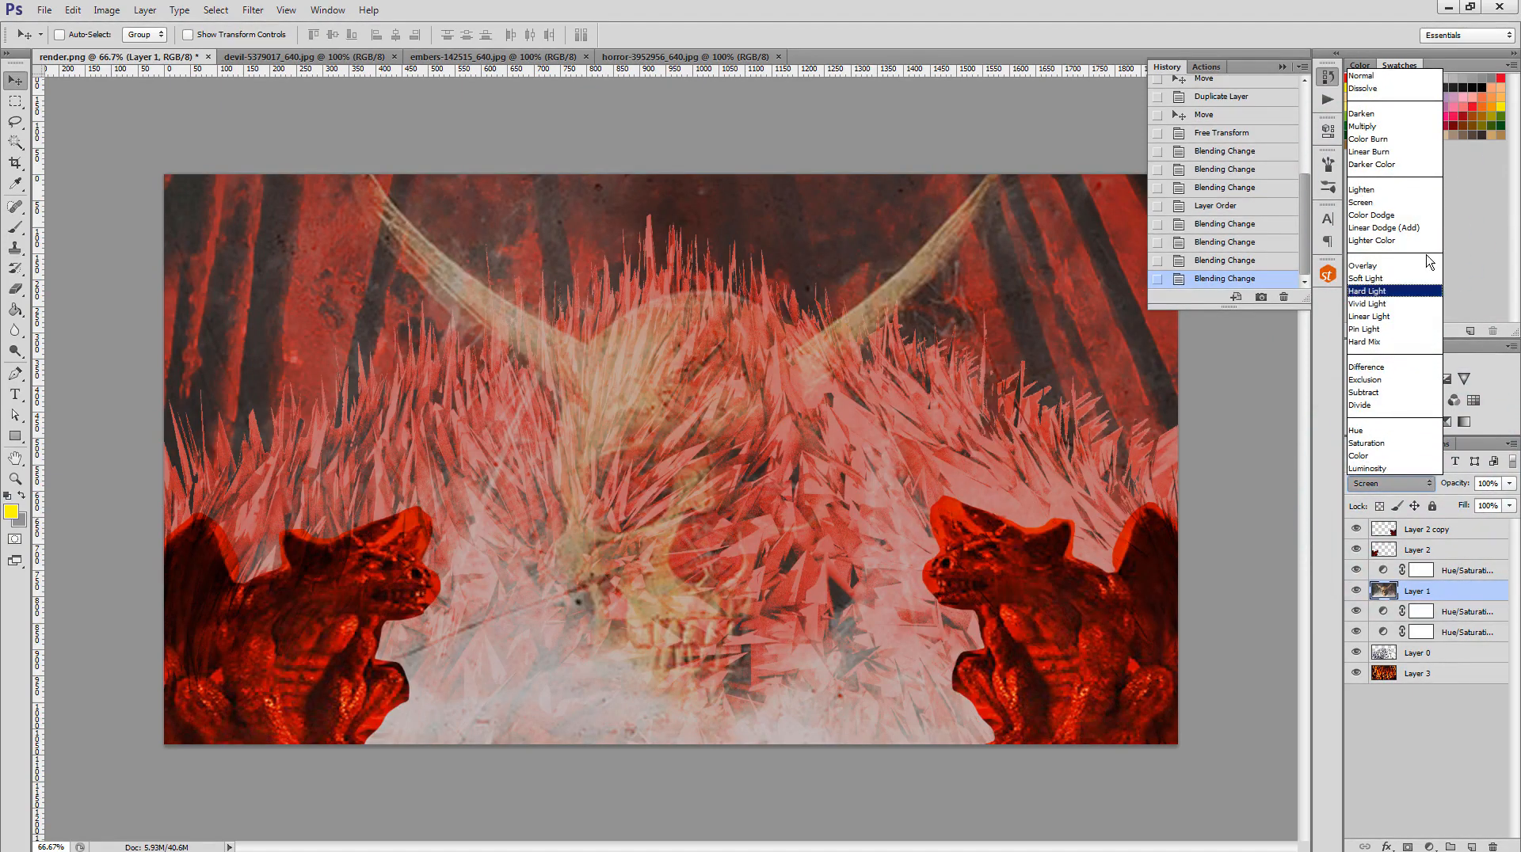
left_click(1414, 128)
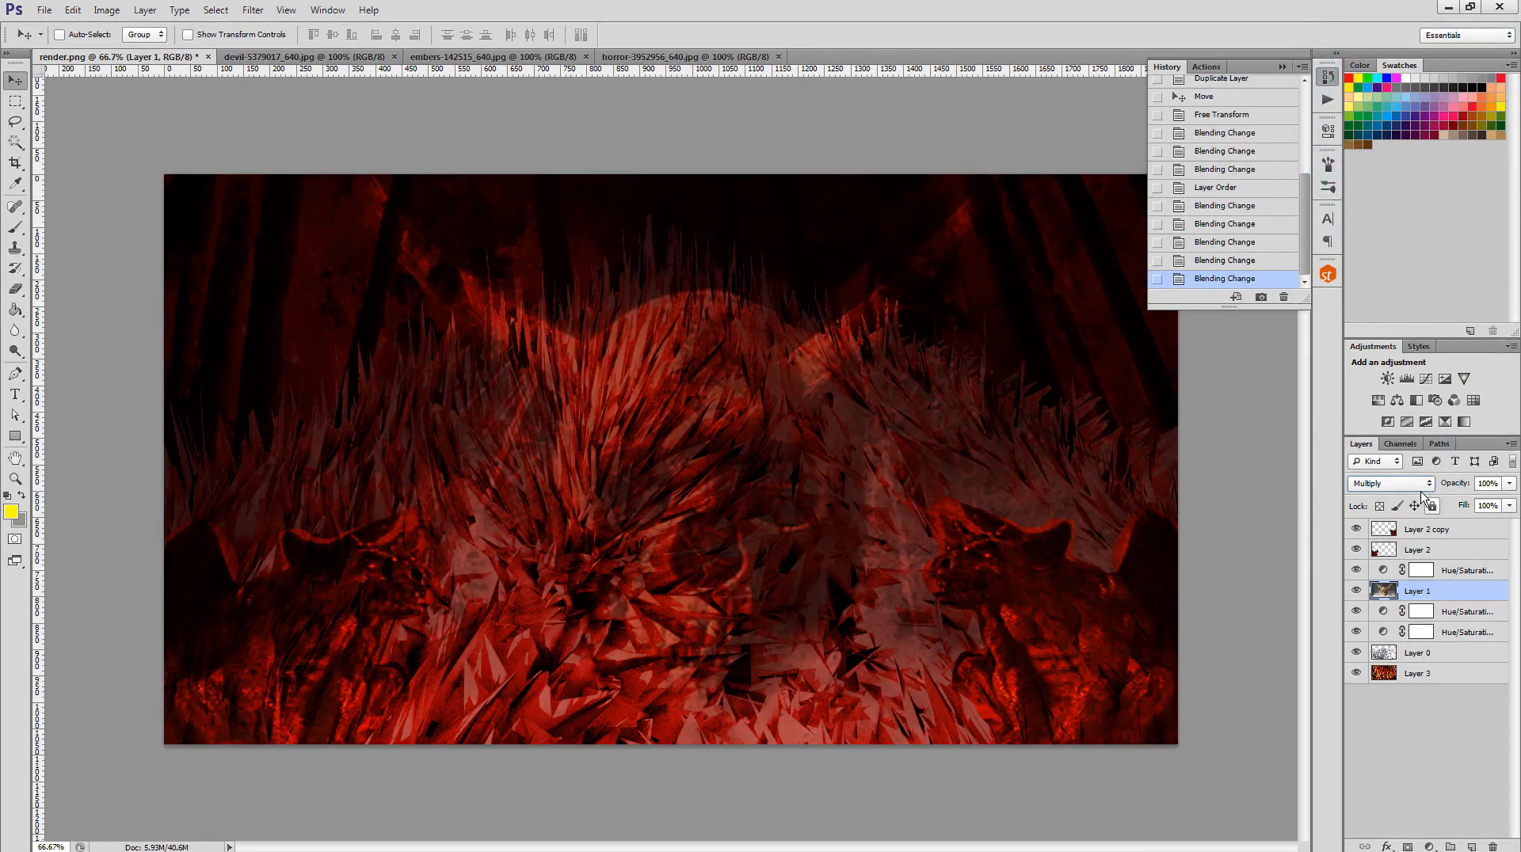
left_click(1421, 483)
left_click(1413, 113)
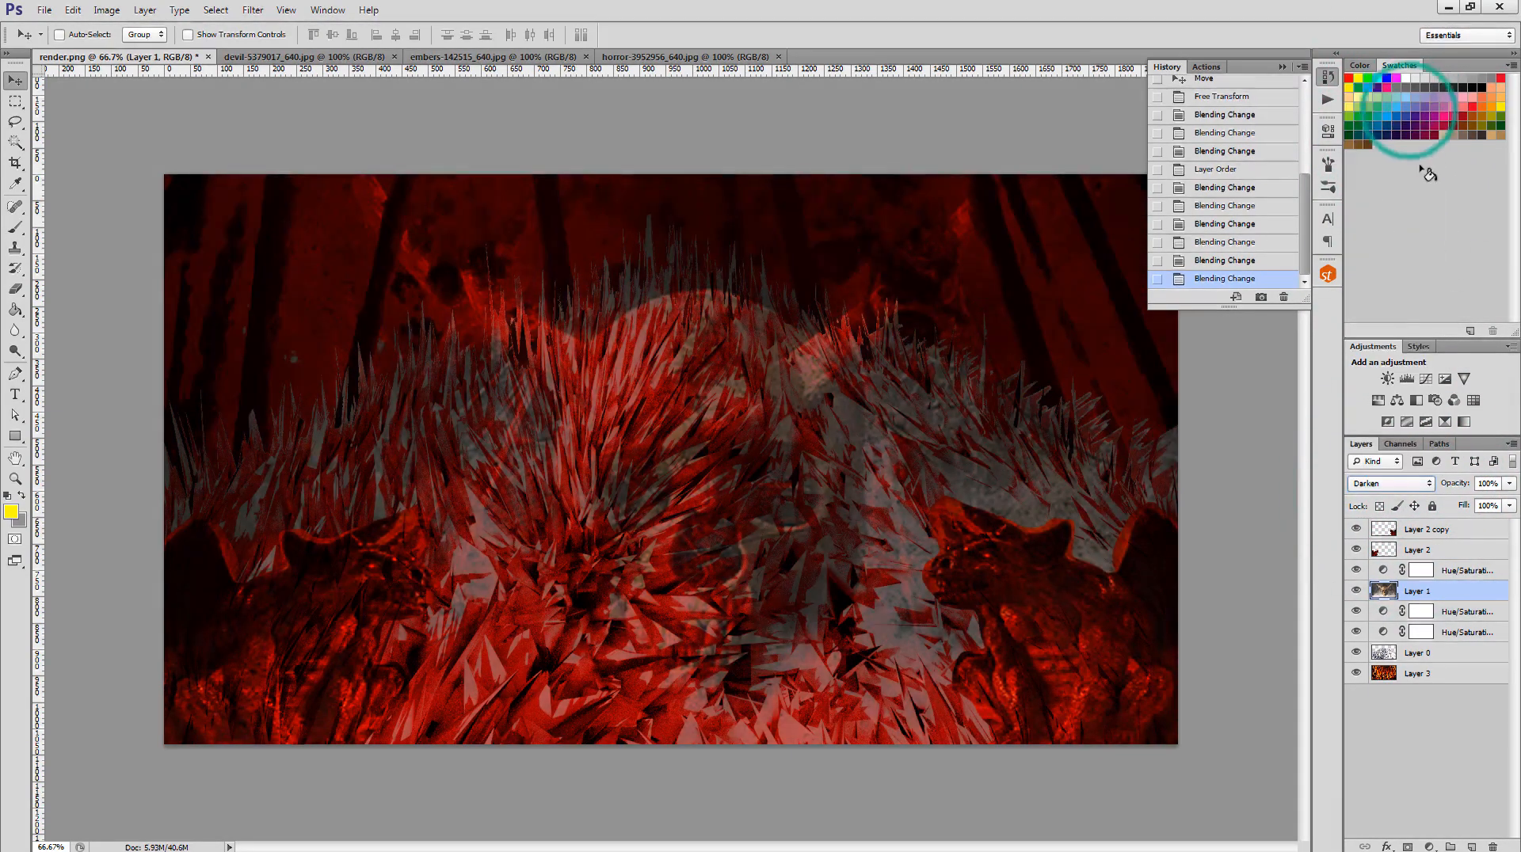
left_click(1418, 483)
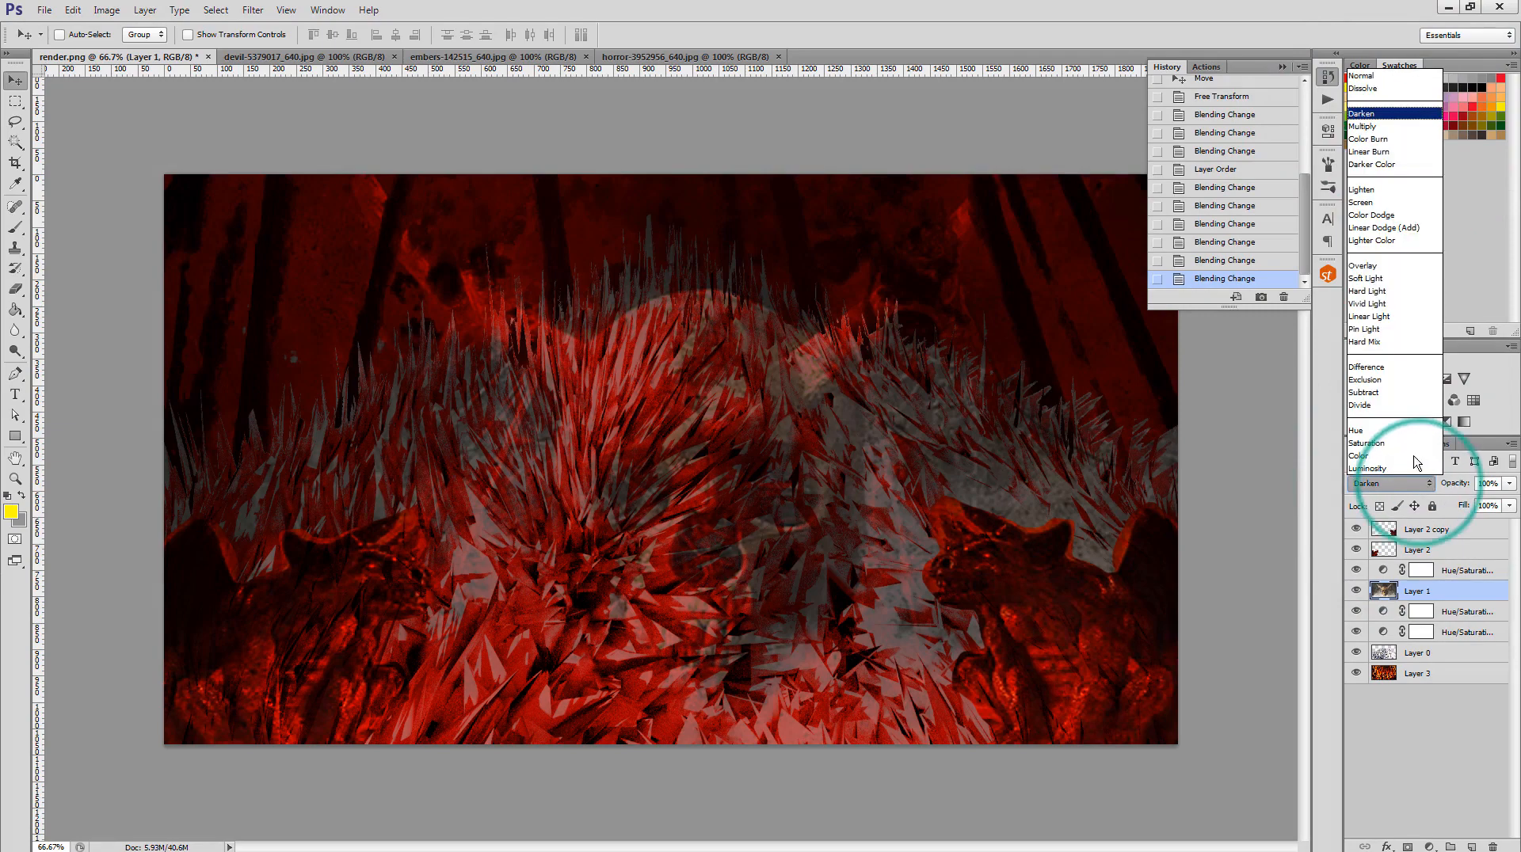
left_click(1414, 367)
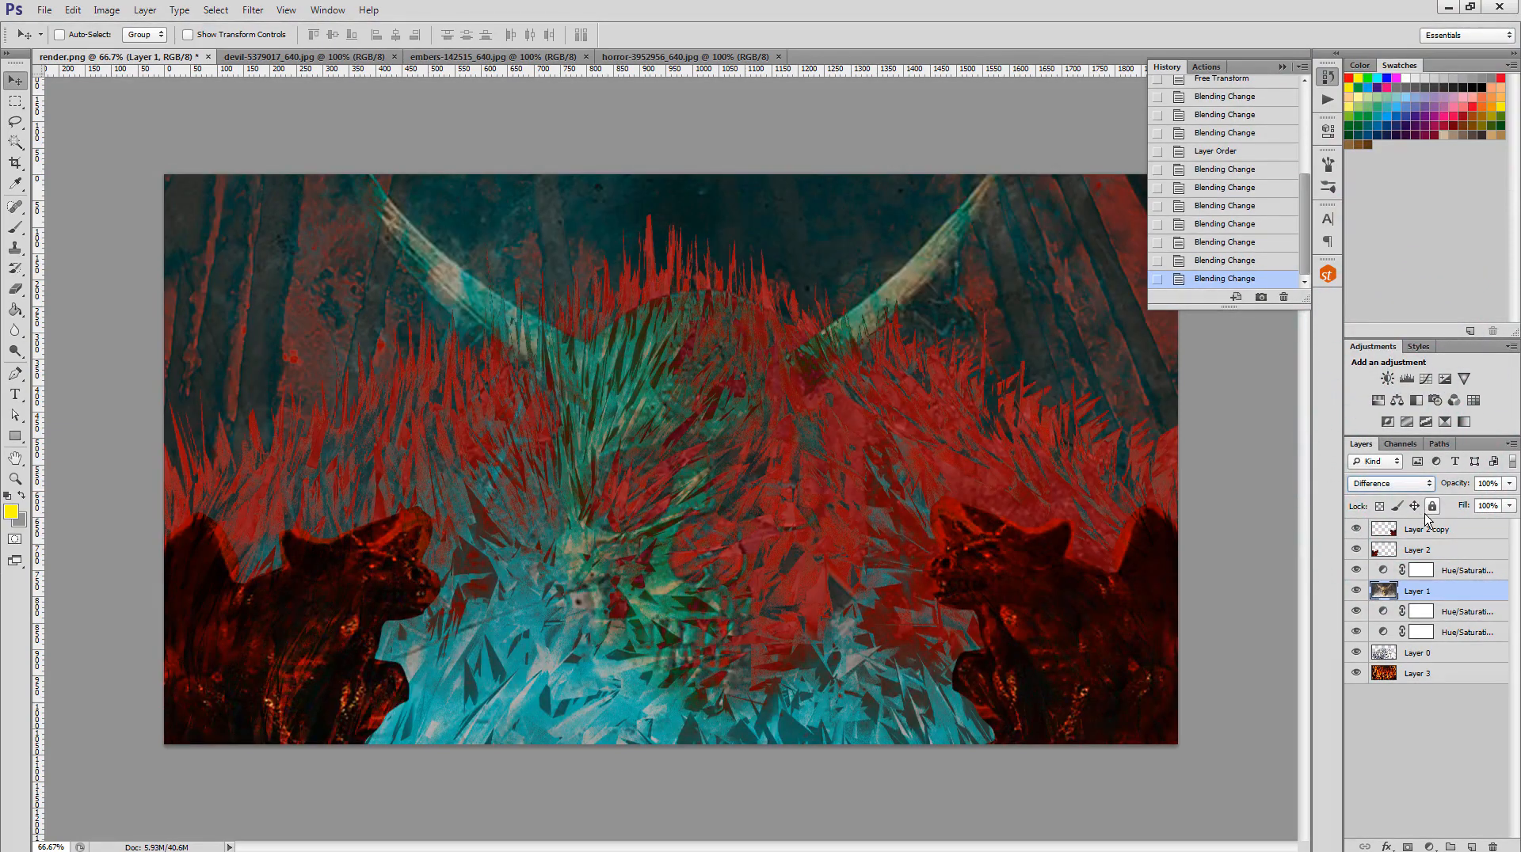
left_click(1416, 485)
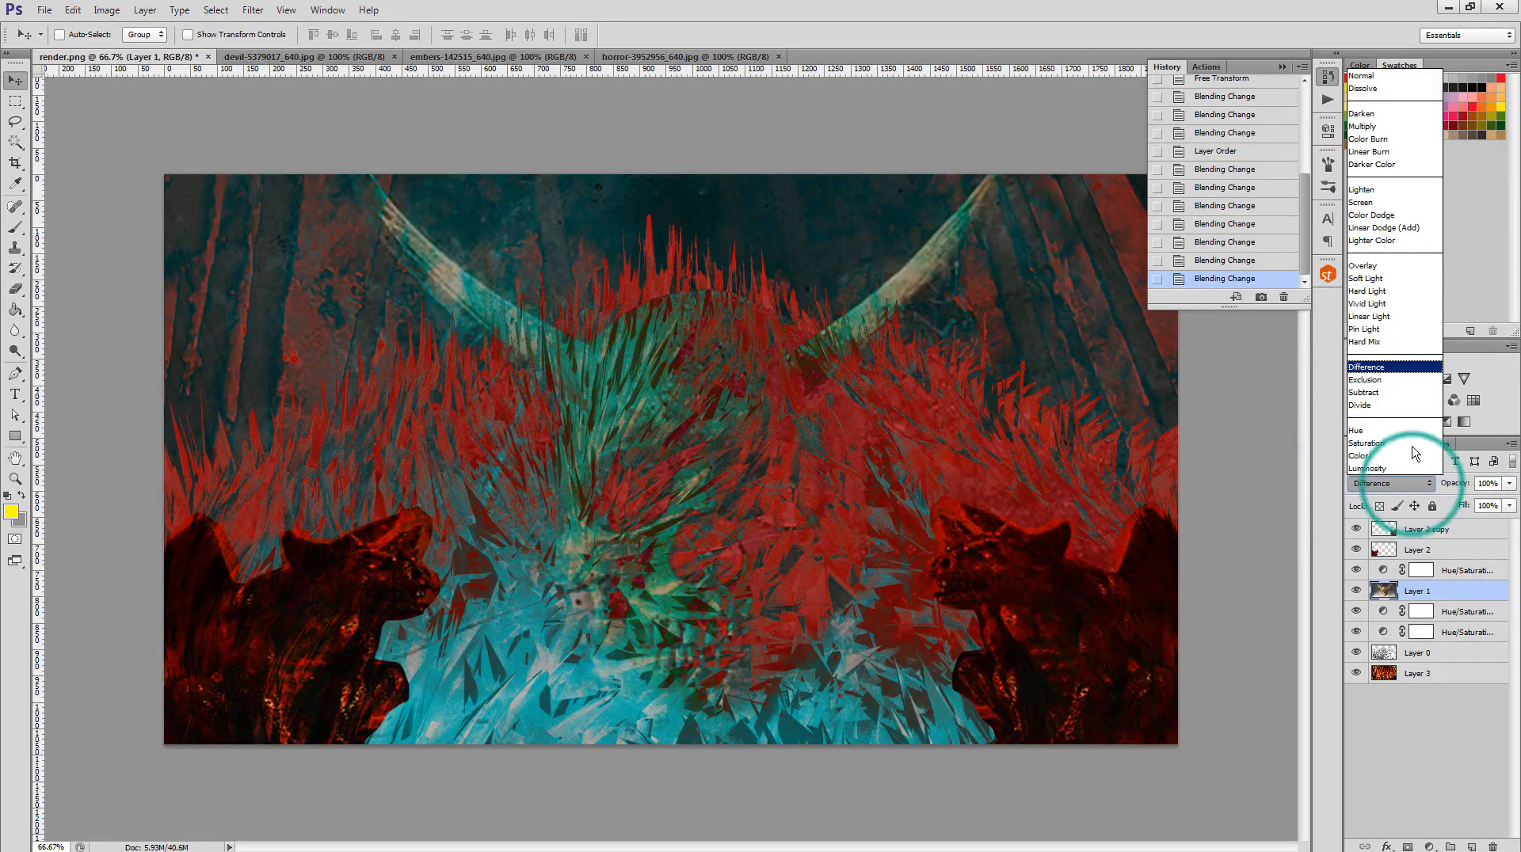
left_click(1392, 291)
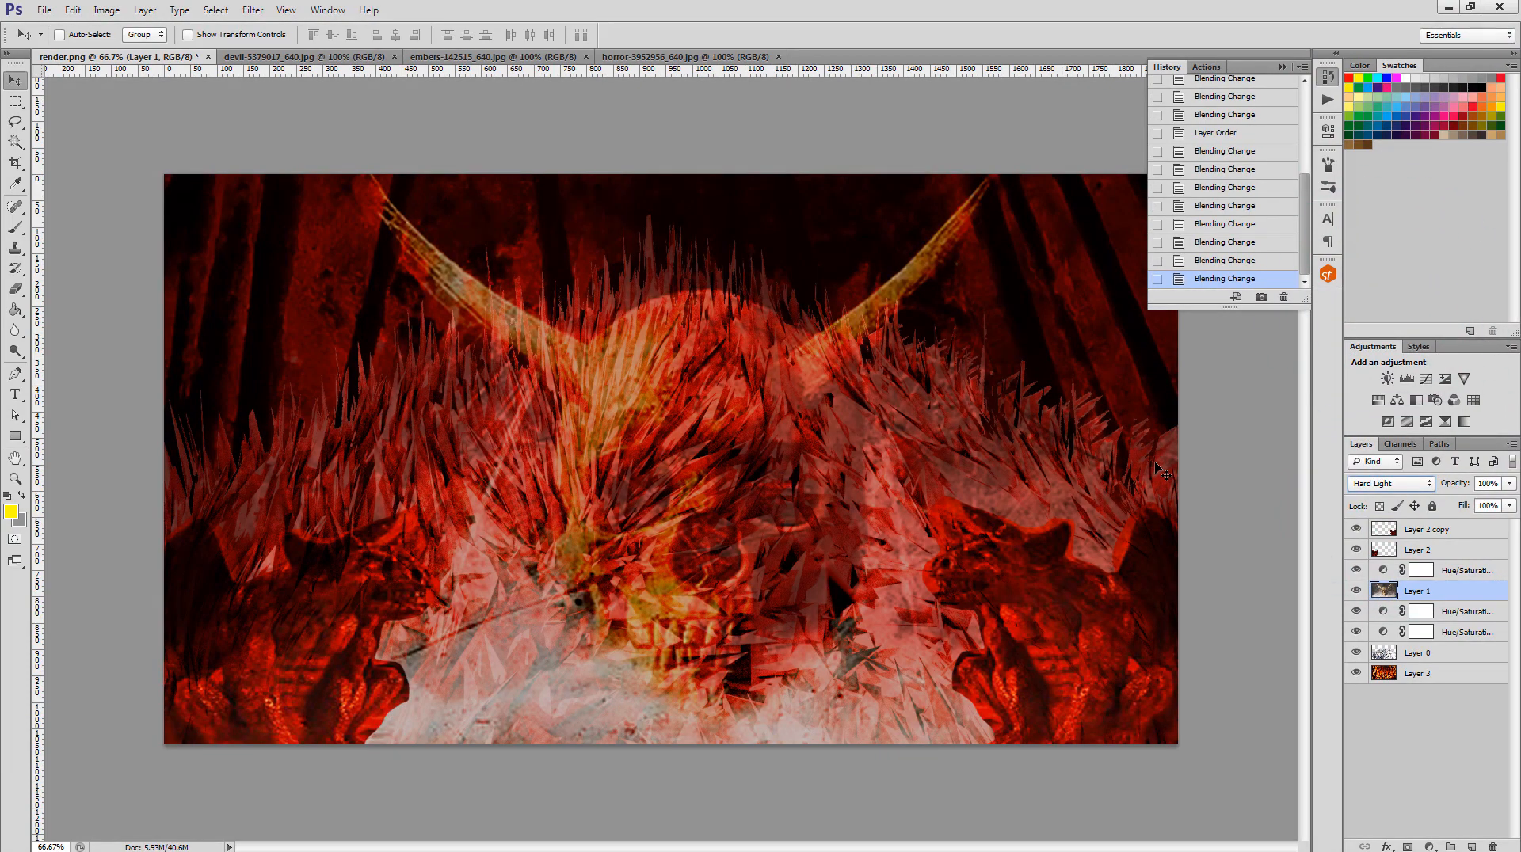
key("ctrl+1")
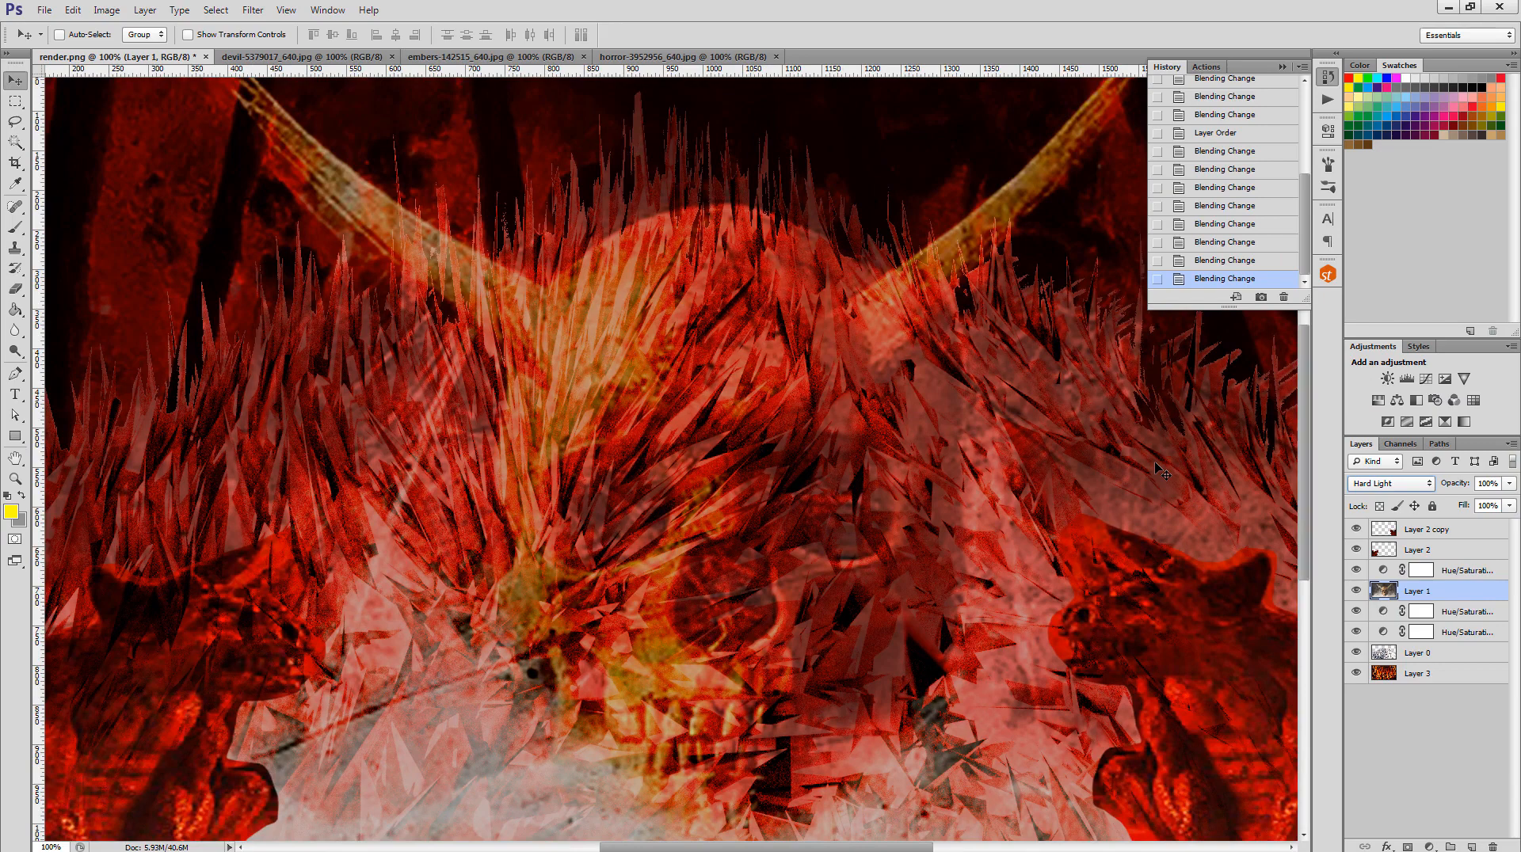
key("ctrl+minus")
key("ctrl+minus")
key("ctrl+plus")
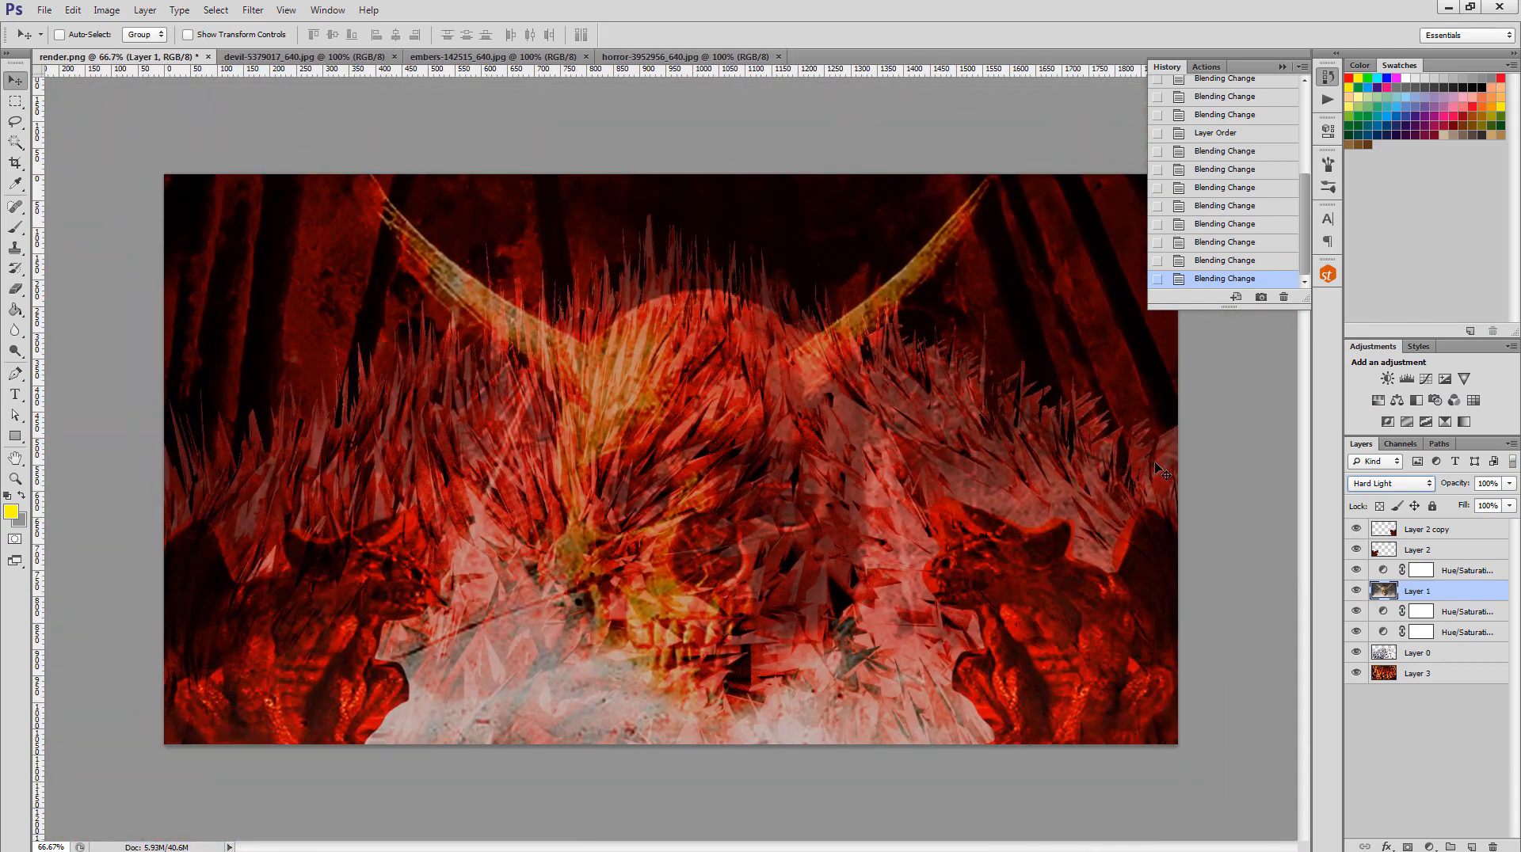
- Add a new layer above the mirrored creature and paint the image's lower third yellow with the soft 700 px brush
left_click(1420, 533)
left_click(1471, 846)
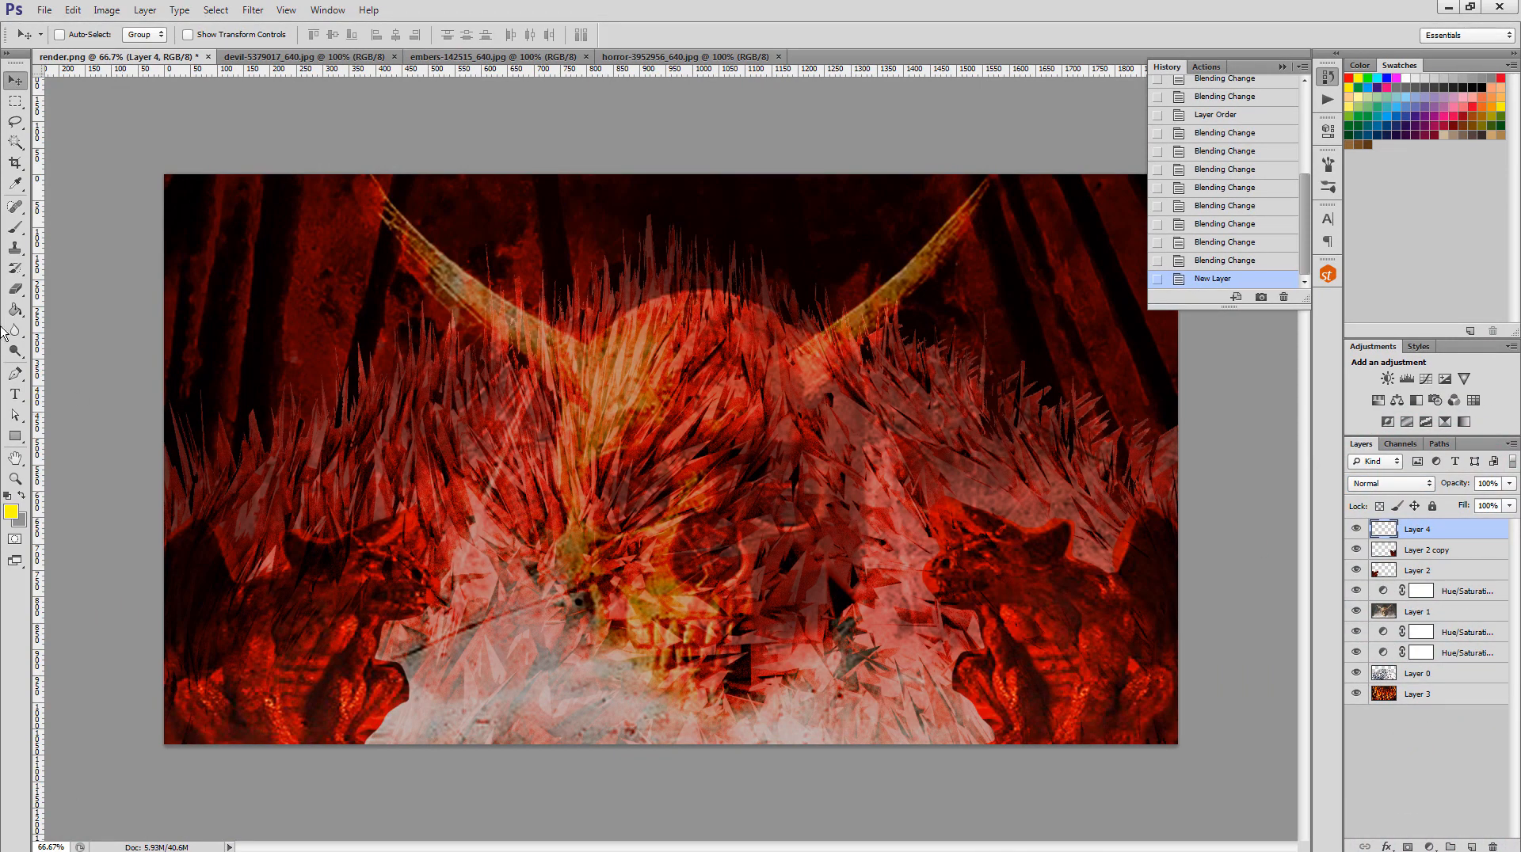
left_click(15, 227)
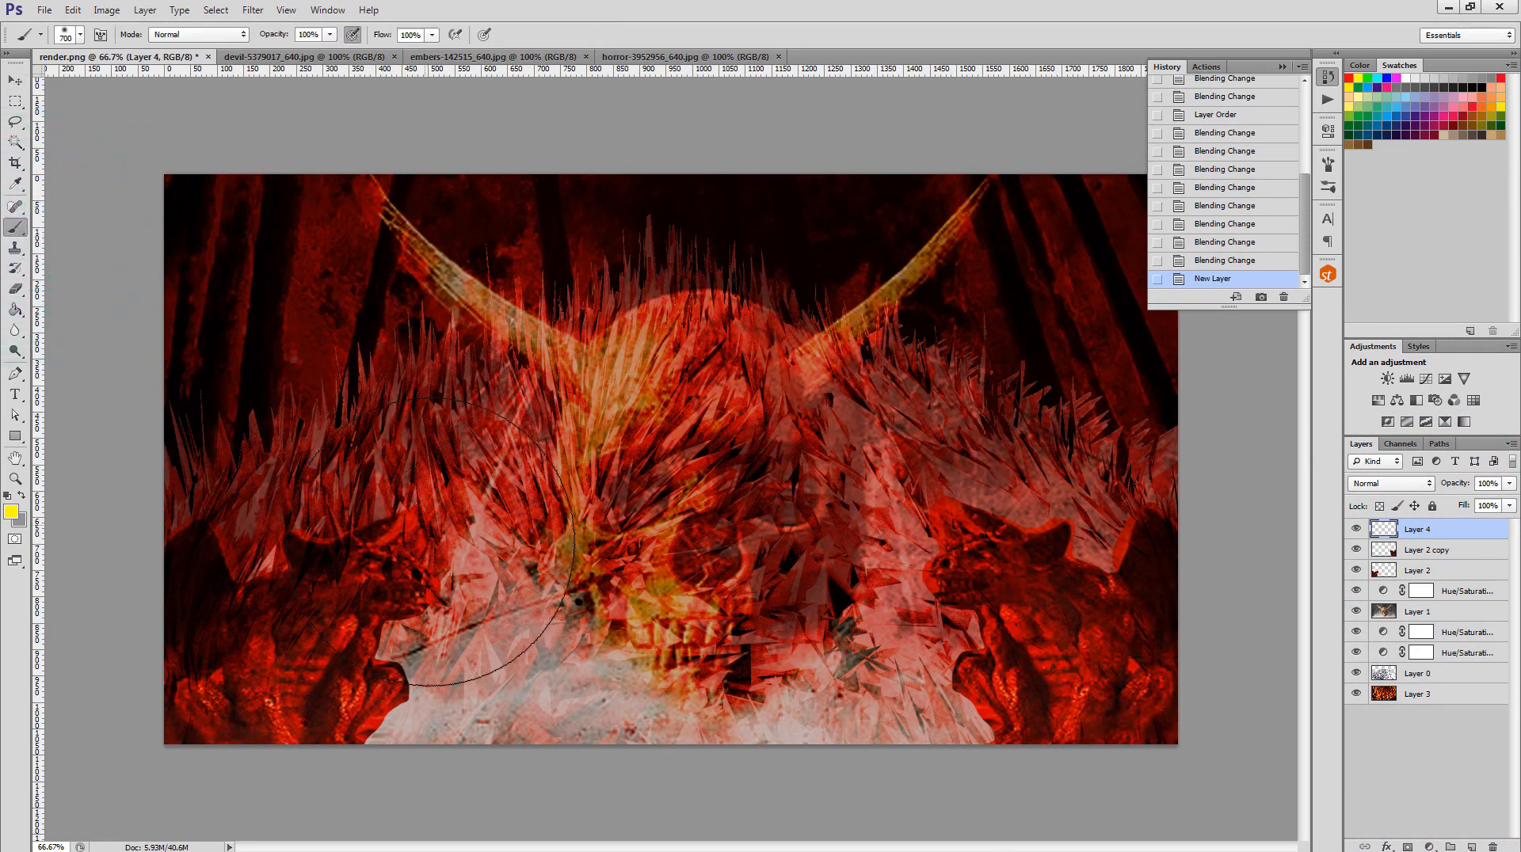
mouse_move(204, 696)
left_mouse_down()
mouse_move(267, 672)
mouse_move(572, 711)
mouse_move(946, 726)
mouse_move(1234, 634)
mouse_move(1263, 582)
mouse_move(1221, 626)
left_mouse_up()
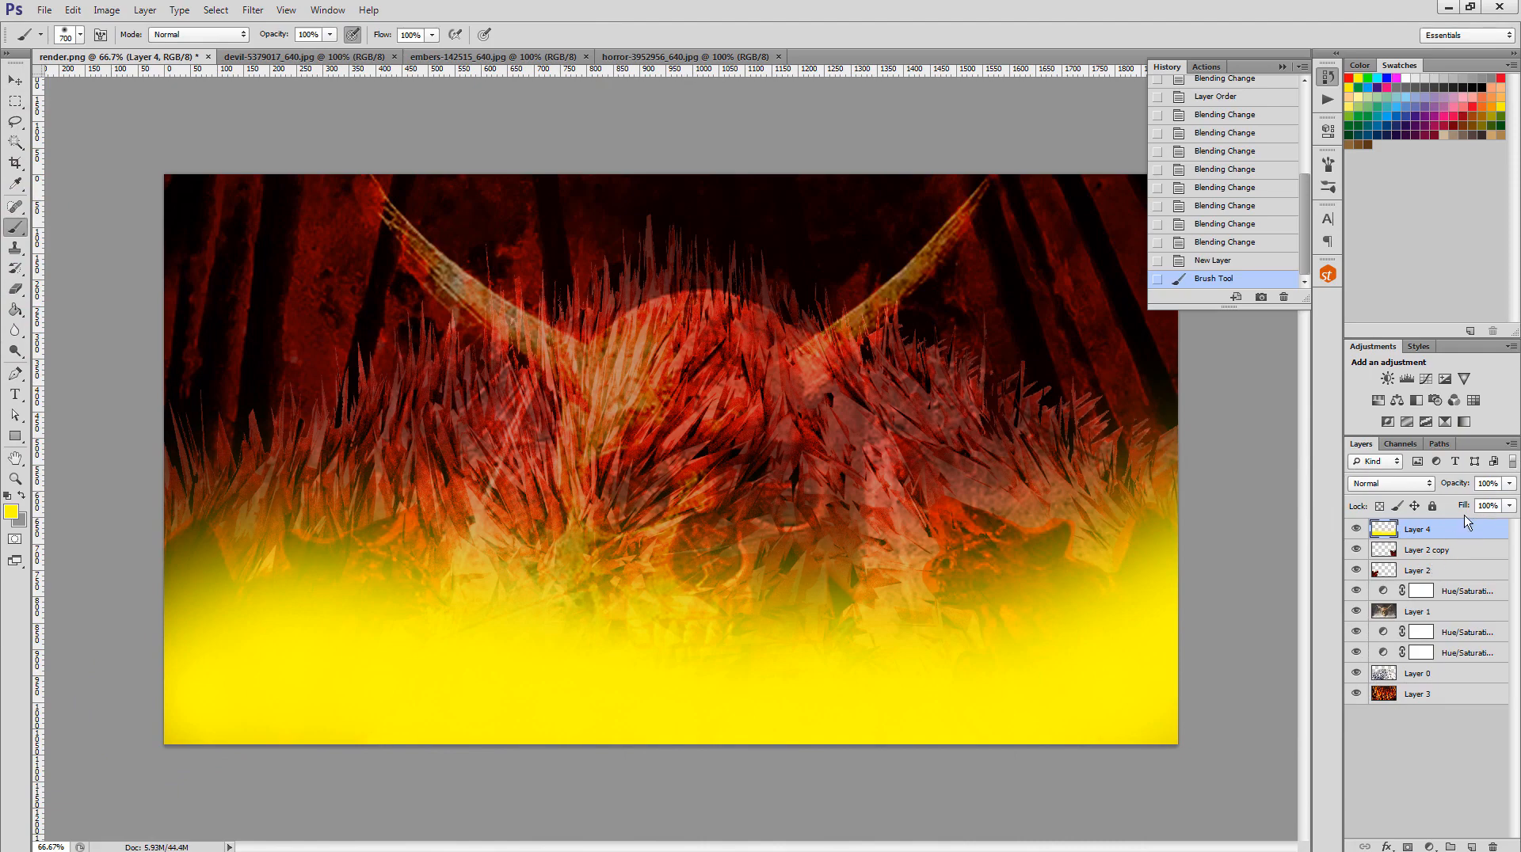
- Try Multiply, Linear Burn, Darker Color and Darken blending on the yellow glow layer
left_click(1428, 485)
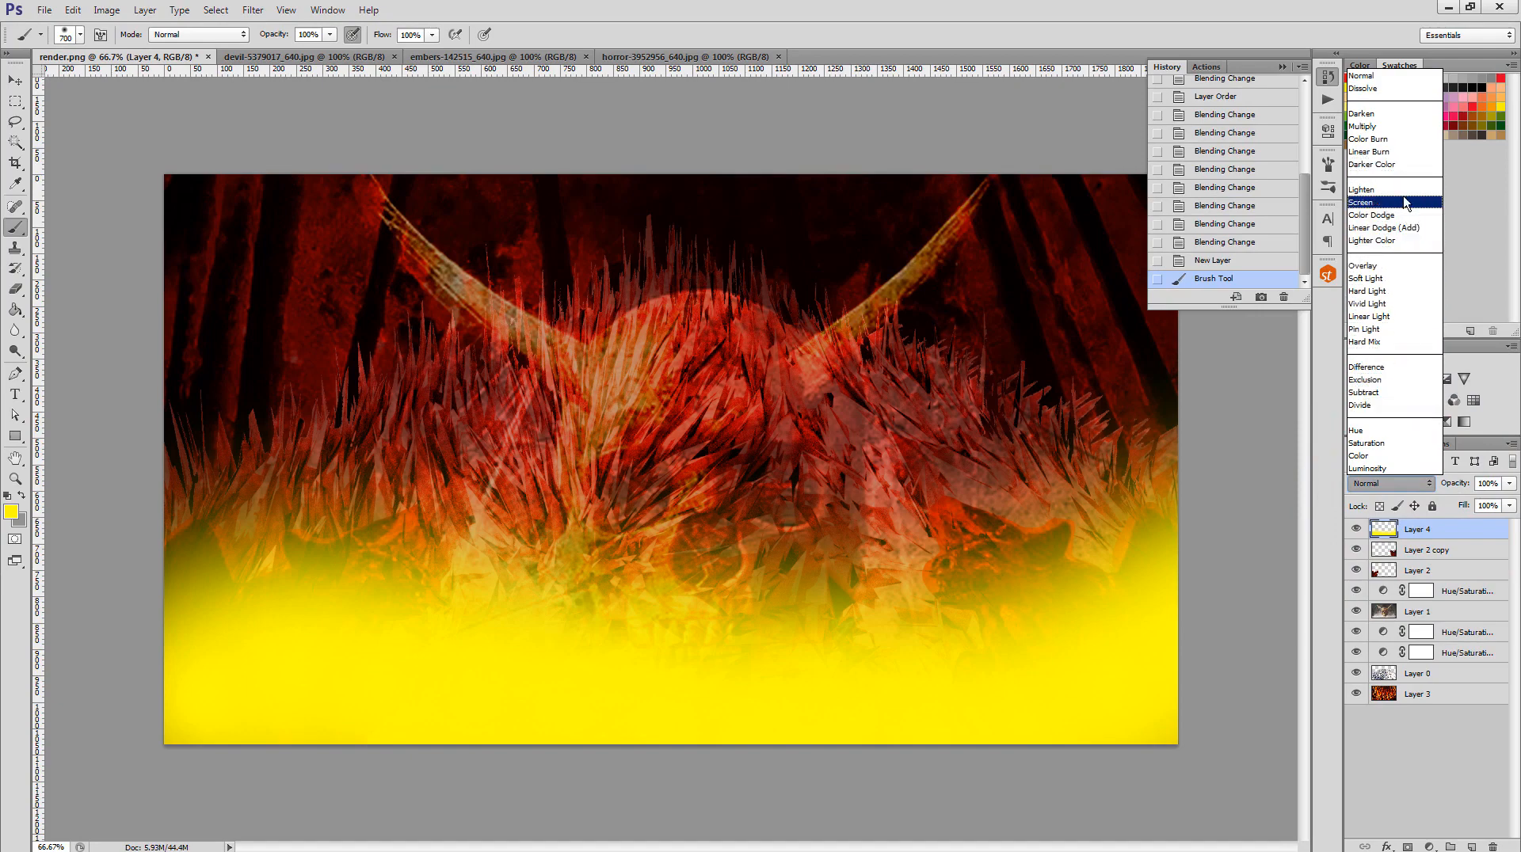
left_click(1409, 128)
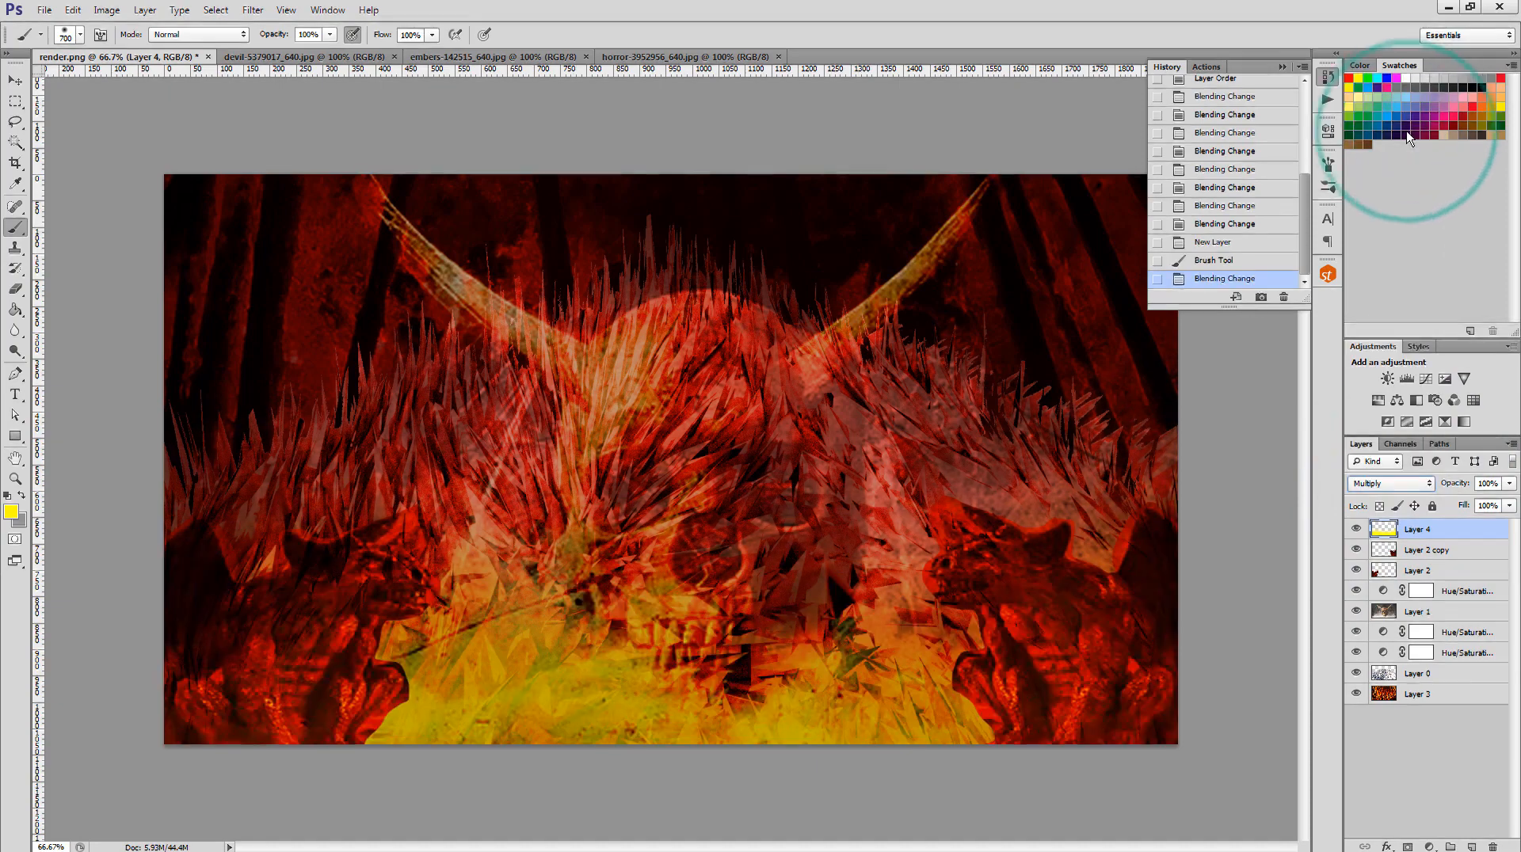
left_click(1426, 484)
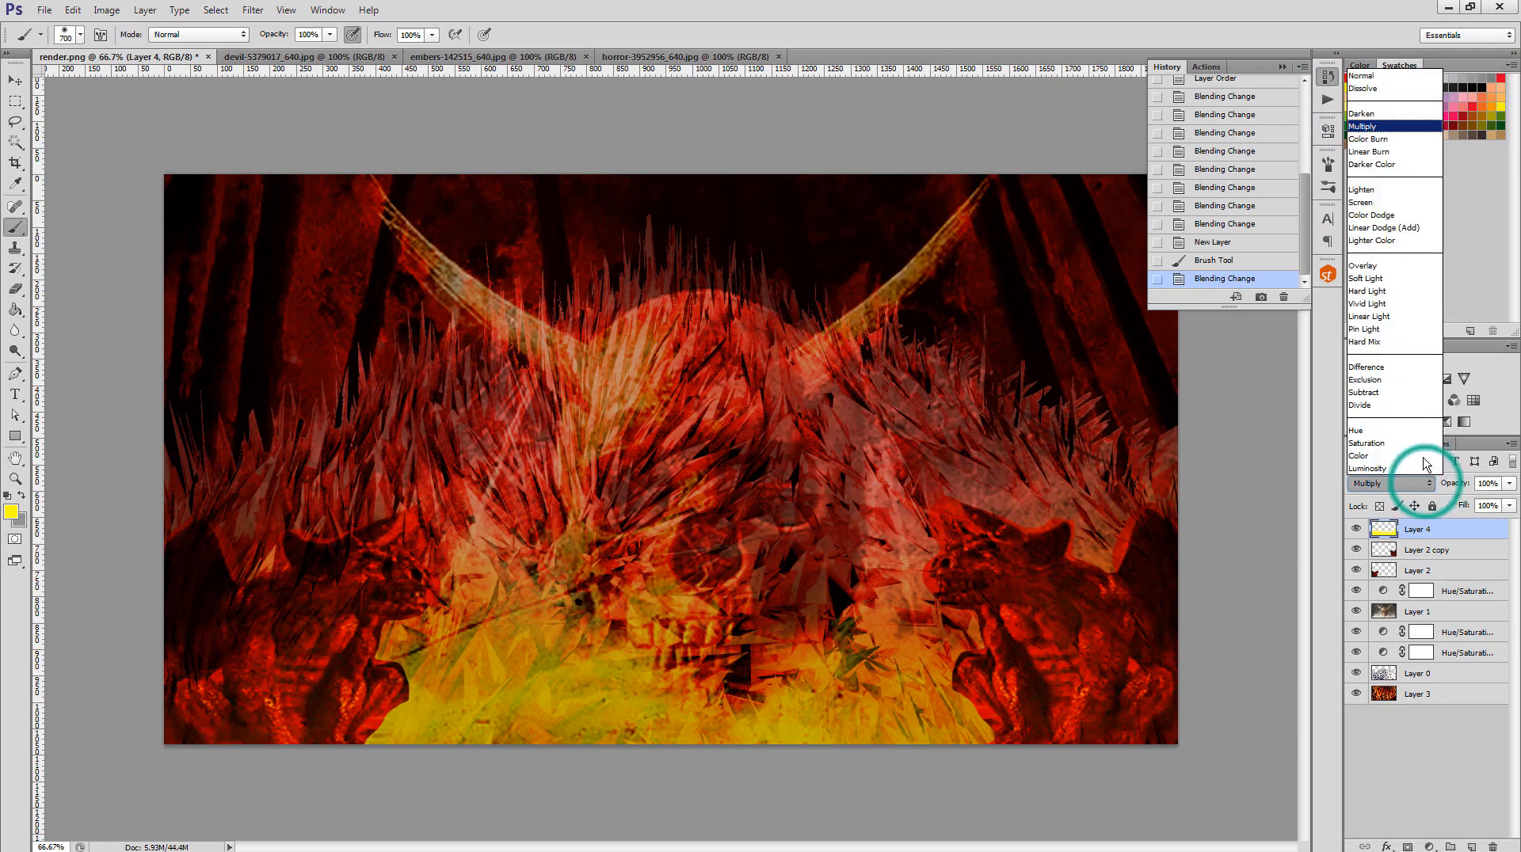
left_click(1409, 152)
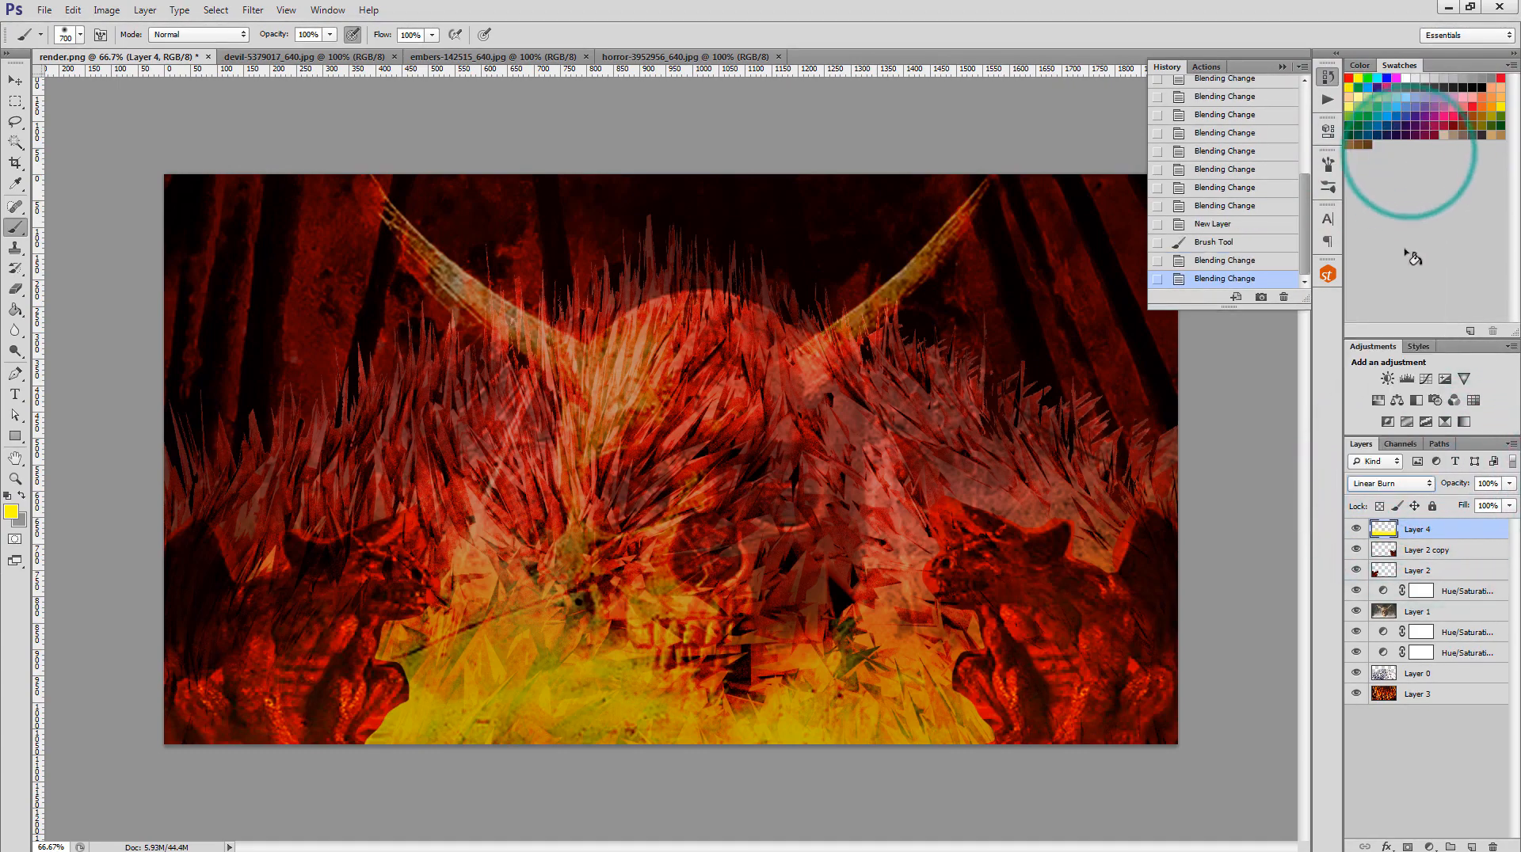
left_click(1415, 485)
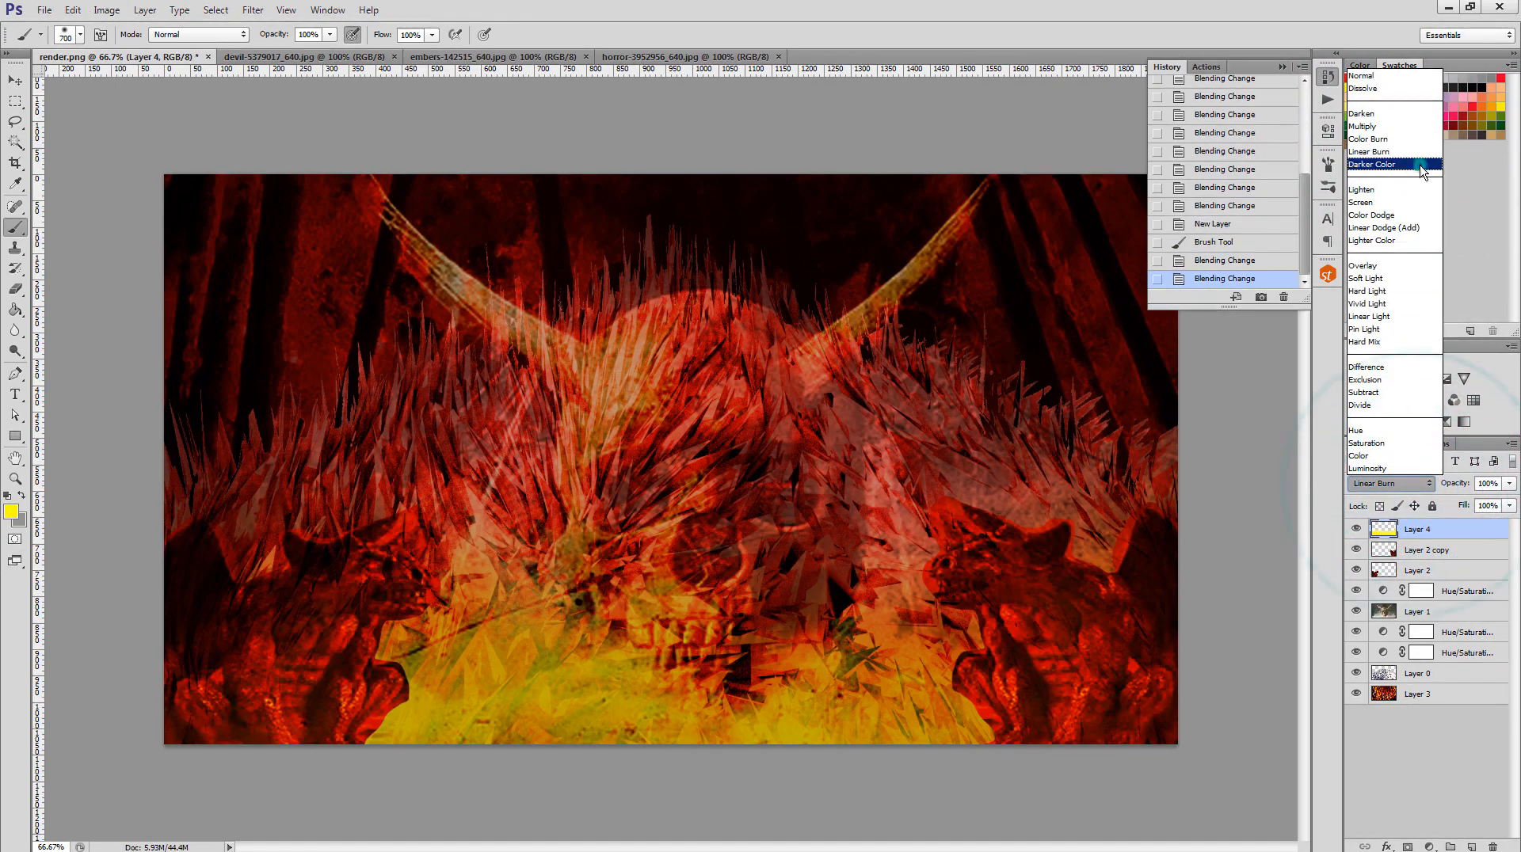
left_click(1384, 164)
left_click(1423, 483)
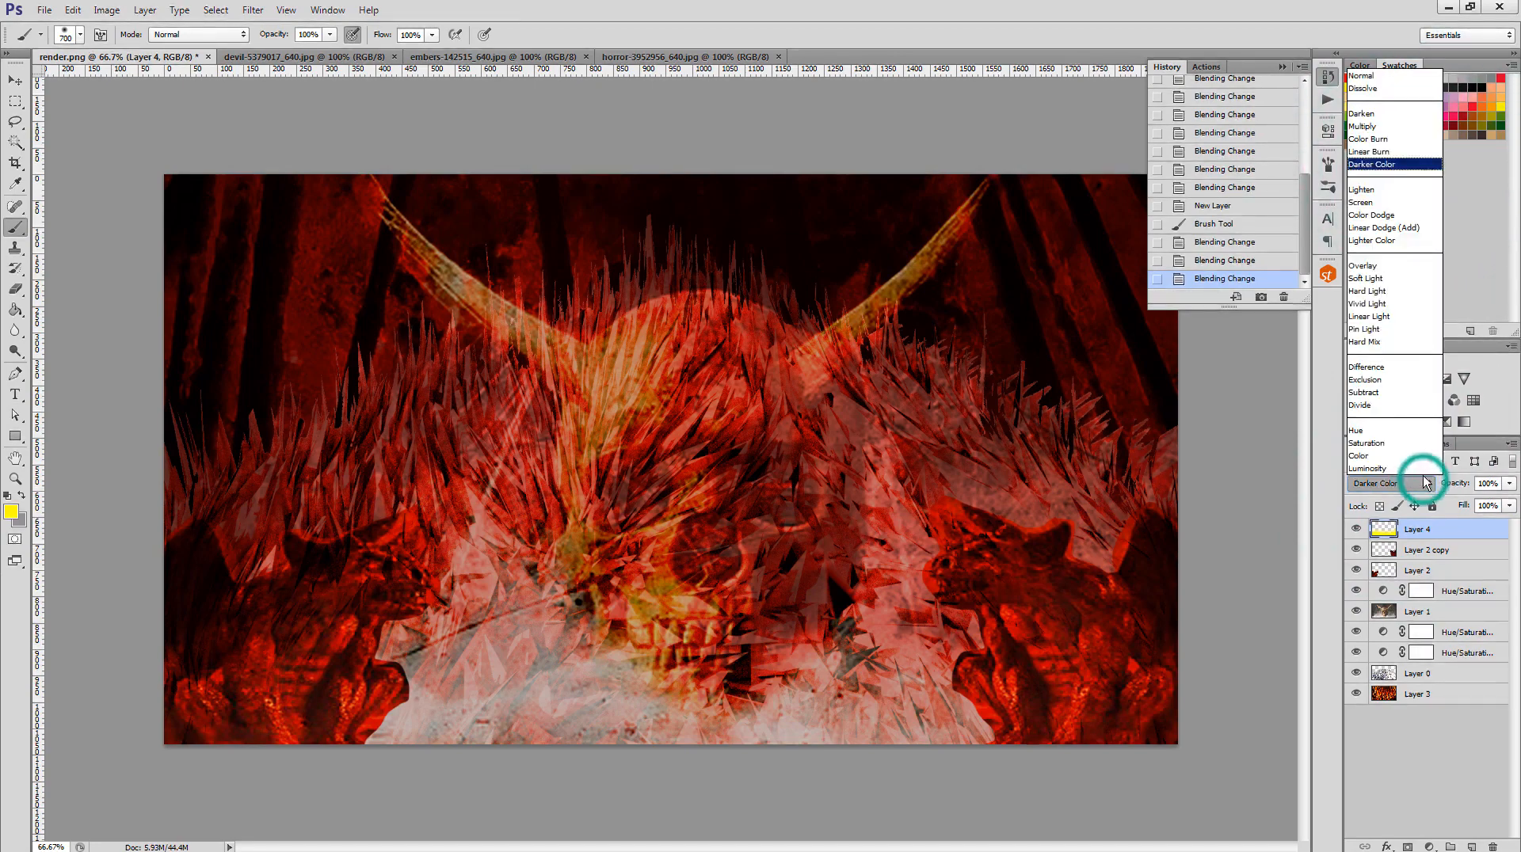
left_click(1394, 114)
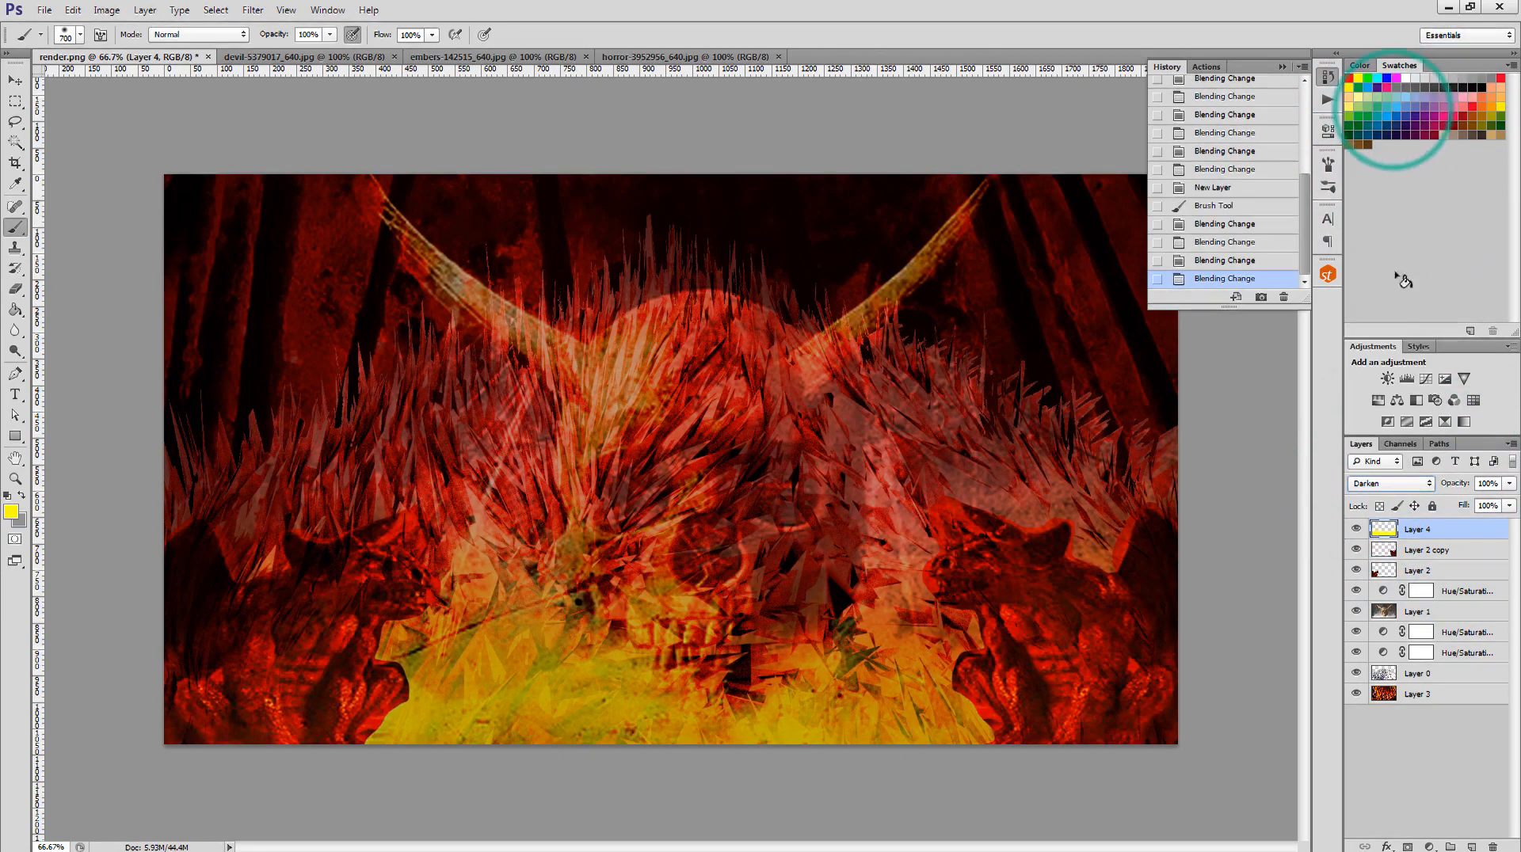
- Try Lighten, Color Dodge, Lighter Color and Color blending on the yellow glow layer
left_click(1399, 485)
left_click(1394, 190)
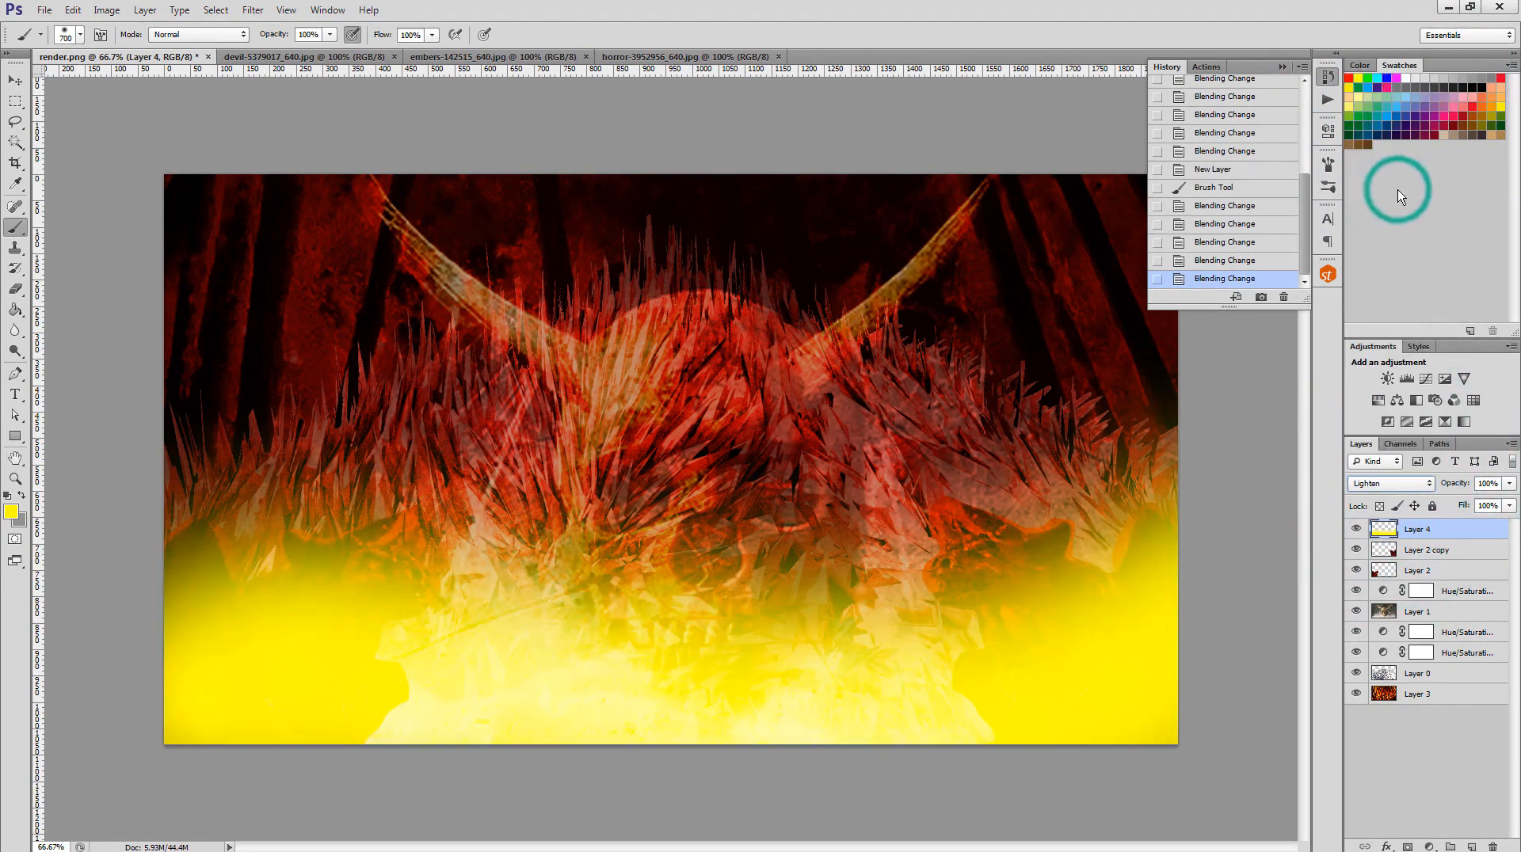
left_click(1402, 484)
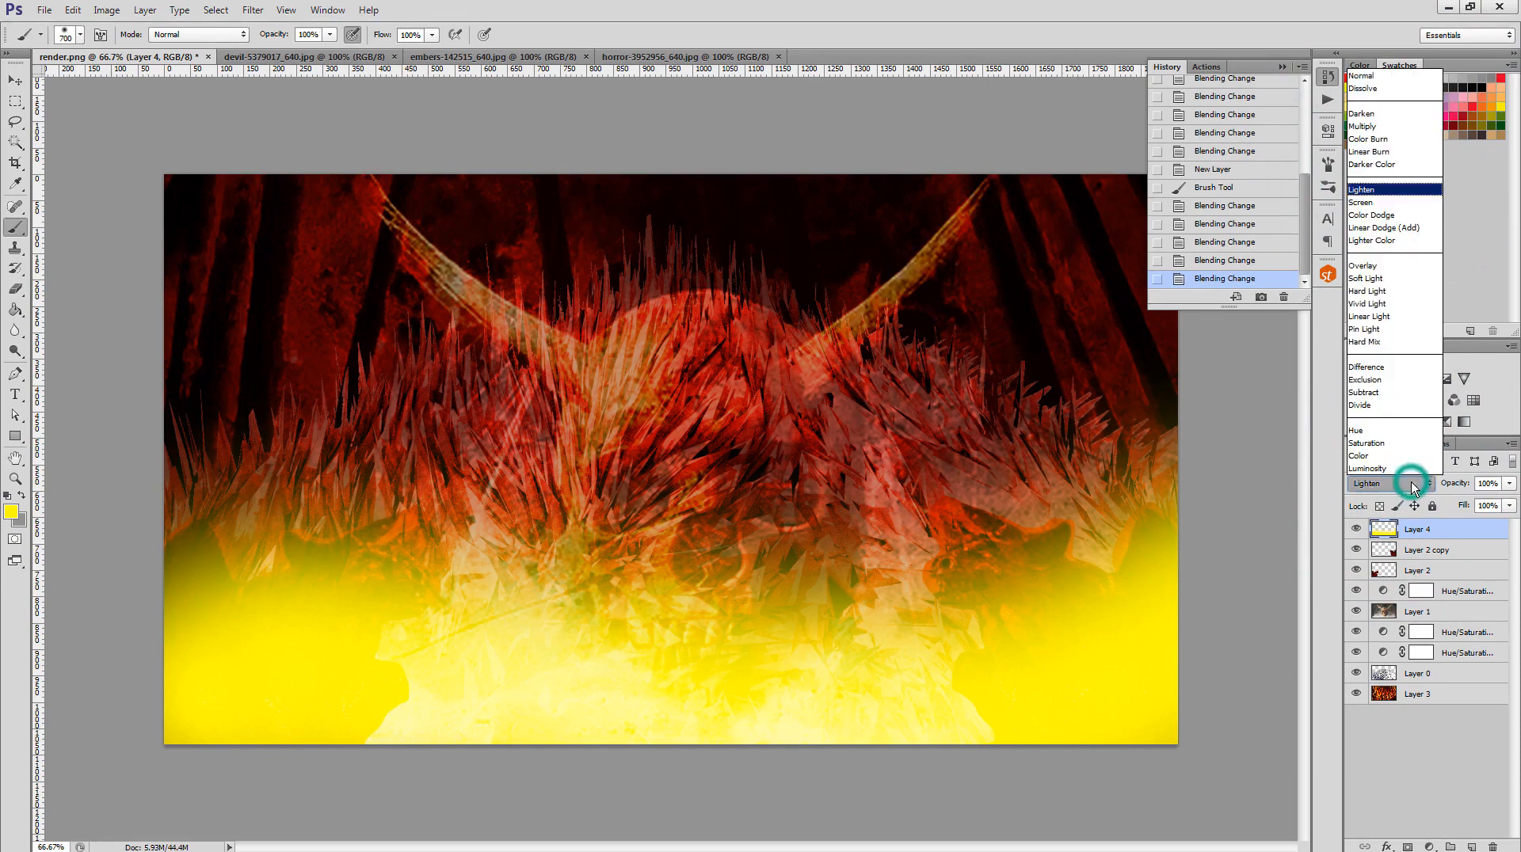
left_click(1398, 214)
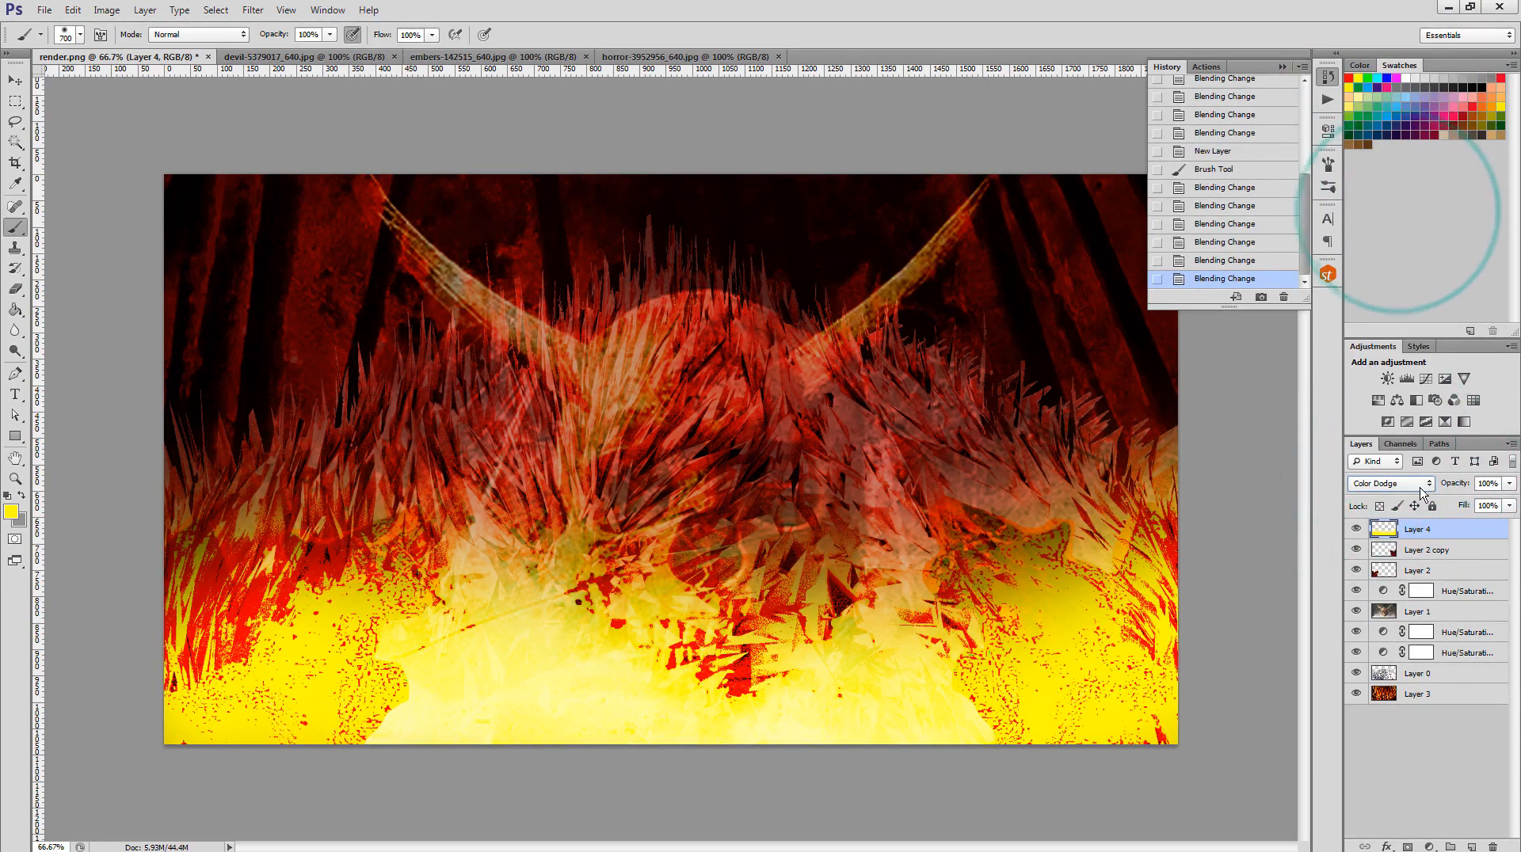
left_click(1418, 483)
left_click(1402, 240)
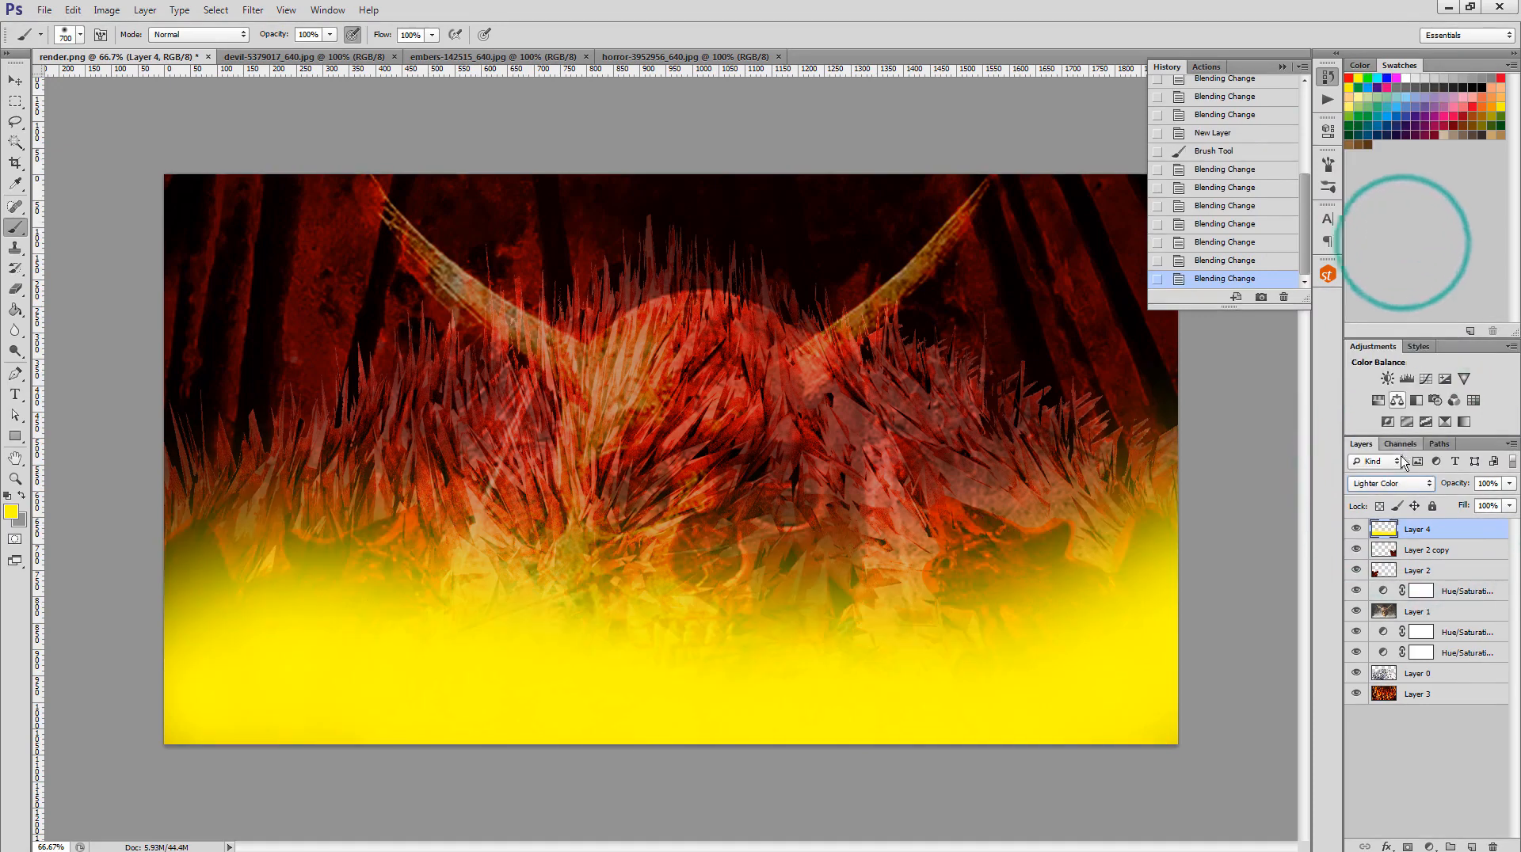
left_click(1402, 483)
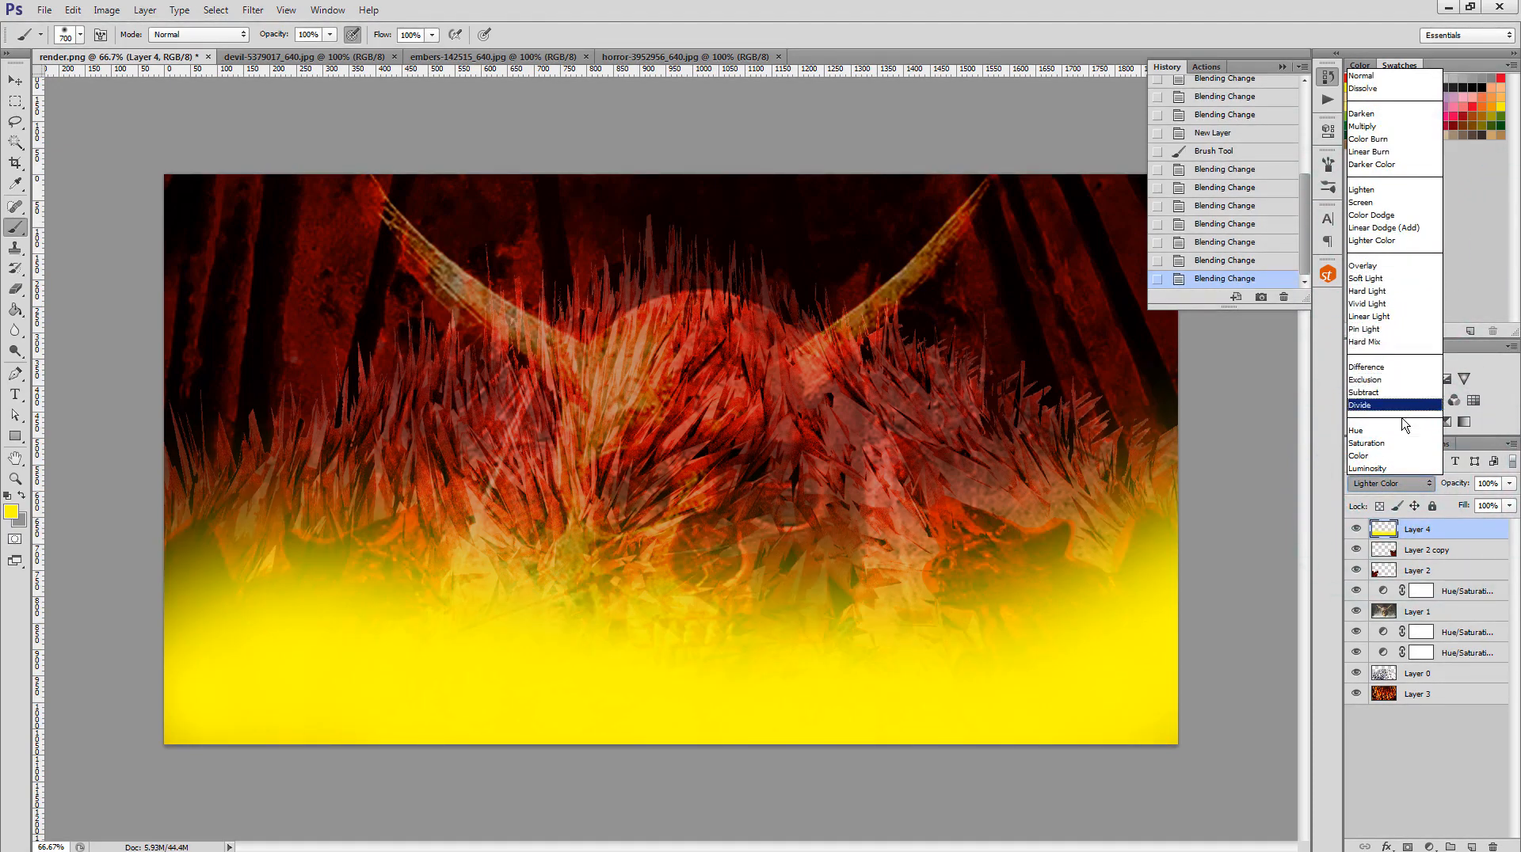
left_click(1399, 457)
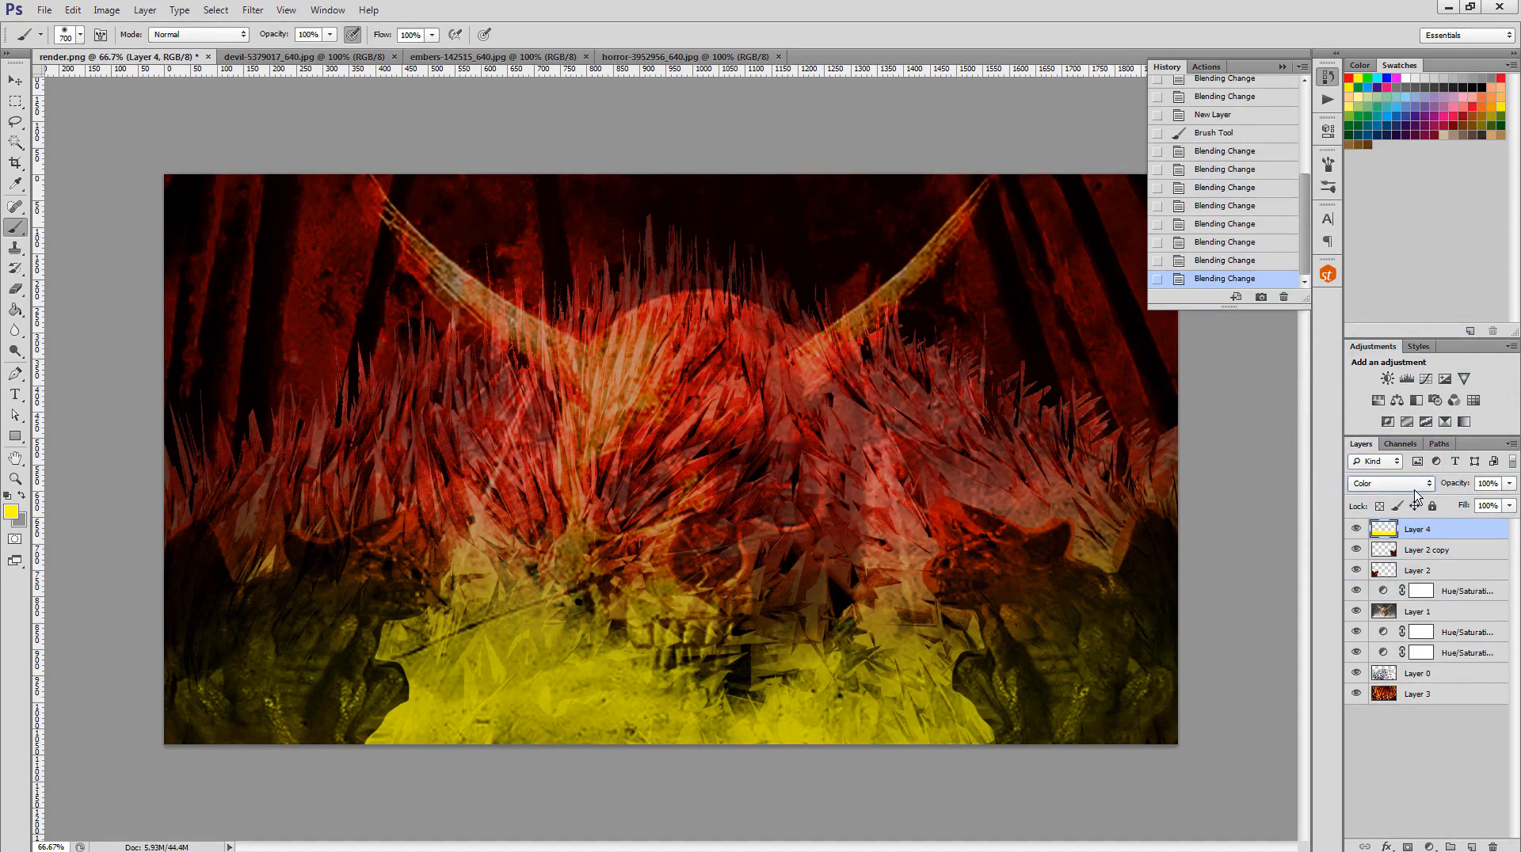
- Compare Soft Light, Hard Light, Linear Light, Hard Mix and Pin Light blending on the yellow glow layer, and set it to Soft Light
left_click(1409, 483)
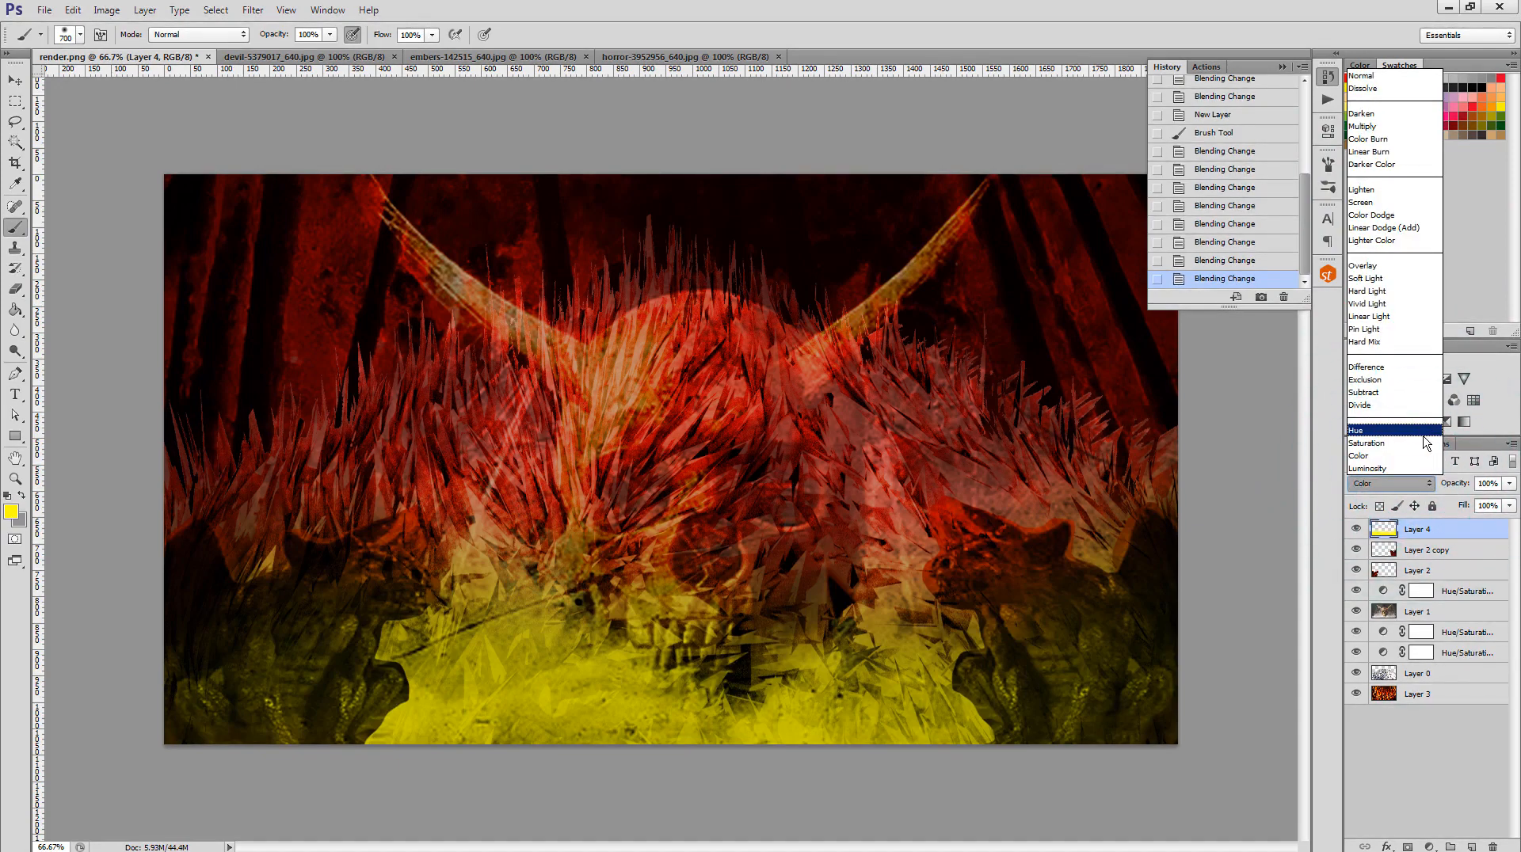
left_click(1401, 278)
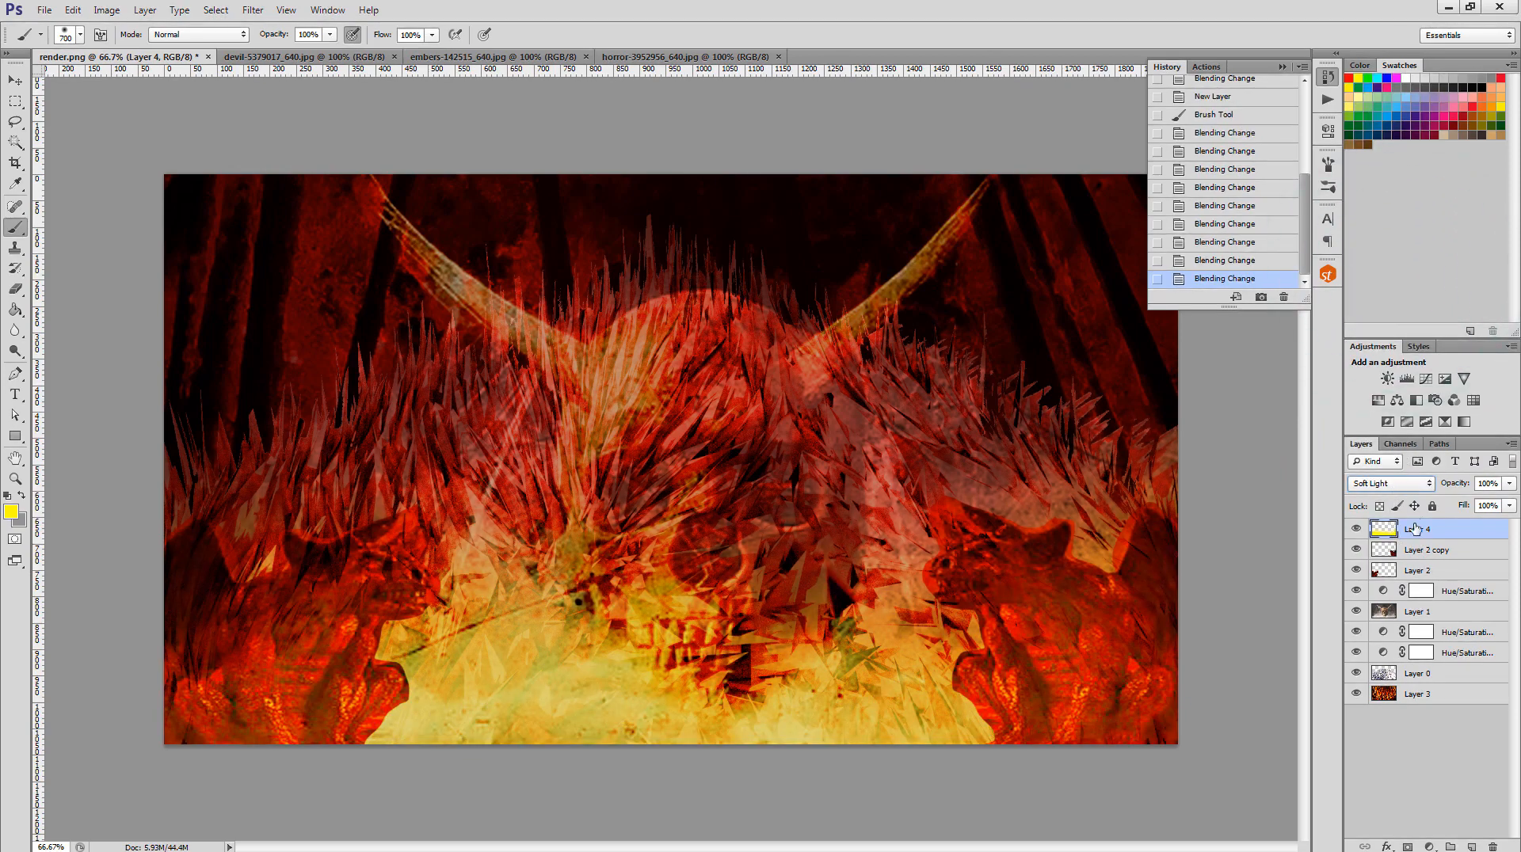
left_click(1423, 485)
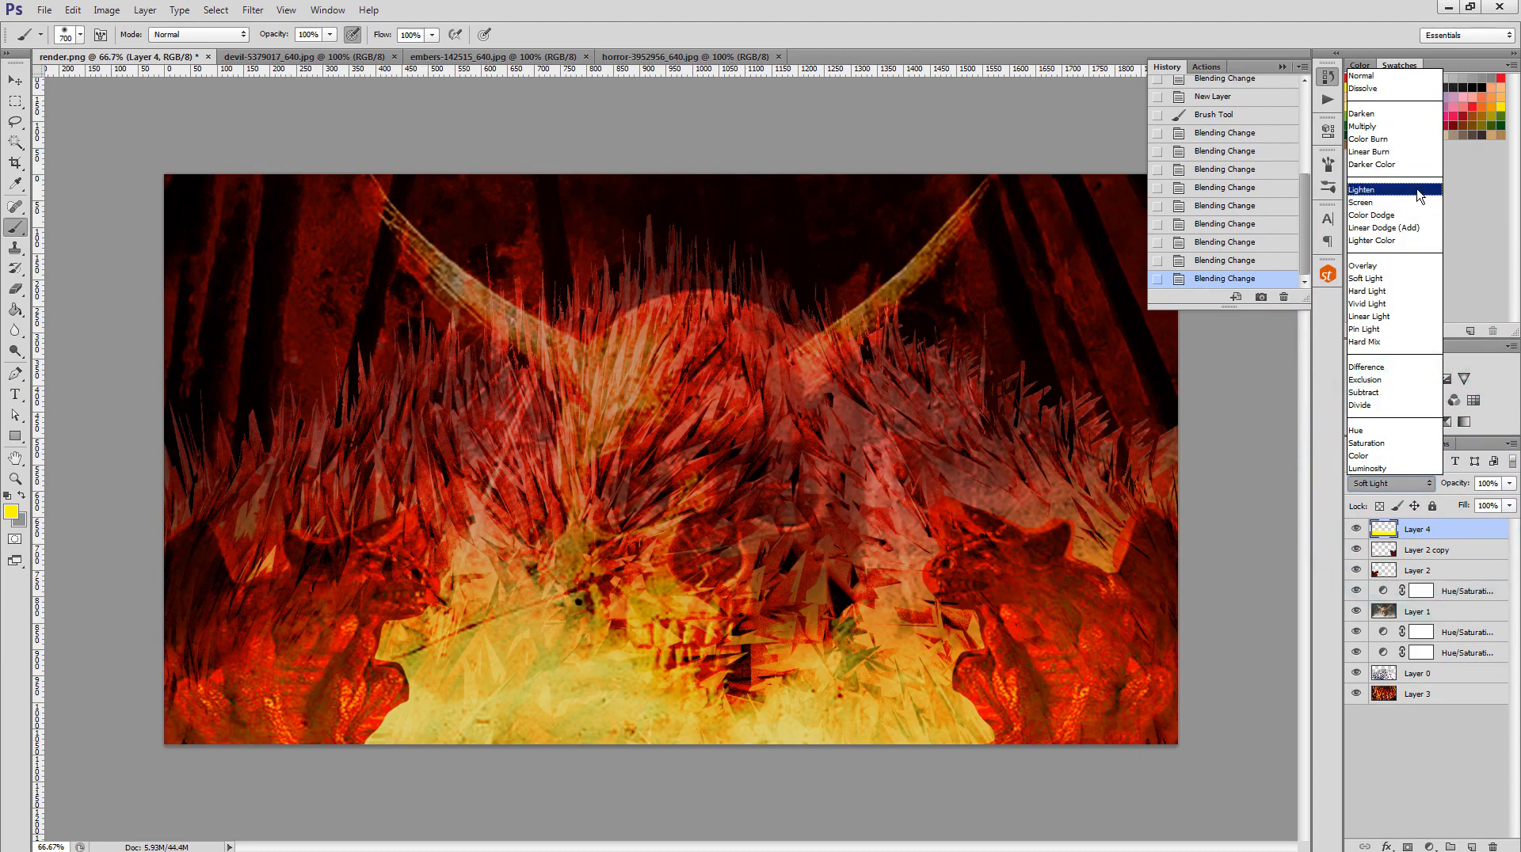
left_click(1402, 292)
left_click(1394, 483)
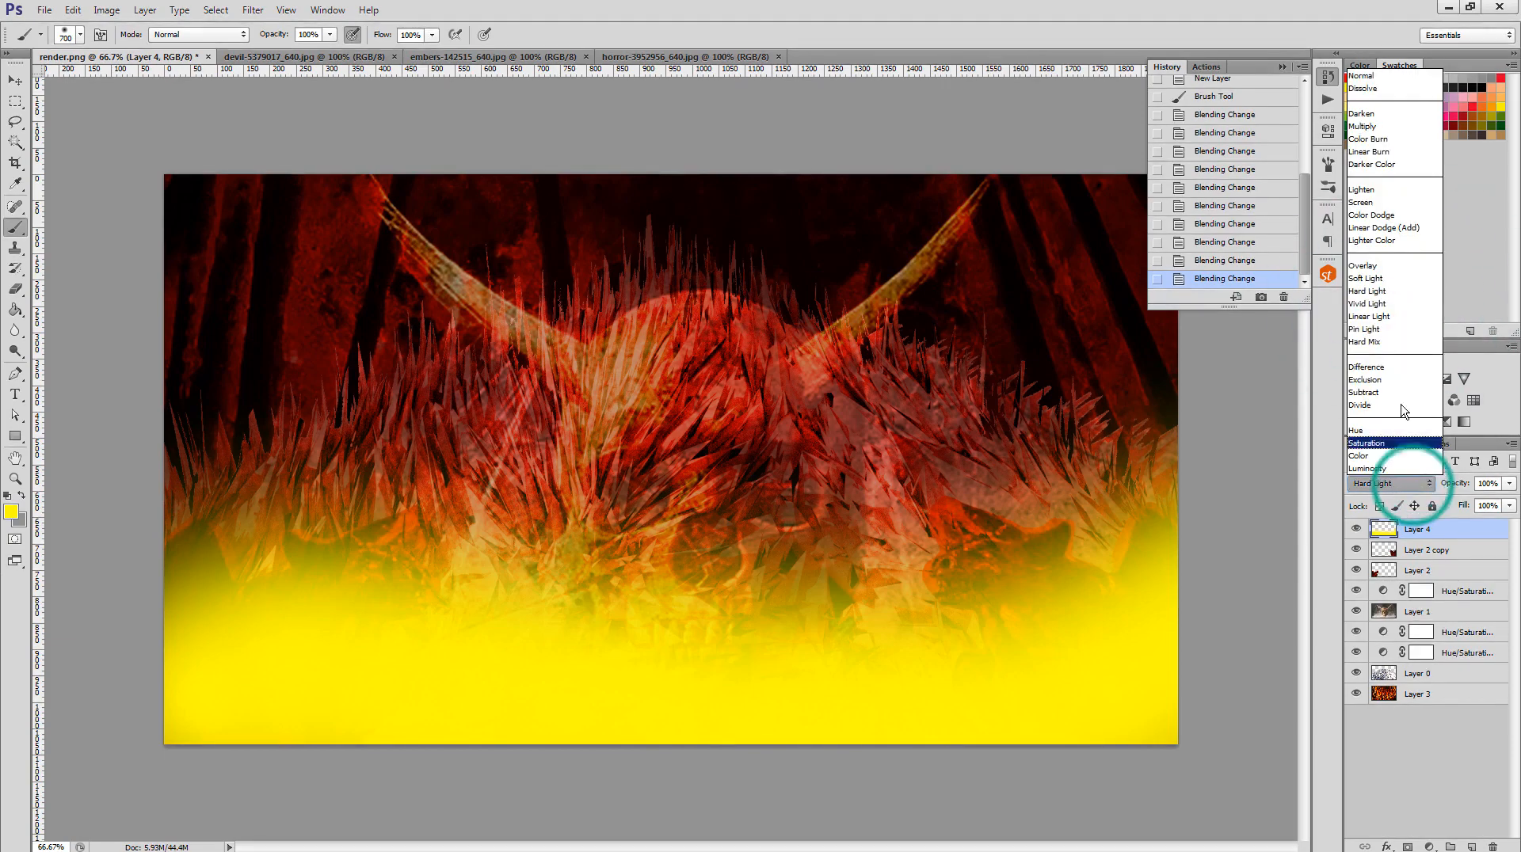
left_click(1409, 316)
left_click(1409, 483)
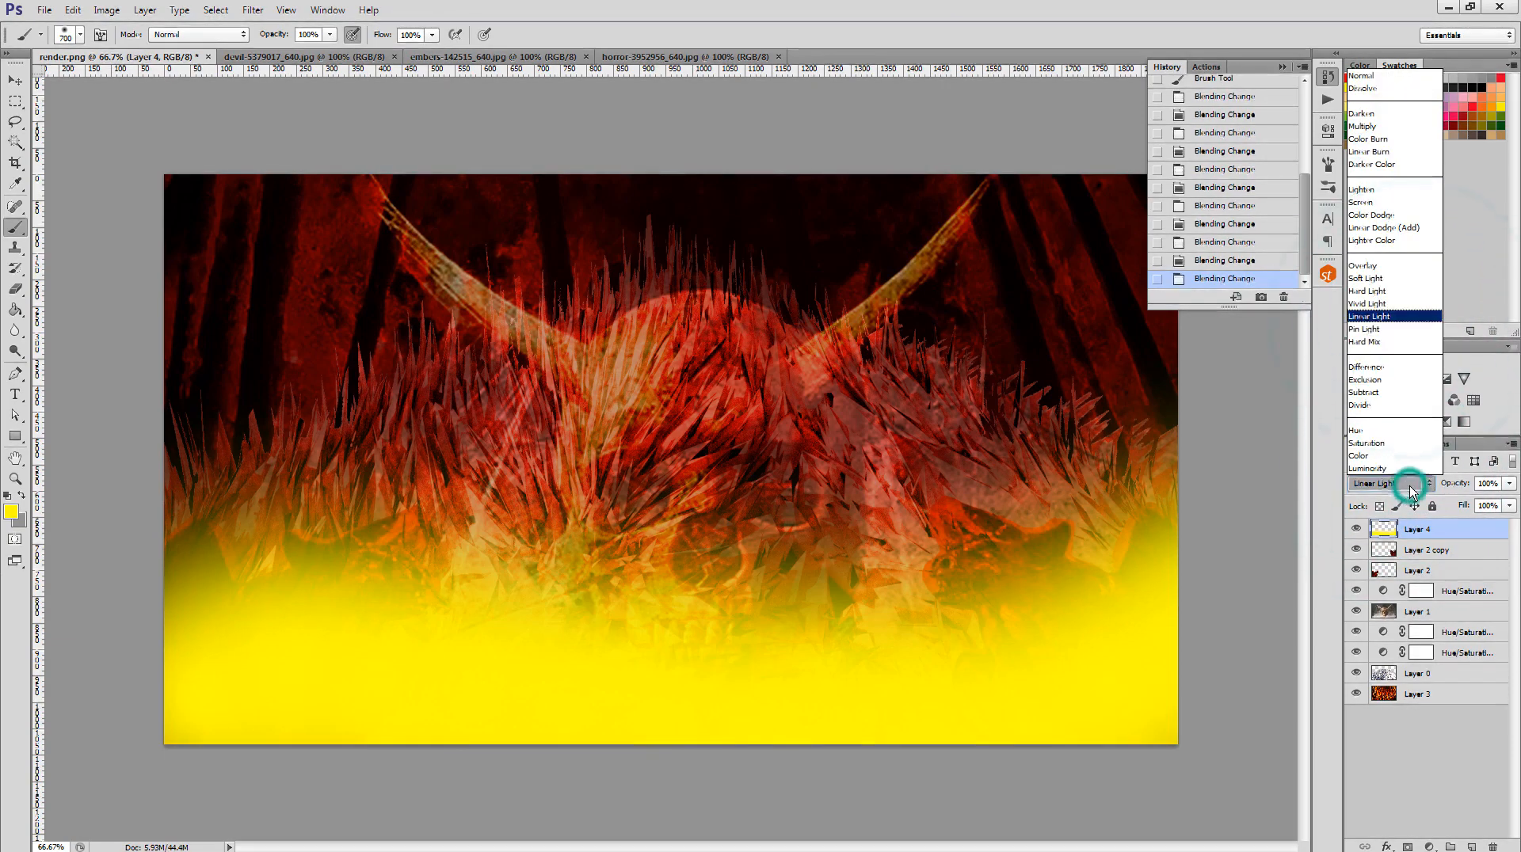
left_click(1402, 342)
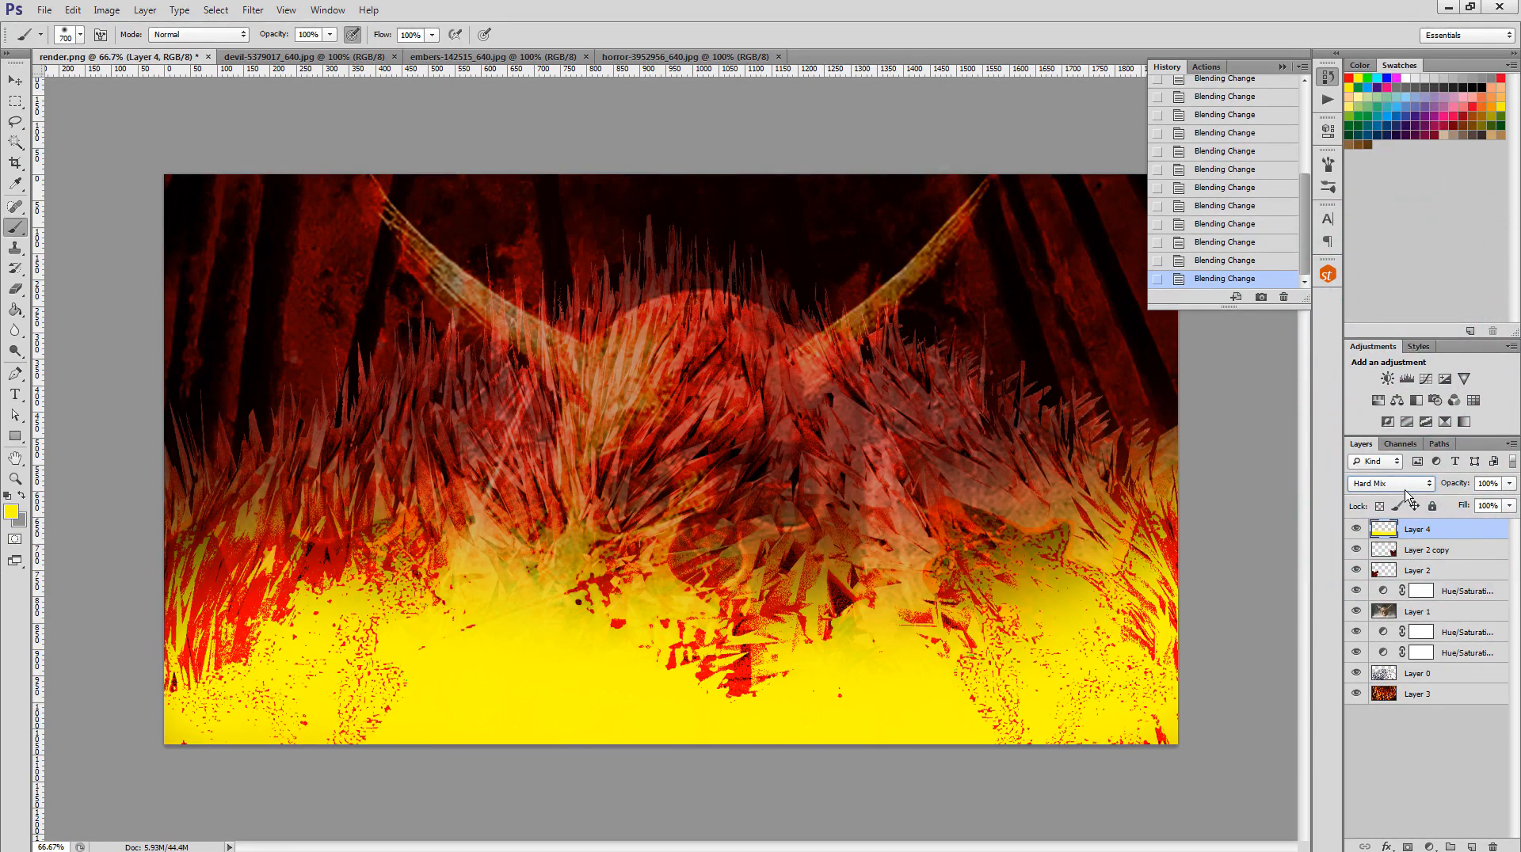
left_click(1403, 477)
left_click(1403, 329)
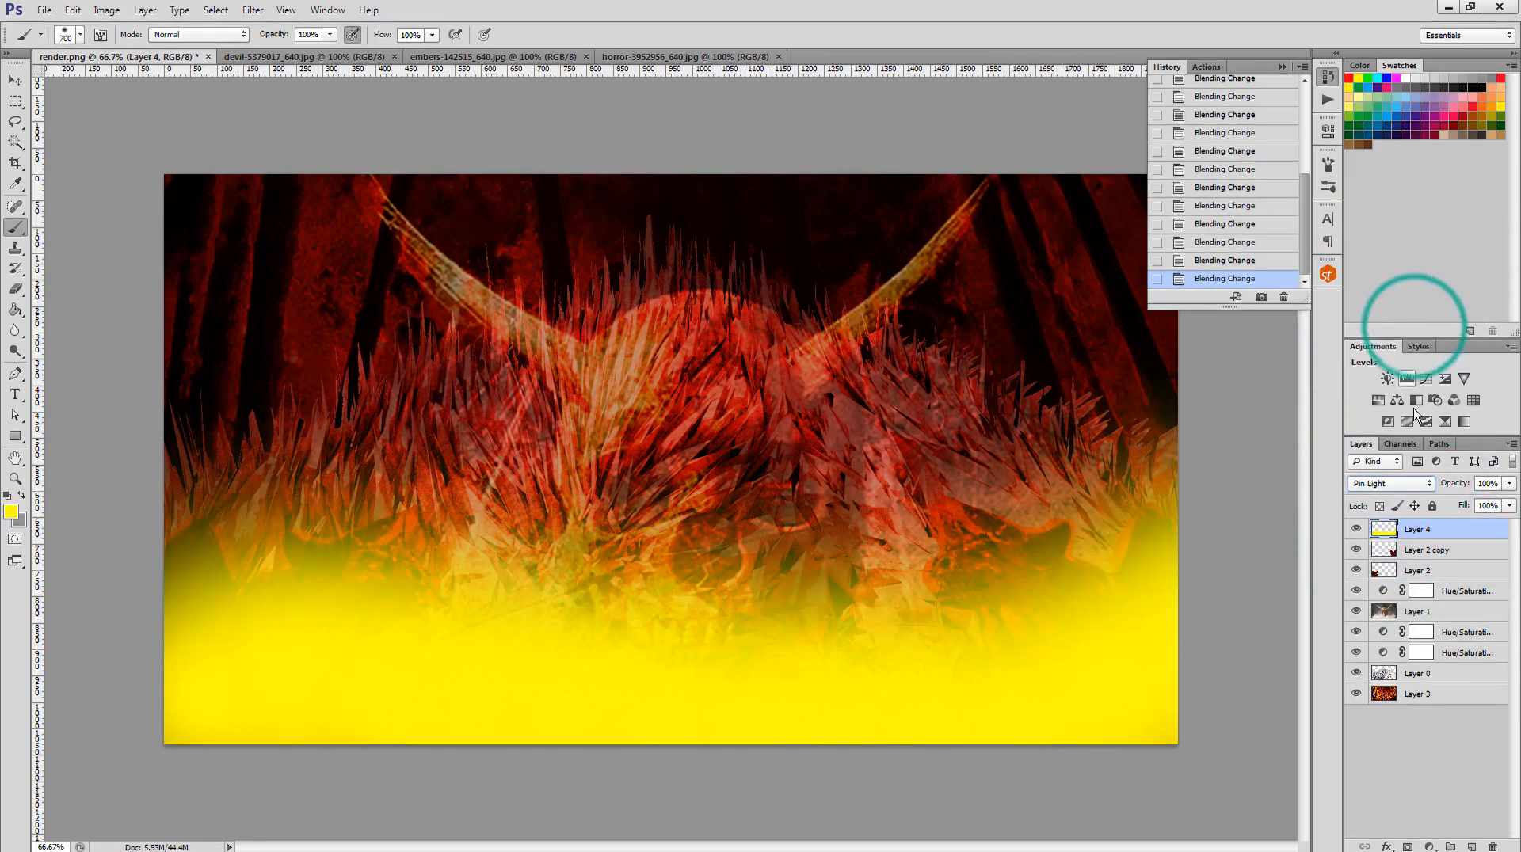
left_click(1413, 480)
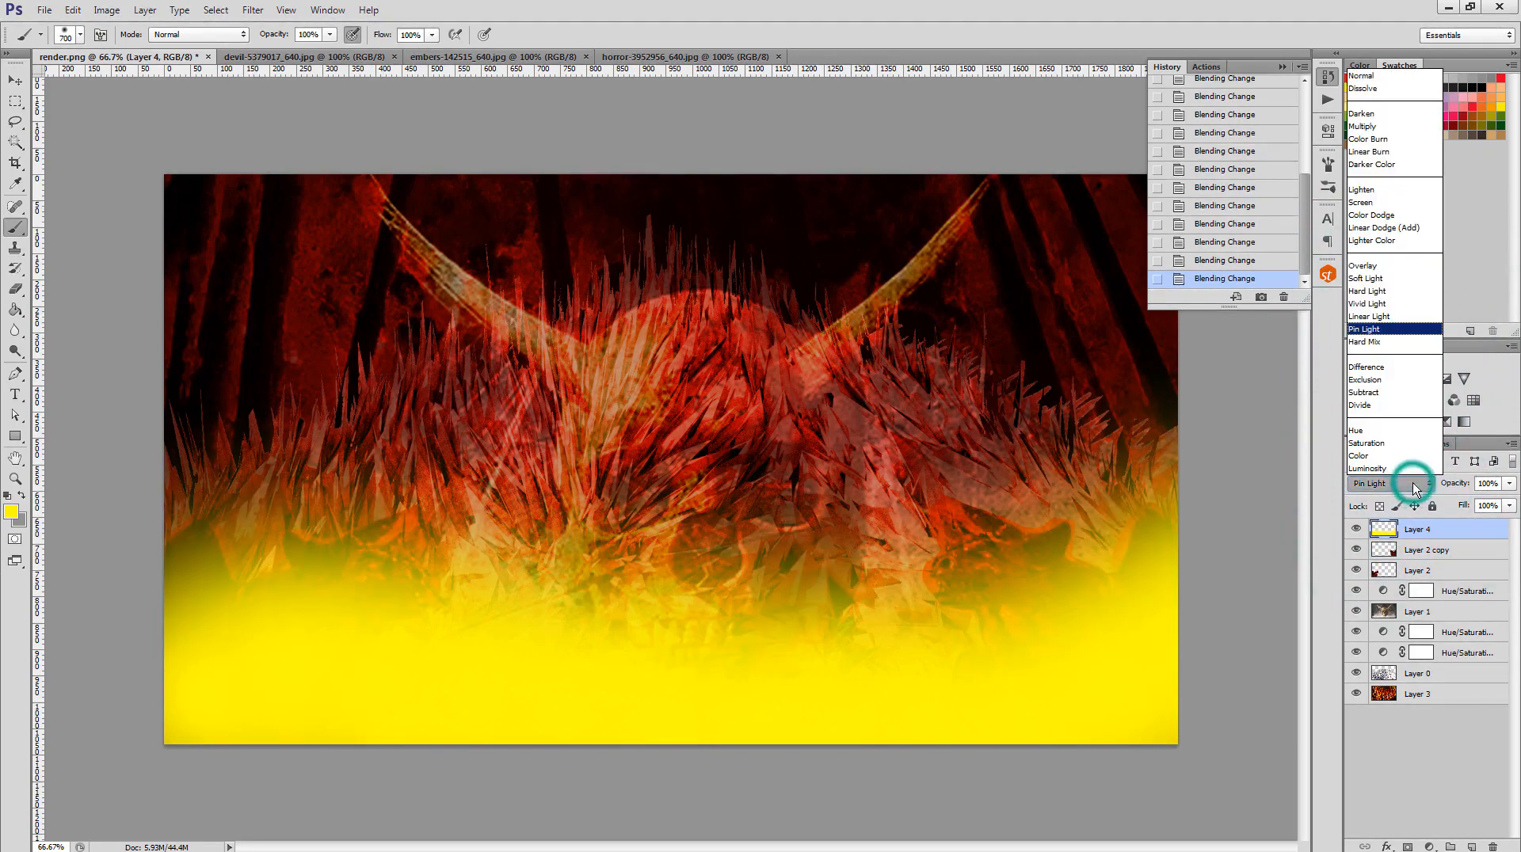
left_click(1397, 287)
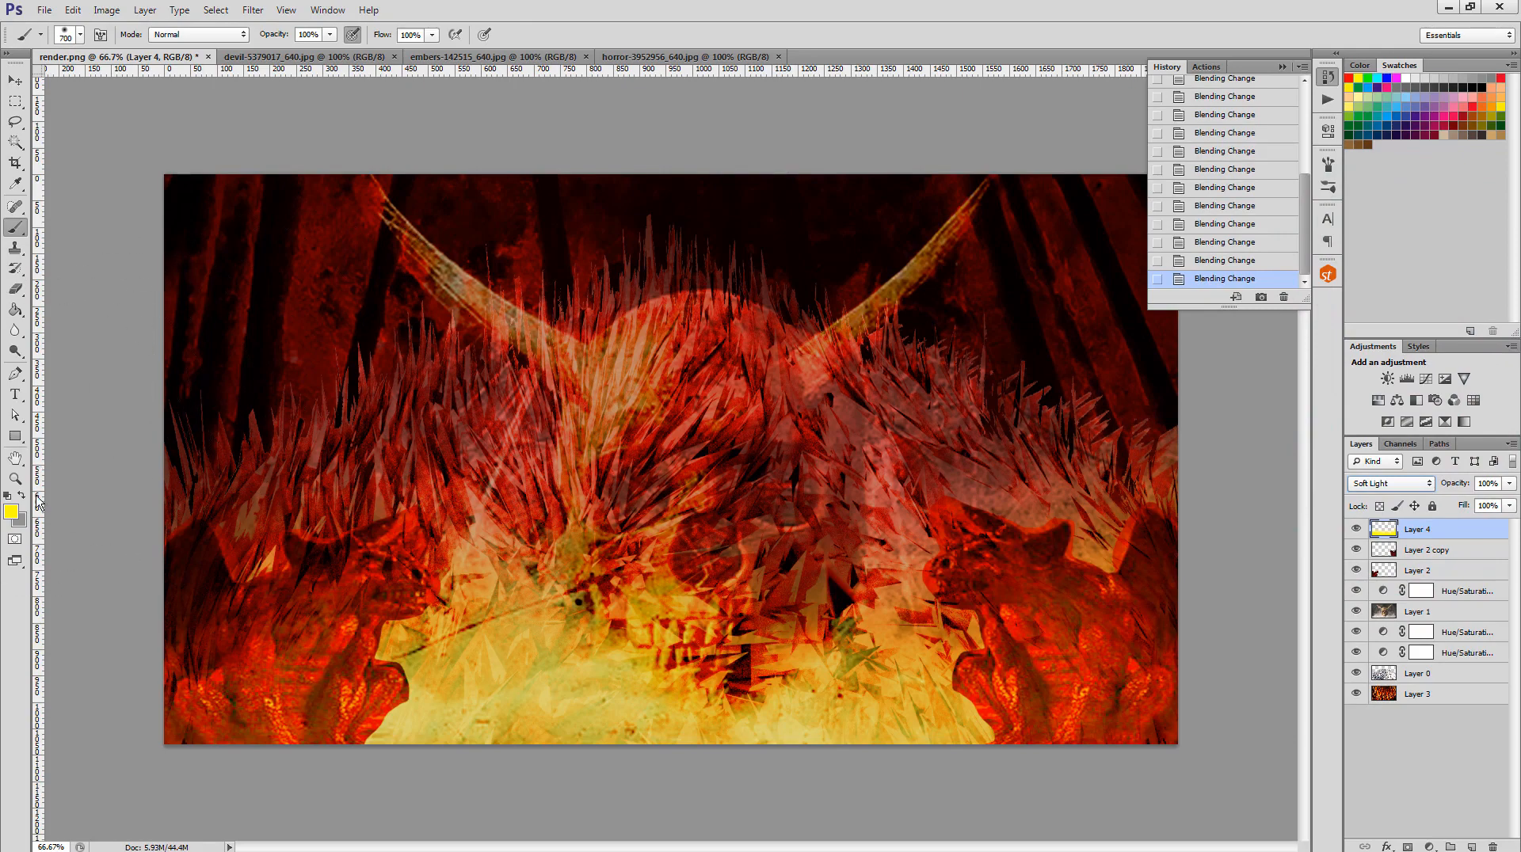
- Set the foreground colour to orange
left_click(11, 515)
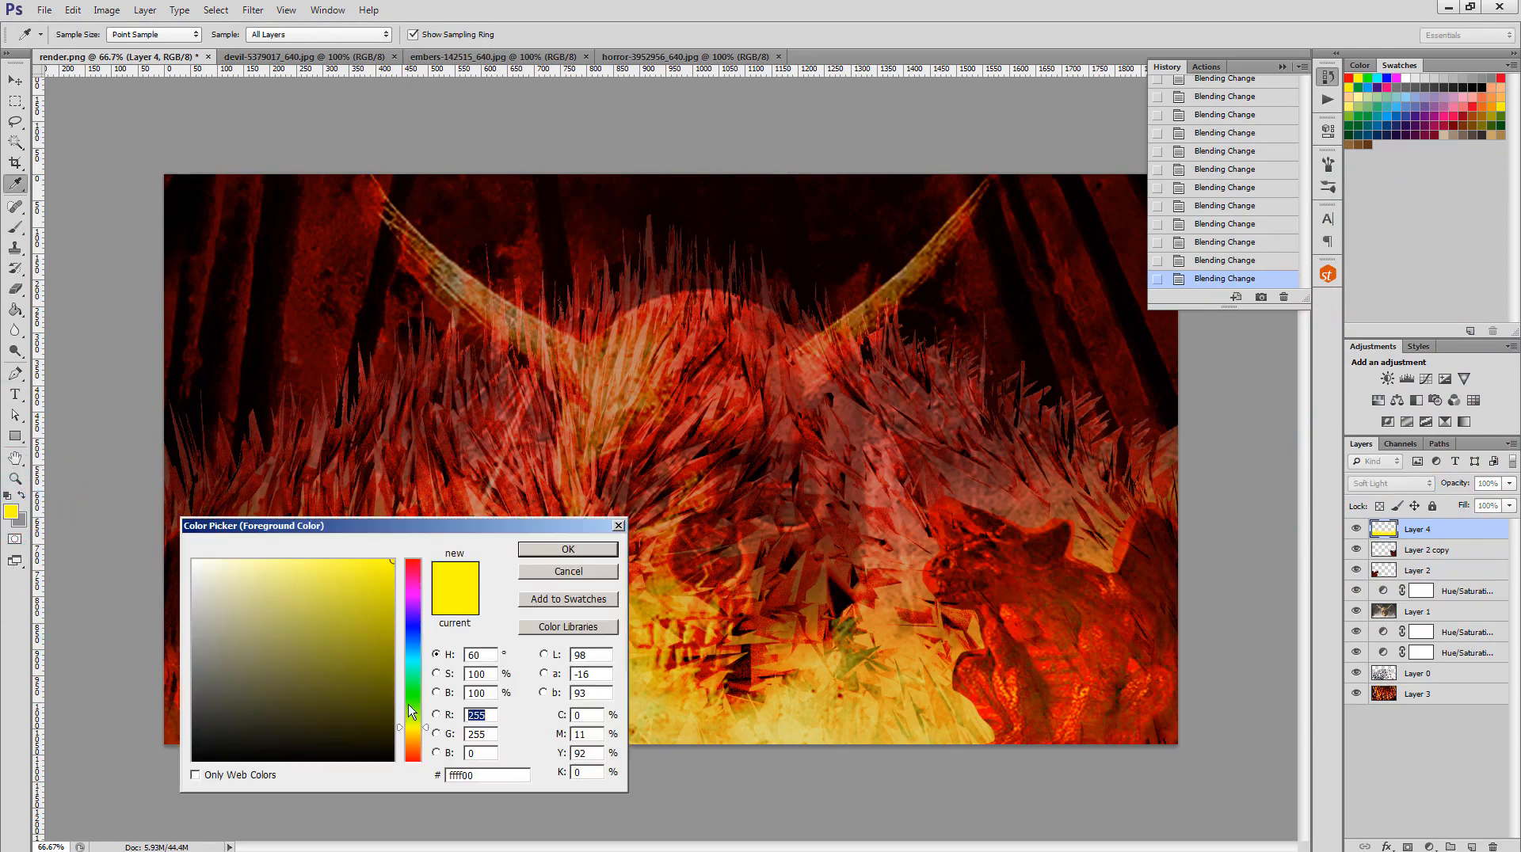
left_click(419, 741)
left_click(564, 548)
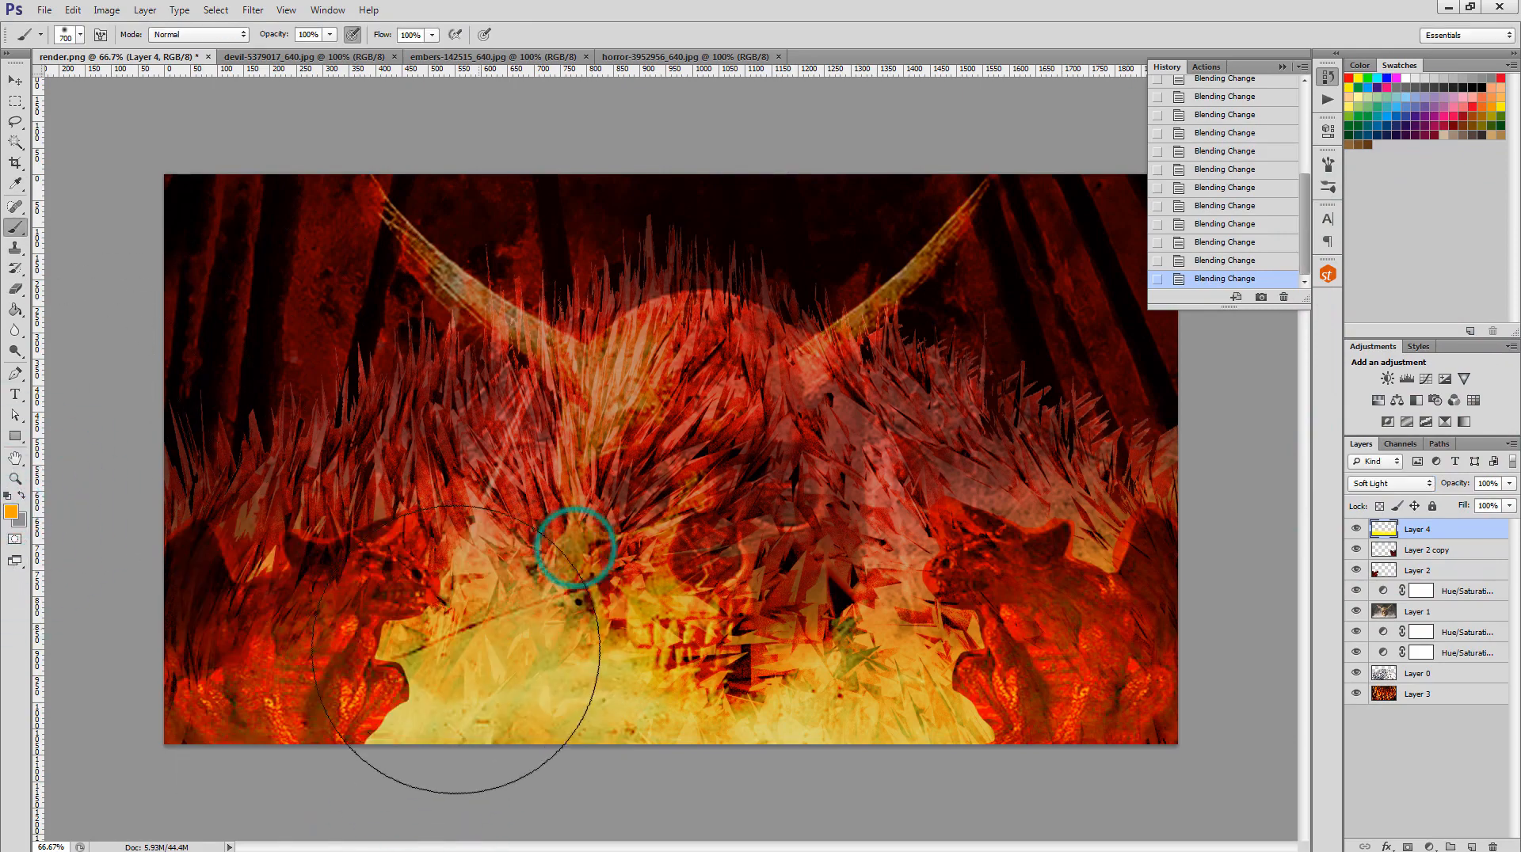
- Try orange 700 px brush strokes across the image's lower edge, middle and upper right on the glow layer, undoing each one
mouse_move(266, 805)
left_mouse_down()
mouse_move(515, 831)
mouse_move(637, 818)
mouse_move(781, 844)
mouse_move(1208, 846)
mouse_move(1299, 728)
left_mouse_up()
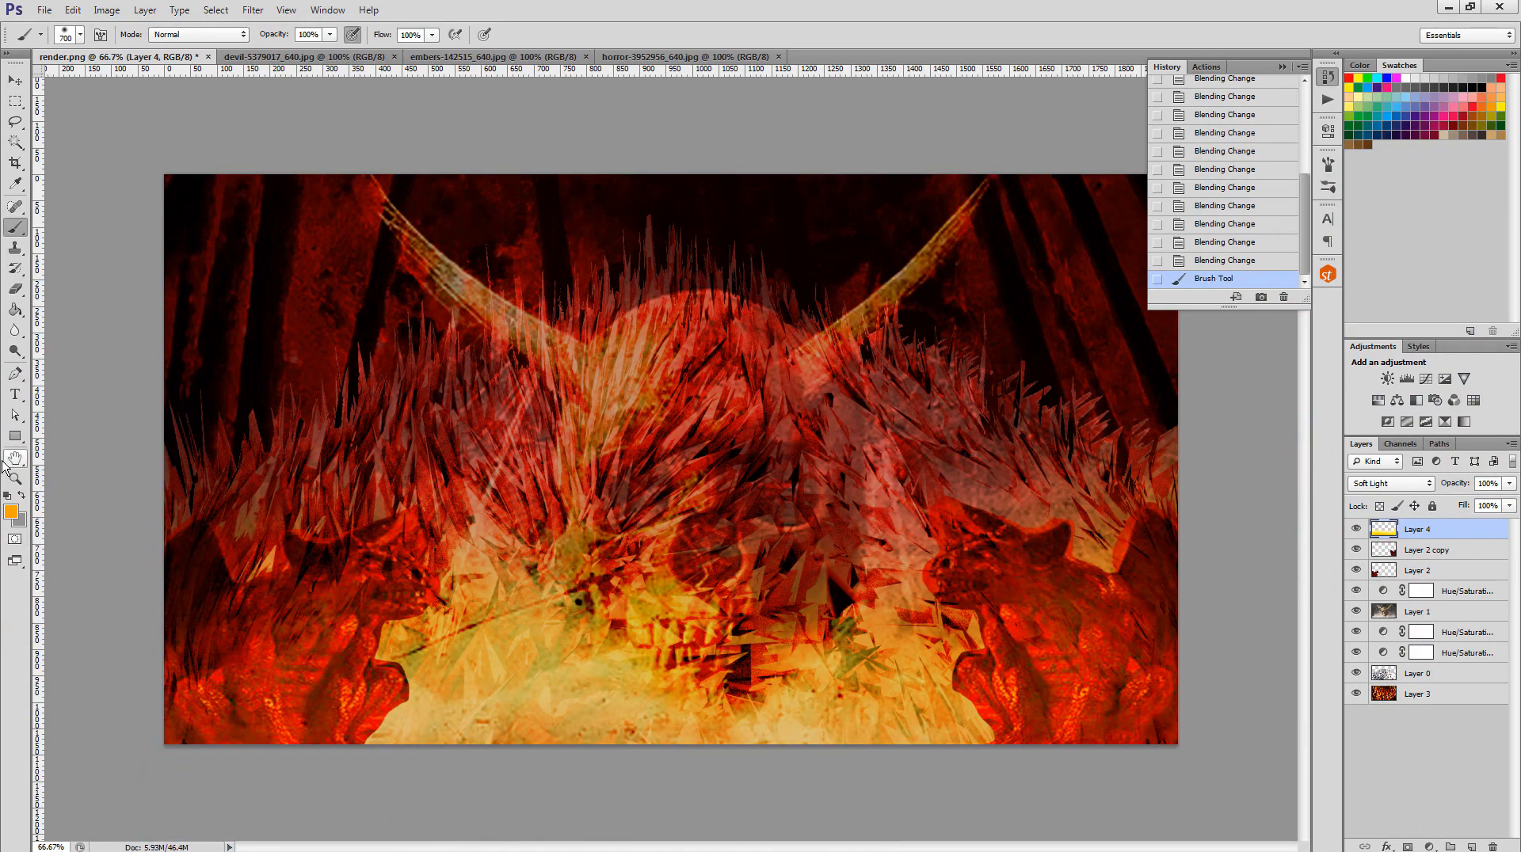
key("ctrl+z")
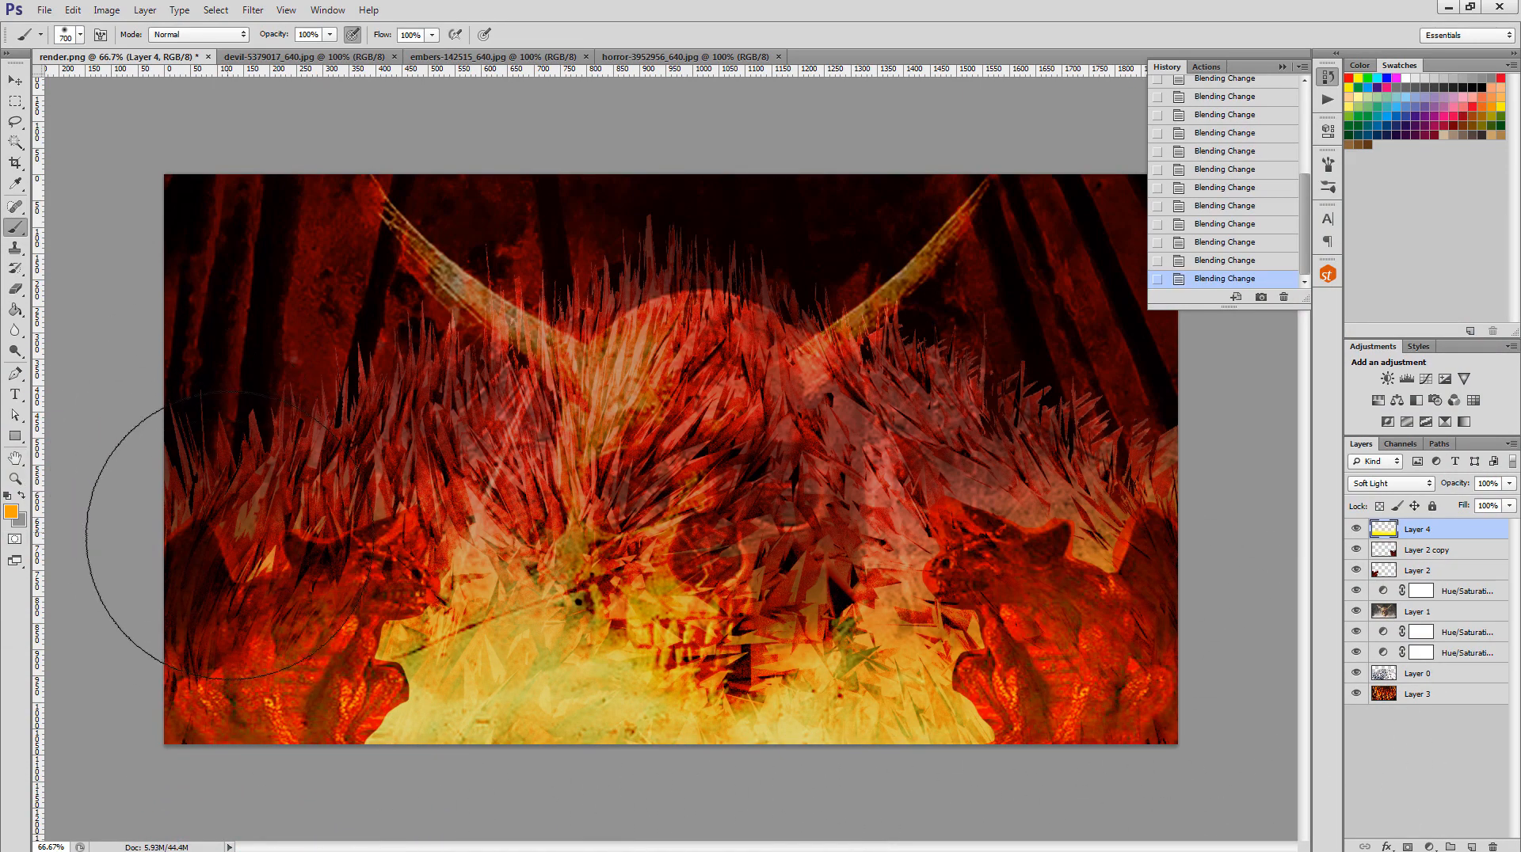
mouse_move(194, 587)
left_mouse_down()
mouse_move(361, 537)
mouse_move(706, 545)
mouse_move(932, 510)
mouse_move(1275, 498)
left_mouse_up()
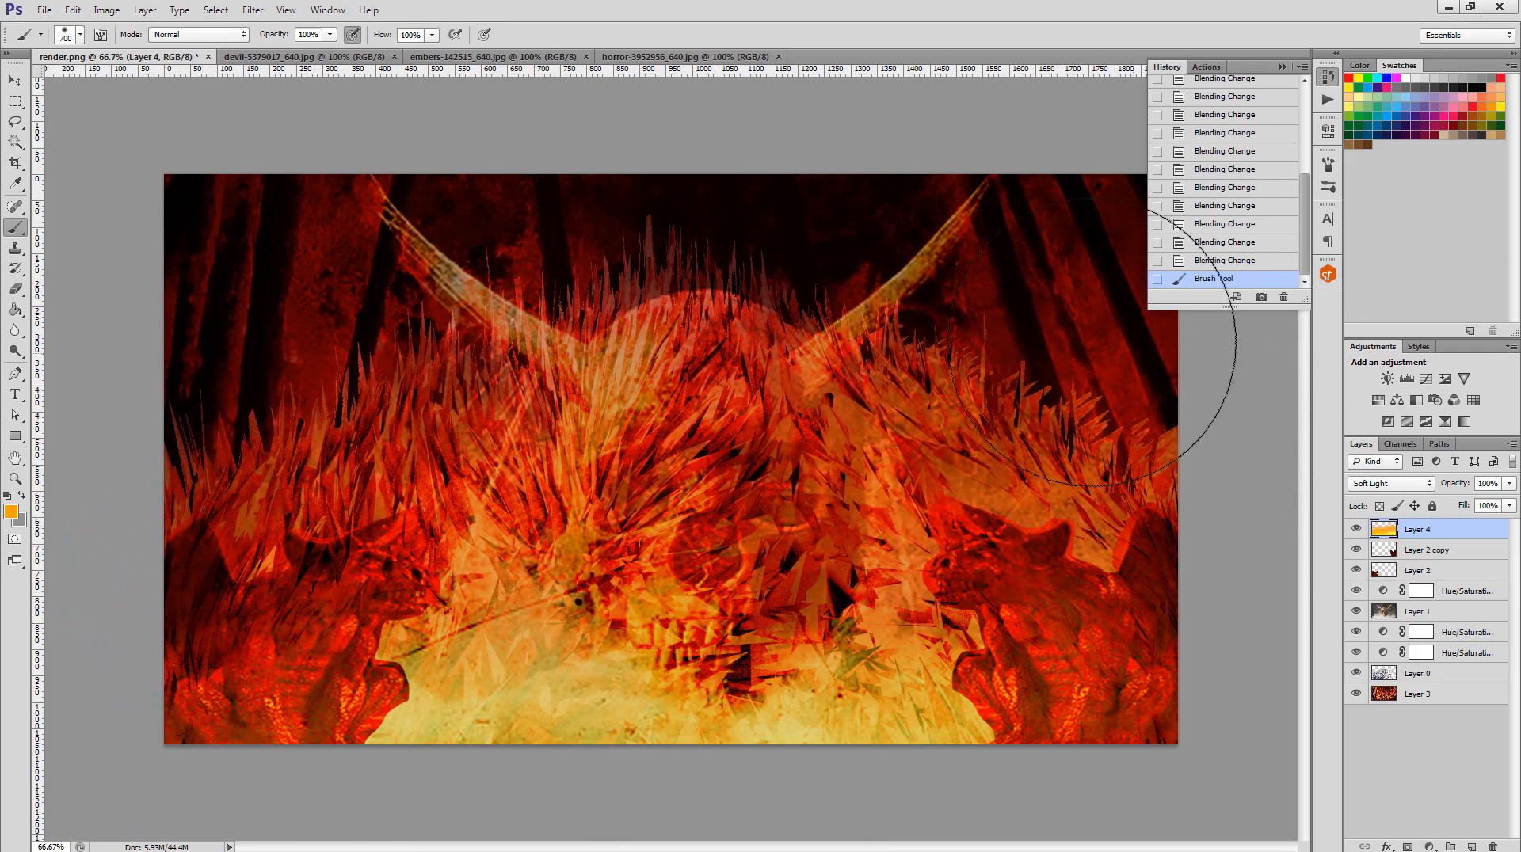
key("ctrl+z")
left_click_drag(921, 243, 1312, 226)
key("ctrl+z")
- Paint an orange glow across the image's upper area with the 700 px brush, and switch to the Rectangular Marquee tool
mouse_move(143, 337)
left_mouse_down()
mouse_move(223, 230)
mouse_move(736, 174)
mouse_move(998, 40)
mouse_move(1256, 254)
left_mouse_up()
mouse_move(161, 77)
left_mouse_down()
mouse_move(15, 224)
mouse_move(144, 184)
mouse_move(131, 178)
left_mouse_up()
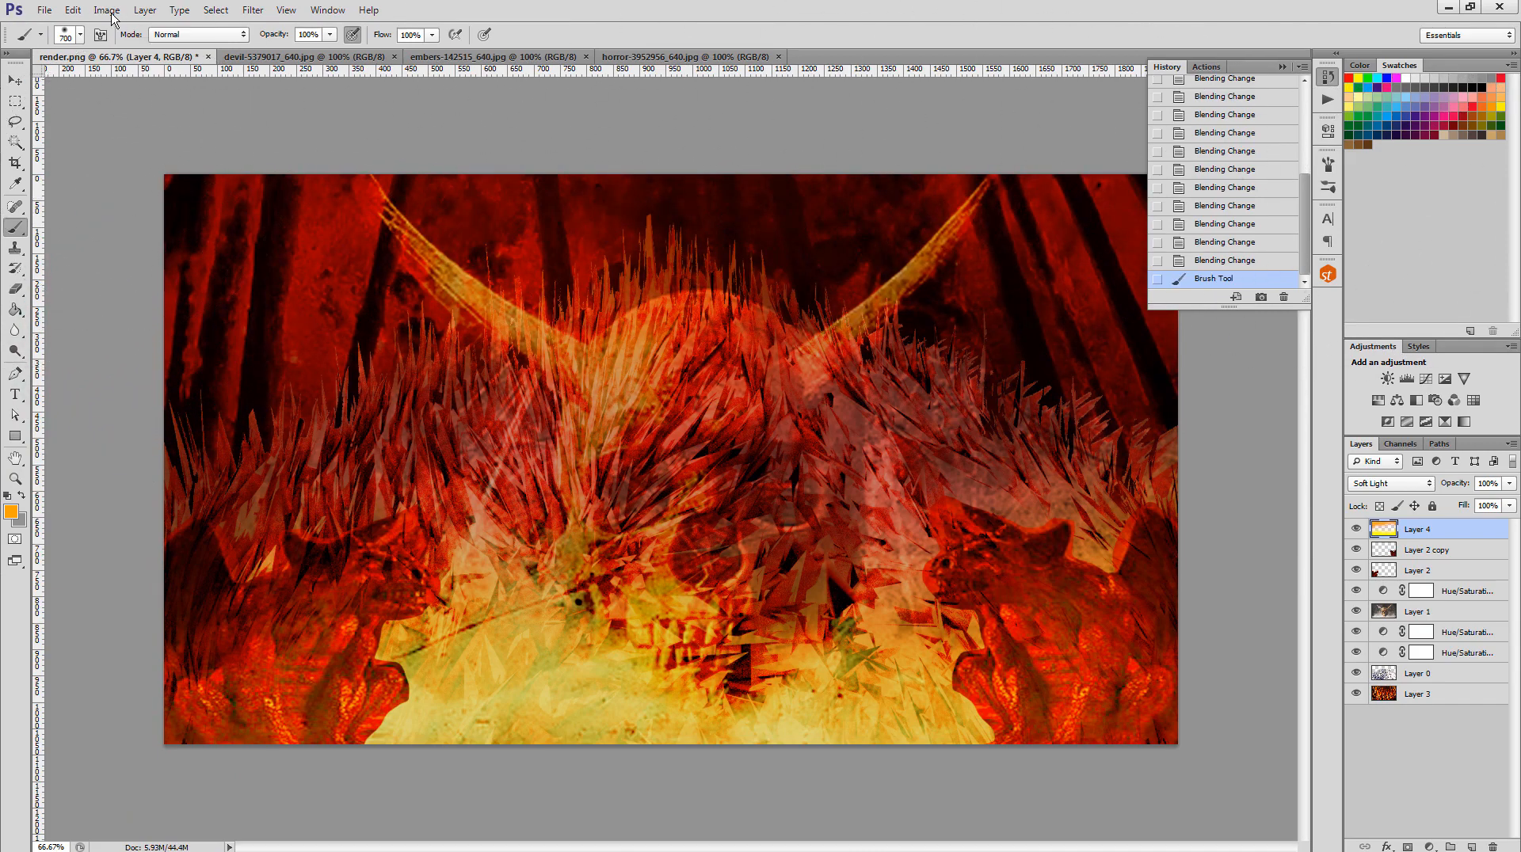
left_click(15, 101)
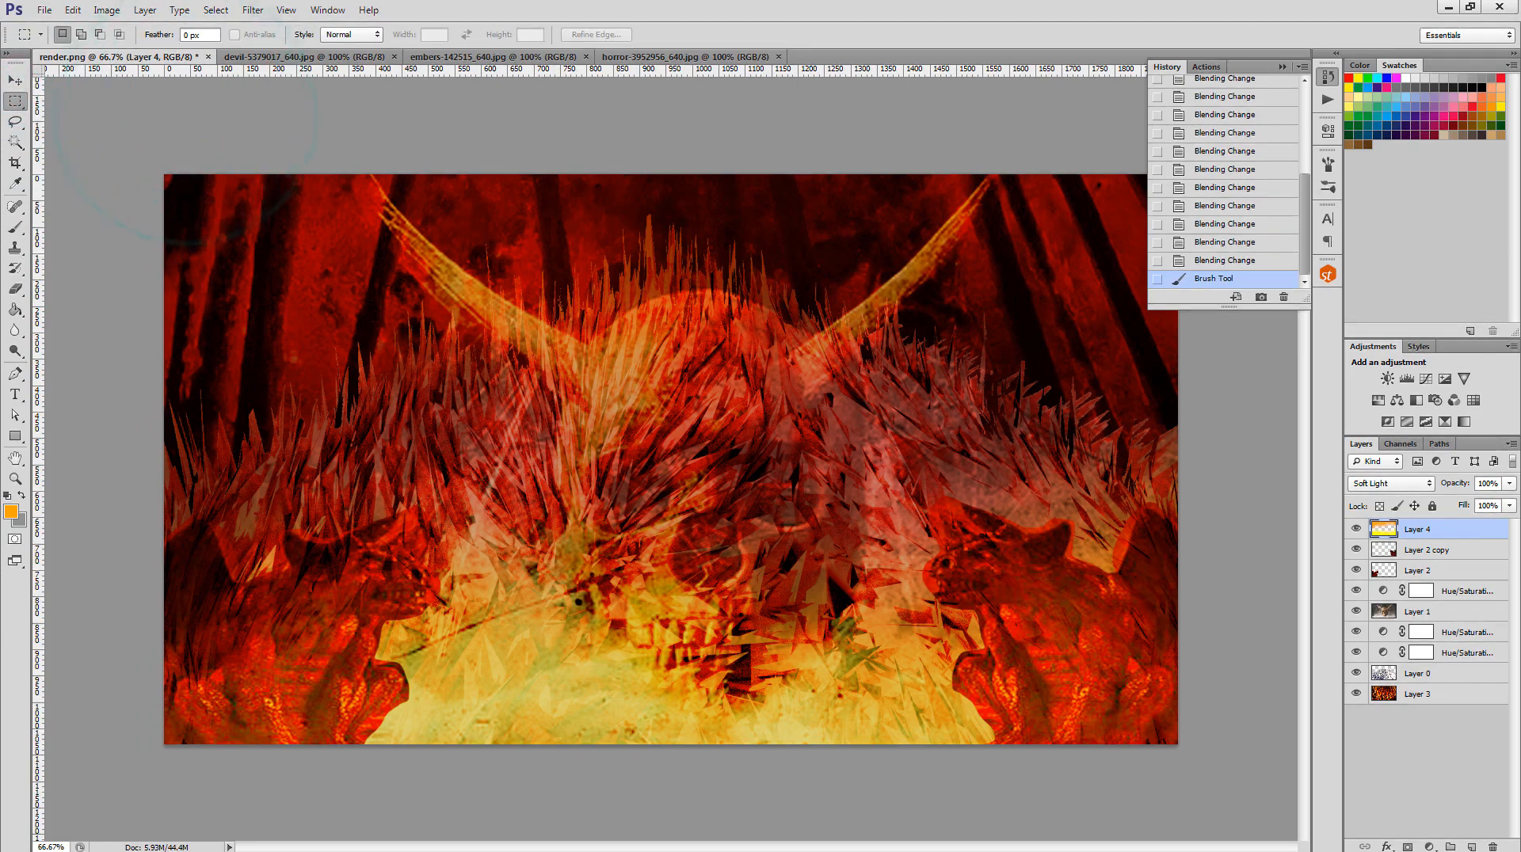